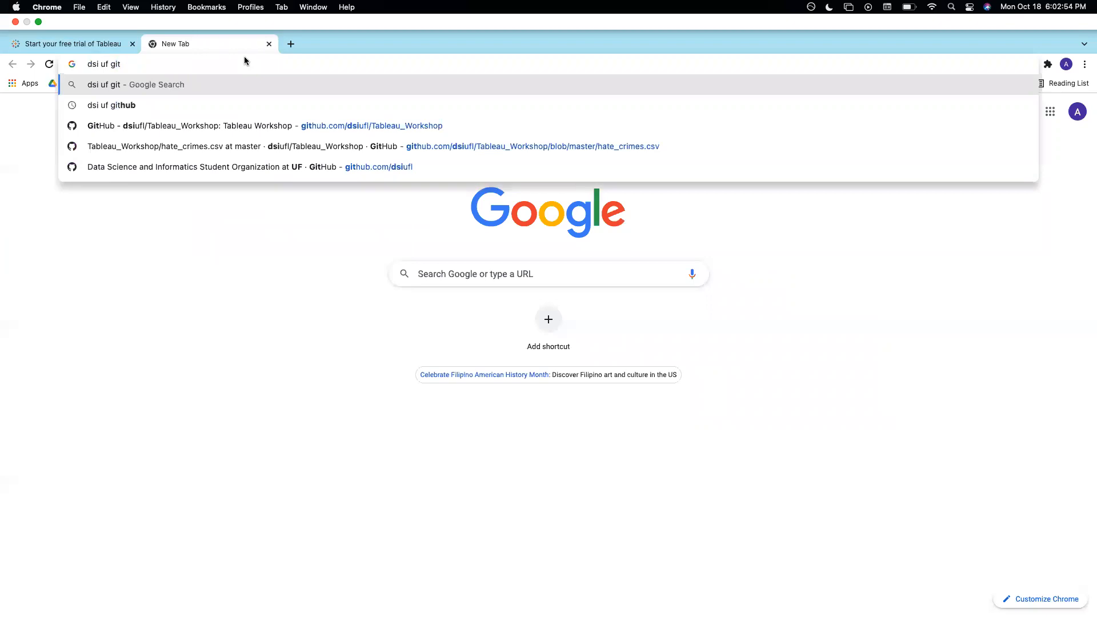
Search Google for 'dsi uf github' and open hate_crimes.csv in the organization's Tableau_Workshop repository
key(Return)
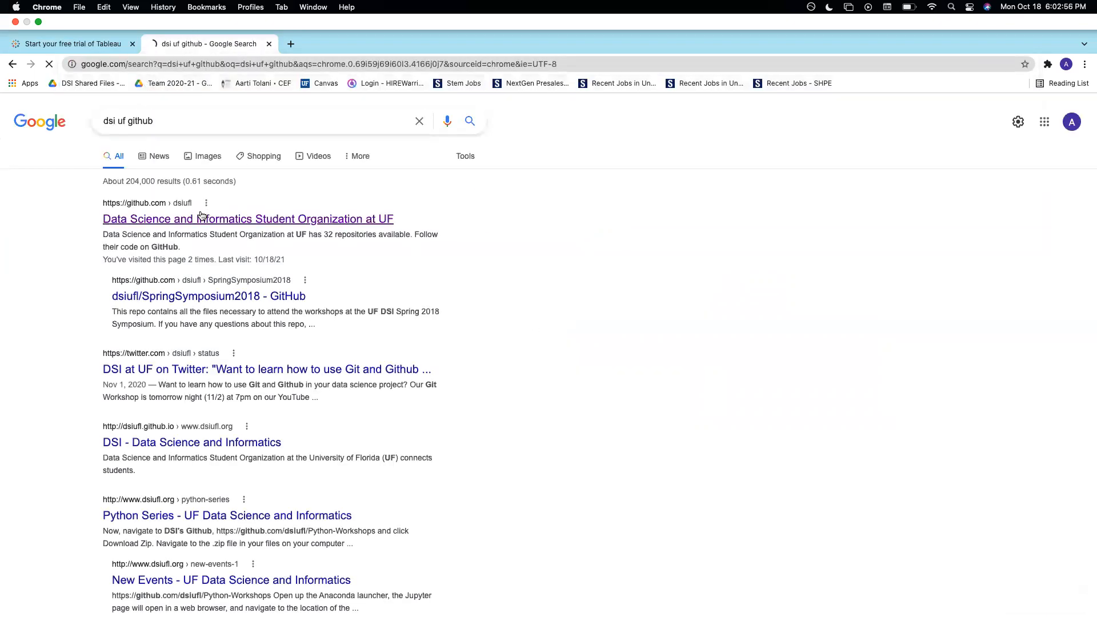
click(199, 219)
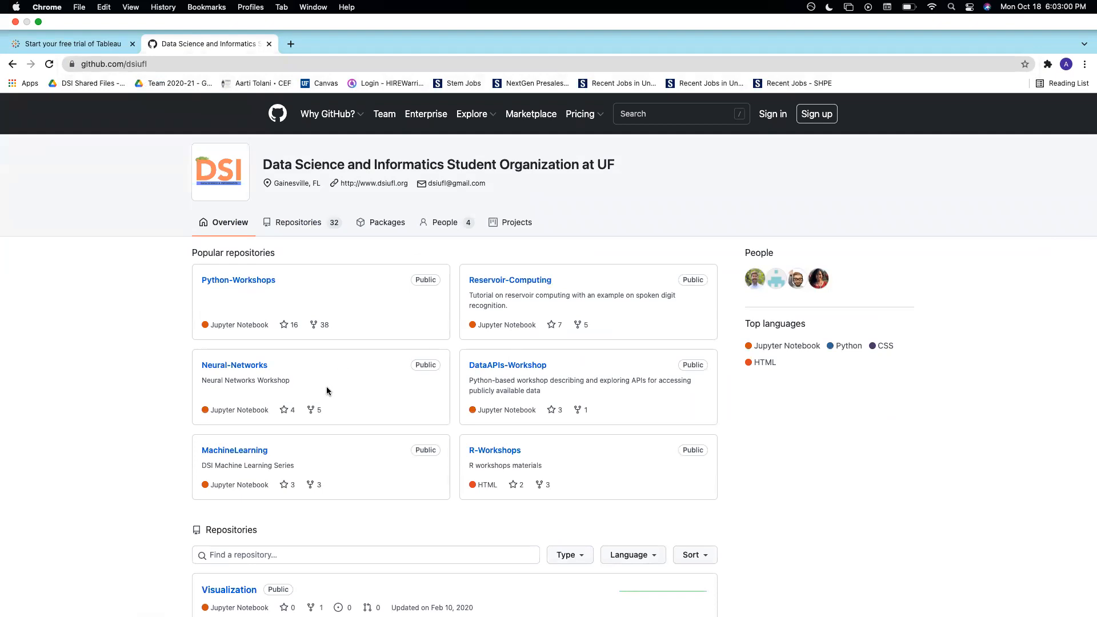
scroll(327, 388, down, 5)
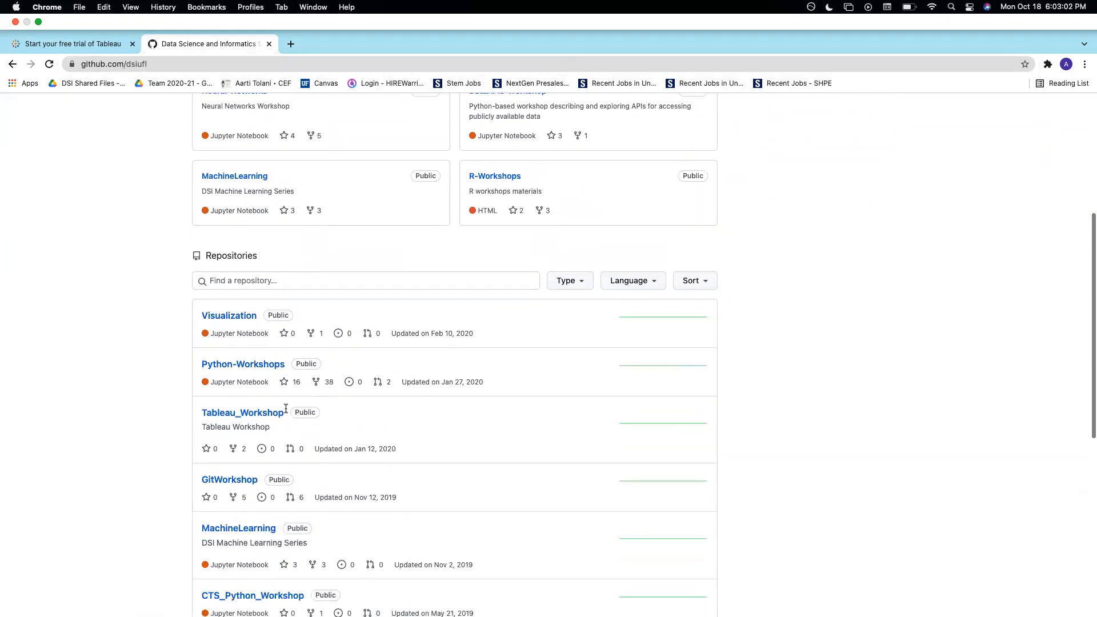
click(270, 415)
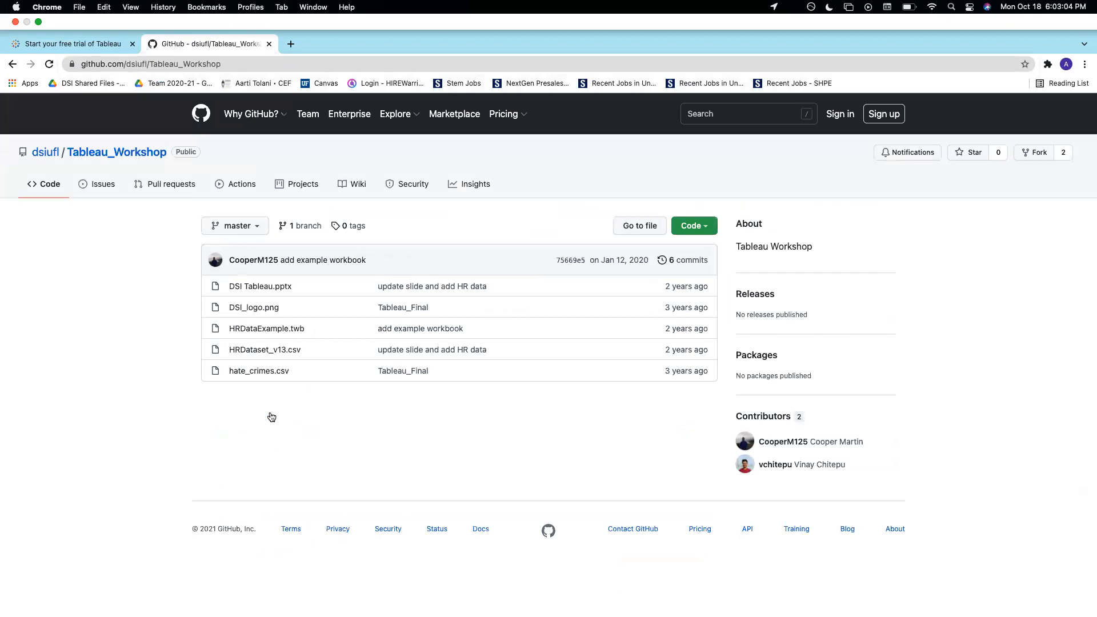
click(248, 372)
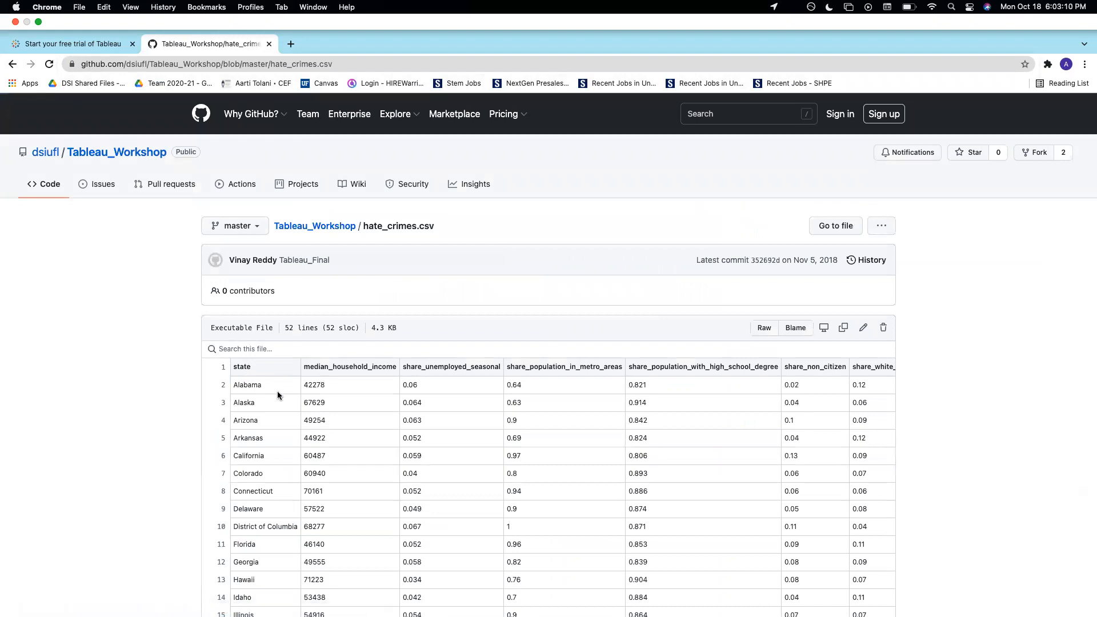
scroll(278, 395, down, 5)
scroll(277, 395, down, 15)
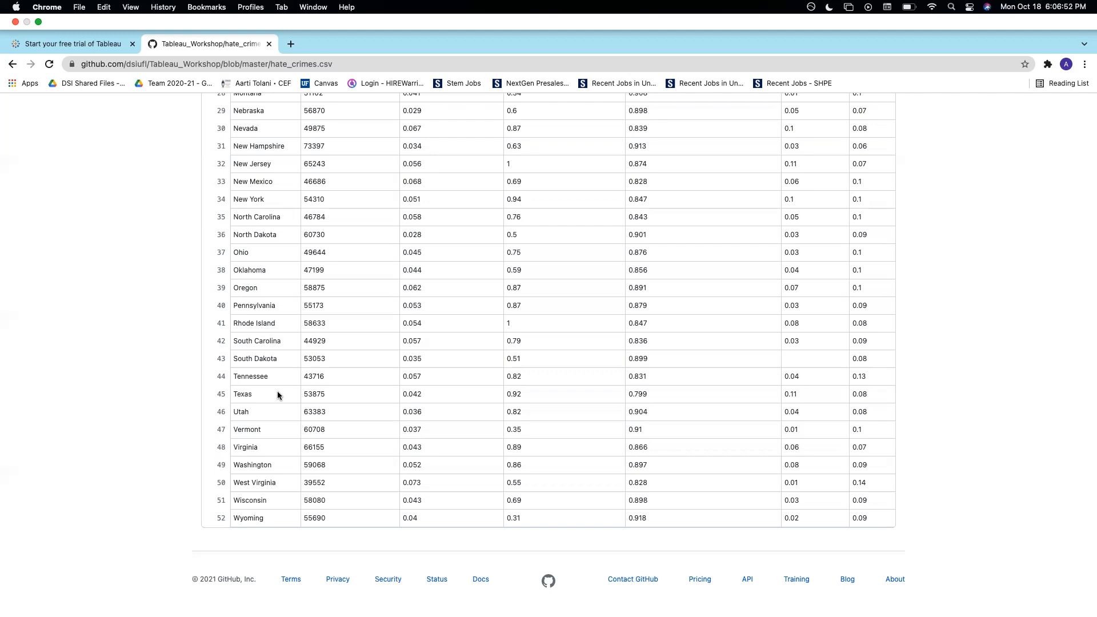
Select and copy the whole hate_crimes.csv table, from the state header through Wyoming, then go to the desktop
scroll(278, 395, up, 5)
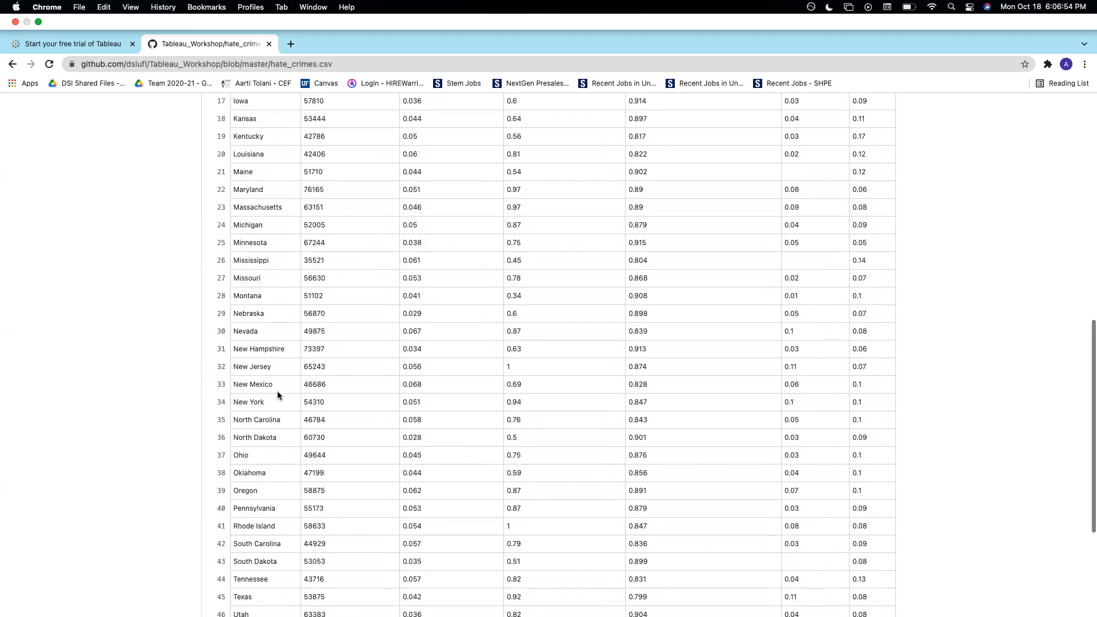
scroll(344, 284, up, 7)
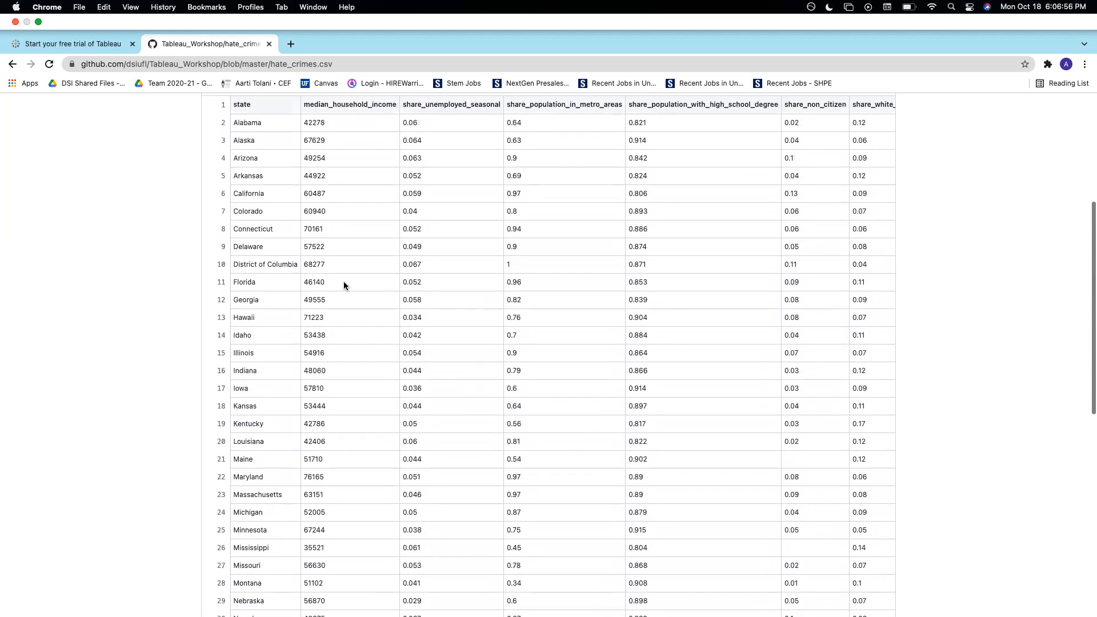
scroll(344, 283, down, 1)
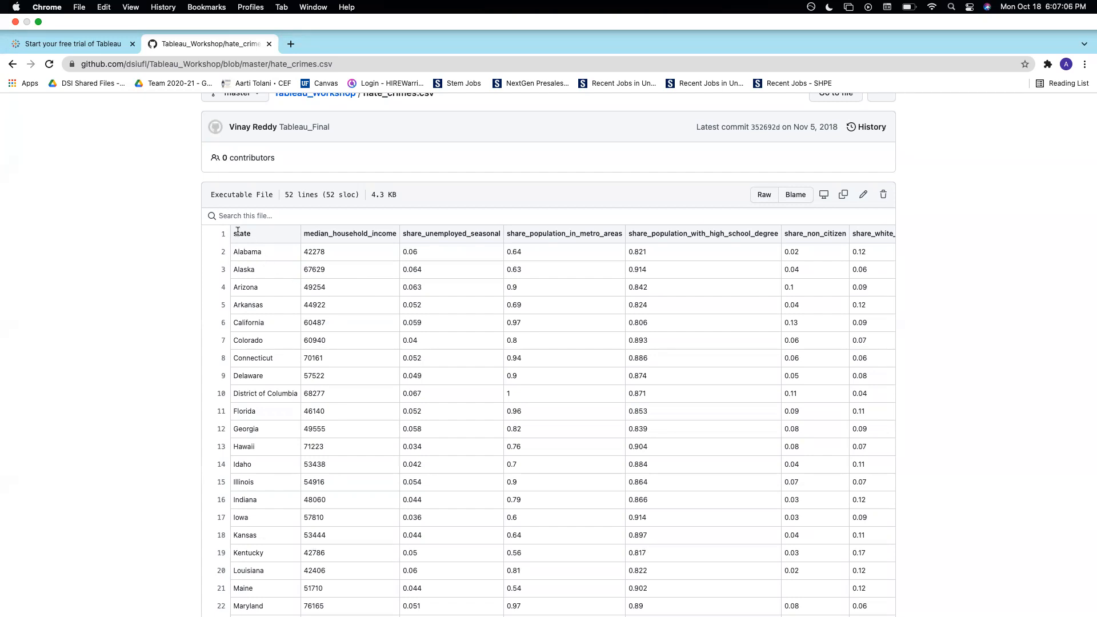
drag(233, 233, 866, 519)
scroll(745, 558, down, 10)
scroll(745, 560, down, 8)
key(super+c)
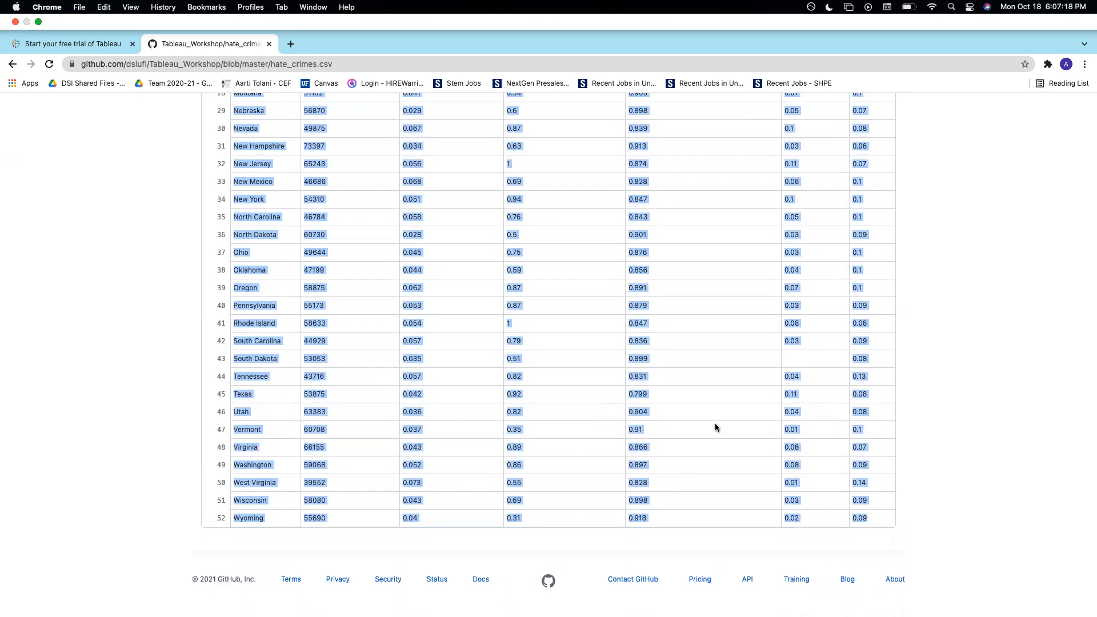
key(ctrl+Left)
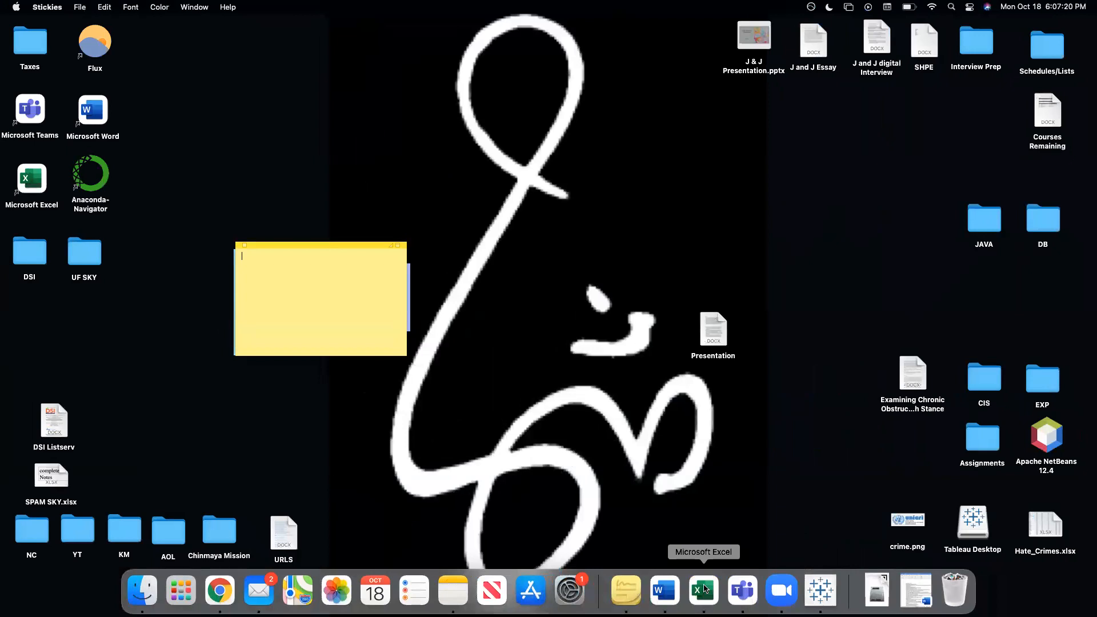
Paste the copied hate-crimes data at A1 of a new full-screen blank Excel workbook
click(703, 589)
click(197, 241)
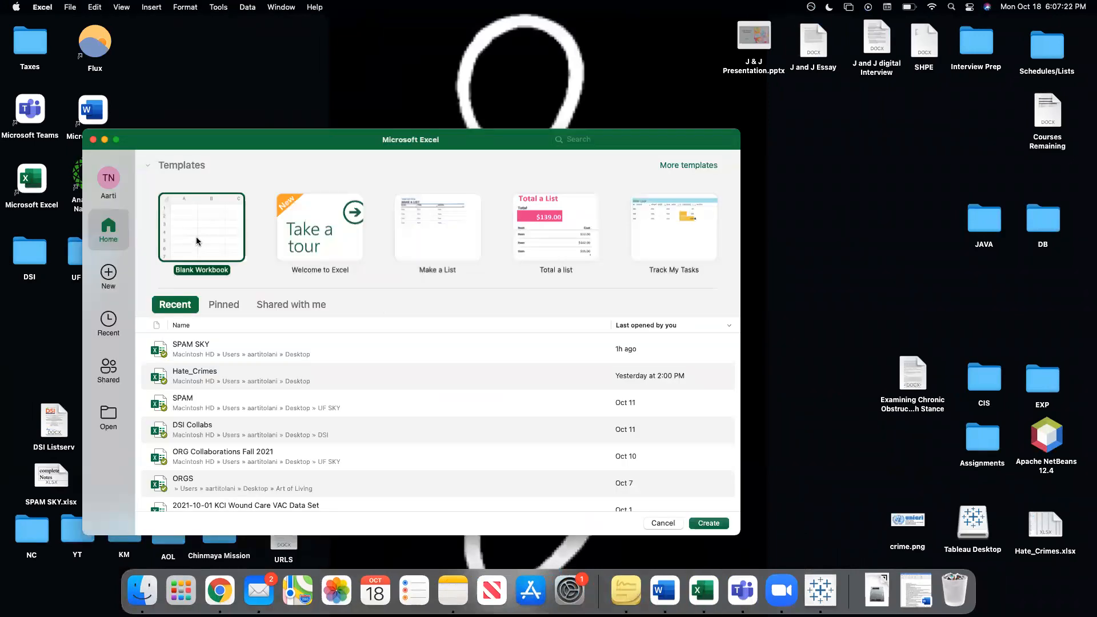
double_click(197, 240)
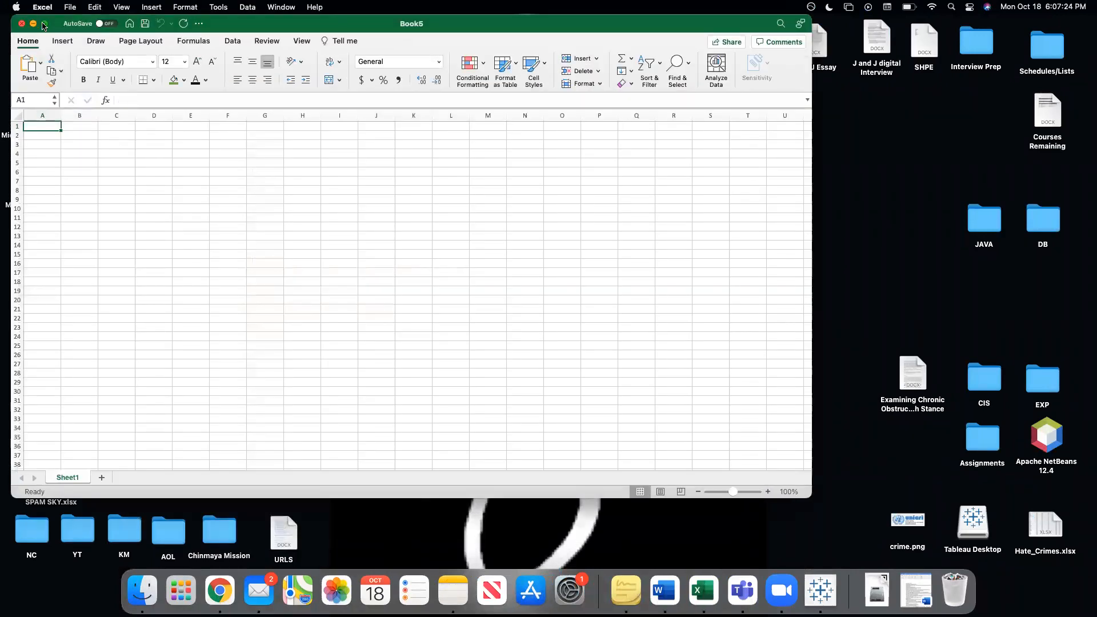
click(44, 23)
key(super+v)
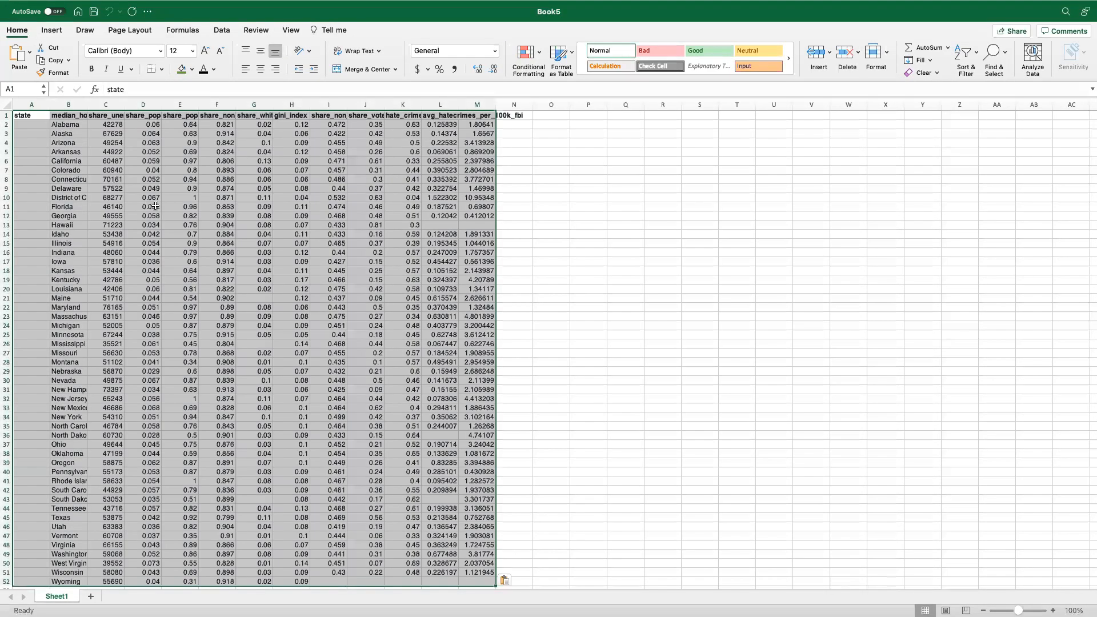
click(530, 215)
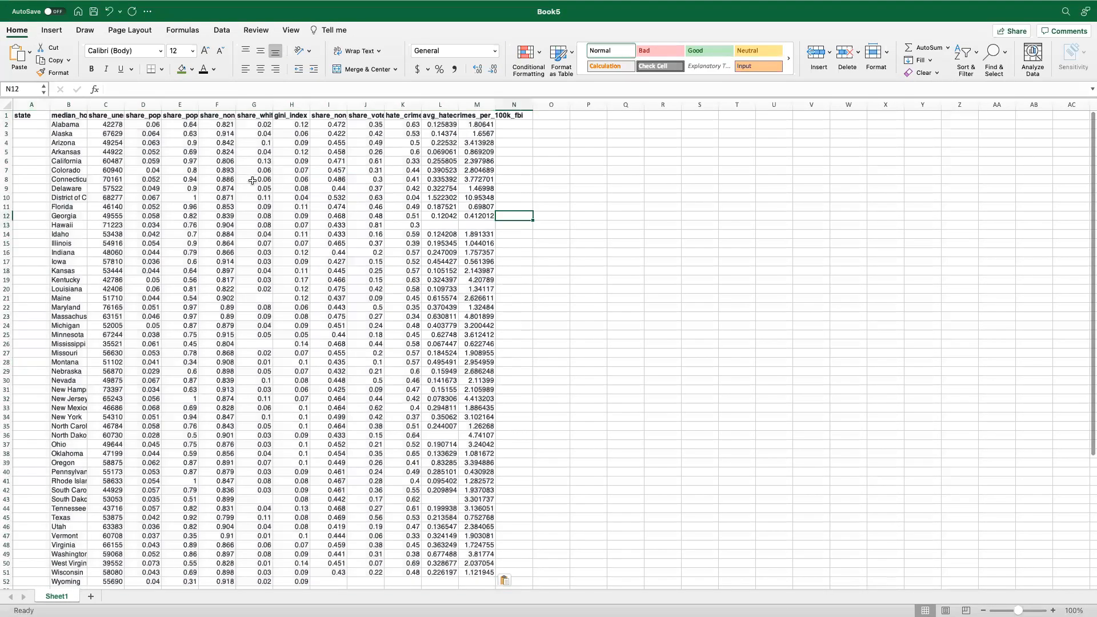
Autofit columns B, M and L, then close Book5 without saving
double_click(90, 107)
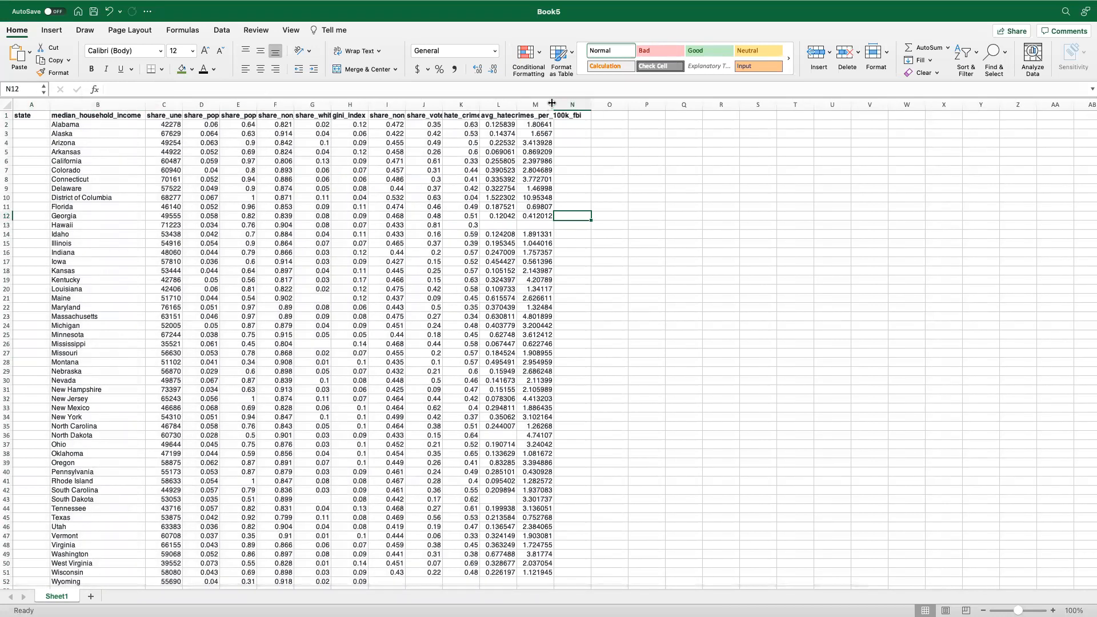
double_click(551, 104)
double_click(517, 105)
click(763, 169)
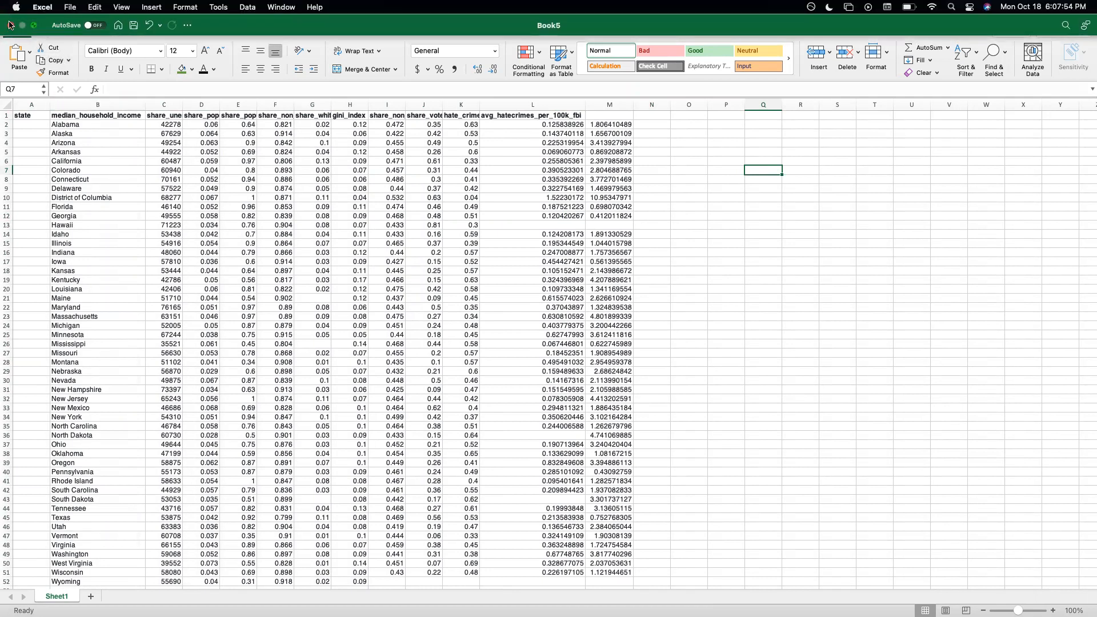
click(11, 26)
click(536, 358)
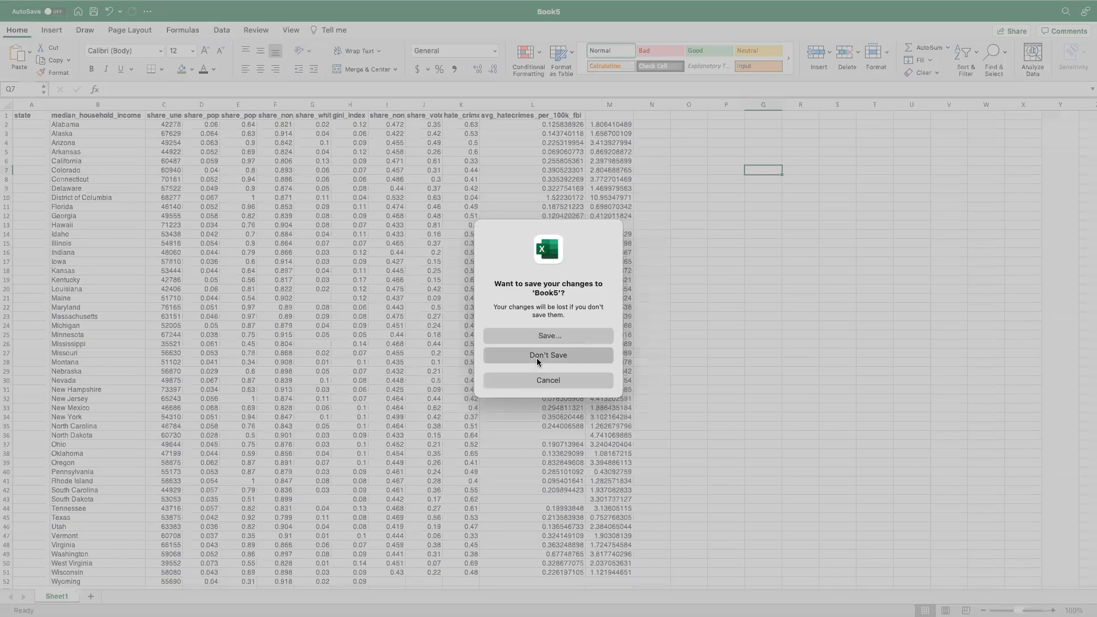
scroll(499, 318, up, 10)
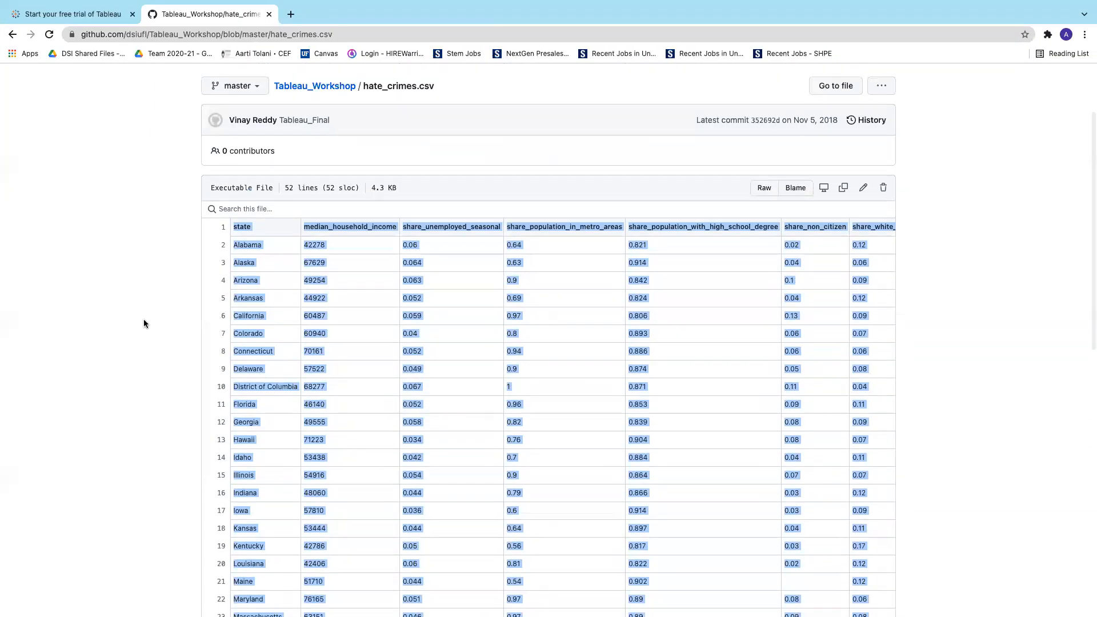
click(142, 319)
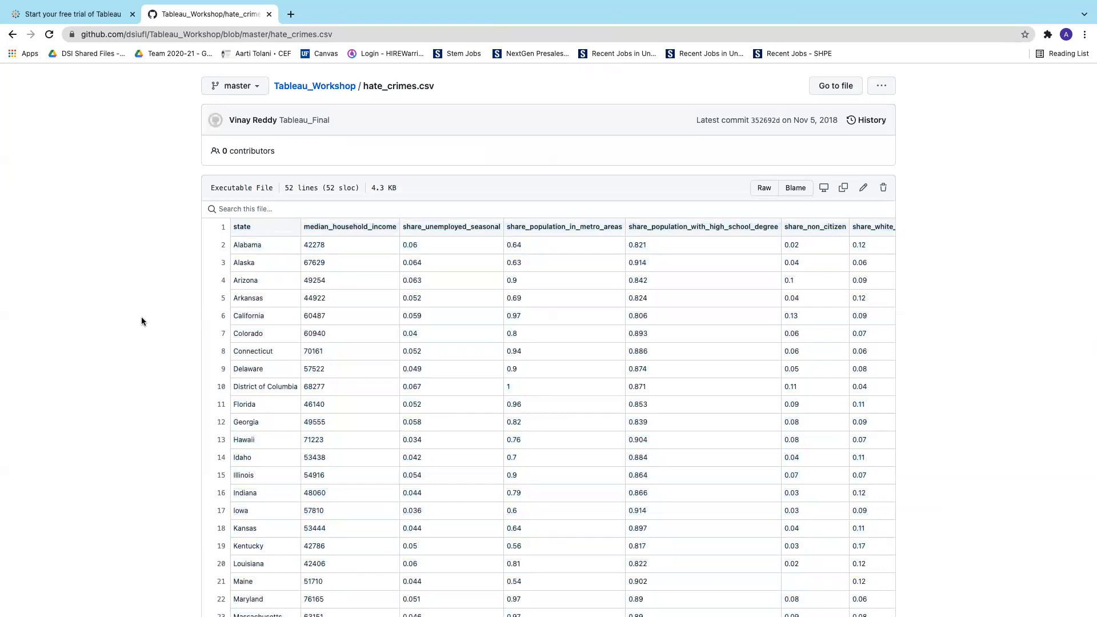
scroll(311, 346, right, 3)
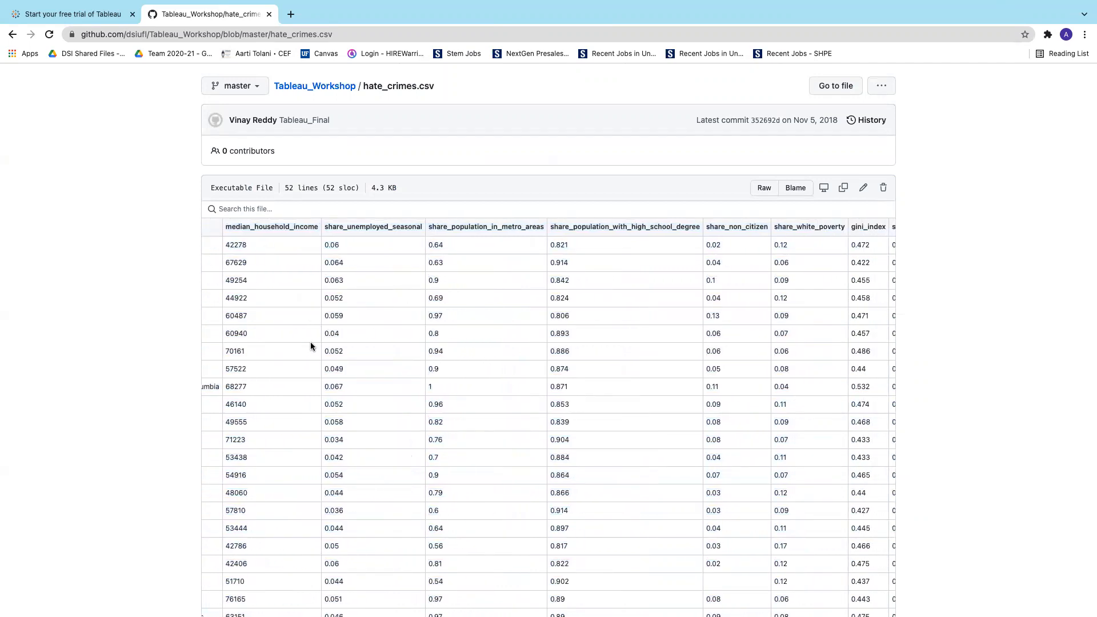
scroll(310, 345, right, 1)
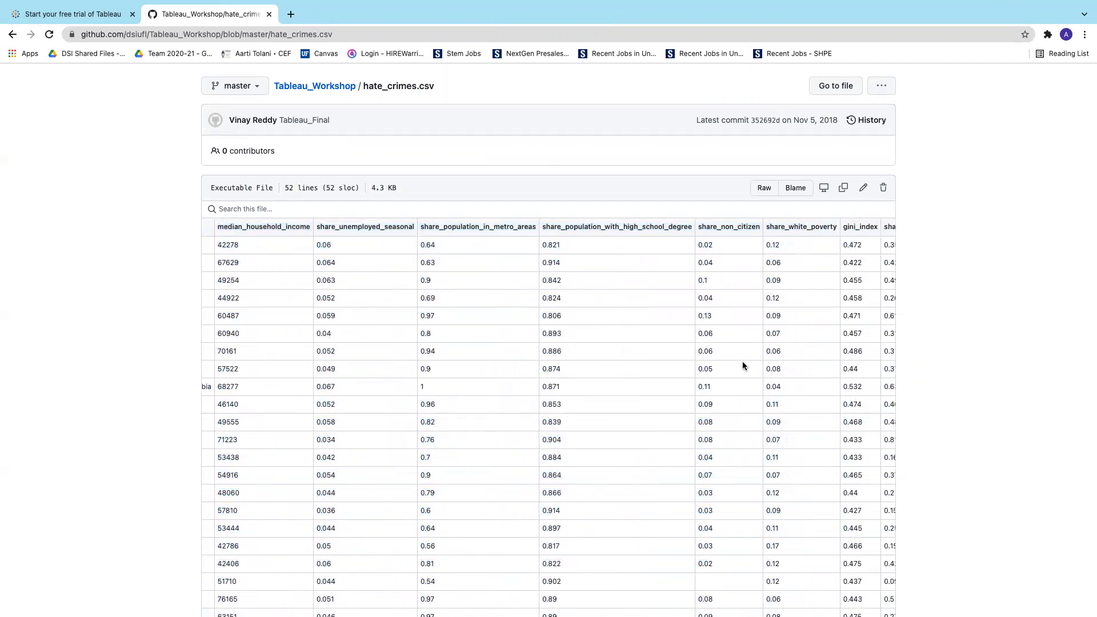
scroll(924, 308, up, 1)
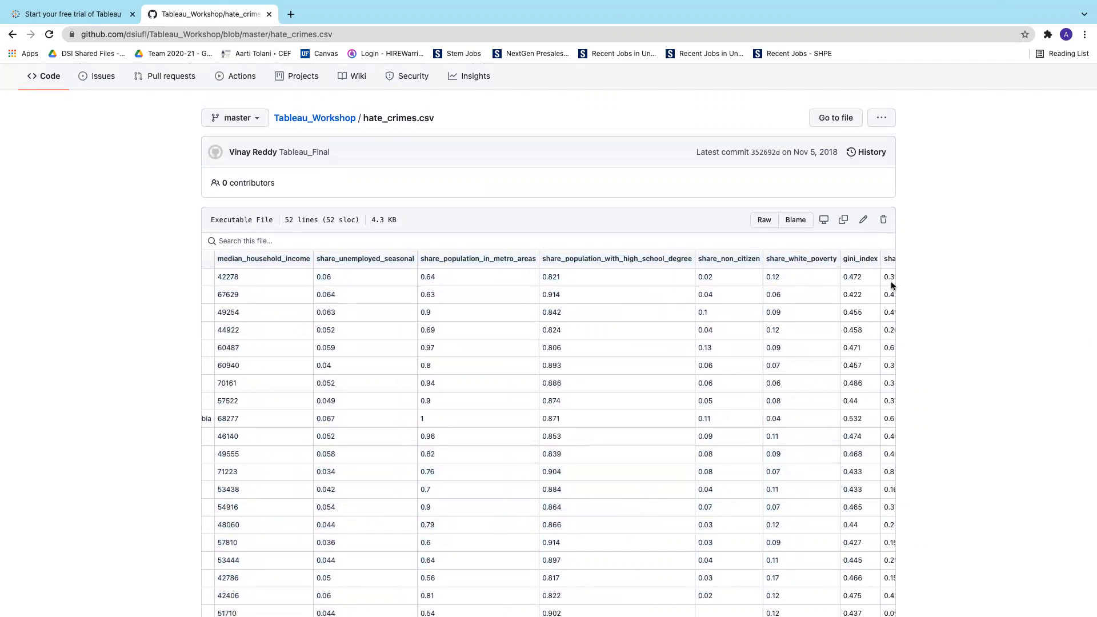
scroll(849, 276, right, 10)
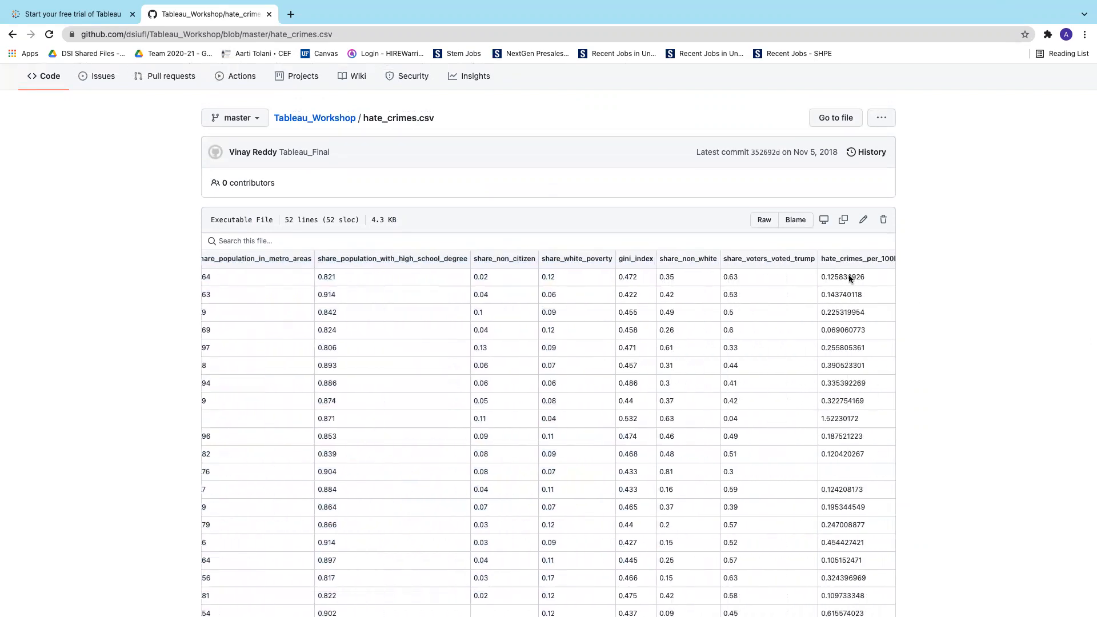
scroll(783, 318, left, 10)
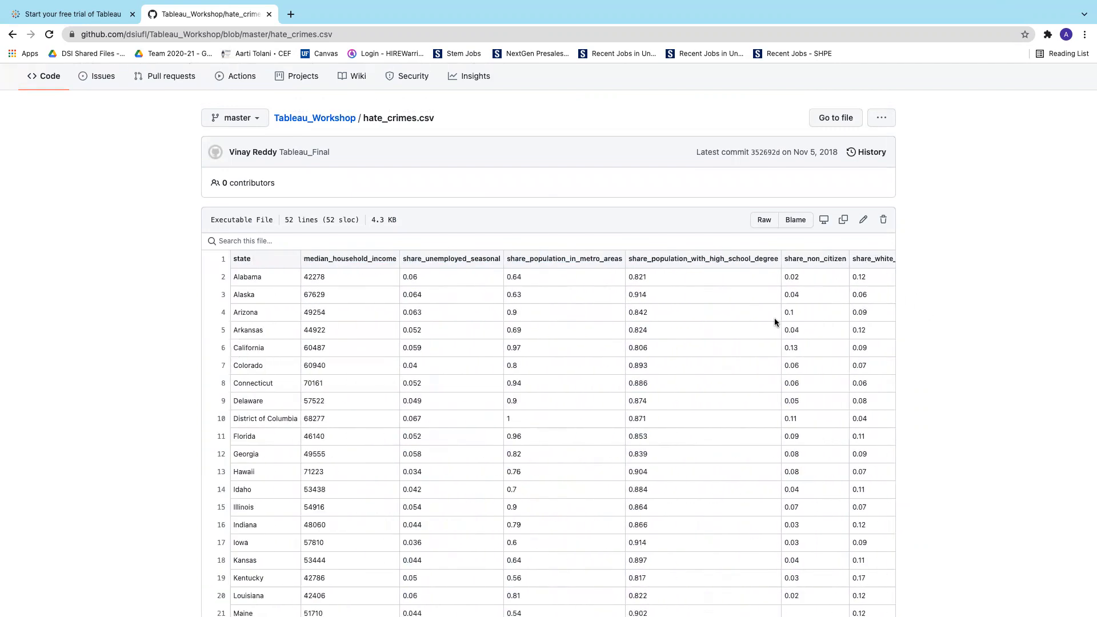
drag(232, 258, 892, 548)
click(941, 494)
scroll(837, 435, down, 1)
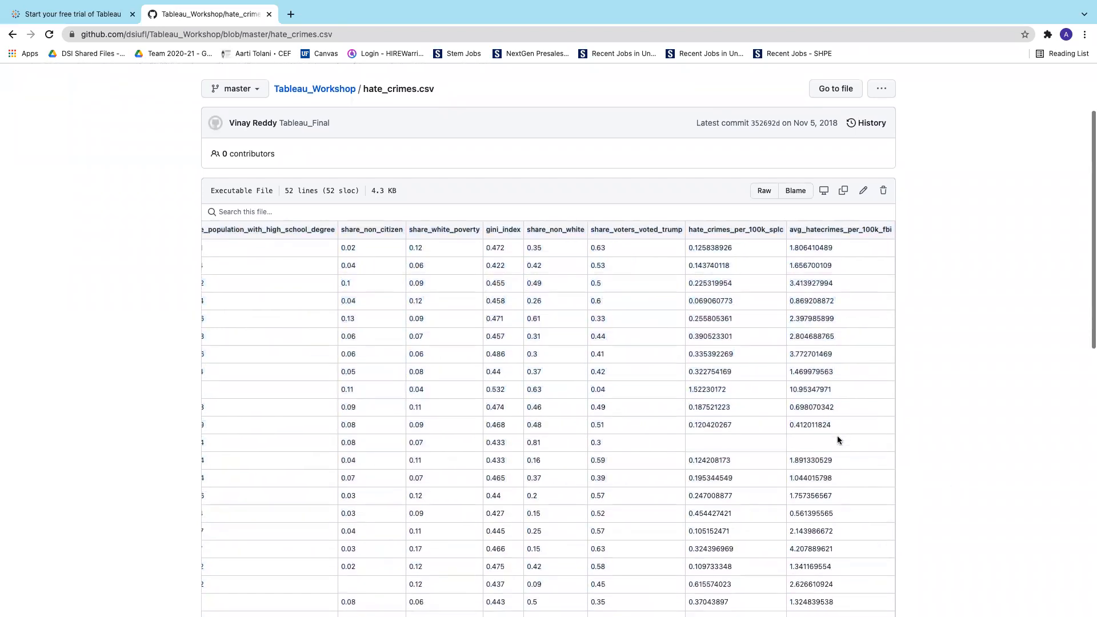
scroll(837, 436, left, 5)
scroll(838, 437, left, 3)
scroll(837, 438, down, 10)
scroll(838, 439, up, 10)
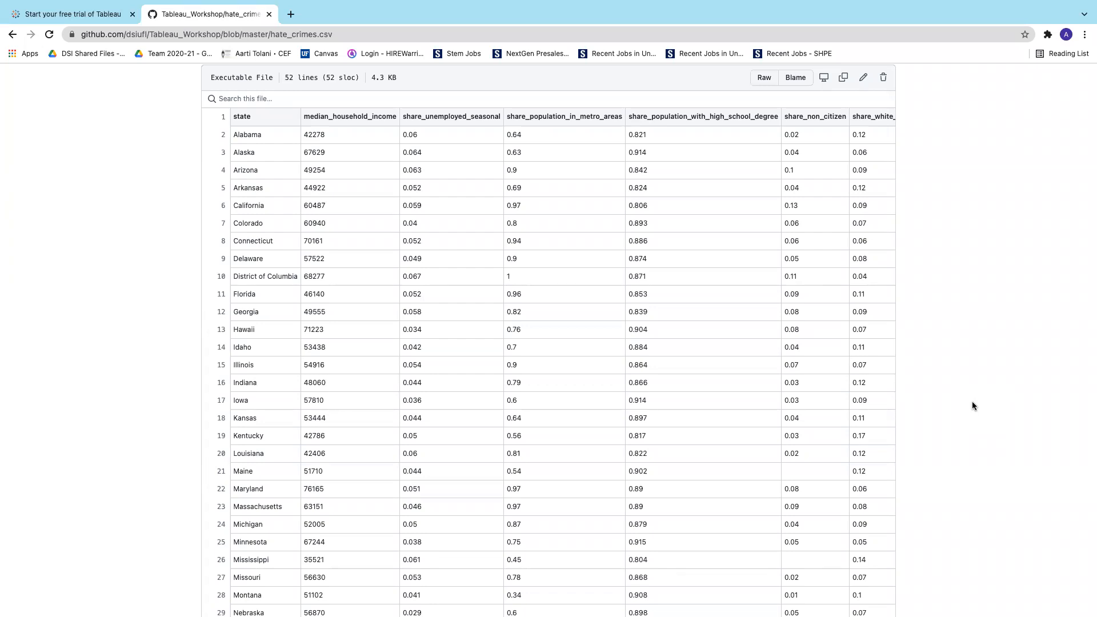
Start a new full-screen Mail message addressed to the workshop participant's suggested e-mail address
key(ctrl+Left)
click(272, 581)
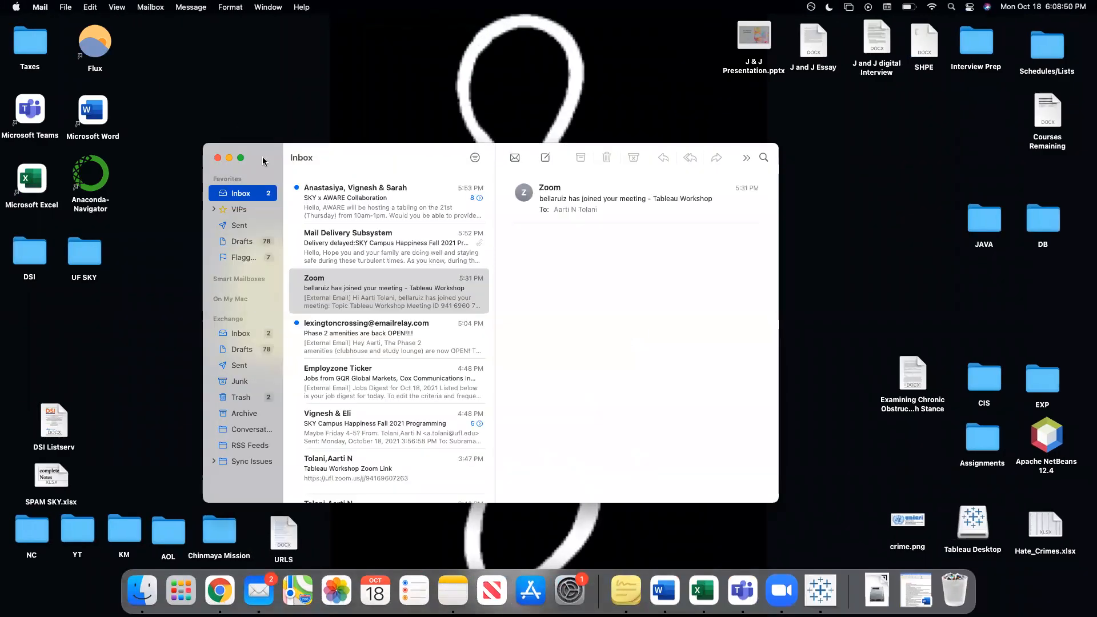
click(240, 158)
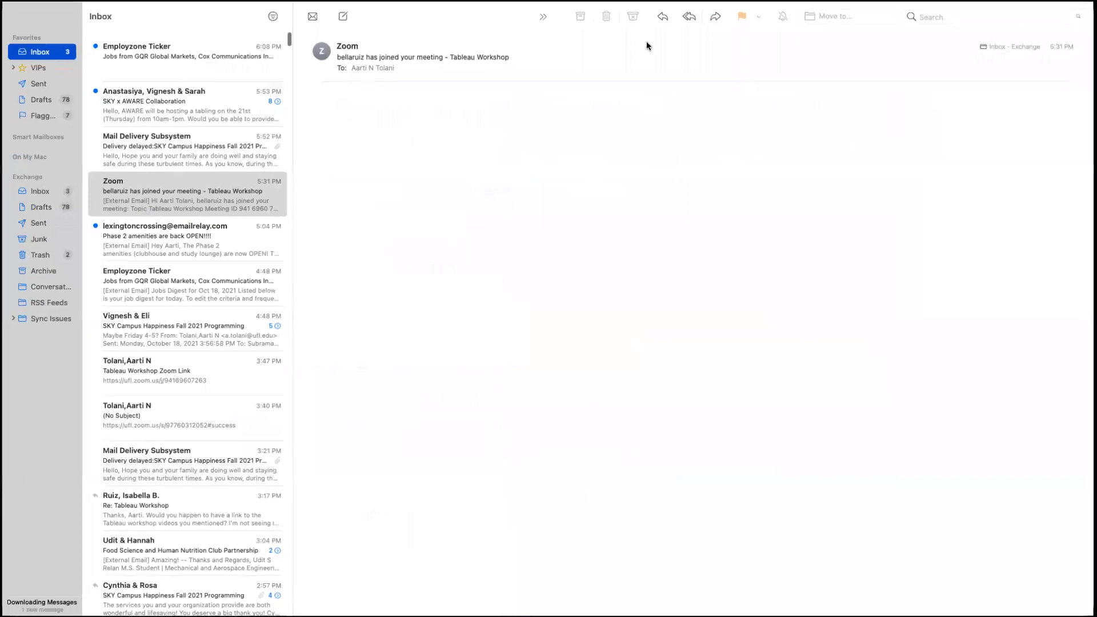
click(343, 28)
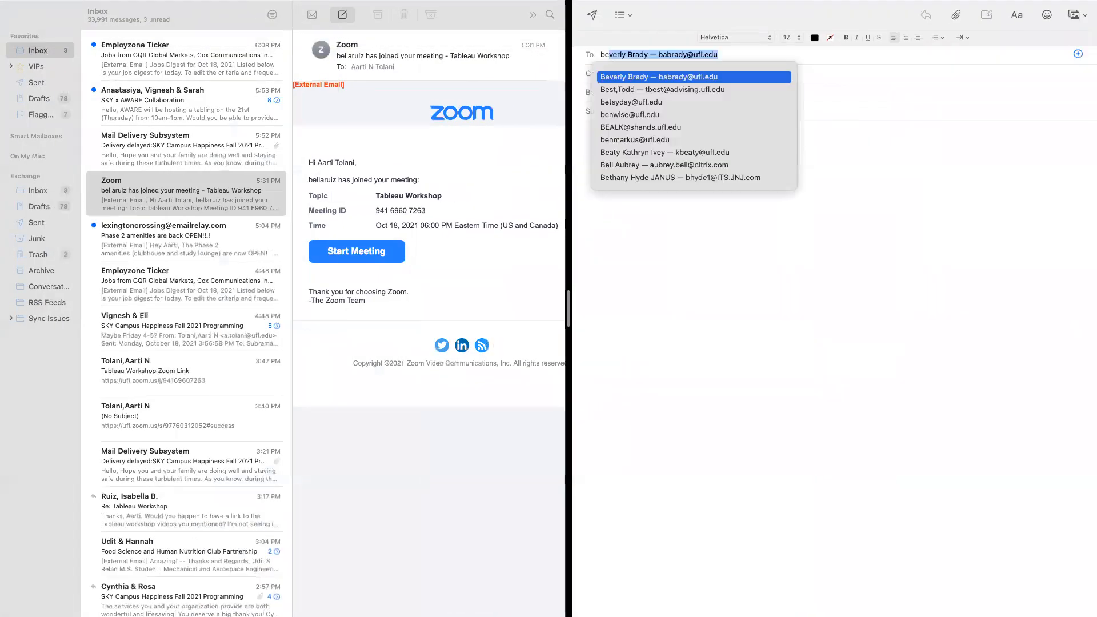
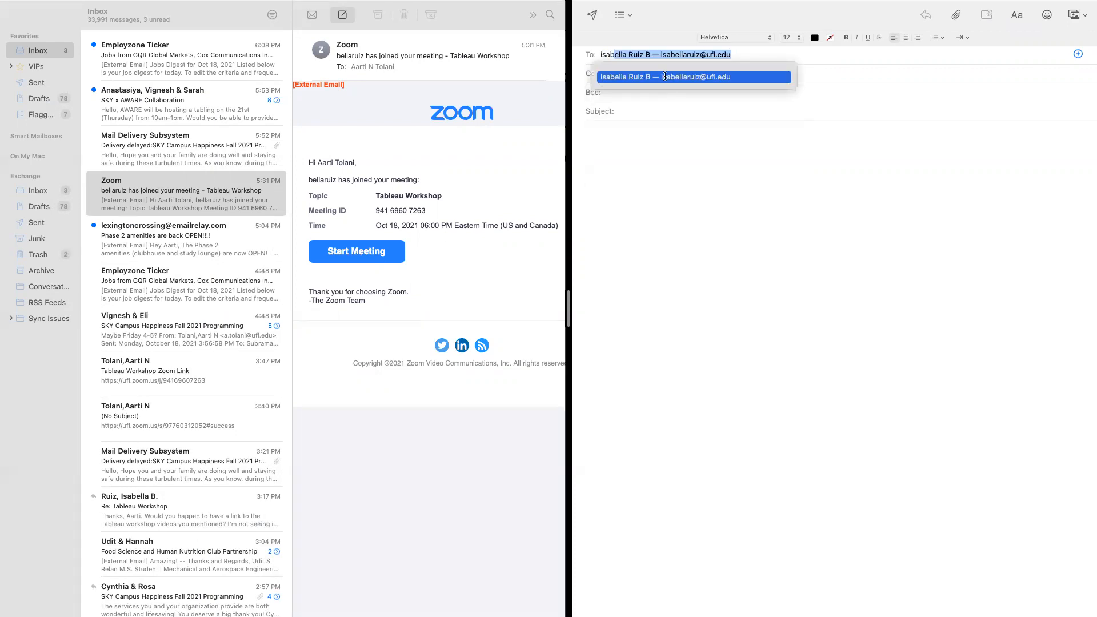
click(665, 76)
click(641, 157)
Attach Hate_Crimes.xlsx and send the message with no subject
click(953, 17)
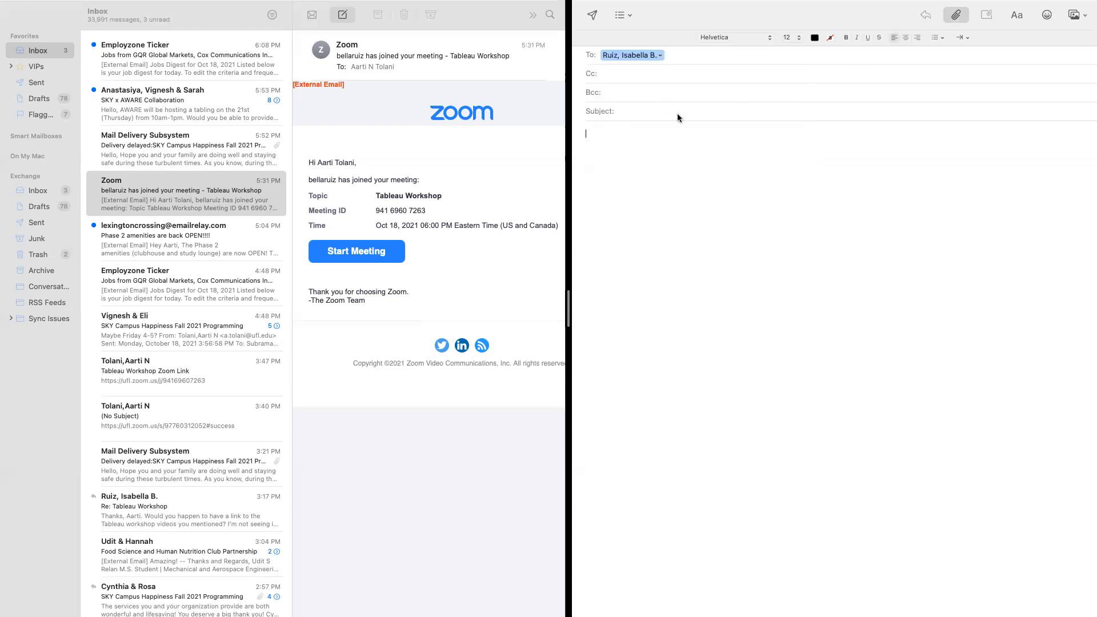
scroll(763, 312, down, 5)
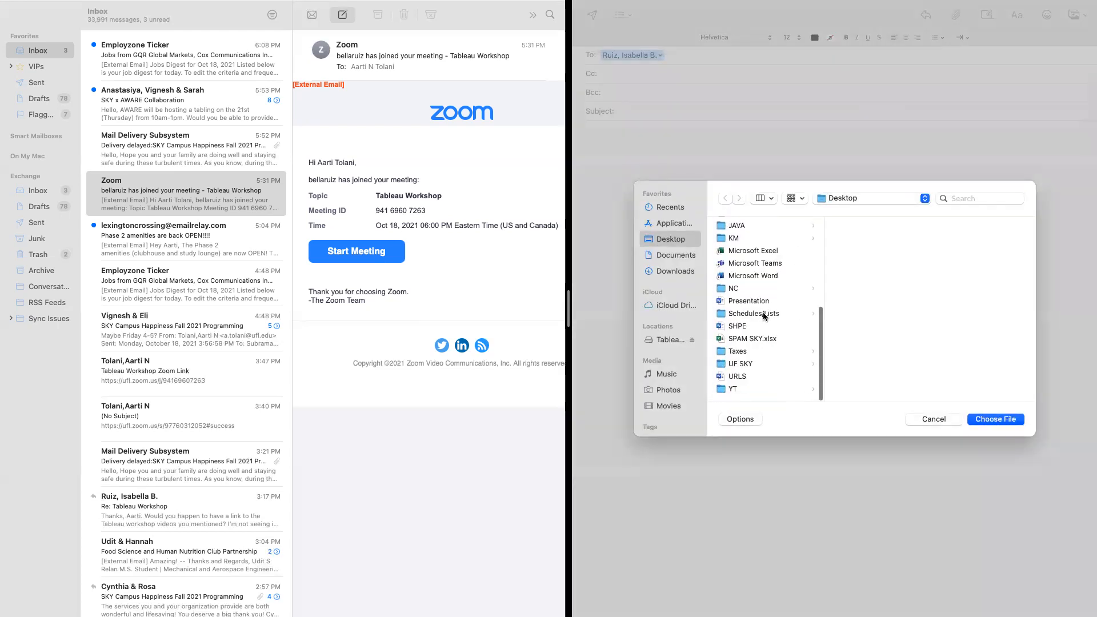
scroll(757, 325, up, 5)
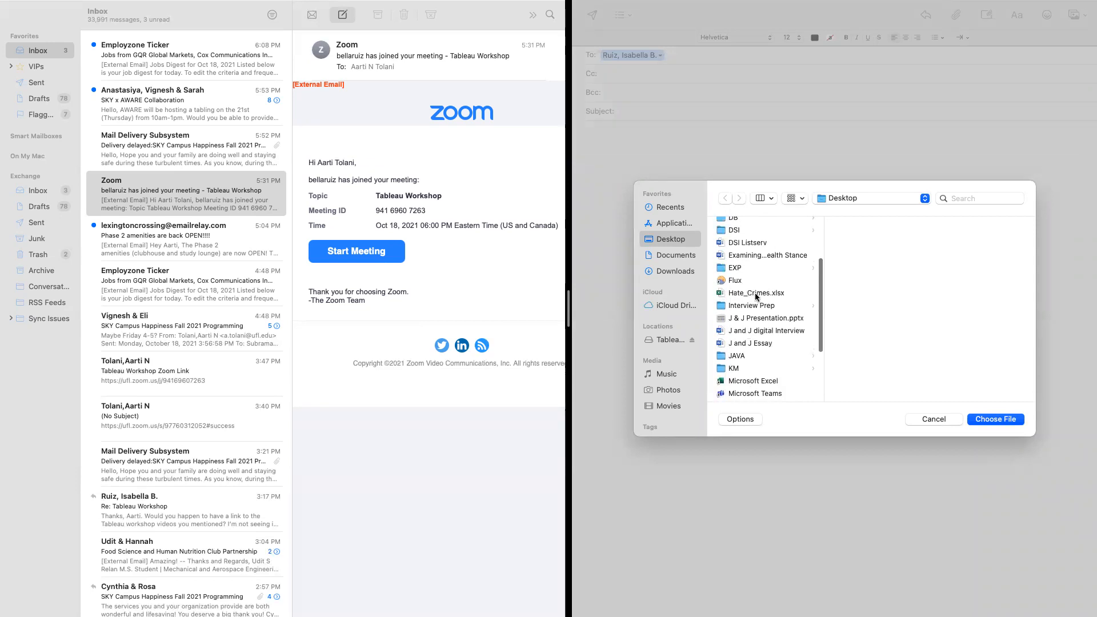
click(753, 298)
click(983, 421)
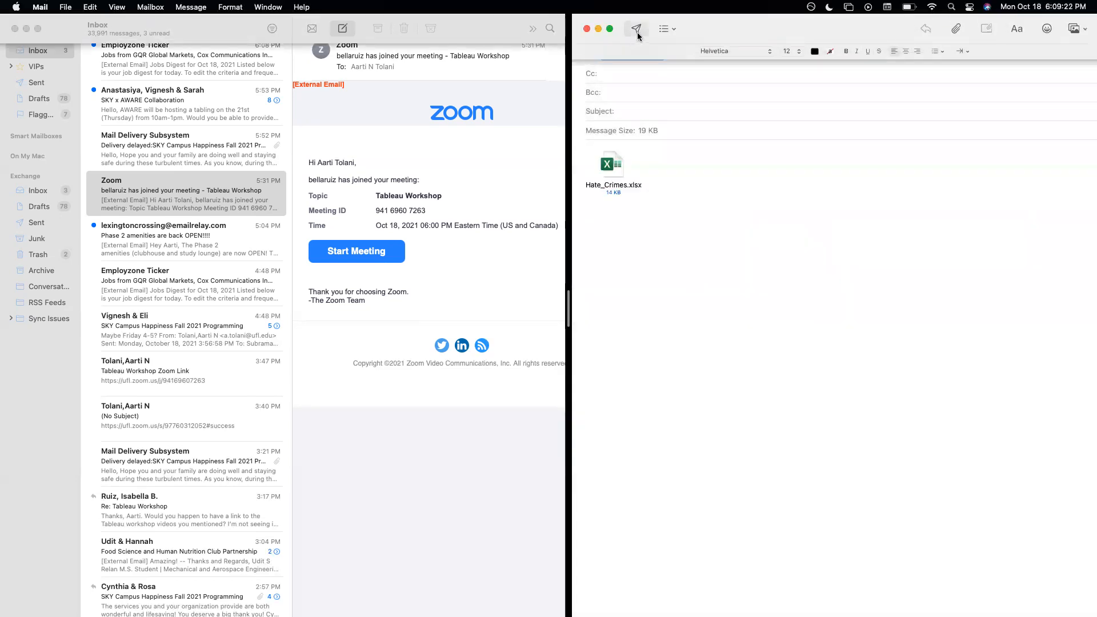
click(636, 32)
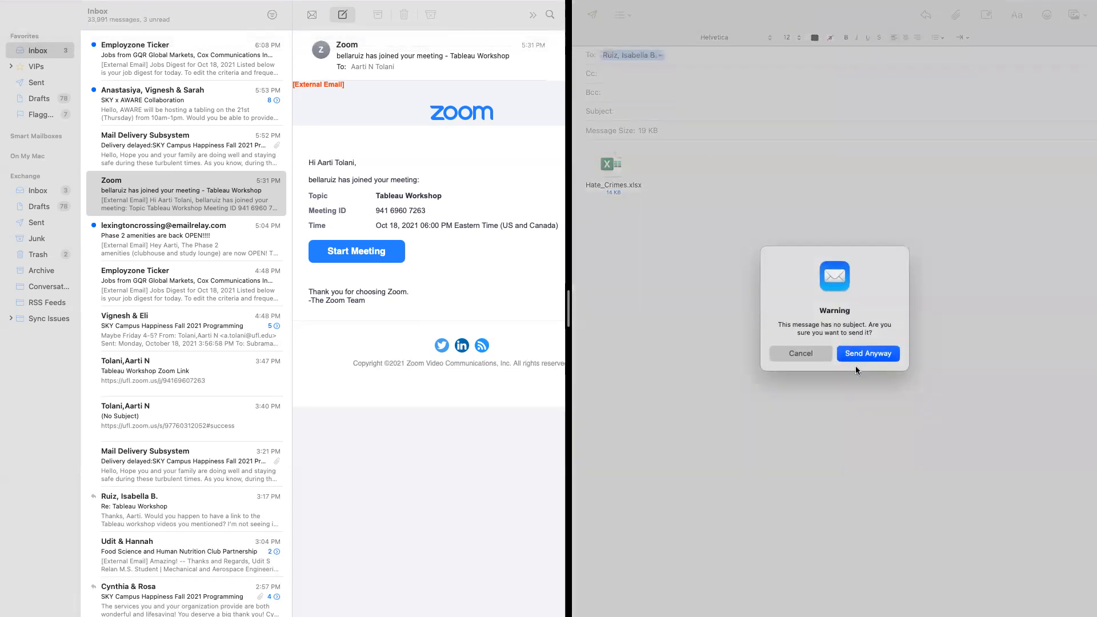
click(867, 353)
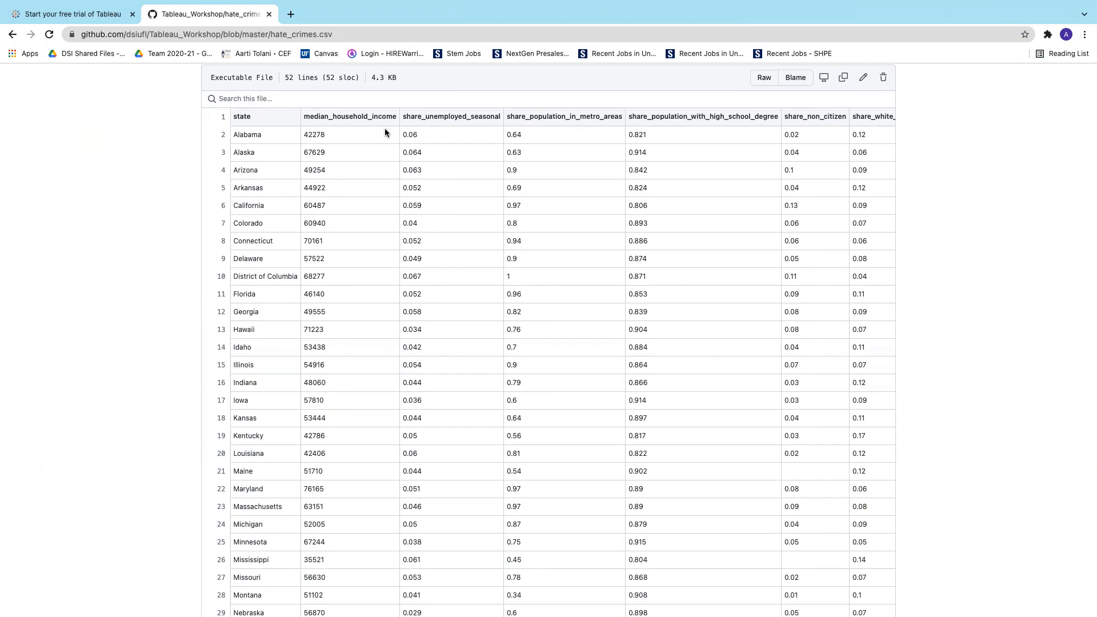
Close the GitHub tab and the remaining Chrome window, then launch Tableau Desktop from the Dock
click(269, 14)
click(132, 14)
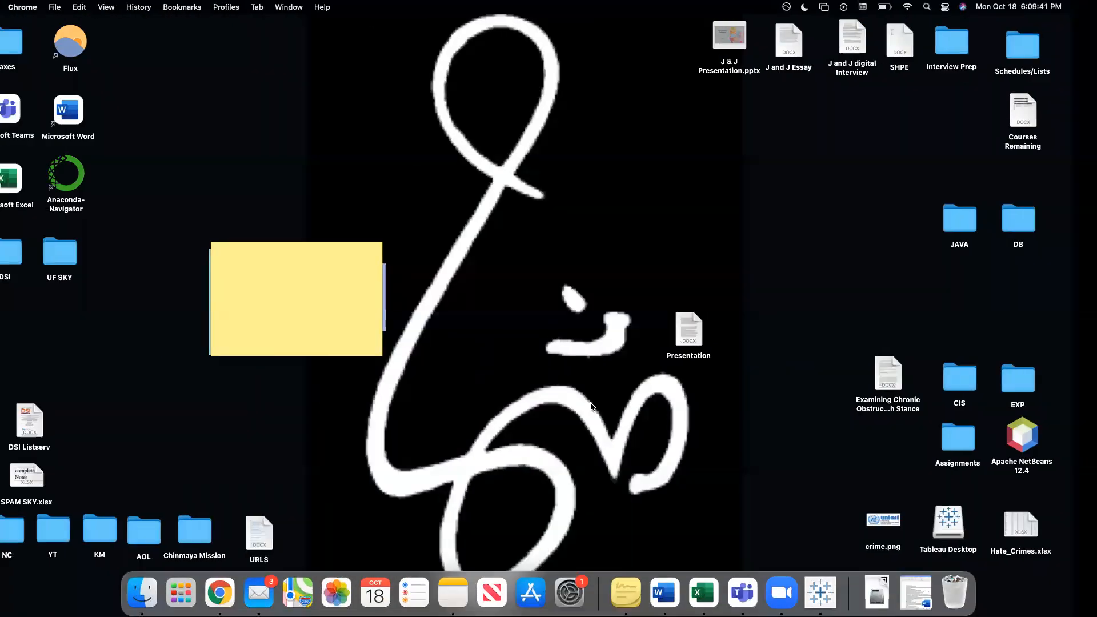
click(820, 589)
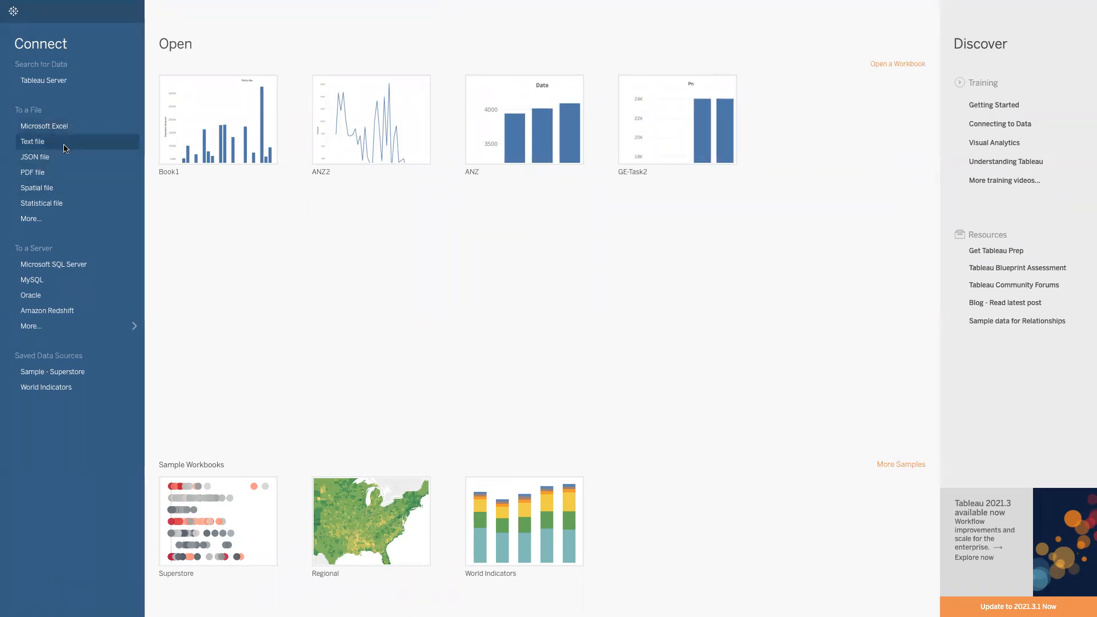
Choose the Microsoft Excel connector under More… and select Hate_Crimes.xlsx in the Desktop folder
click(60, 217)
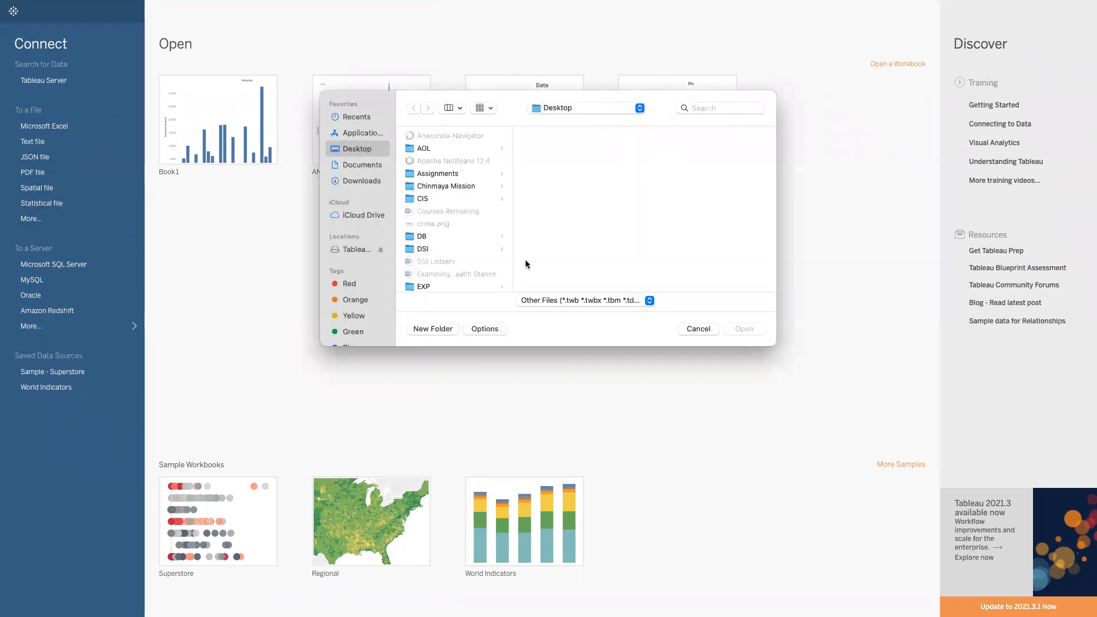
click(694, 329)
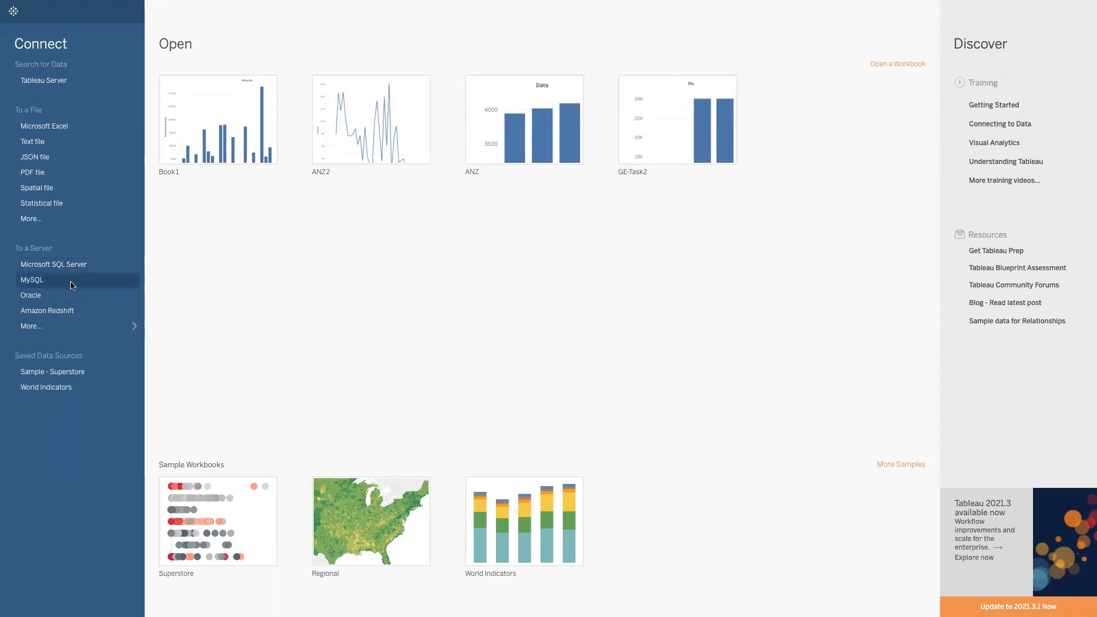
click(54, 326)
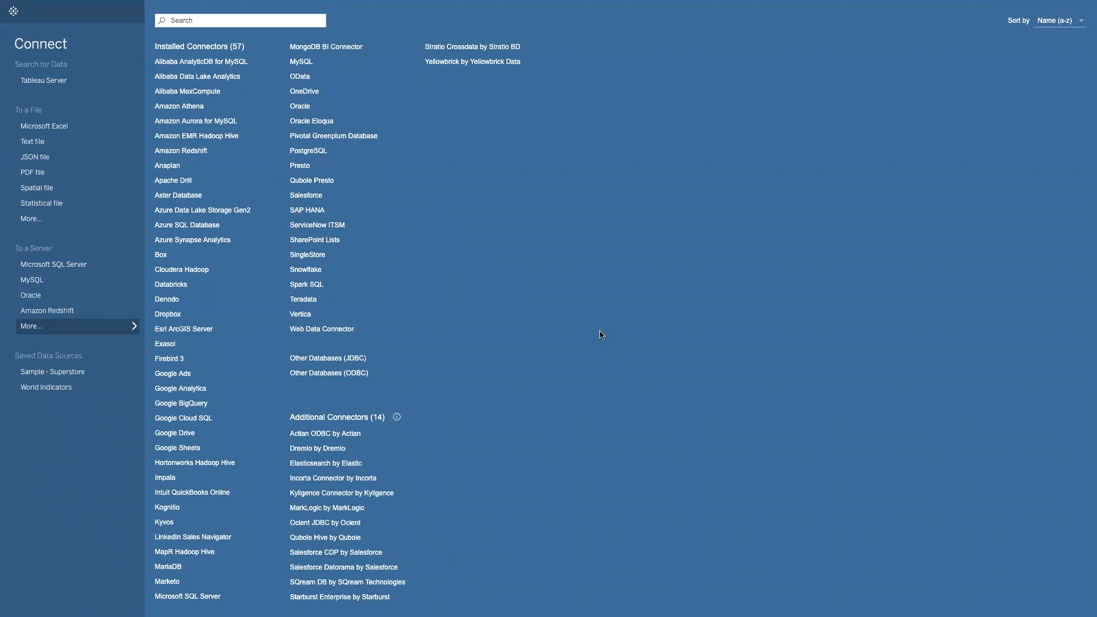
click(80, 131)
click(692, 330)
click(56, 131)
scroll(454, 216, down, 3)
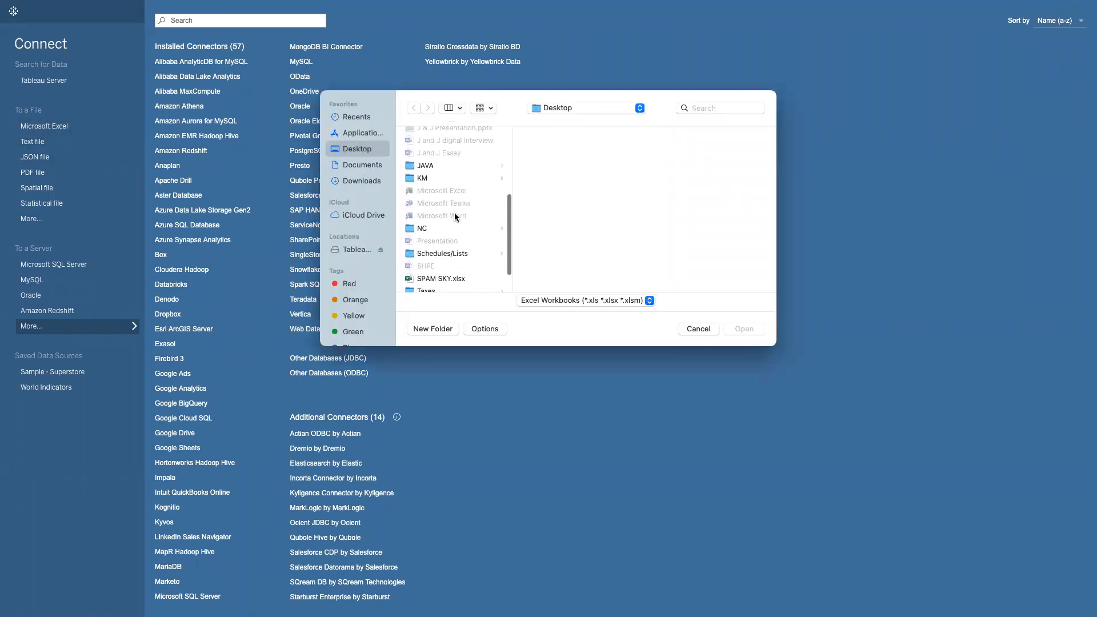
click(452, 144)
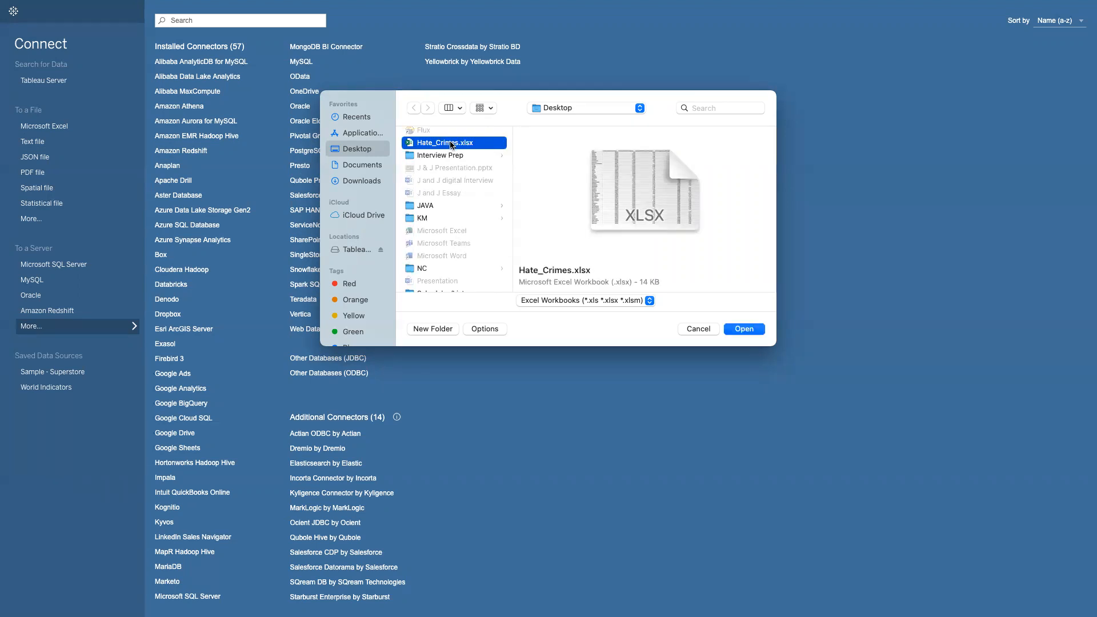
Open Hate_Crimes.xlsx and preview its 51-row Hate Crimes table on the Data Source page
double_click(451, 144)
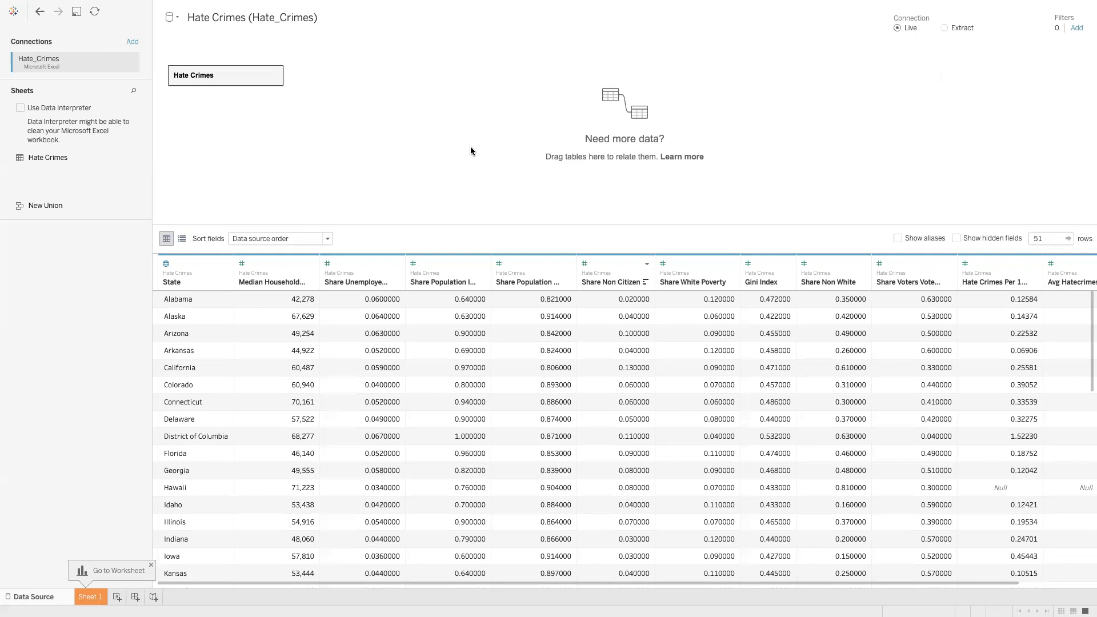
scroll(214, 302, down, 2)
scroll(214, 301, up, 2)
Verify State has the State/Province geographic role and Median Household Income is a whole number, leaving both unchanged
click(167, 265)
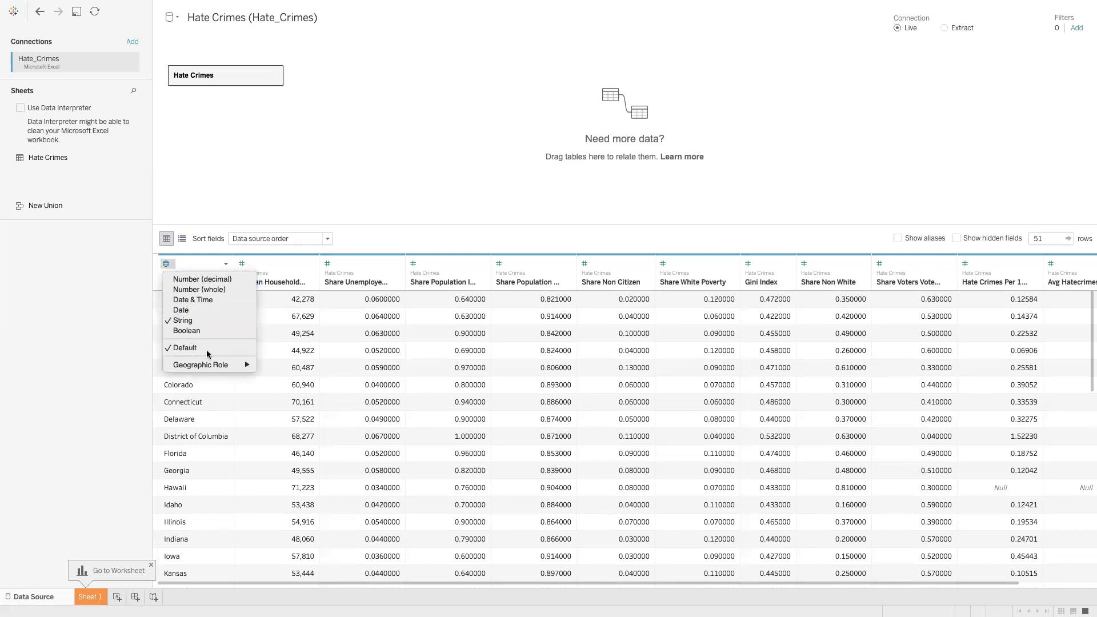
mouse_move(210, 366)
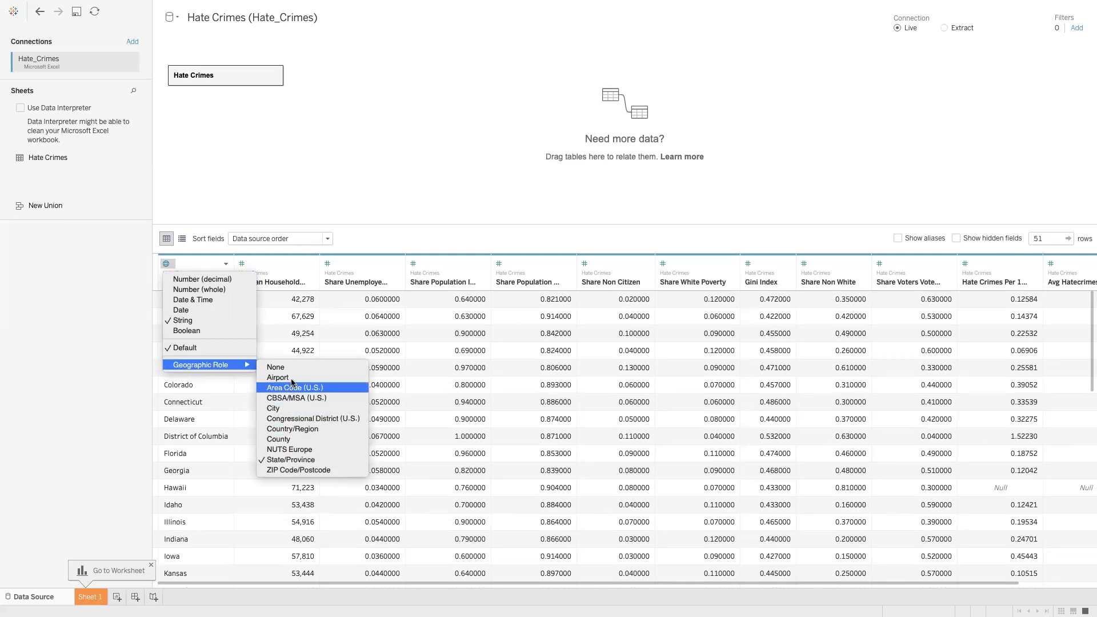
click(58, 364)
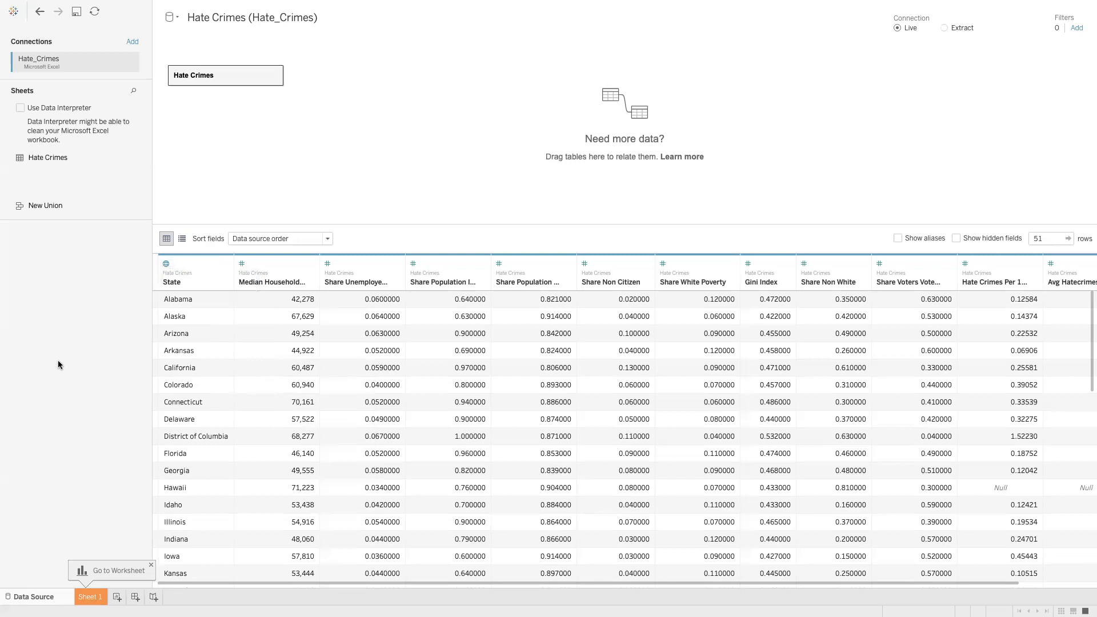
click(244, 266)
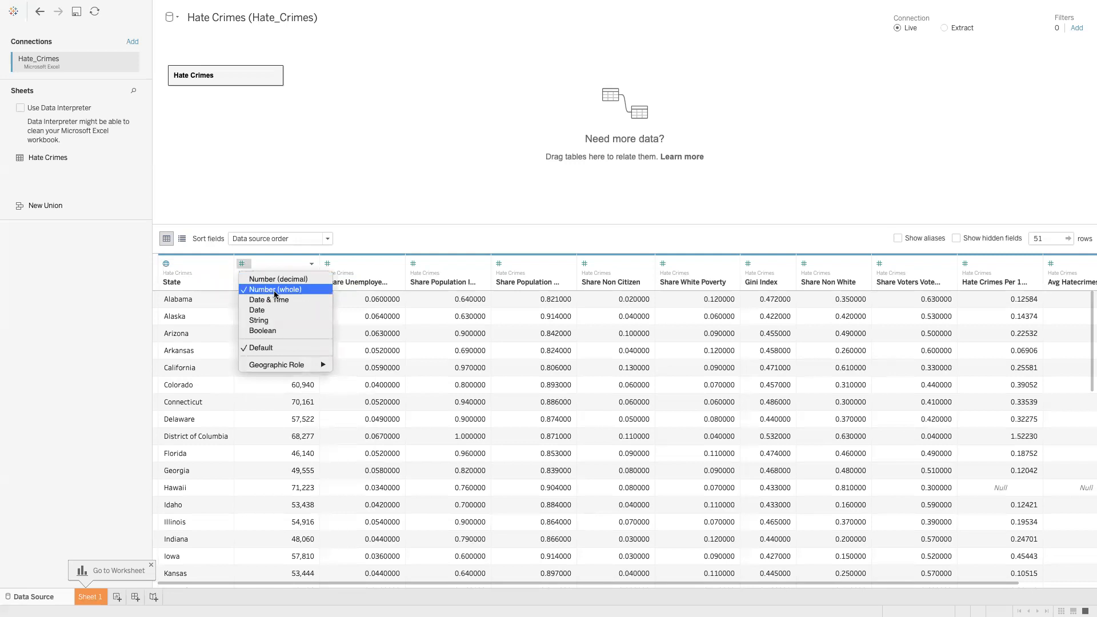
click(64, 326)
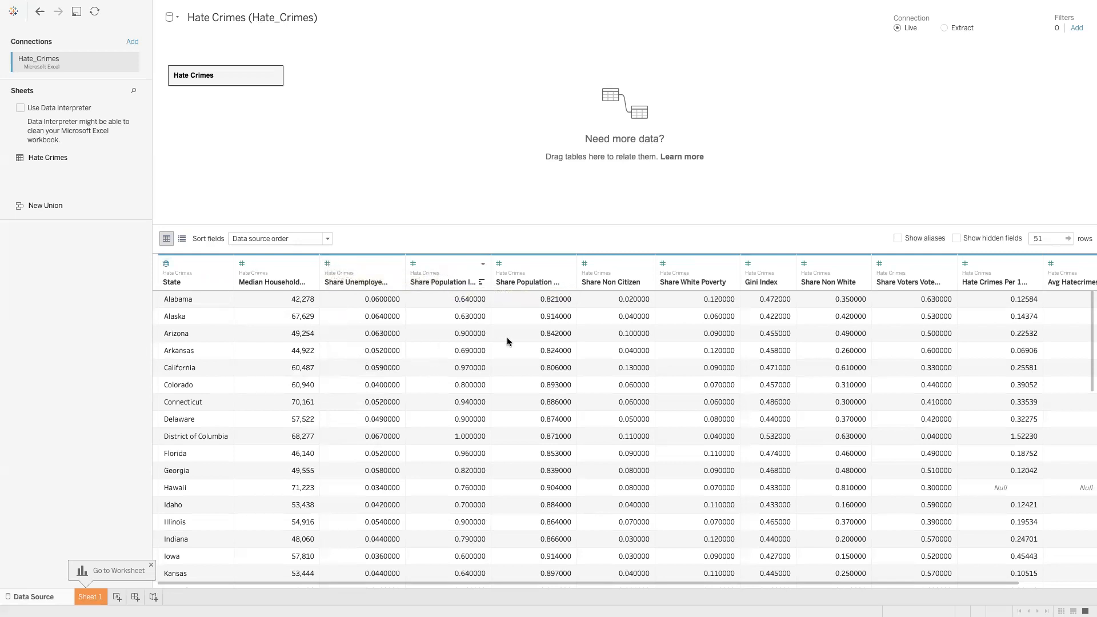
scroll(507, 341, right, 2)
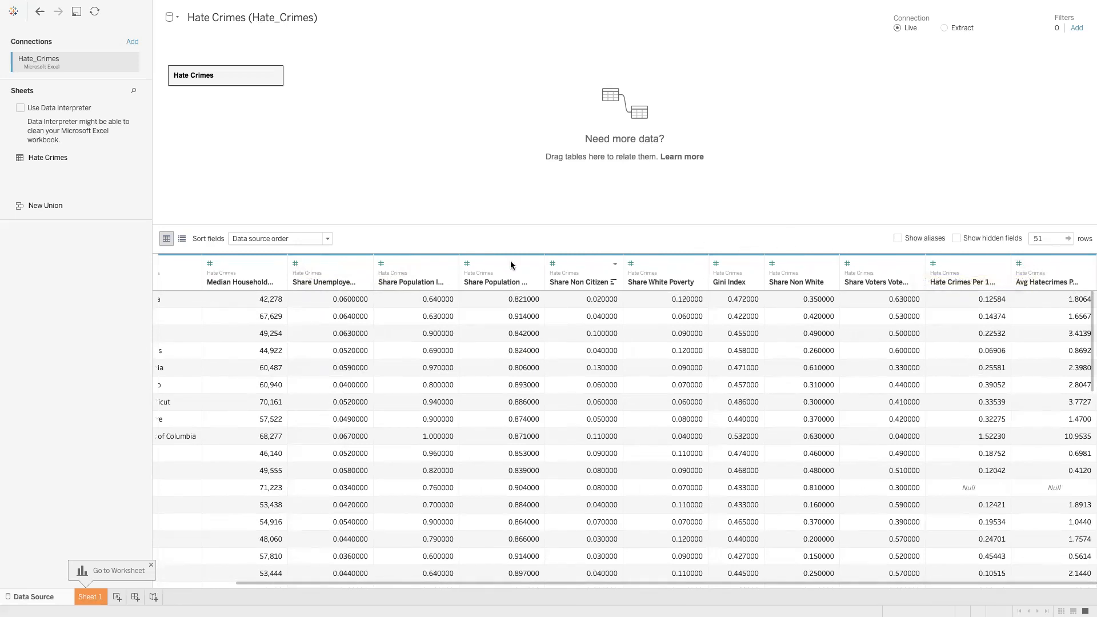
scroll(435, 302, left, 2)
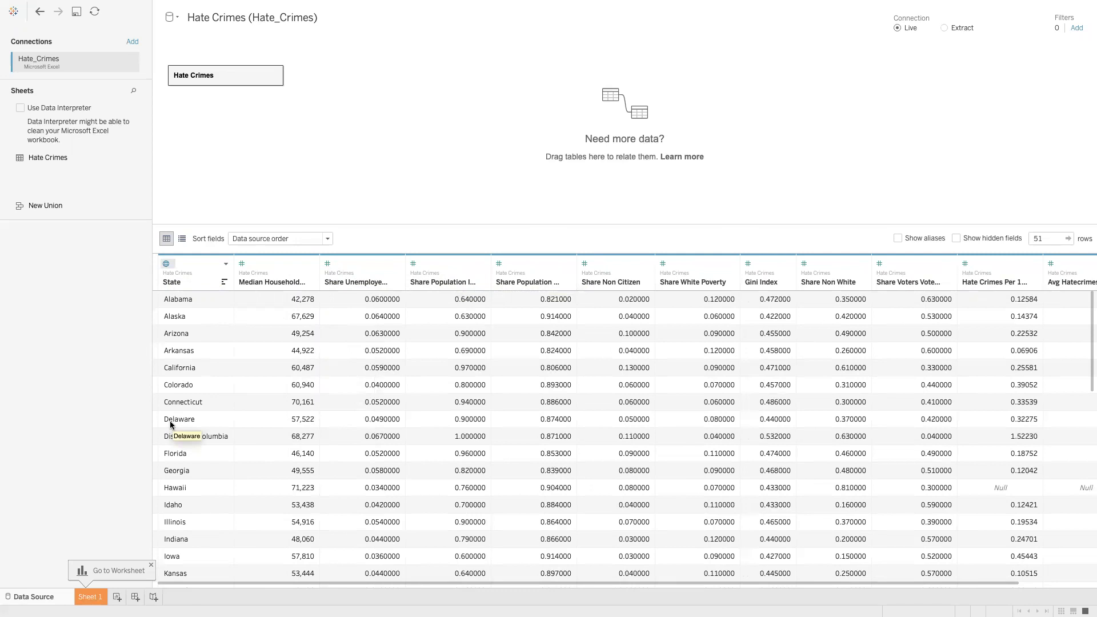
Rename Sheet 1 to 'Lower 48' and switch to the Data Source page
click(97, 597)
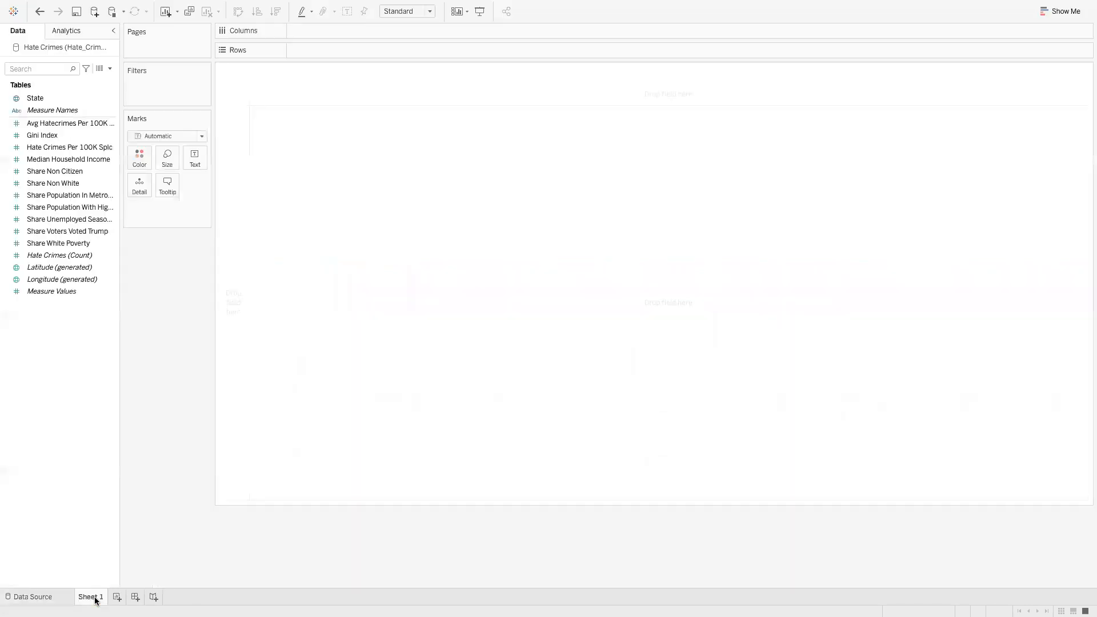
double_click(97, 597)
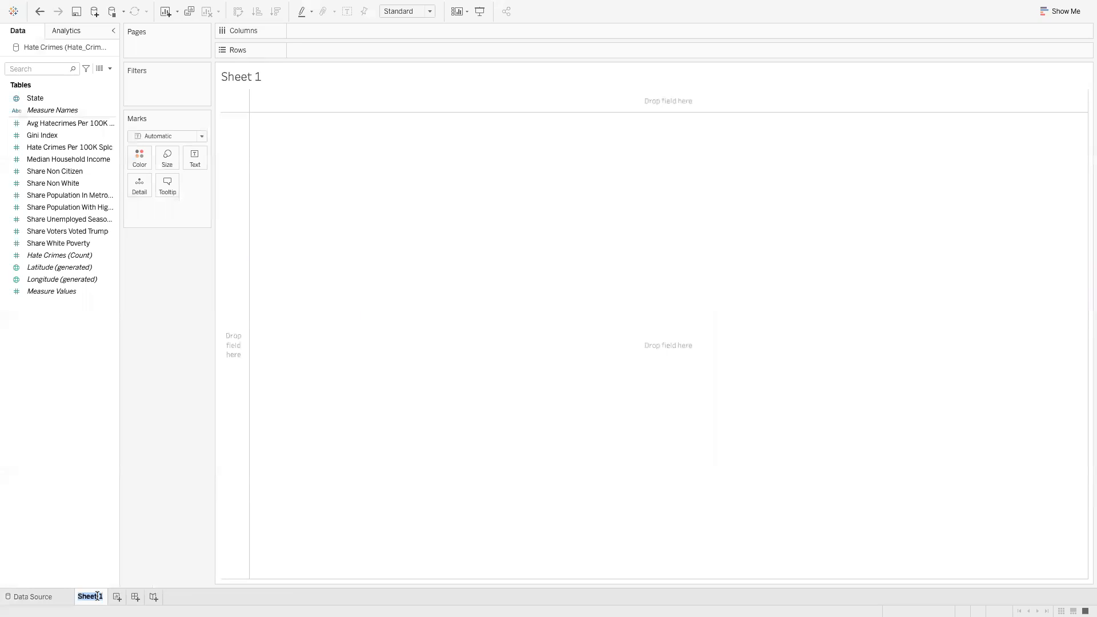
text(Lower 48)
key(Return)
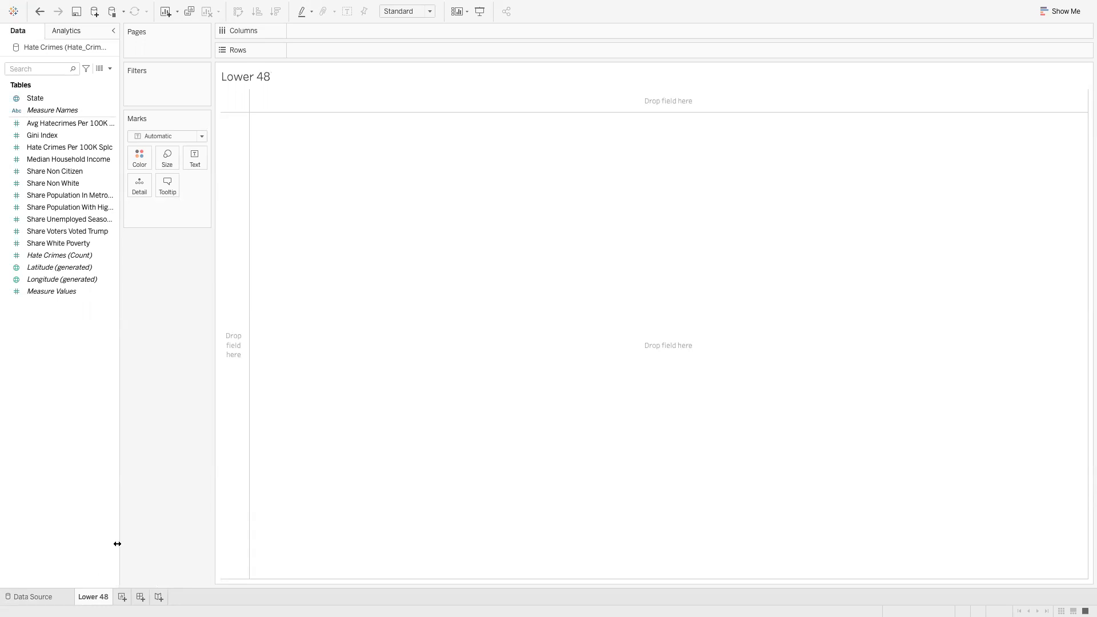
click(42, 594)
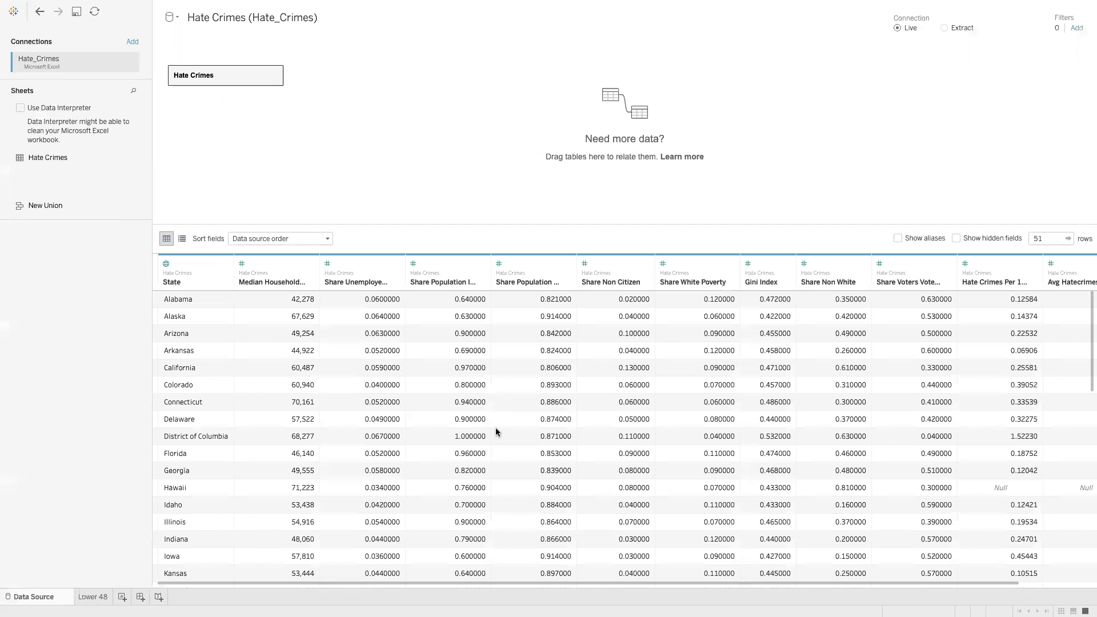
Scroll the Hate Crimes data grid right, then go back to the Lower 48 worksheet
scroll(496, 432, right, 2)
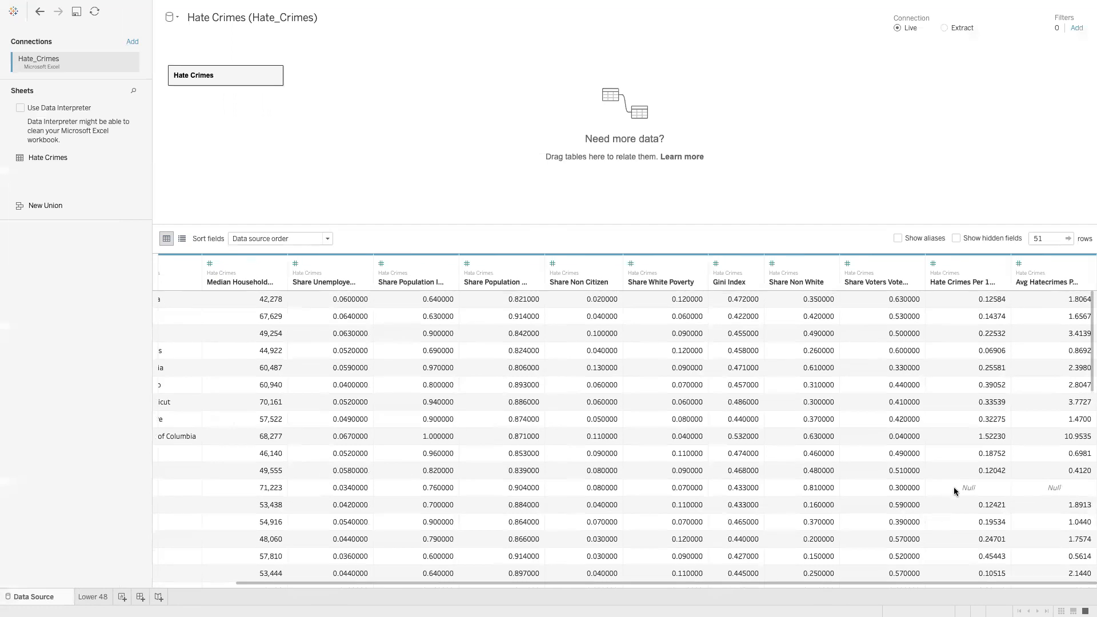
click(98, 595)
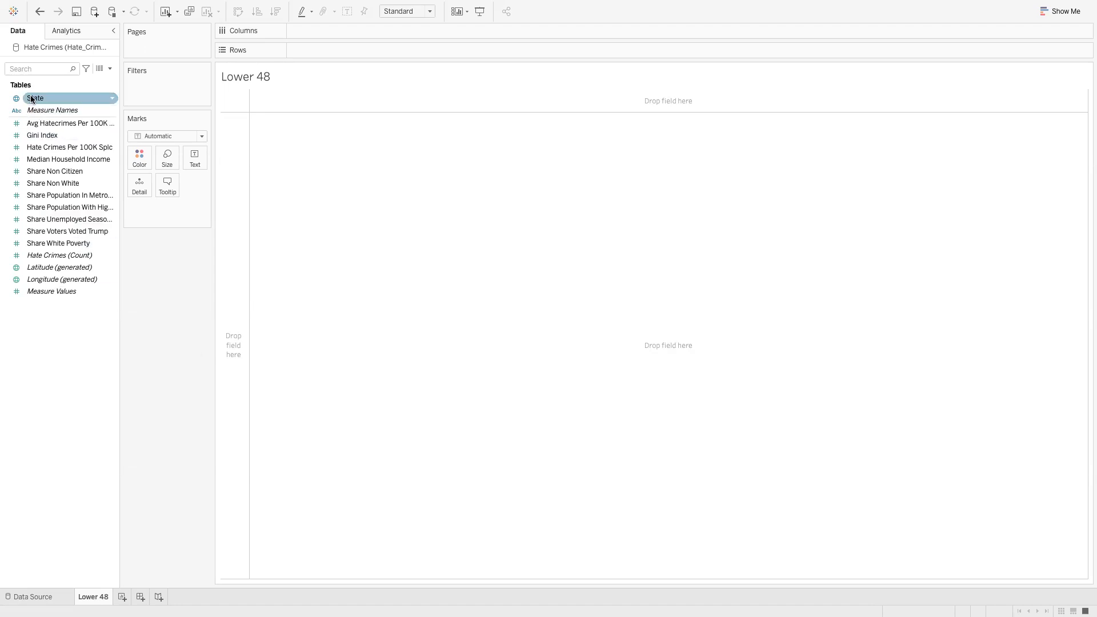
Drop the State field onto the Lower 48 view to map all 51 states as points
drag(31, 100, 358, 204)
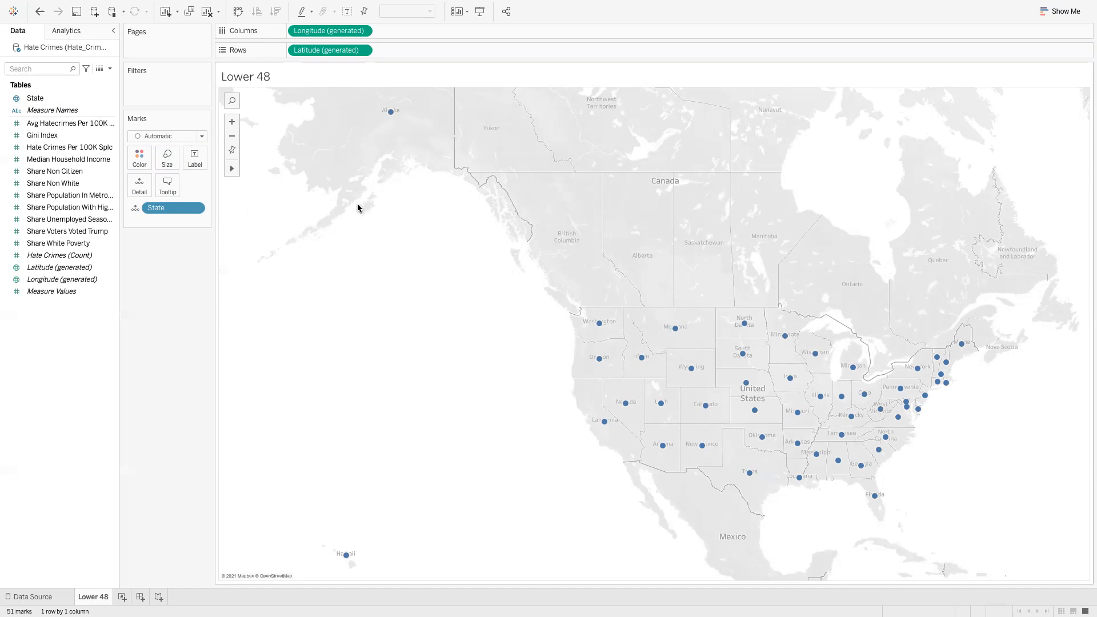
Add a new blank worksheet and delete the original Lower 48 sheet
right_click(95, 598)
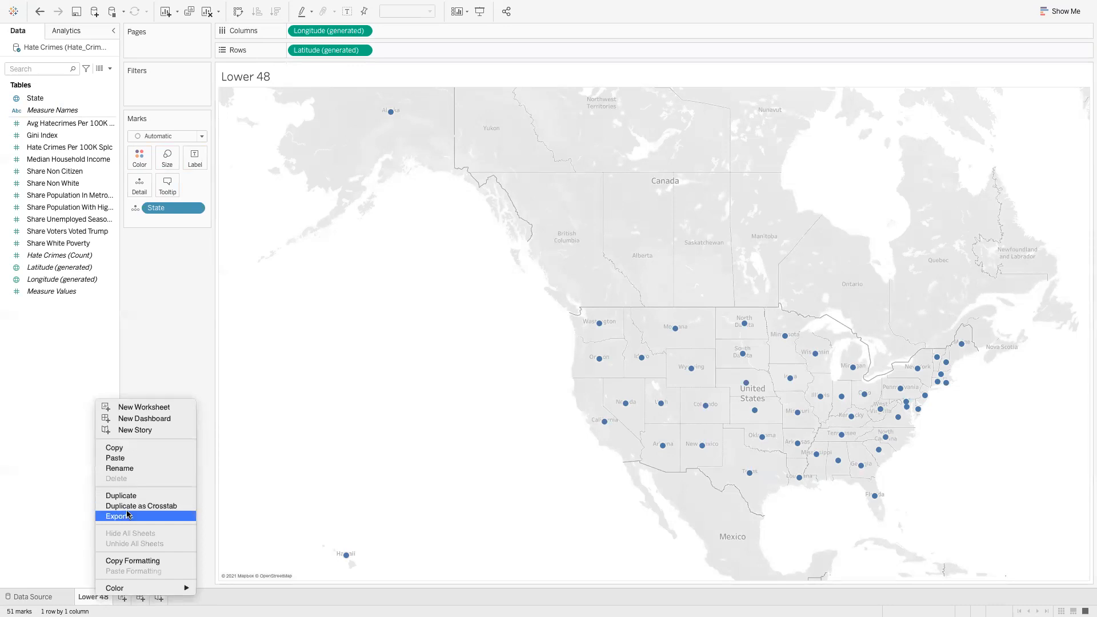
click(214, 508)
click(123, 597)
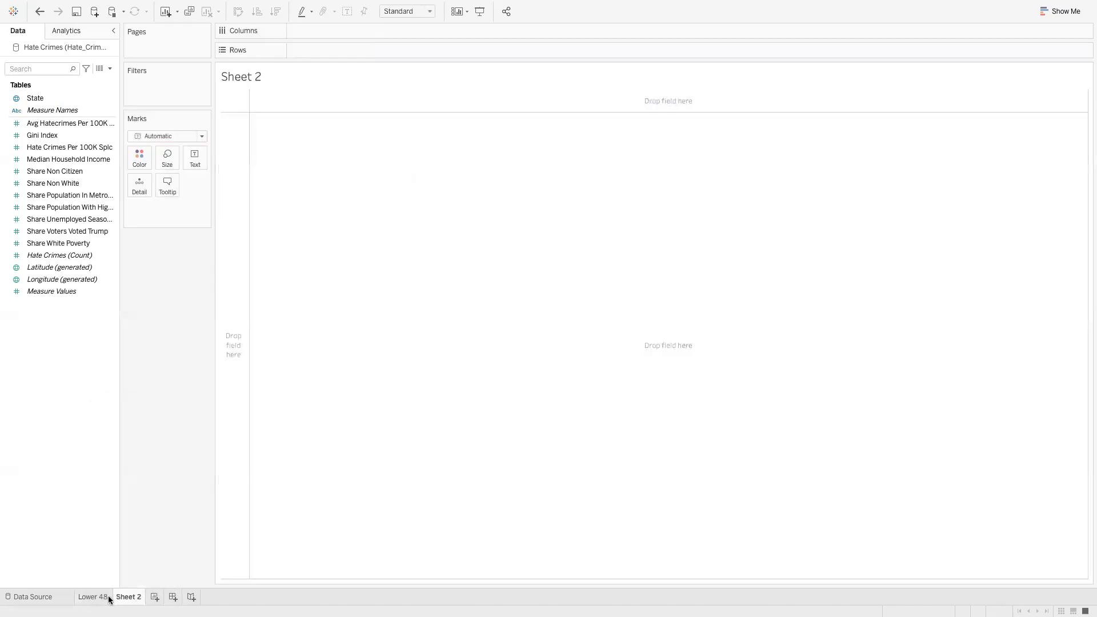
right_click(106, 600)
click(143, 479)
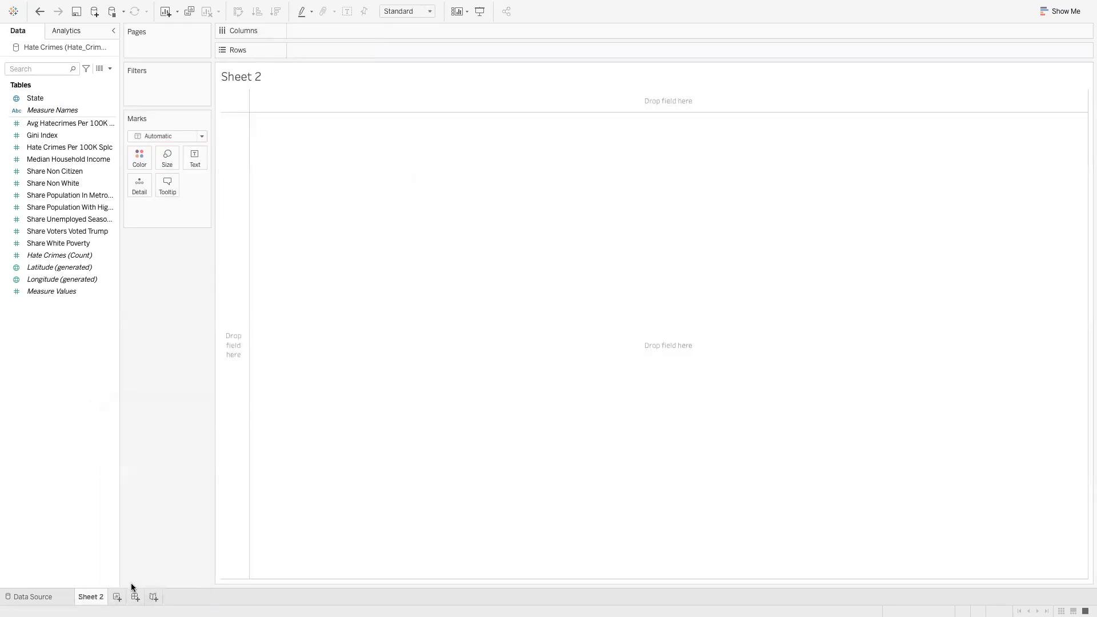
Rename Sheet 2 to 'Lower 48'
double_click(96, 598)
text(Lower 48)
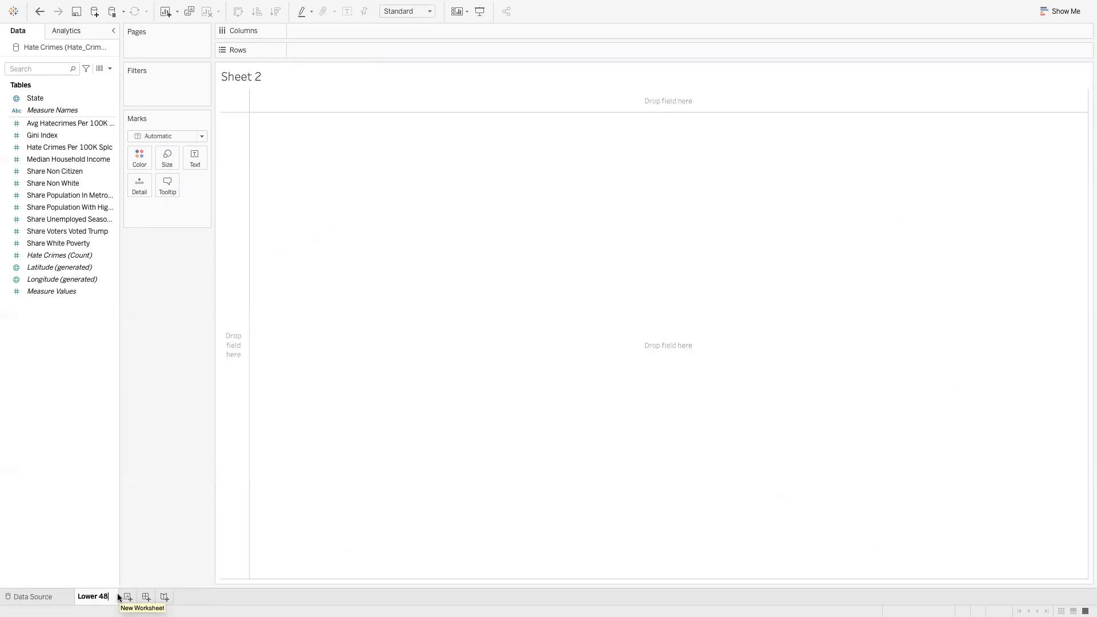
key(Return)
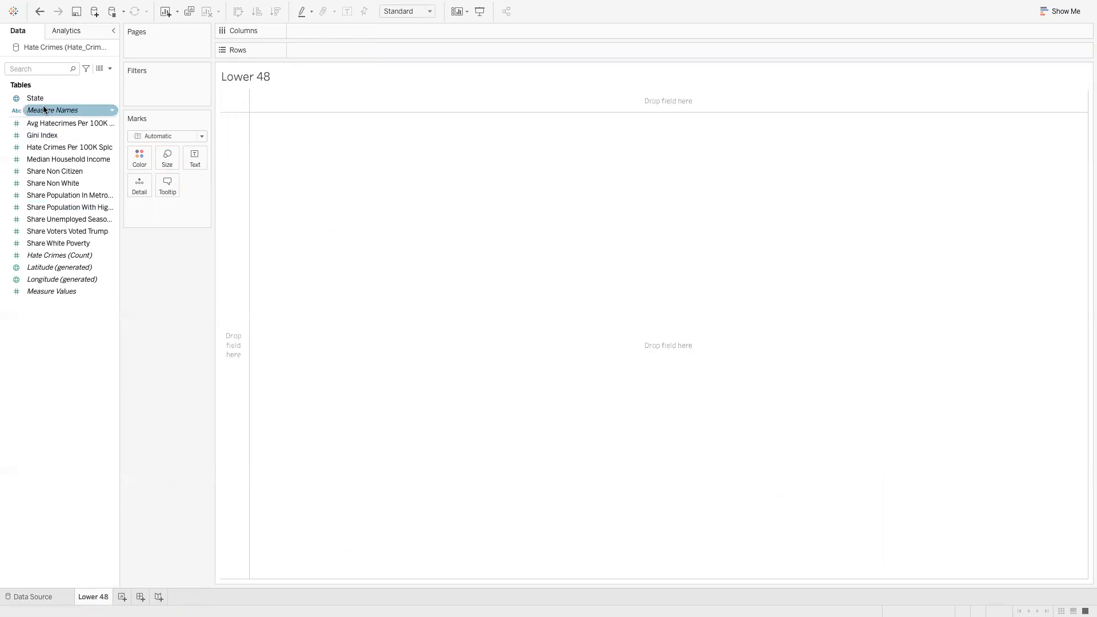
Drop State onto the new Lower 48 view to plot all 51 states as map points
drag(42, 100, 458, 257)
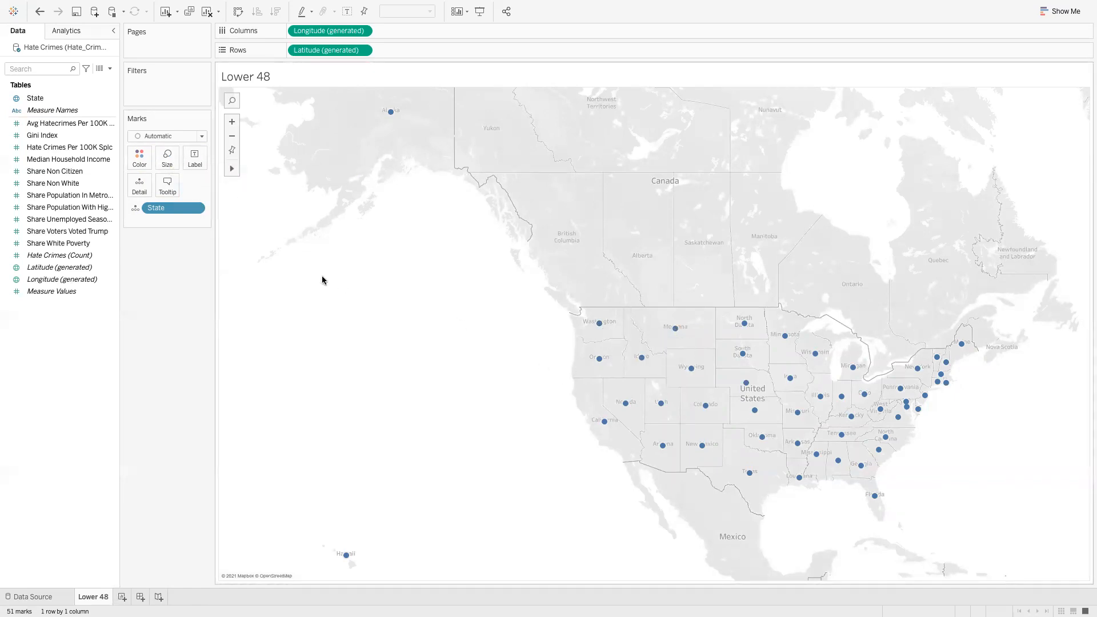
click(167, 186)
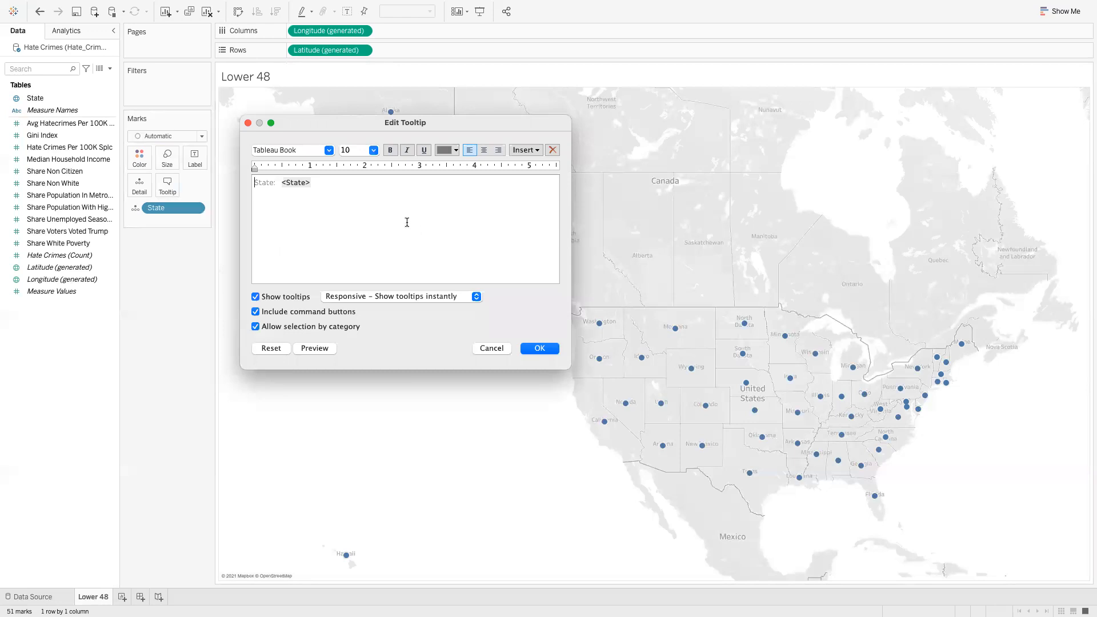
click(490, 347)
mouse_move(599, 326)
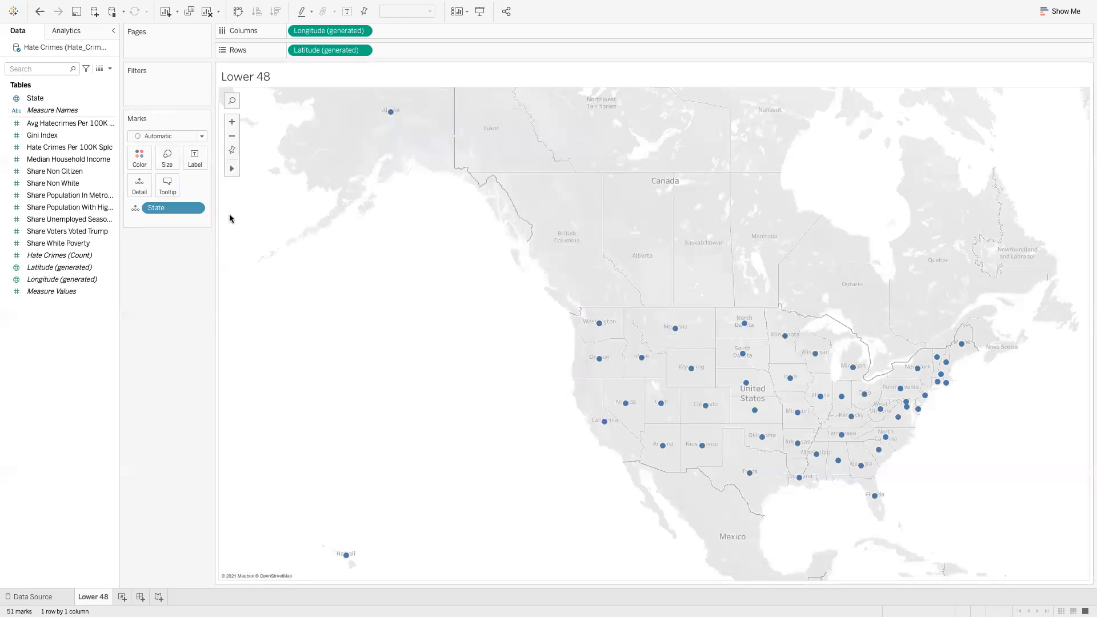
click(167, 185)
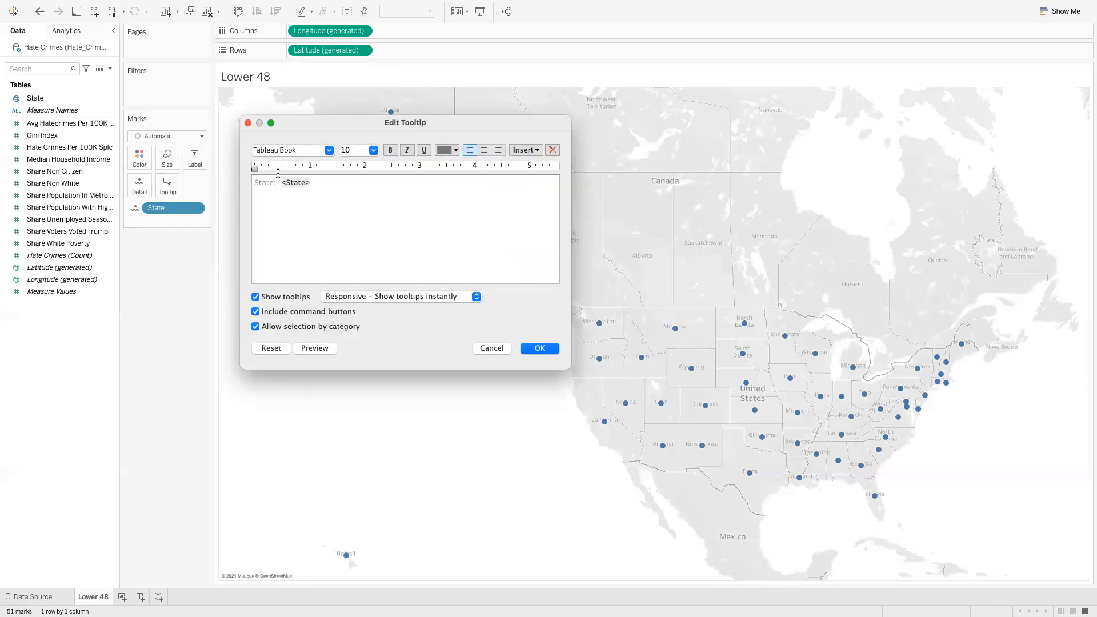
click(248, 122)
mouse_move(599, 325)
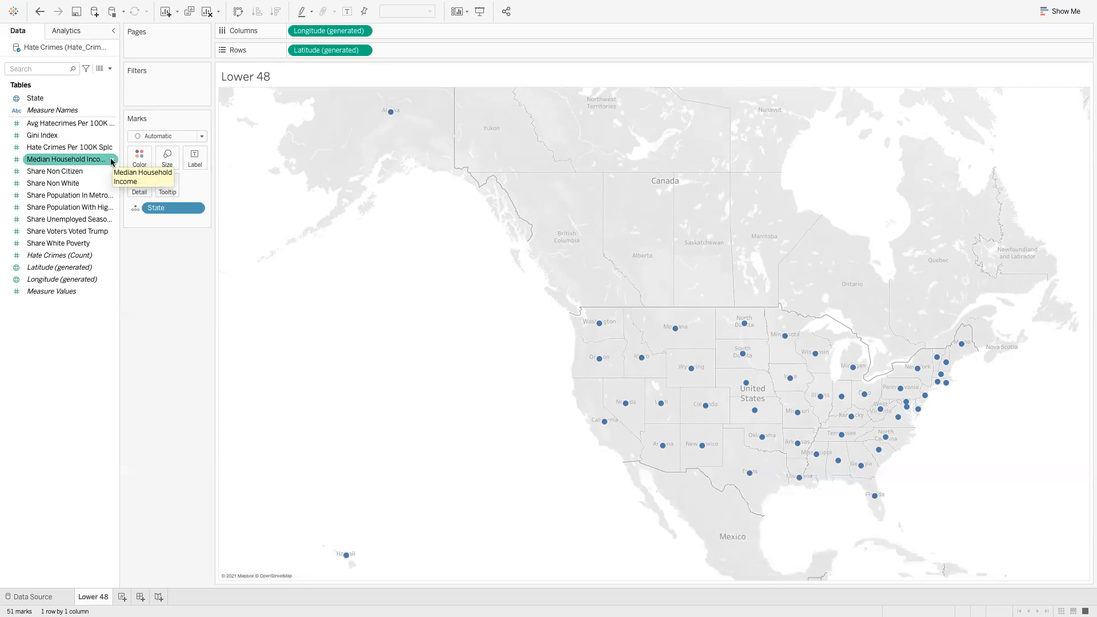
Set Median Household Income's default number format to Currency (Standard)
click(112, 161)
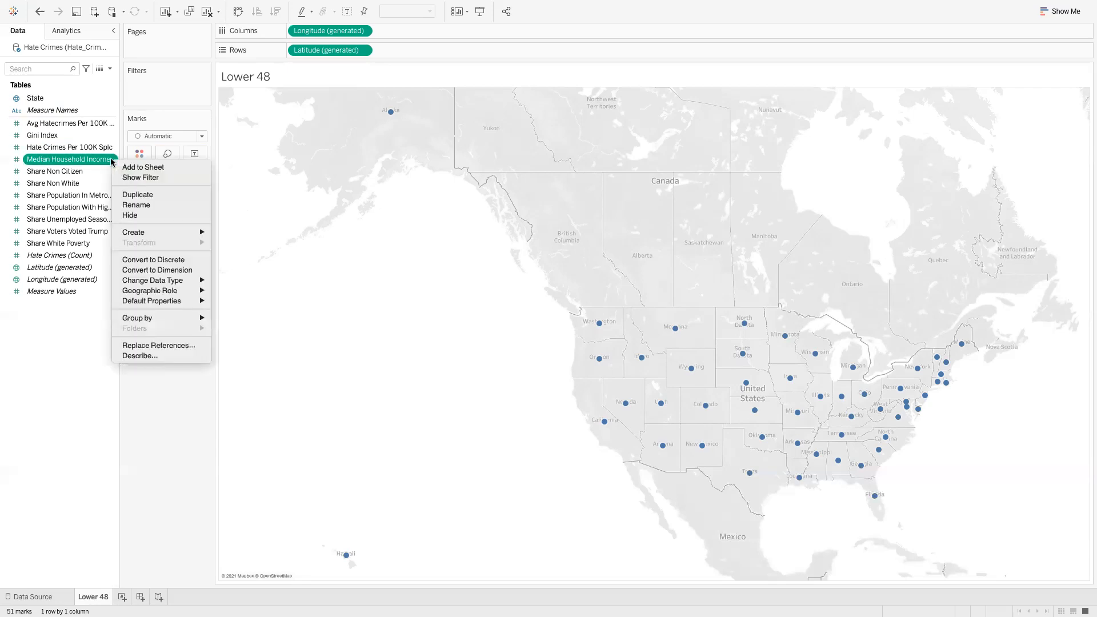
mouse_move(155, 295)
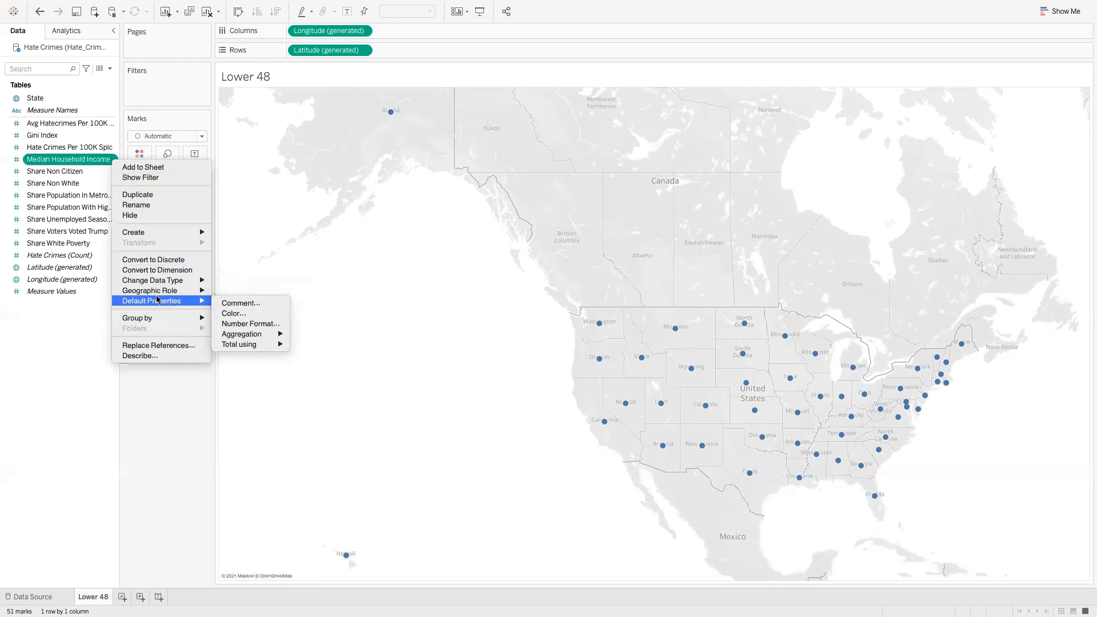
click(236, 324)
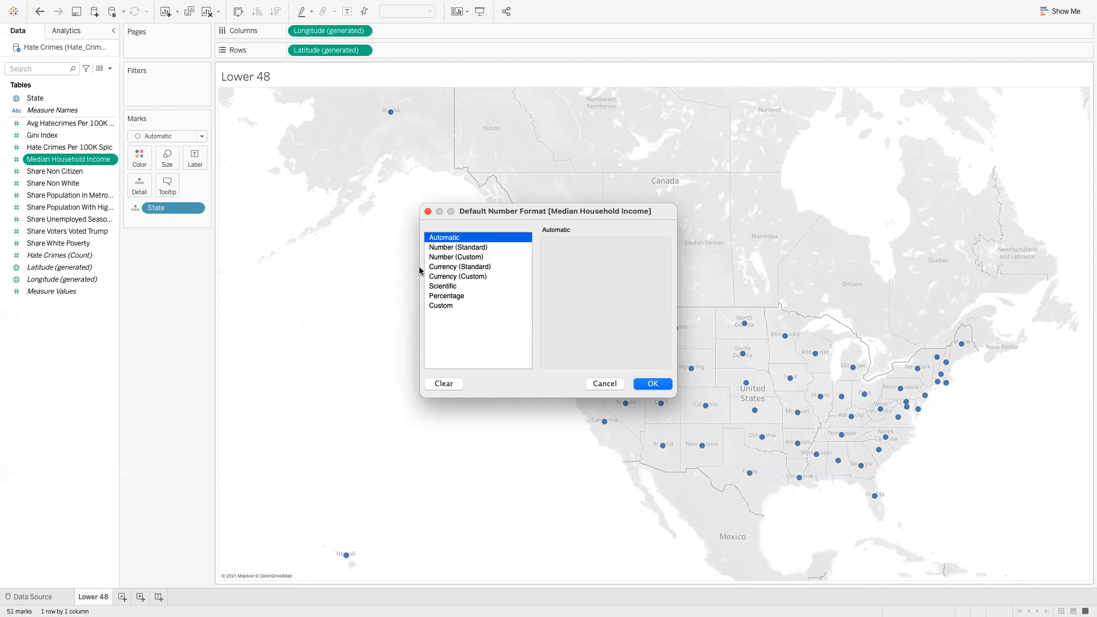
click(435, 267)
click(653, 384)
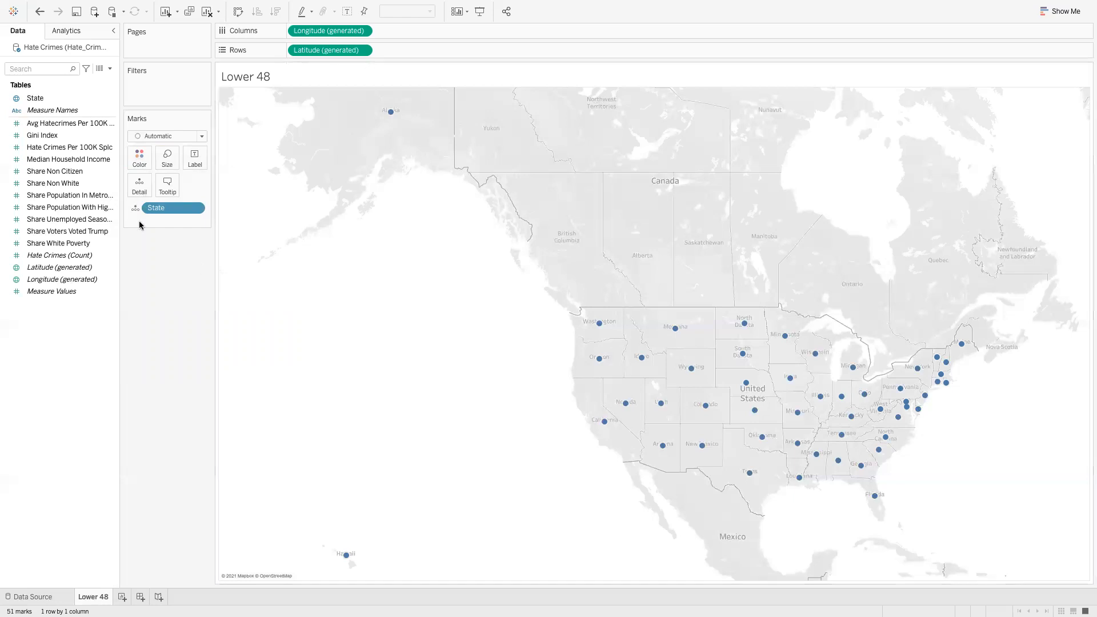
Set Share Non Citizen's default number format to Percentage
click(111, 174)
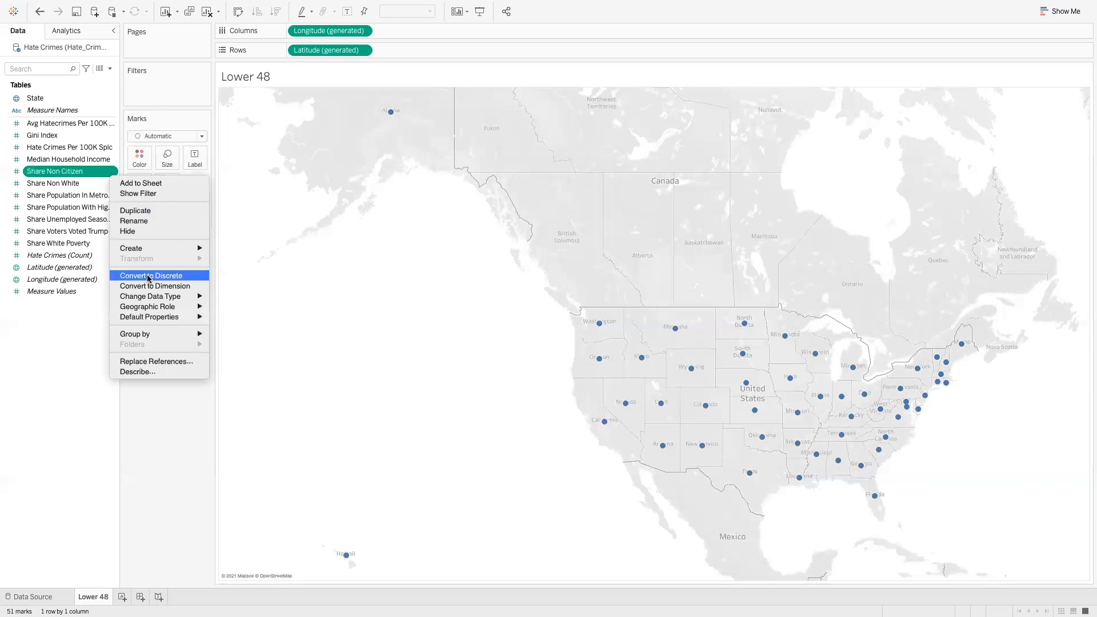
mouse_move(147, 315)
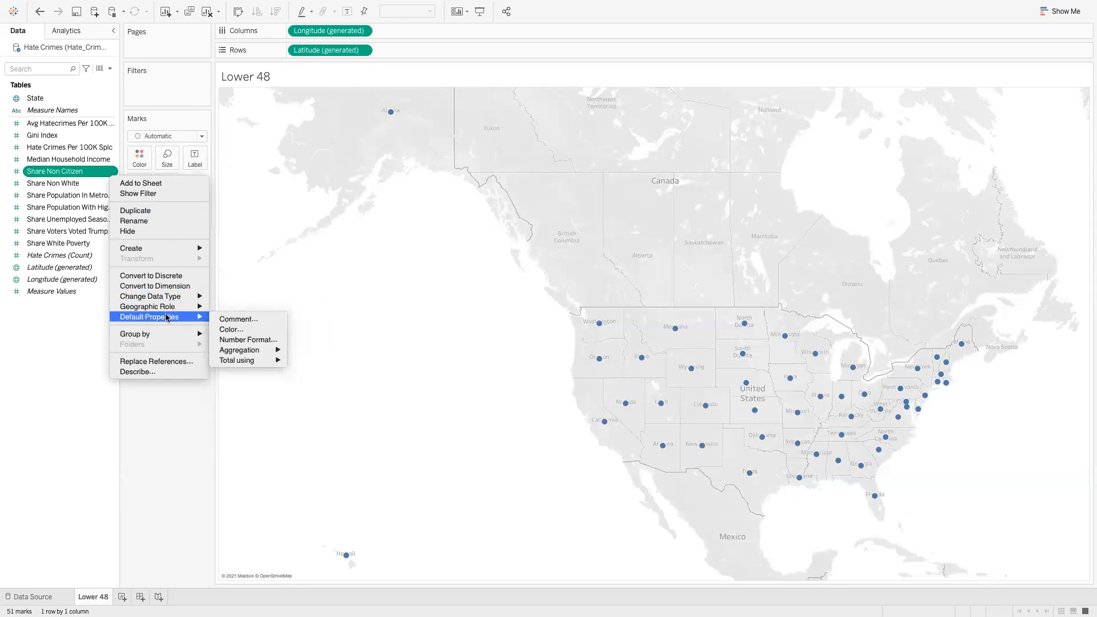
click(238, 341)
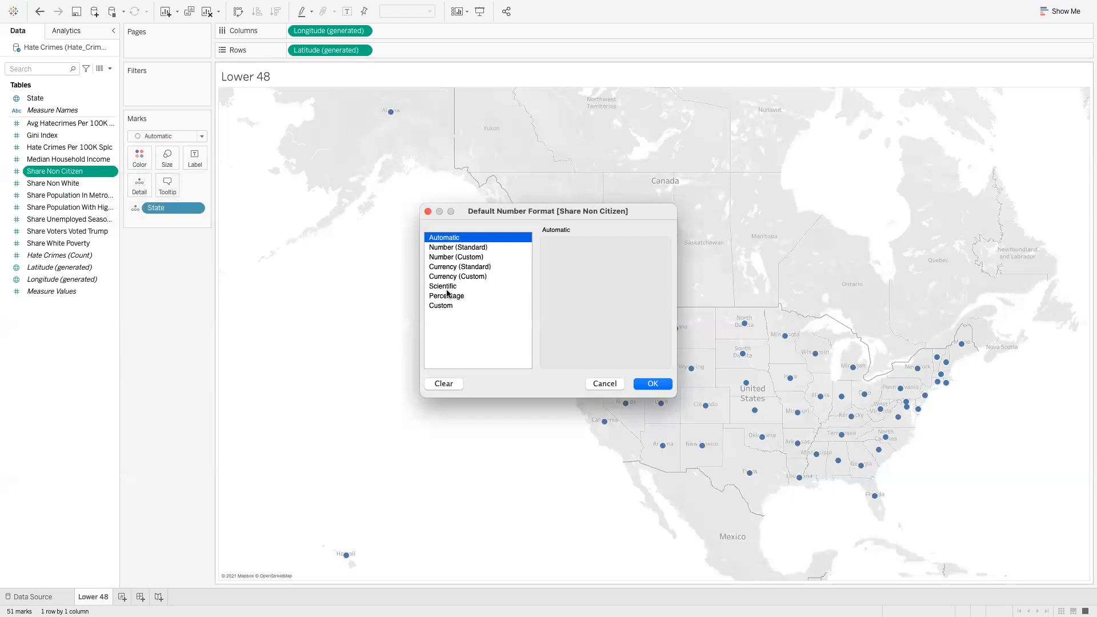
click(451, 296)
click(645, 386)
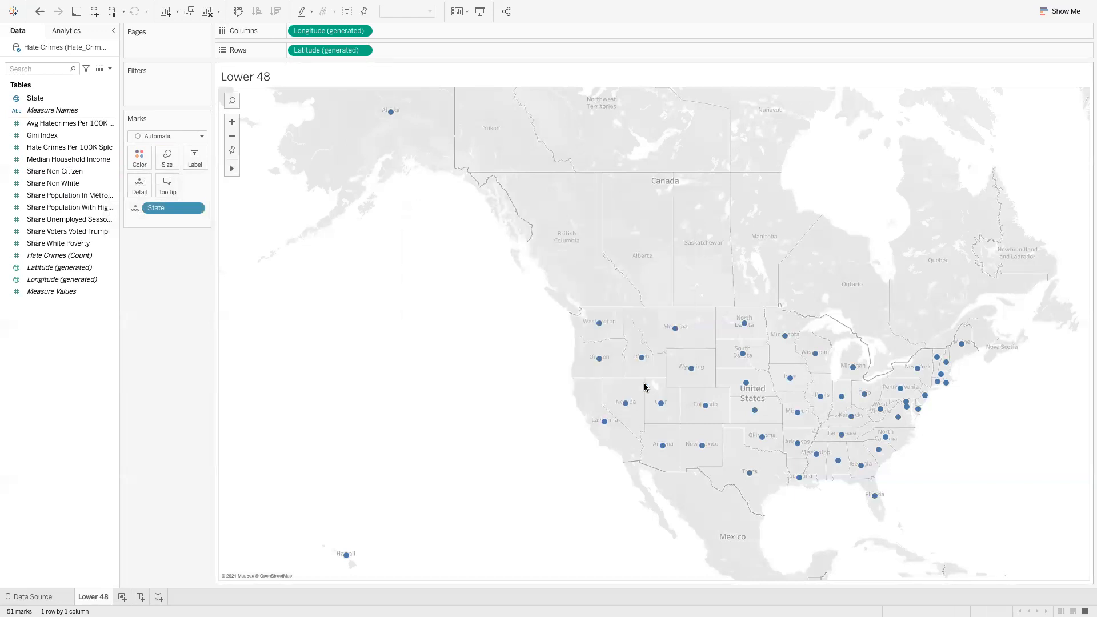
Set Share Non White's default number format to Percentage
click(112, 184)
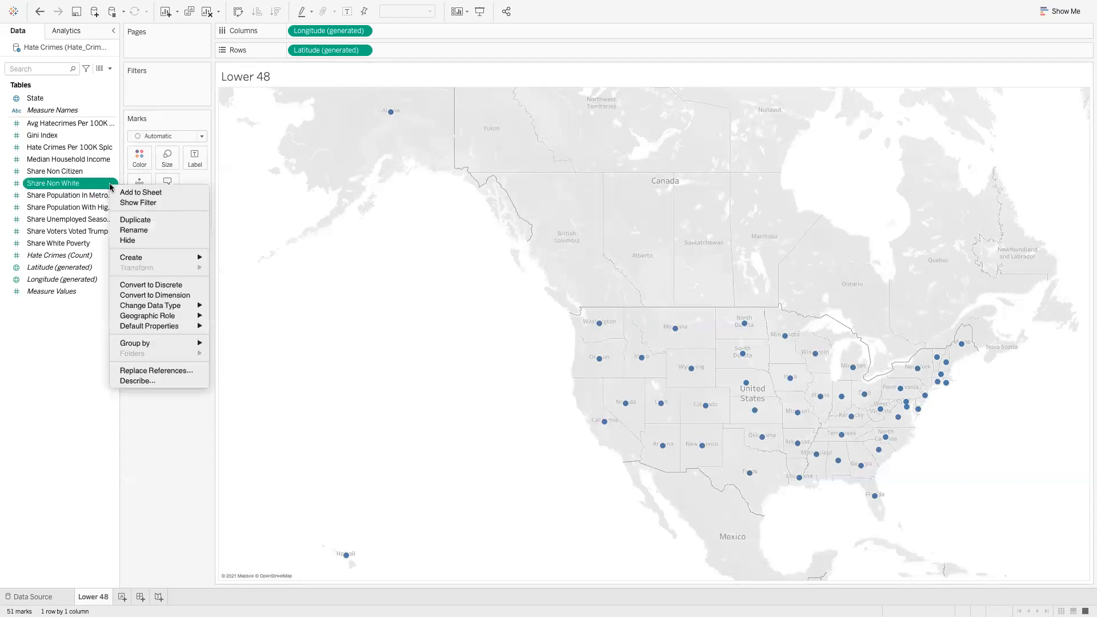
mouse_move(153, 326)
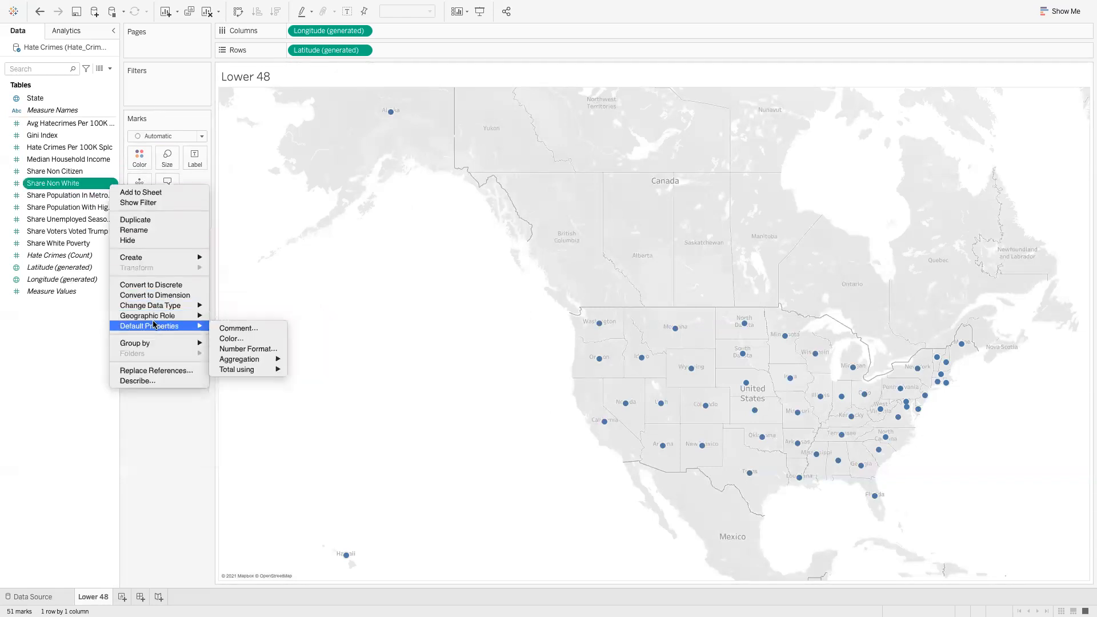
click(245, 349)
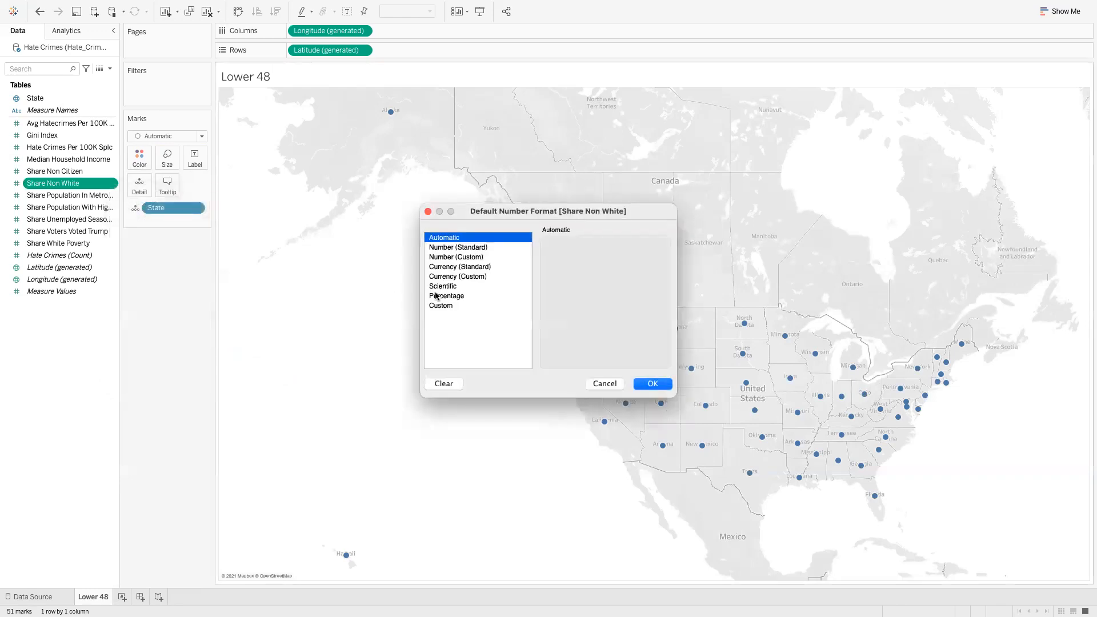
click(448, 297)
click(650, 382)
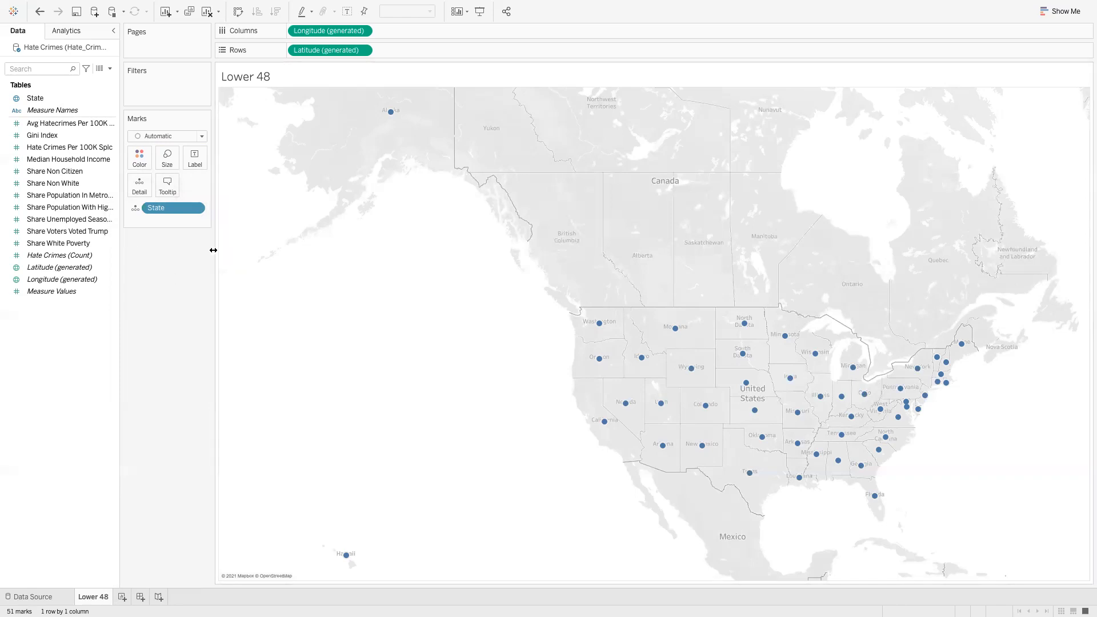
Add income and both Share Non fields to Marks, shading filled states by median household income
click(72, 181)
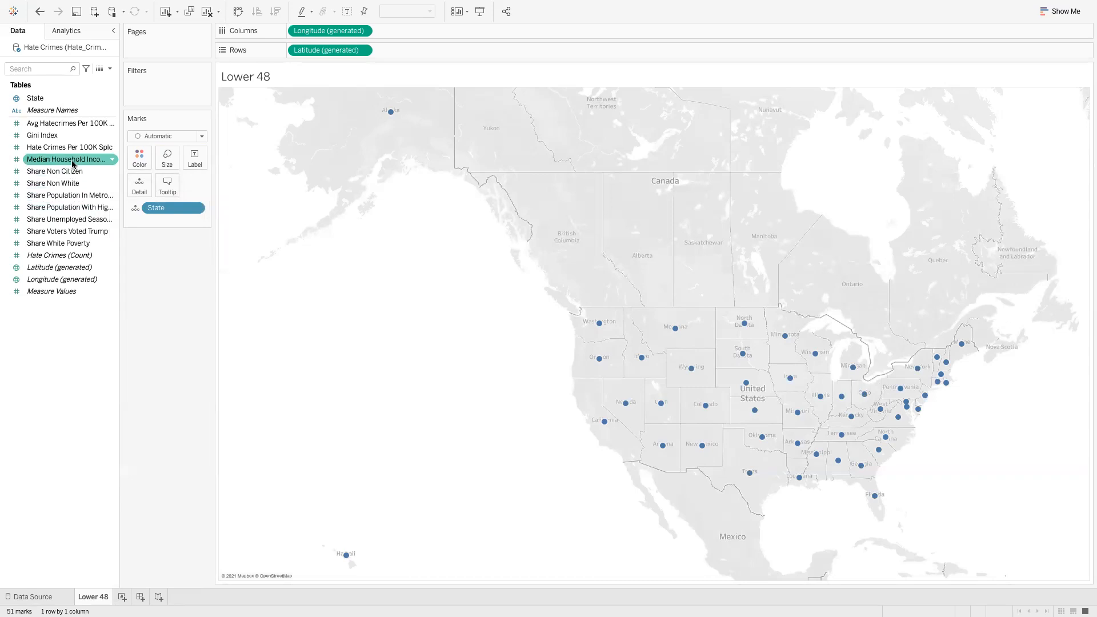
drag(72, 164, 183, 221)
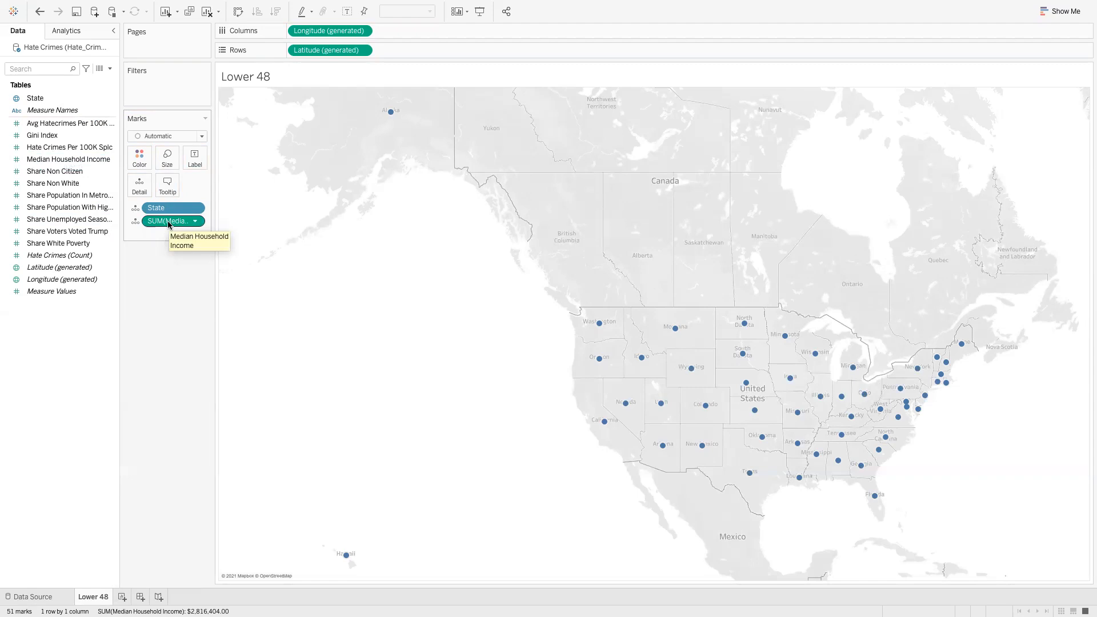
drag(69, 173, 176, 249)
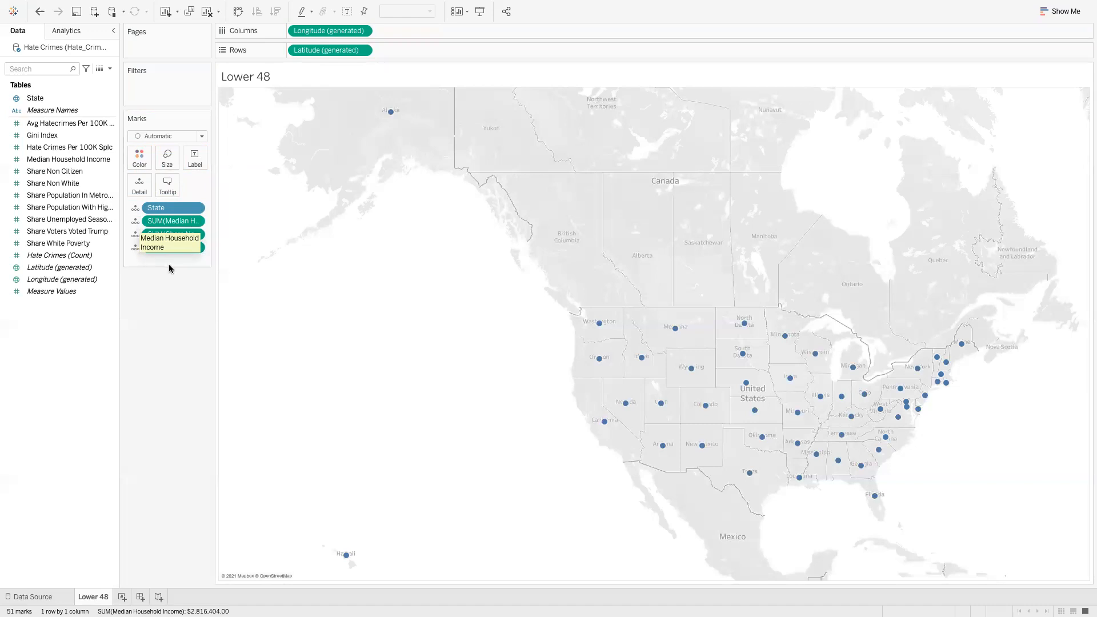
click(136, 227)
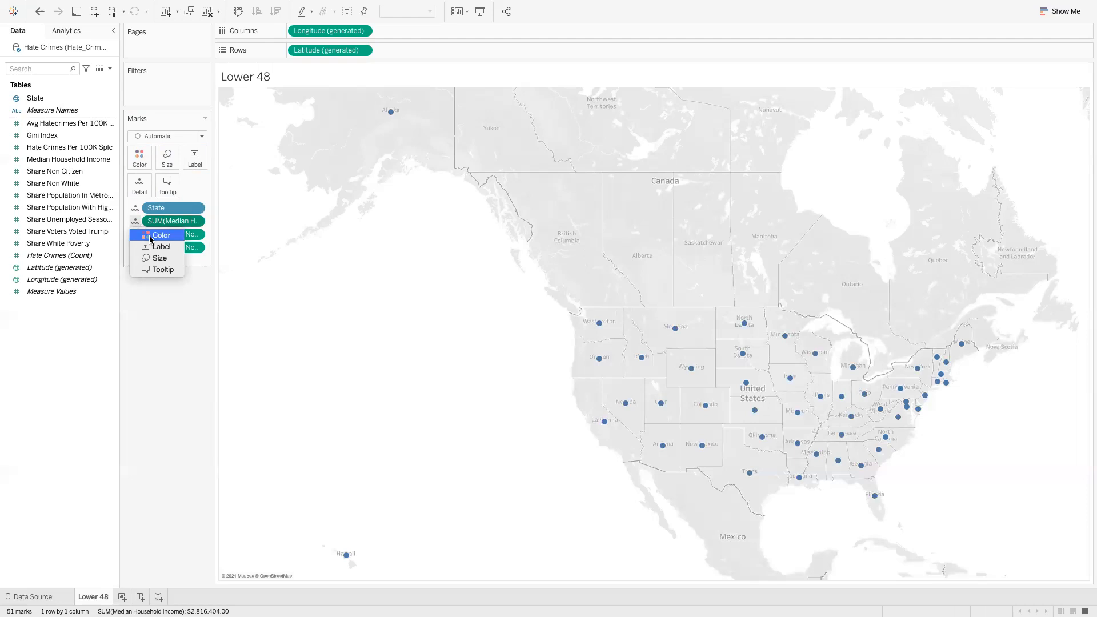
click(150, 238)
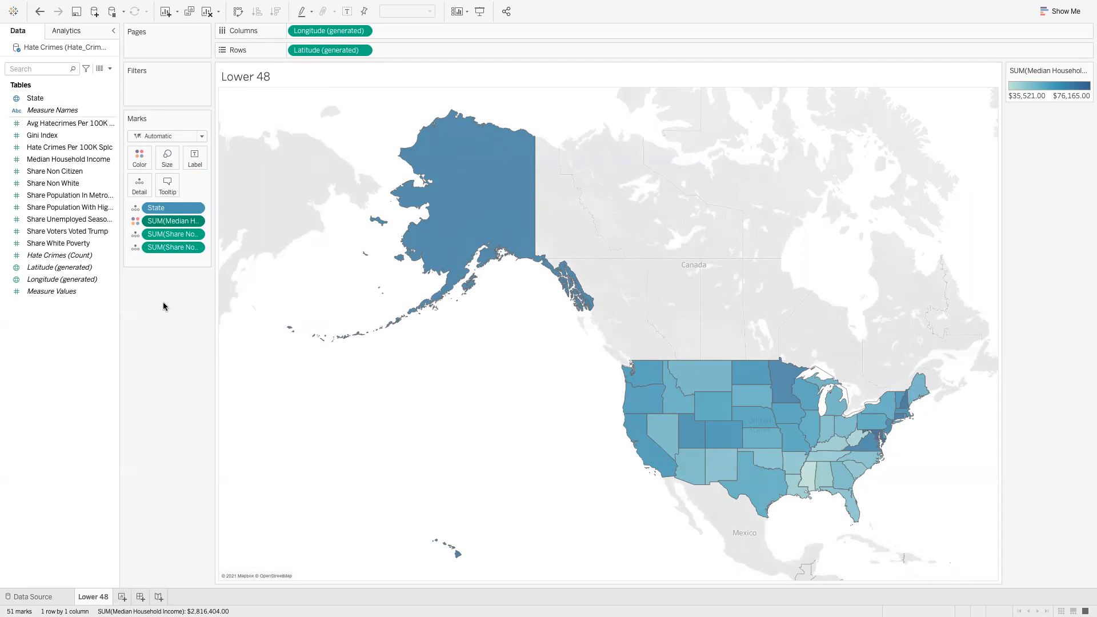
click(135, 234)
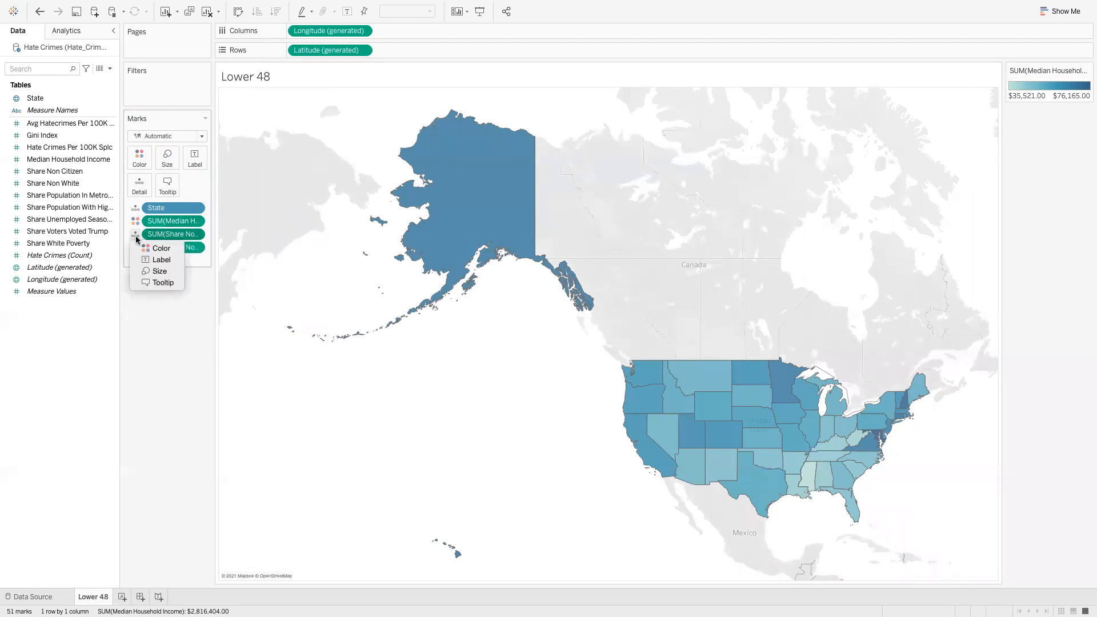
click(162, 260)
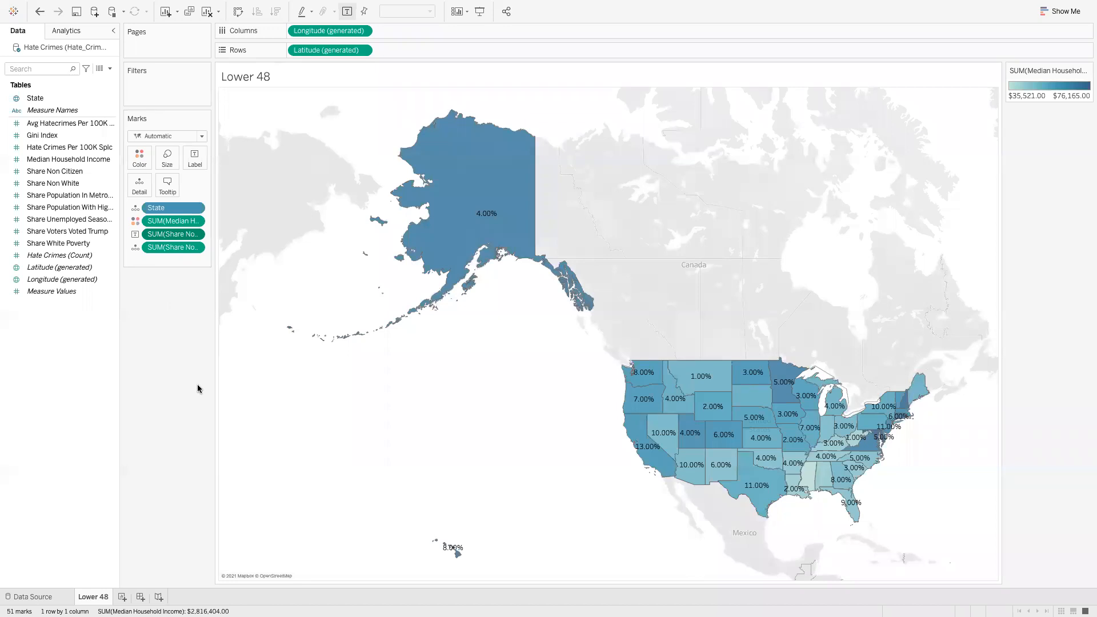
click(135, 234)
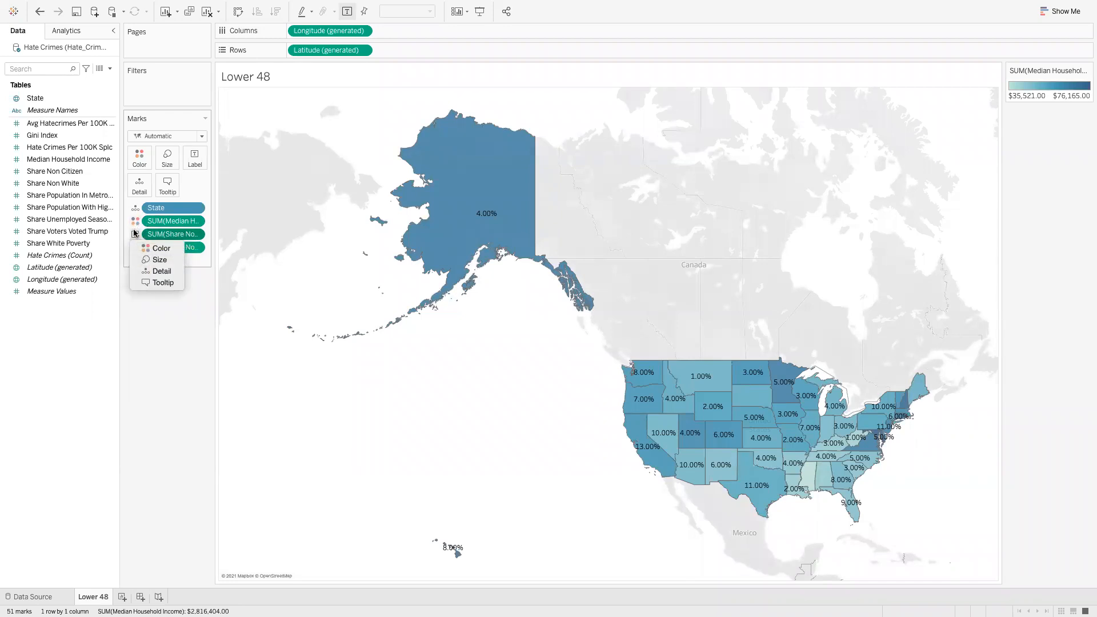
click(157, 270)
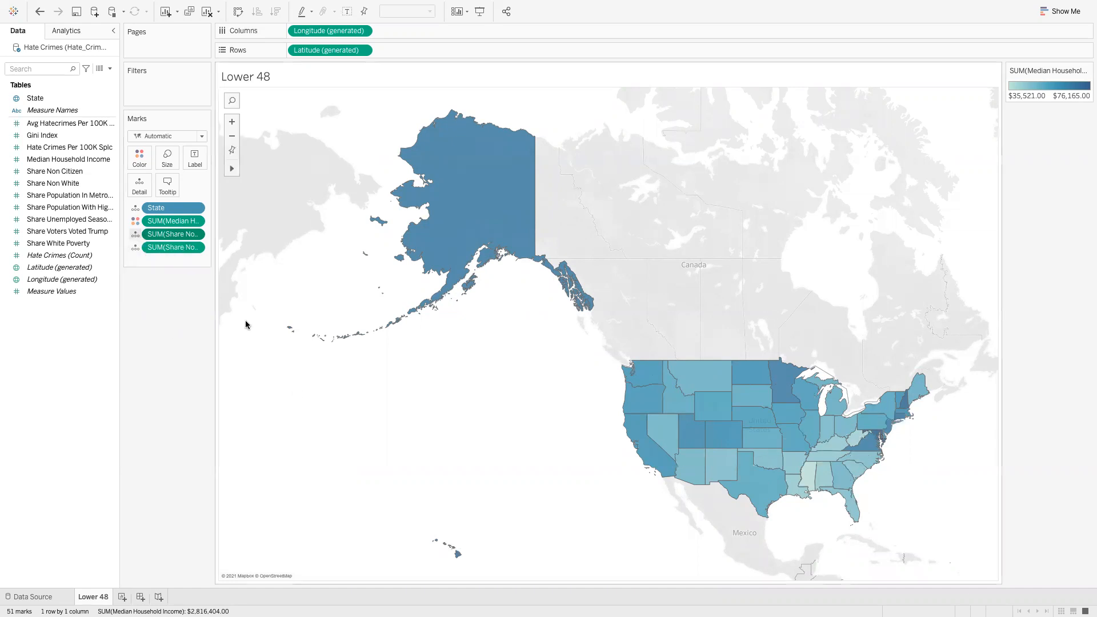
Recolor the income map with Orange-Blue Diverging and drag Median Household Income to Filters
click(141, 163)
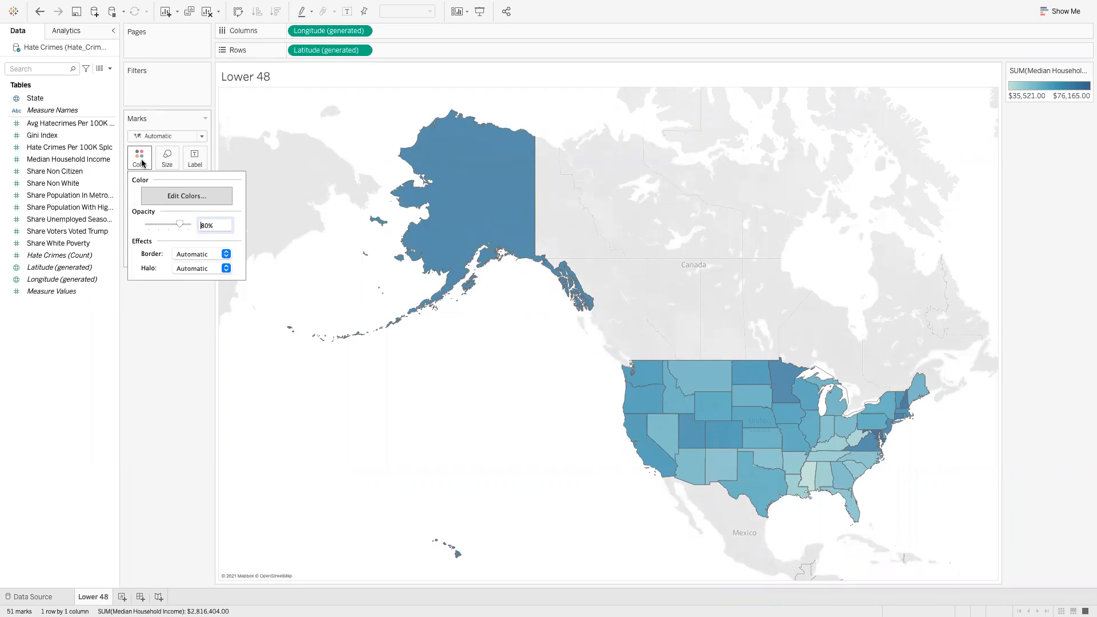
click(171, 196)
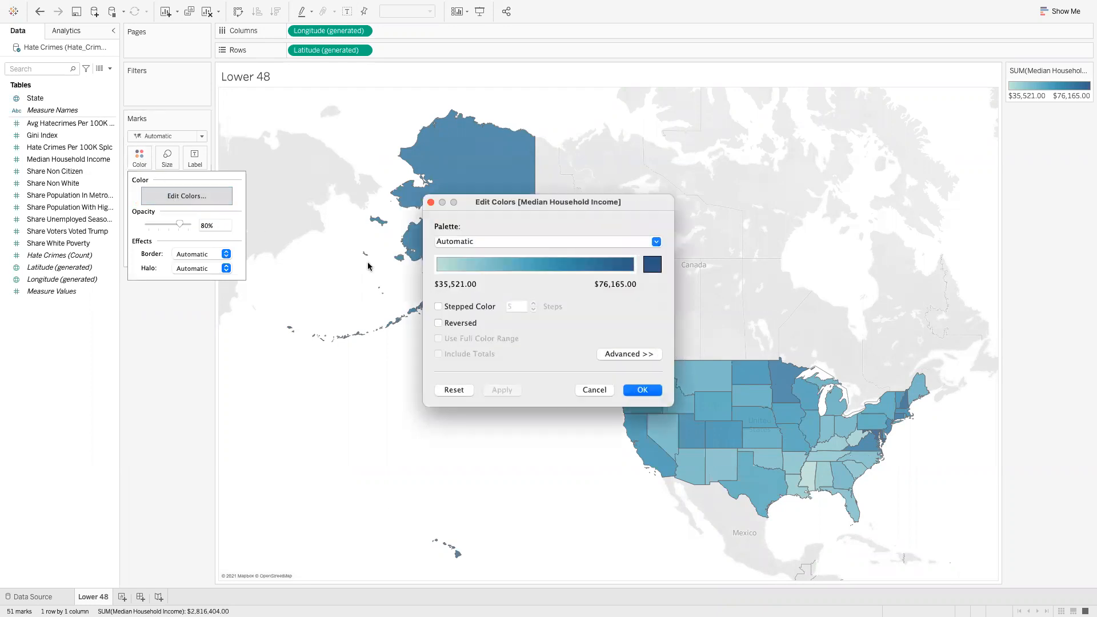
click(656, 241)
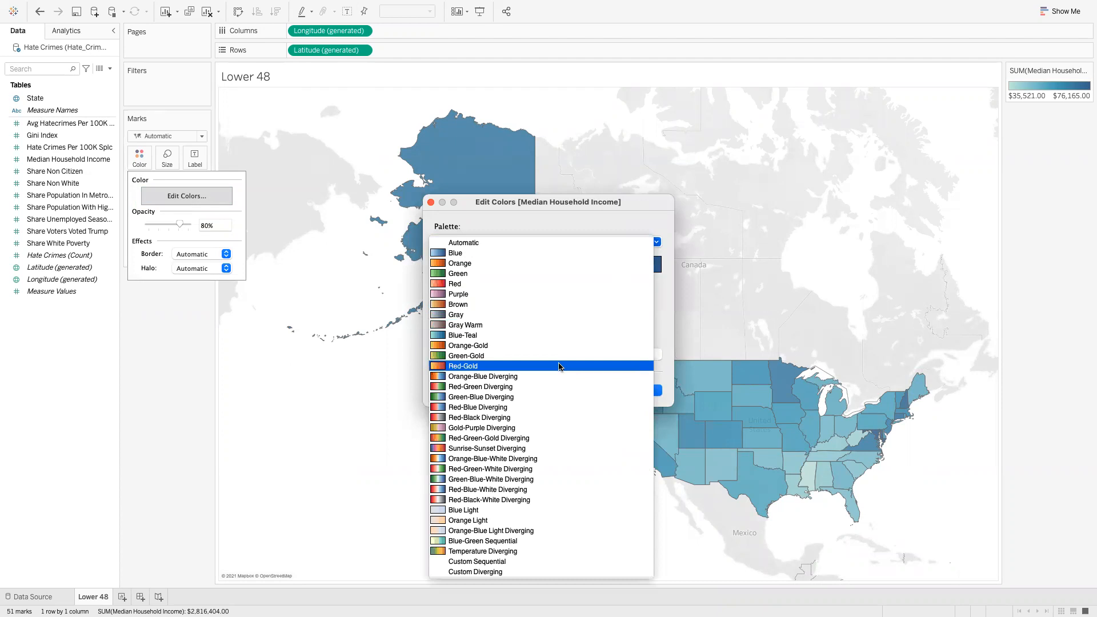
click(536, 376)
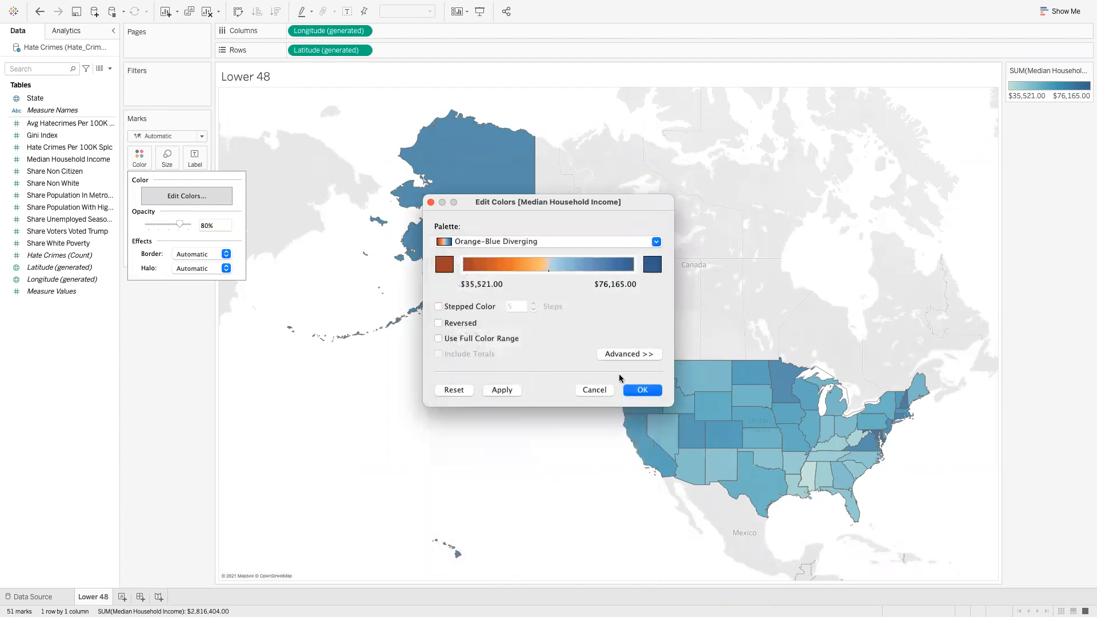
click(639, 390)
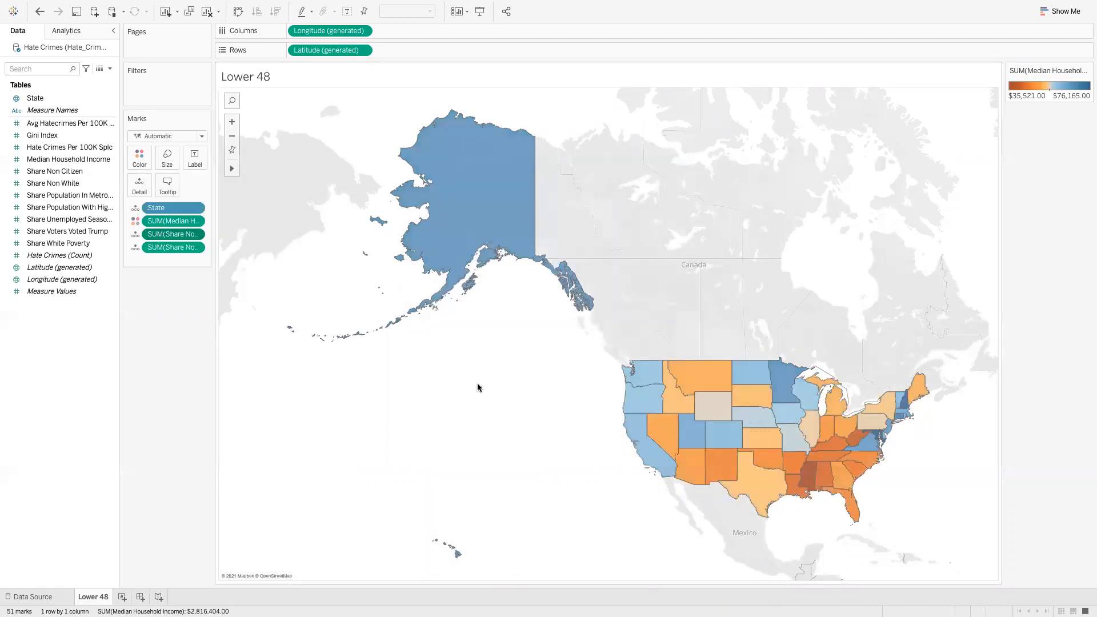
mouse_move(235, 169)
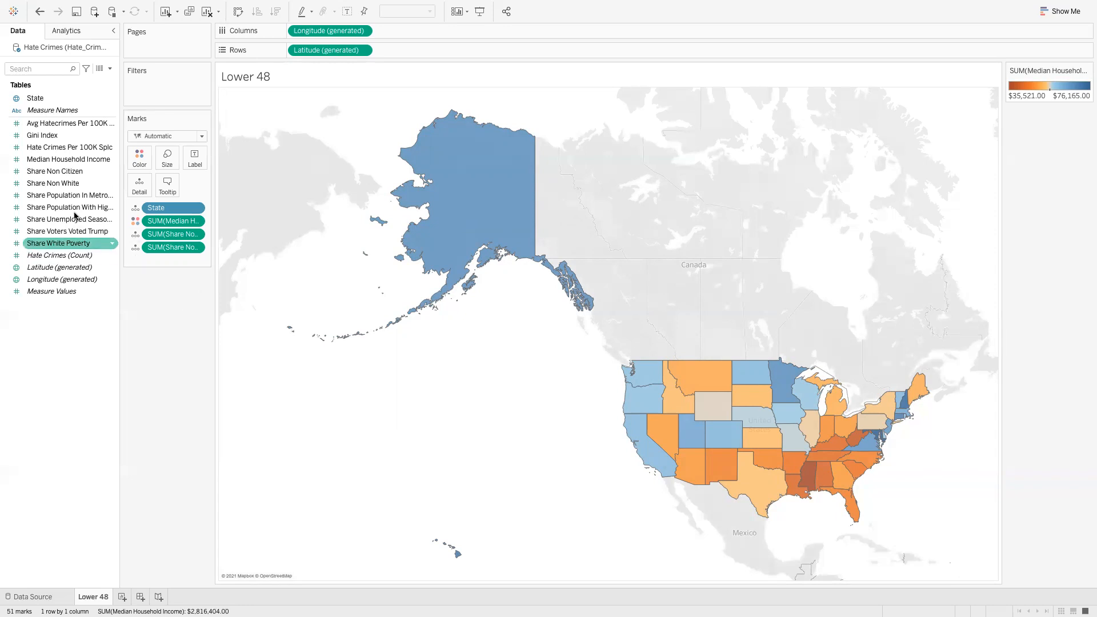
drag(61, 164, 172, 92)
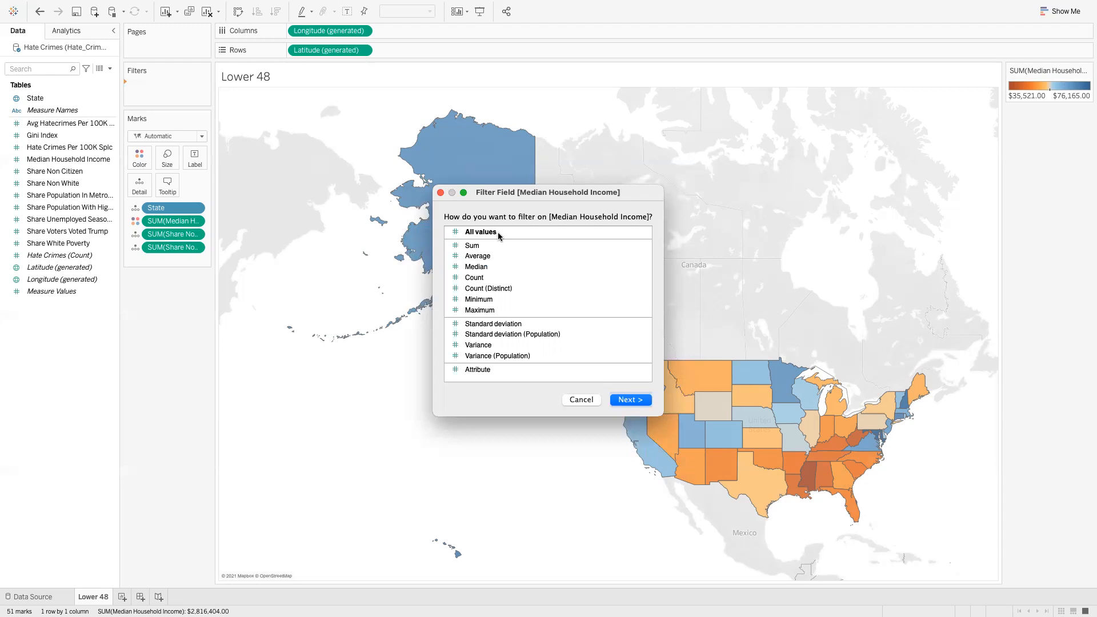
Add all-values range filters on Median Household Income, Share Non Citizen and Share Non White (6%–81%)
click(630, 399)
click(661, 398)
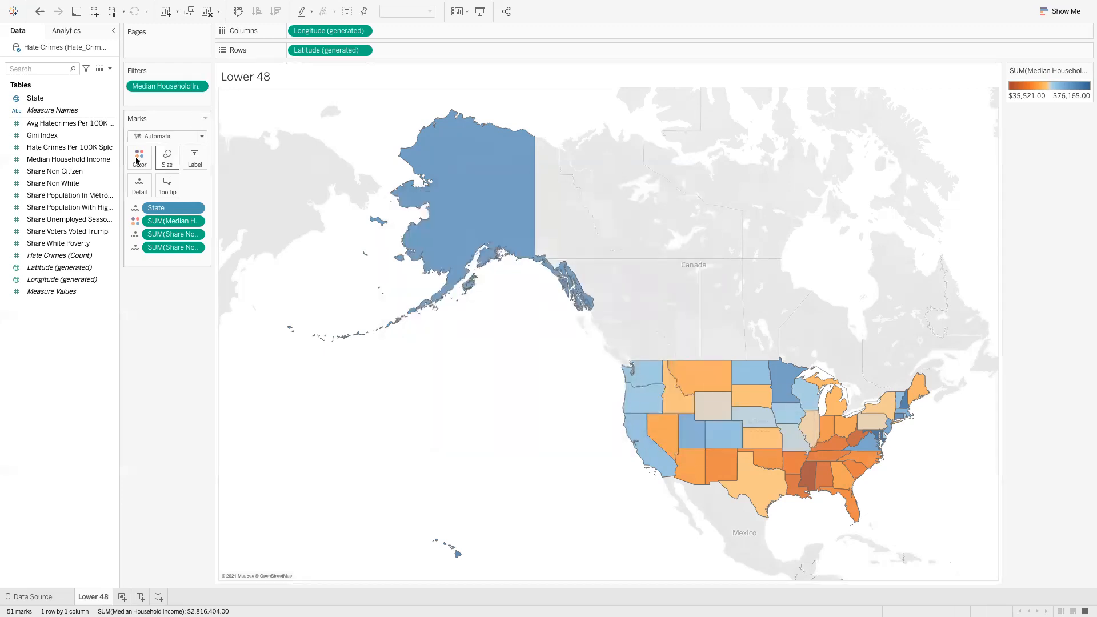
drag(67, 173, 177, 108)
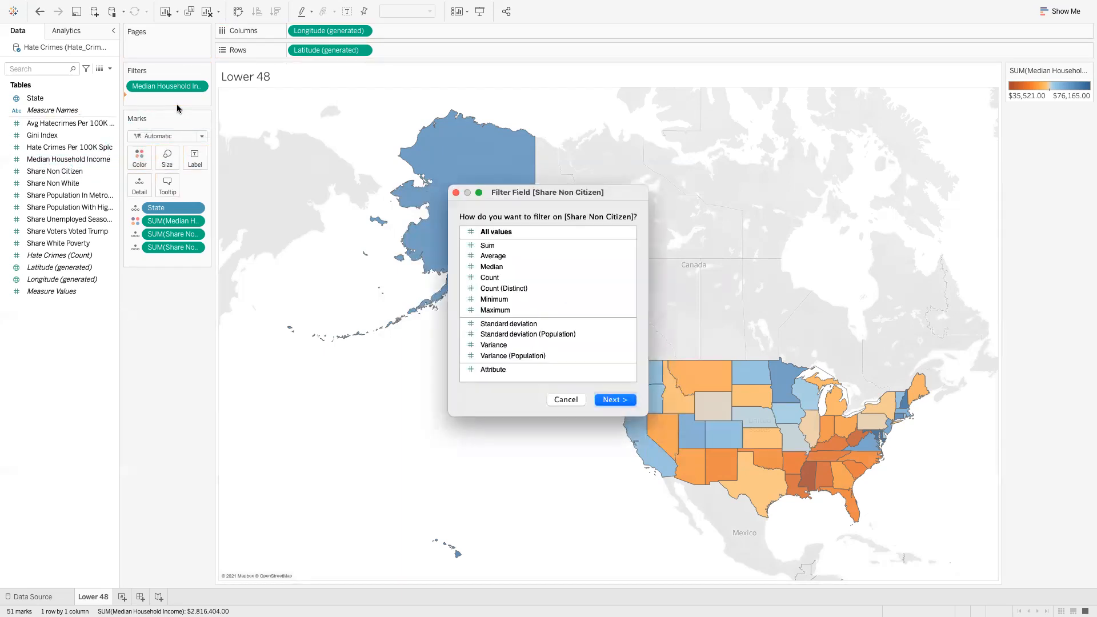
click(604, 400)
click(666, 395)
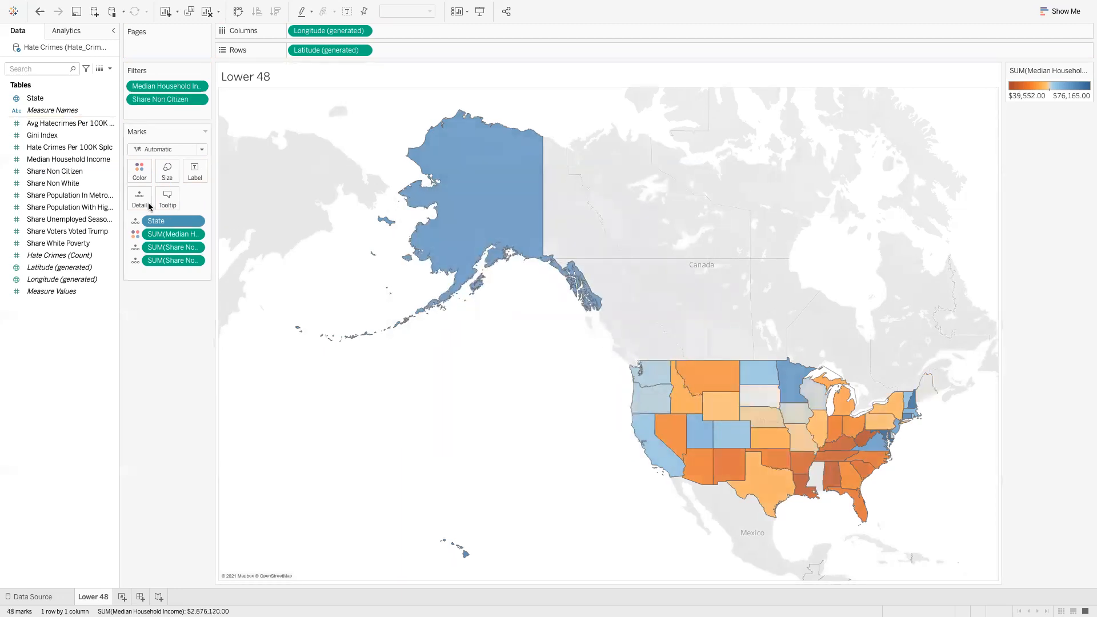
drag(81, 183, 196, 121)
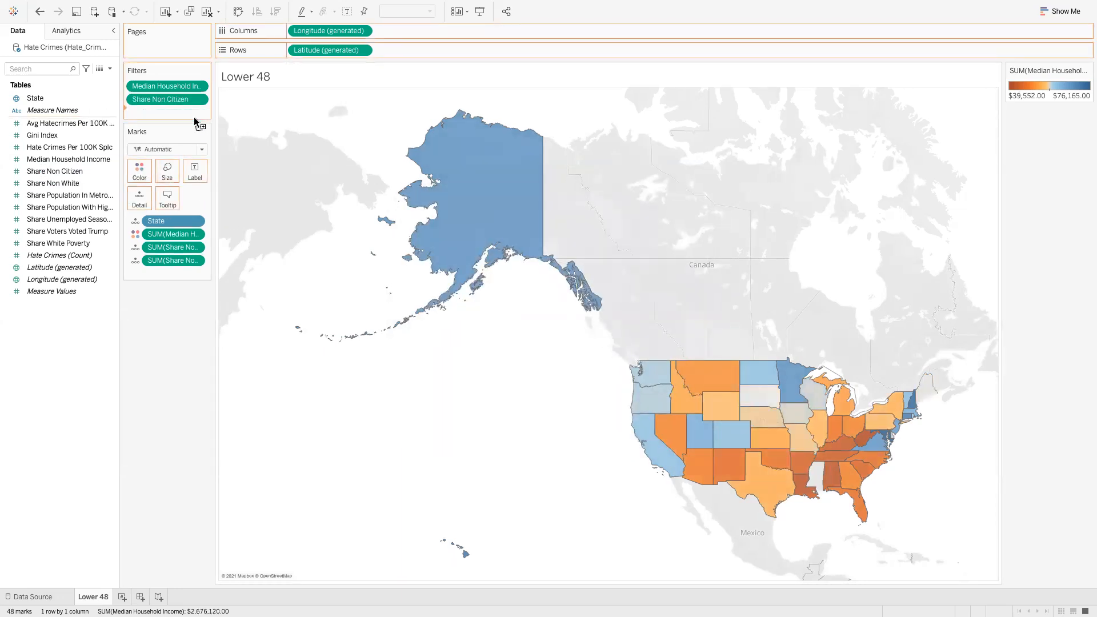
click(597, 400)
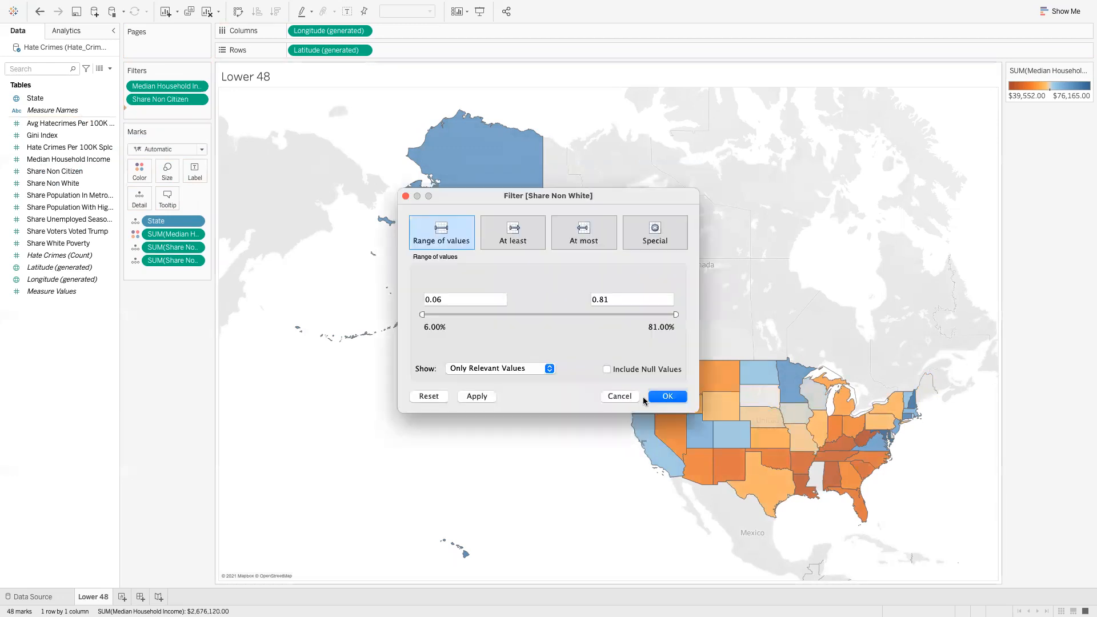
click(666, 399)
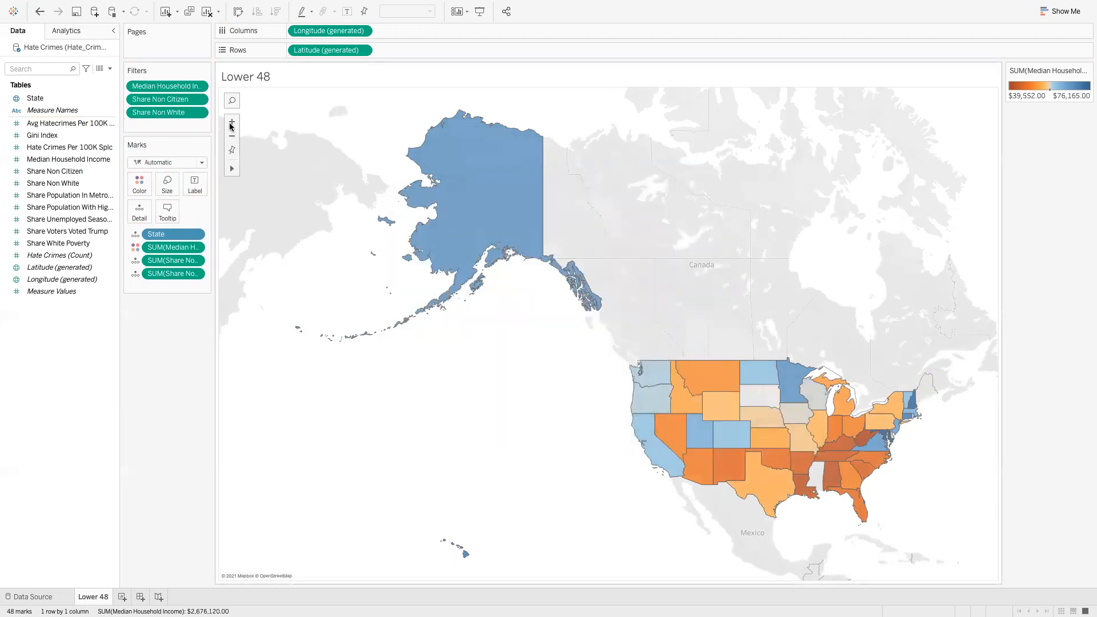
Show filter sliders for Median Household Income, Share Non Citizen and Share Non White
click(200, 87)
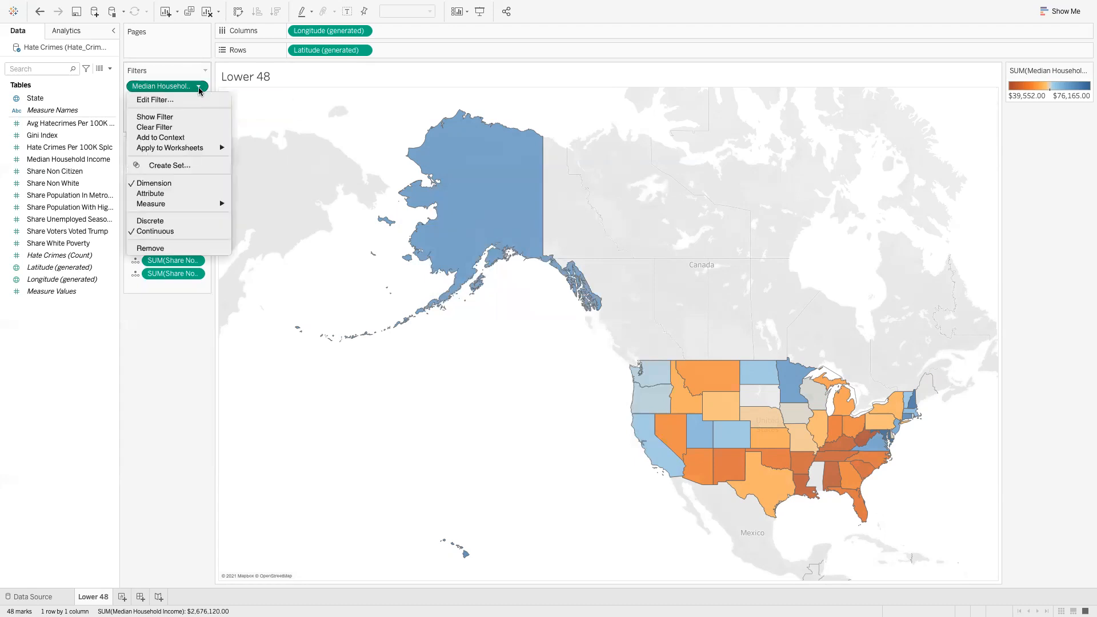
click(189, 118)
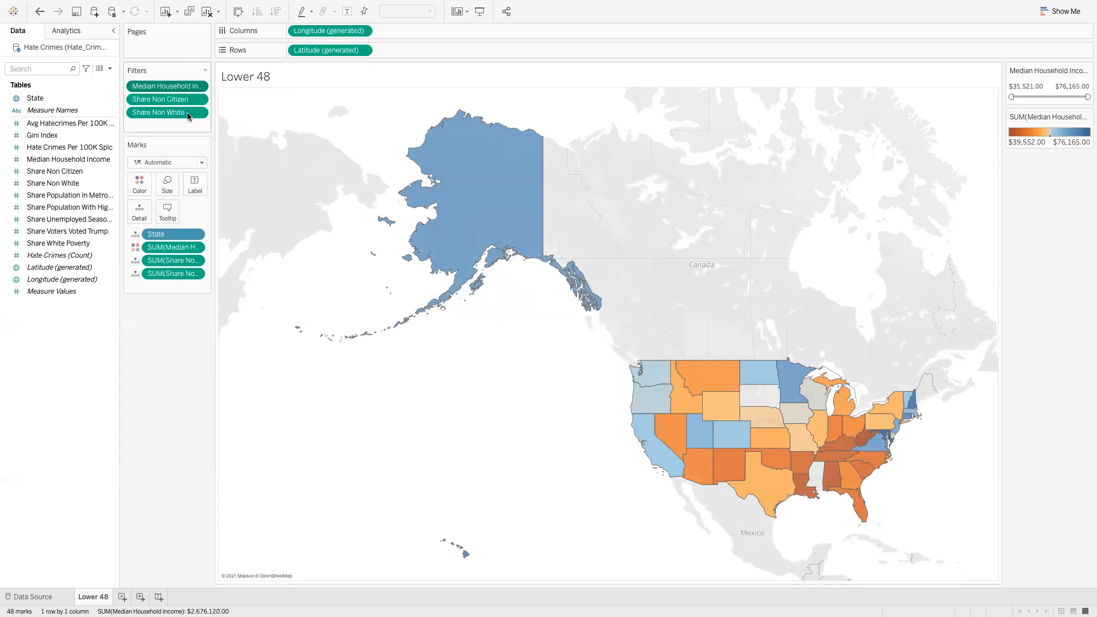
click(198, 100)
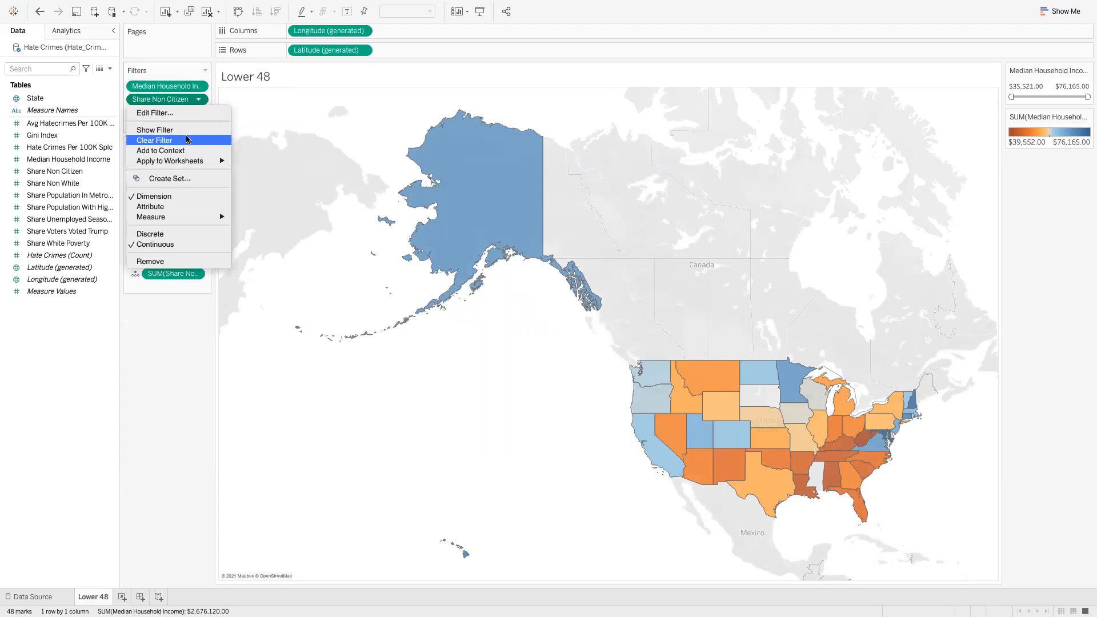
click(189, 131)
click(198, 112)
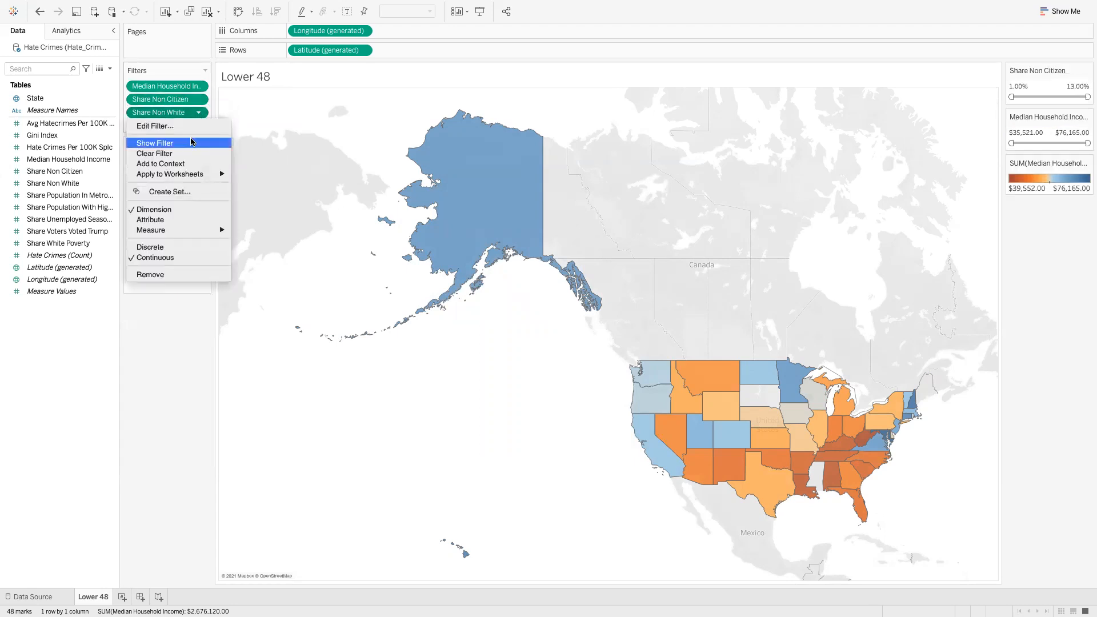
click(190, 142)
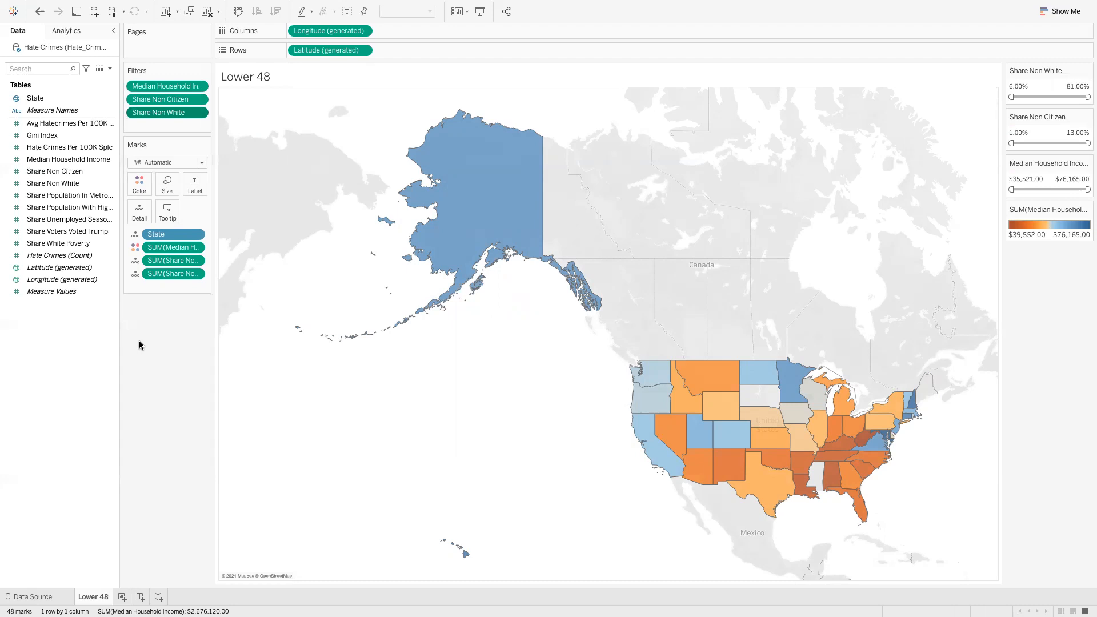
Reapply the Orange-Blue Diverging palette to the map's income colors
click(139, 190)
click(175, 223)
click(656, 241)
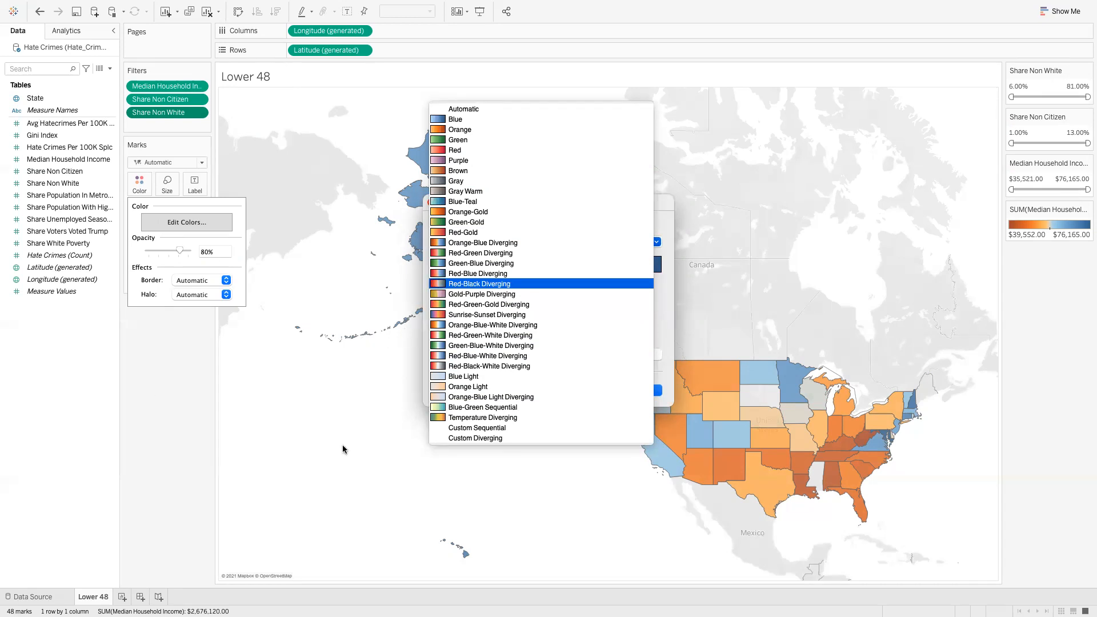
click(481, 246)
click(655, 394)
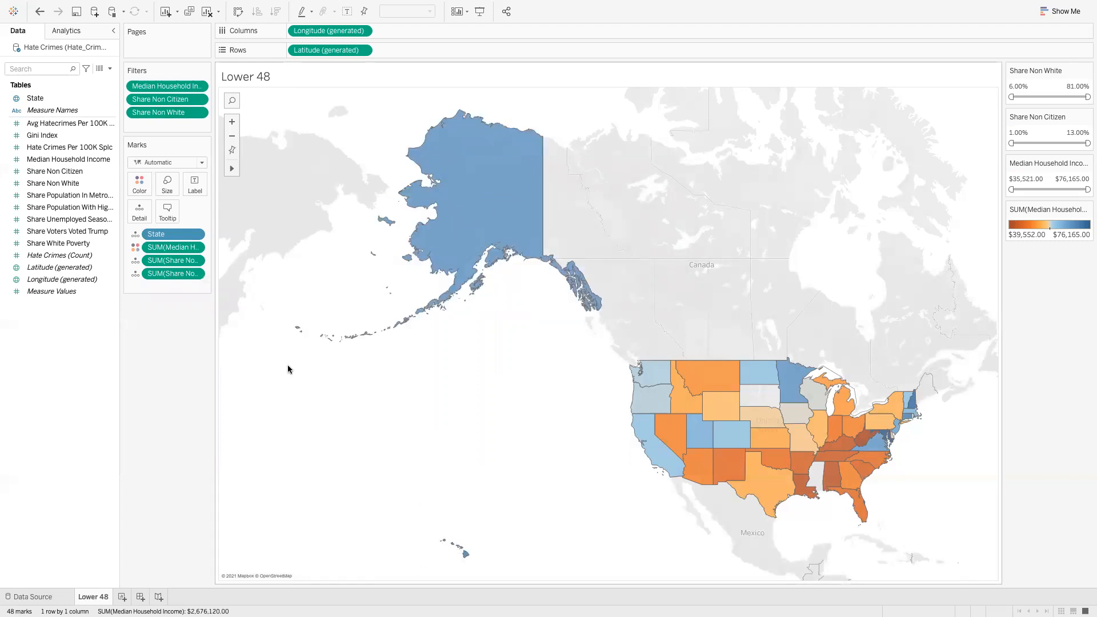
mouse_move(237, 170)
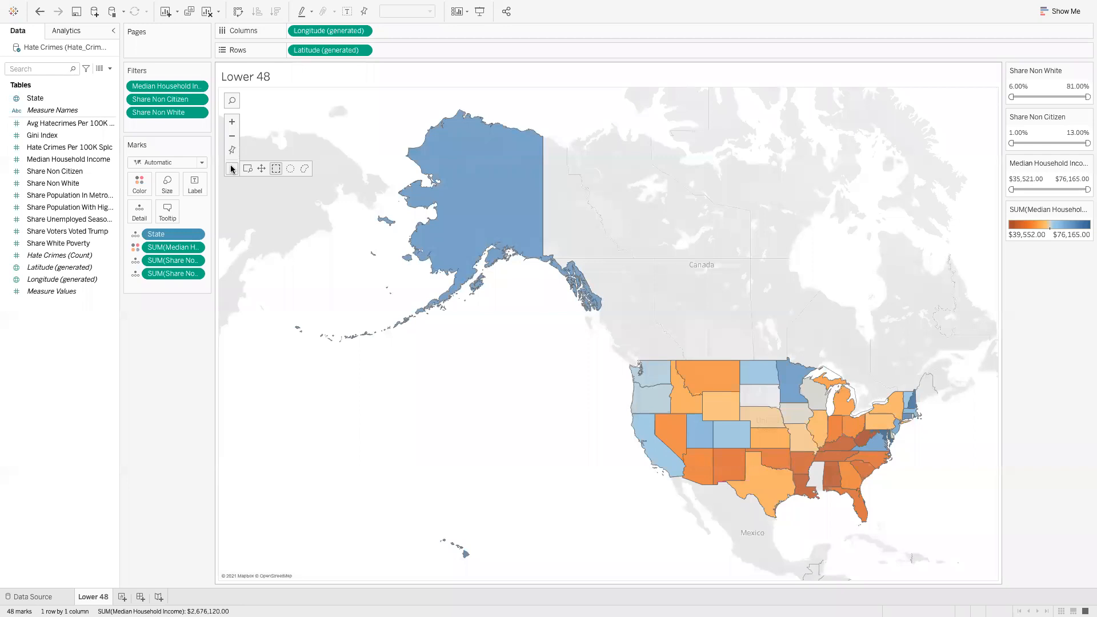
Pan and zoom in so the contiguous United States fills the map view
click(261, 168)
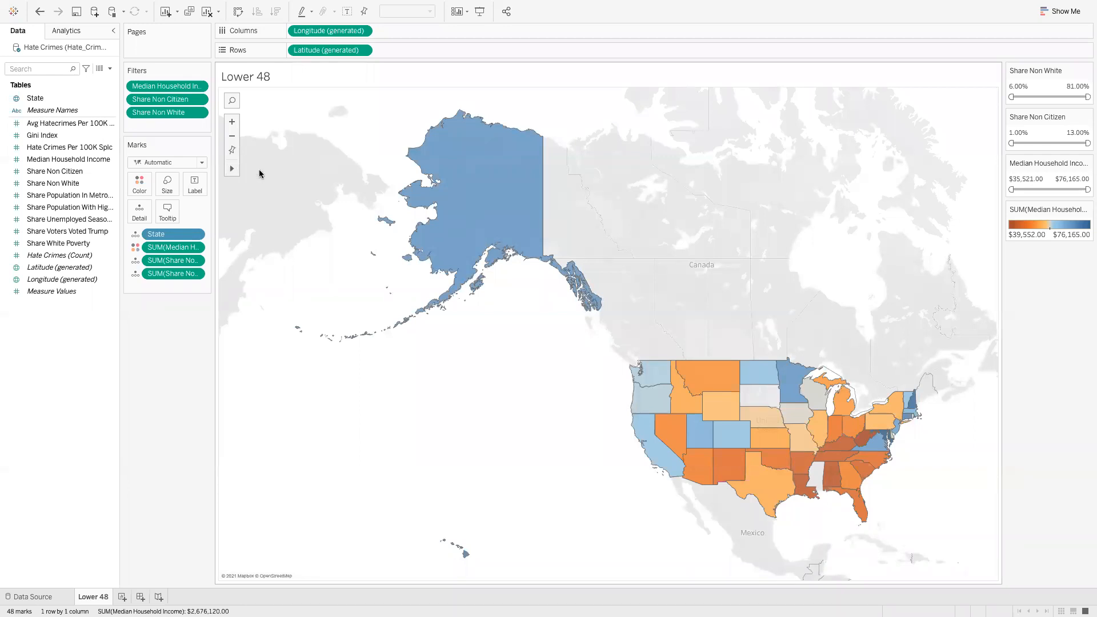
drag(399, 362, 453, 396)
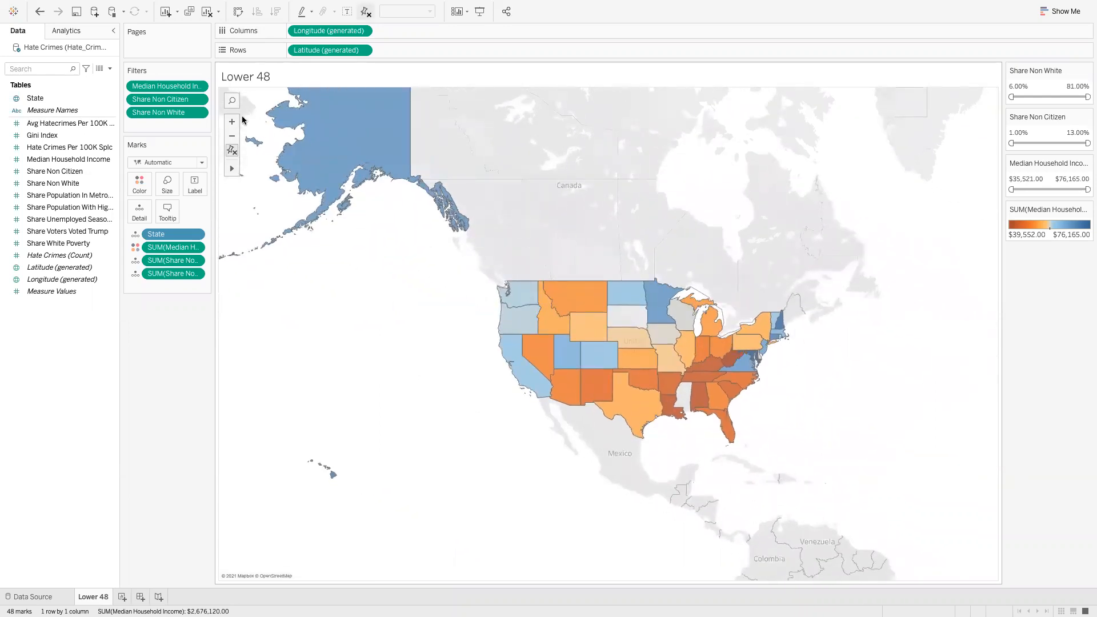
click(232, 122)
drag(340, 308, 283, 245)
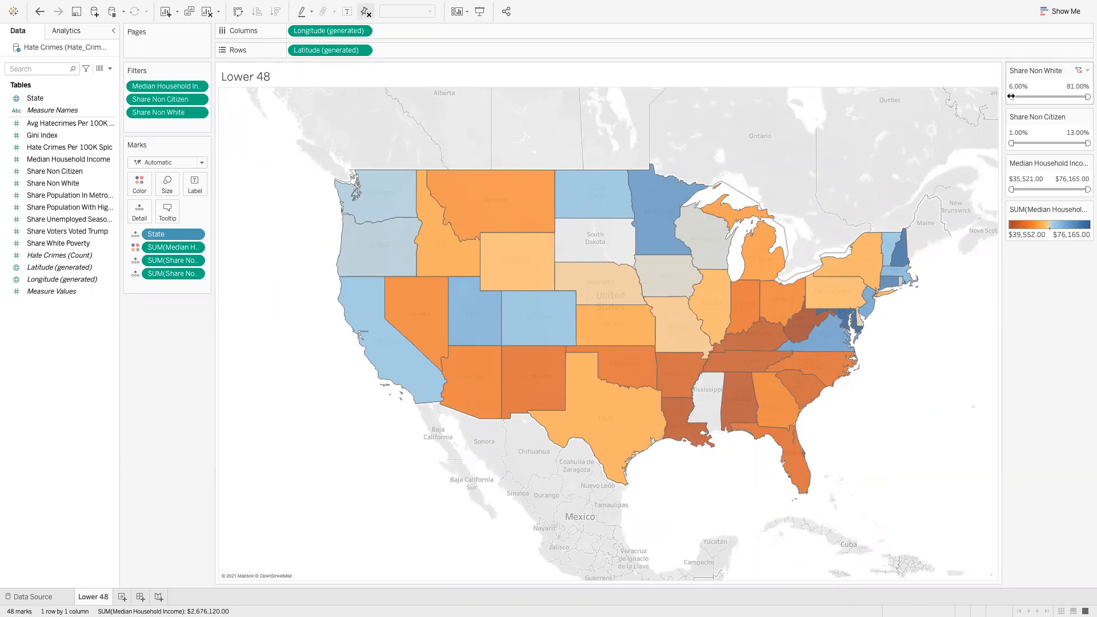
mouse_move(1011, 96)
mouse_down()
mouse_move(1060, 96)
mouse_move(1011, 96)
mouse_up()
drag(1011, 189, 1052, 191)
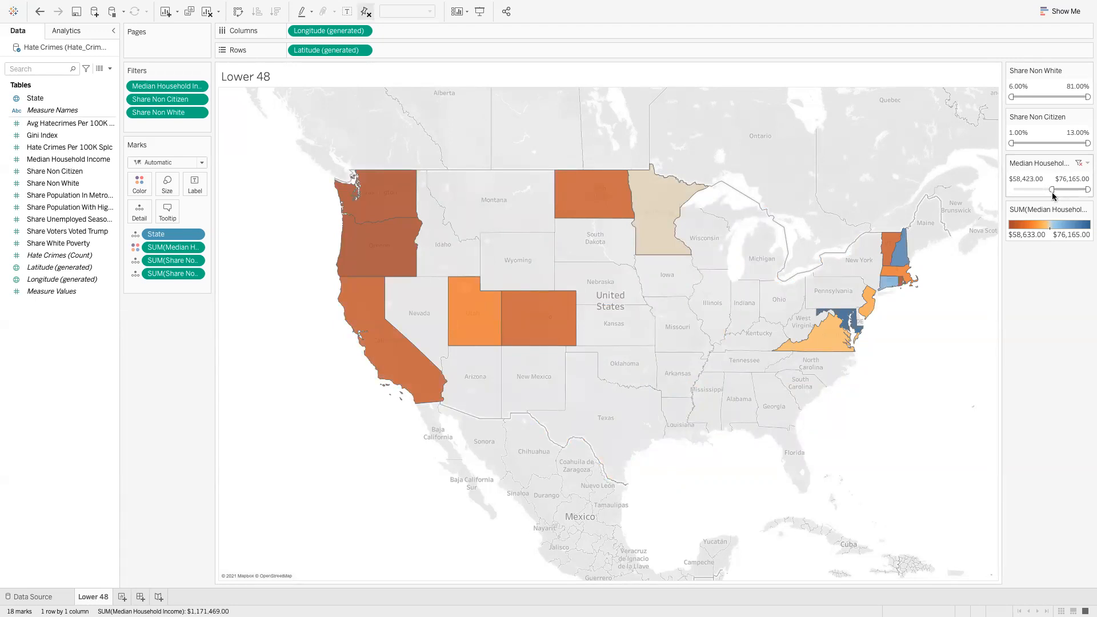
drag(1051, 190, 986, 187)
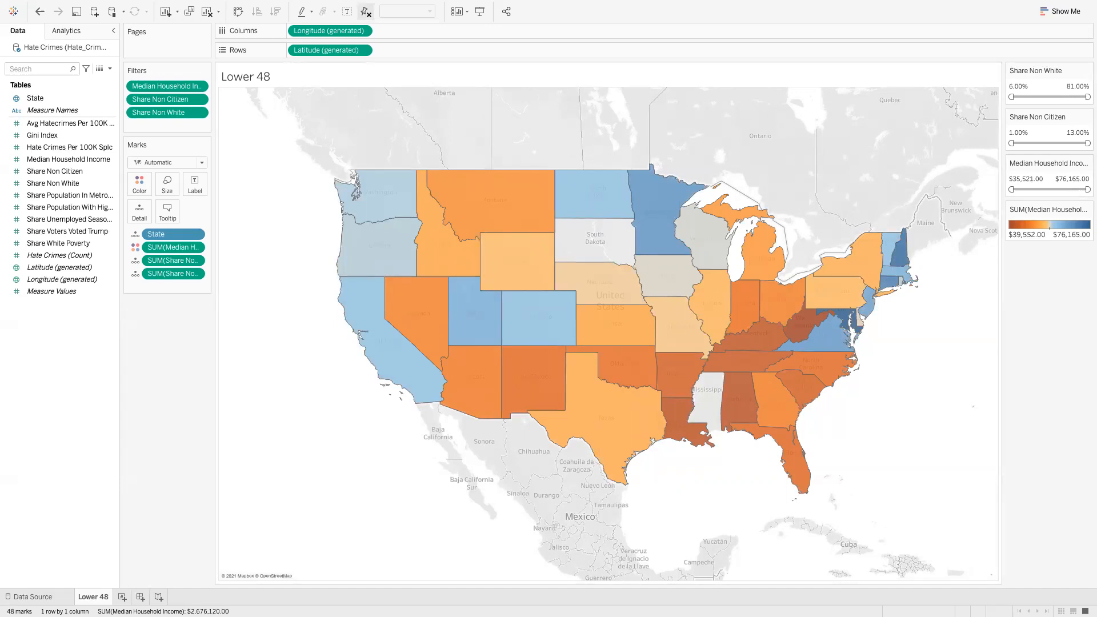
Duplicate the Lower 48 sheet and rename the copy Alaska
right_click(95, 598)
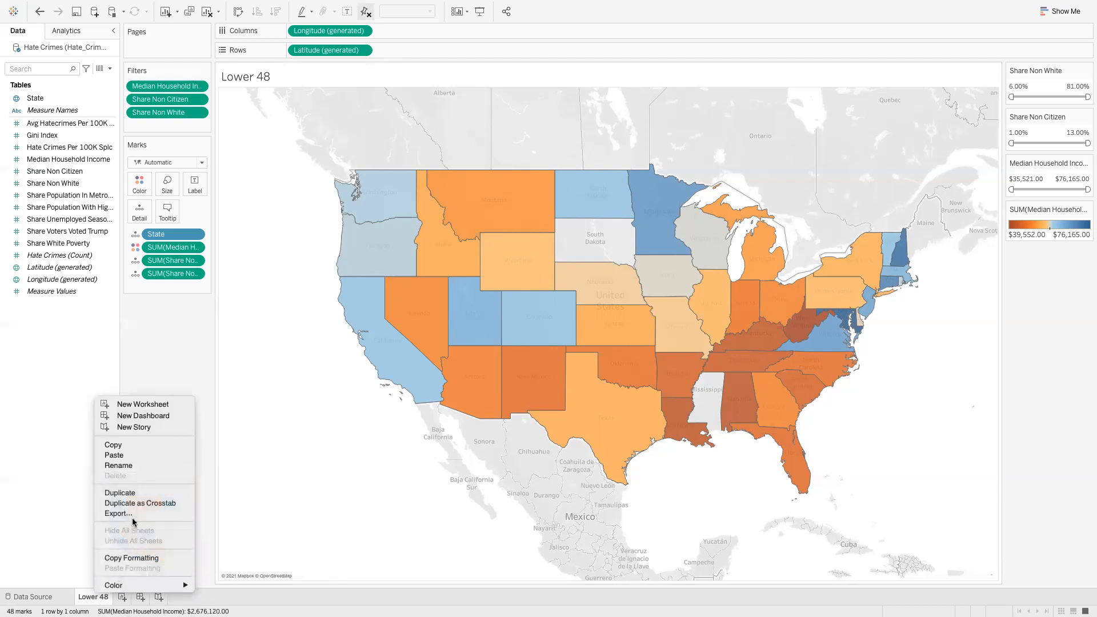
click(135, 494)
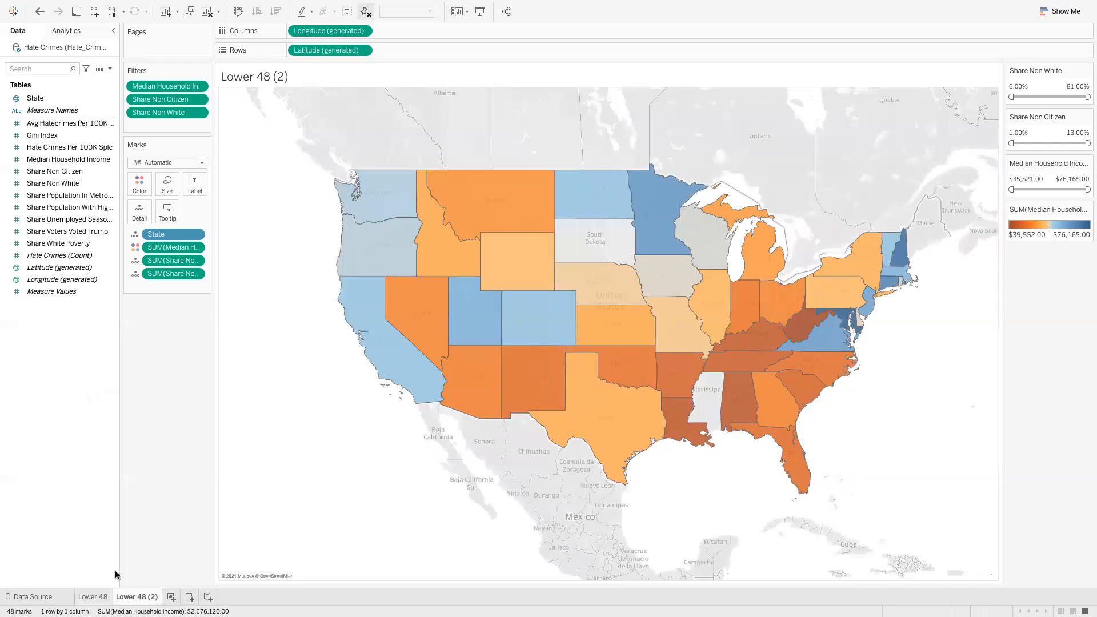
double_click(138, 596)
double_click(143, 596)
click(153, 596)
triple_click(153, 596)
text(Alaska)
key(Return)
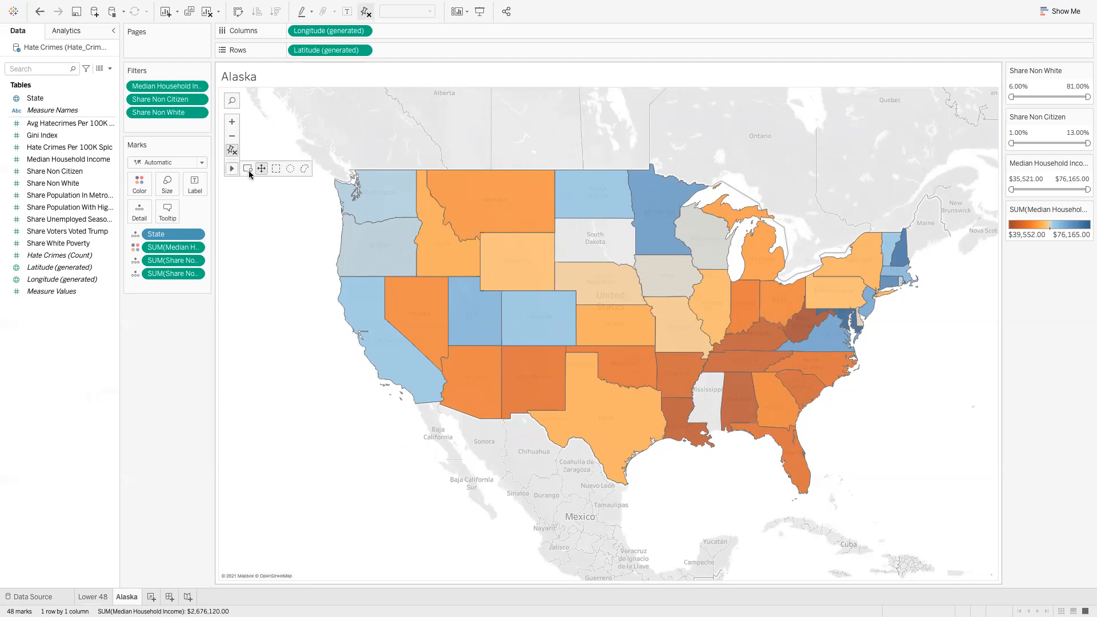
Pan the map with the Pan tool until it frames the whole state of Alaska
click(261, 169)
drag(281, 209, 451, 441)
drag(385, 425, 555, 541)
drag(297, 451, 419, 421)
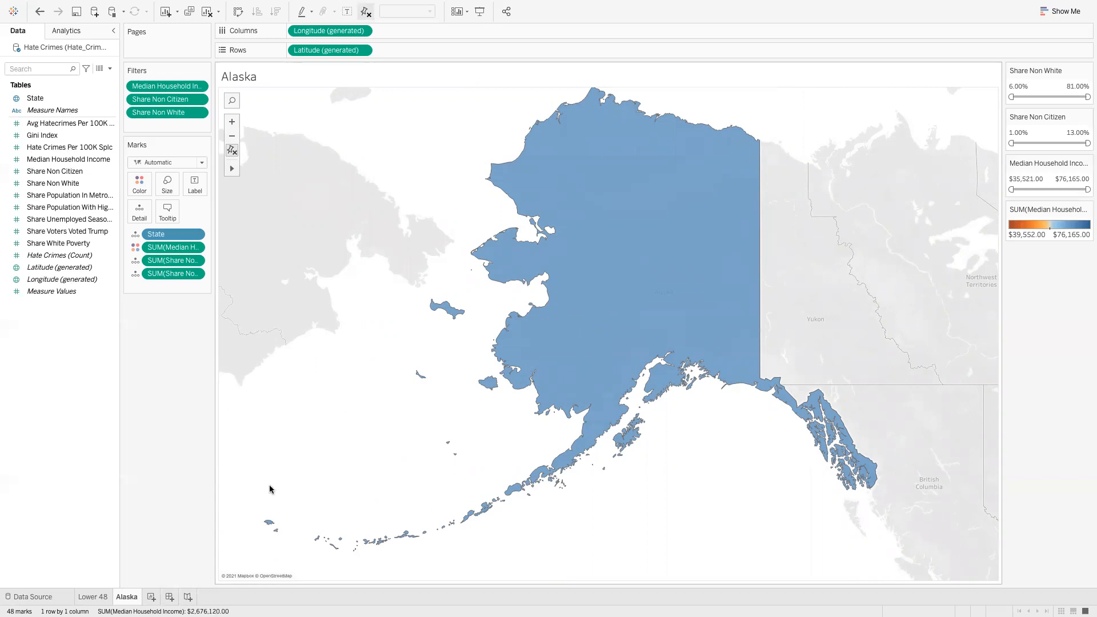
Duplicate the Alaska sheet and name the copy Hawaii
right_click(131, 598)
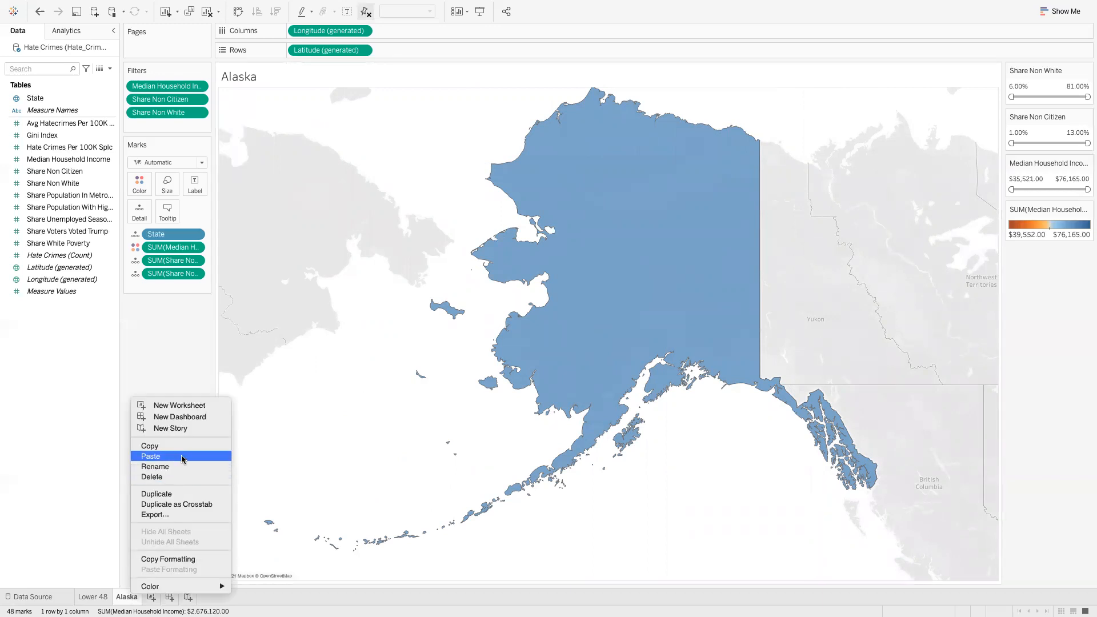
click(176, 493)
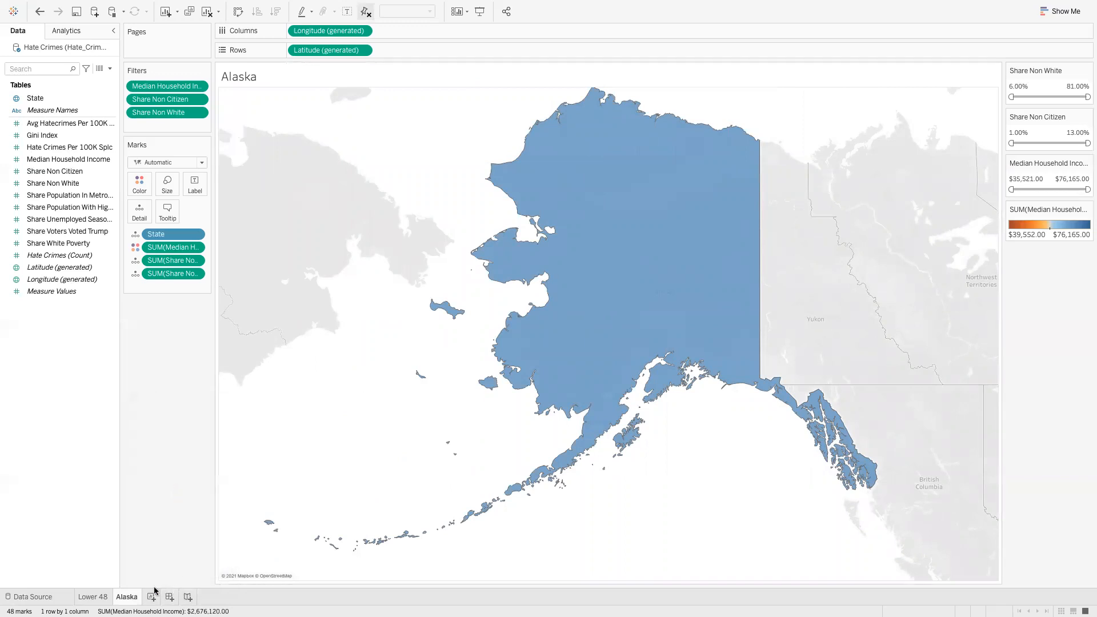
text(Hawa)
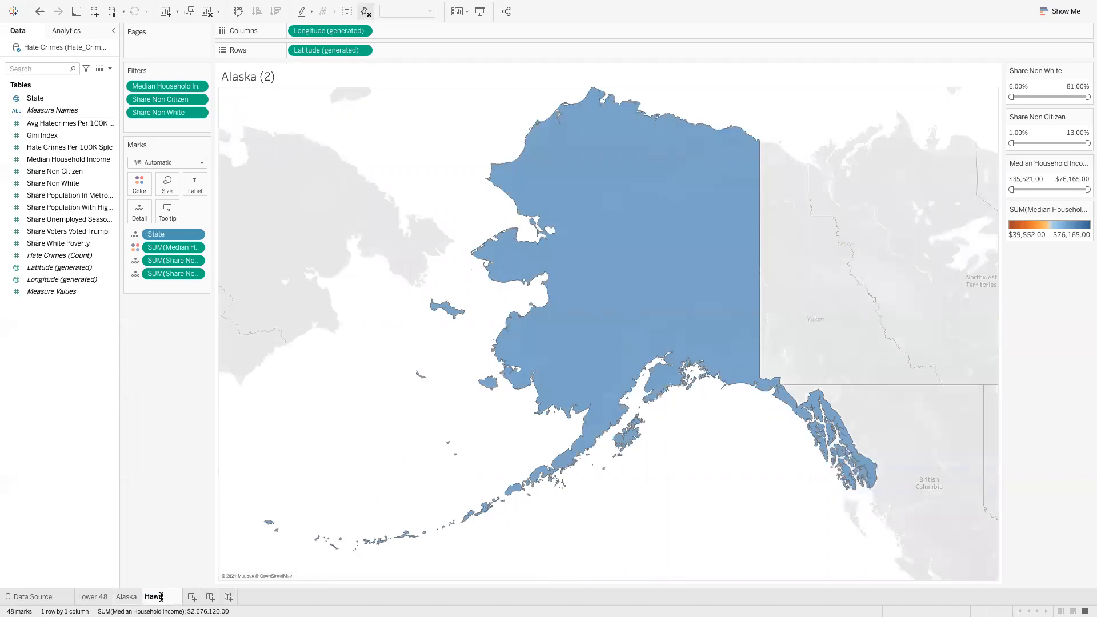
key(BackSpace)
text(aii)
key(Return)
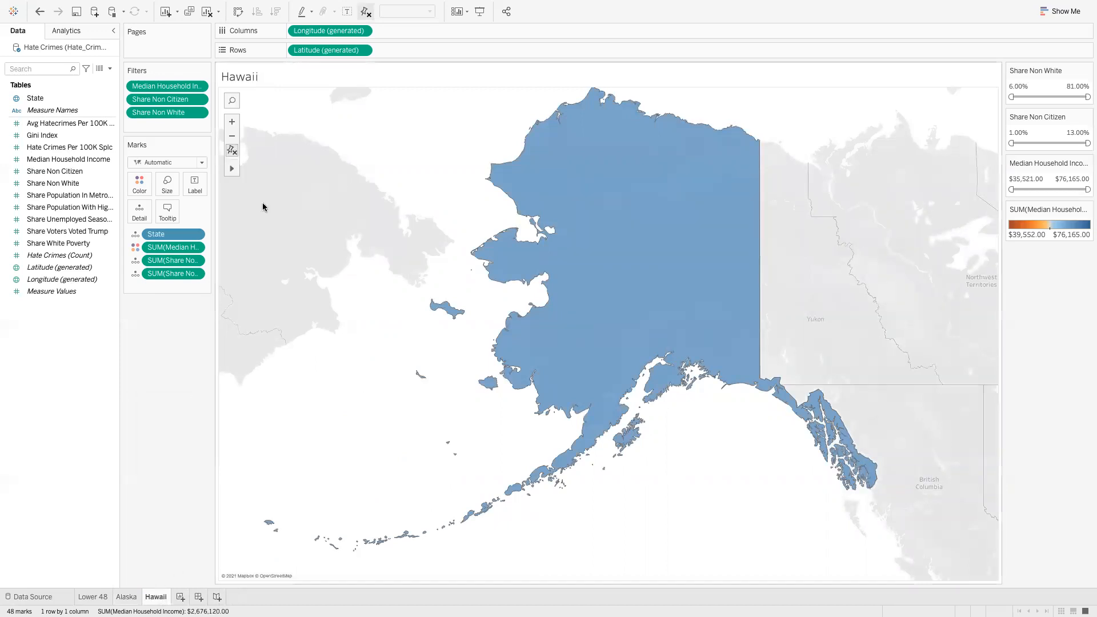
Pan down to Hawaii and zoom in twice so the islands fill the map
click(261, 169)
drag(369, 411, 351, 224)
drag(422, 421, 450, 201)
click(231, 121)
click(231, 121)
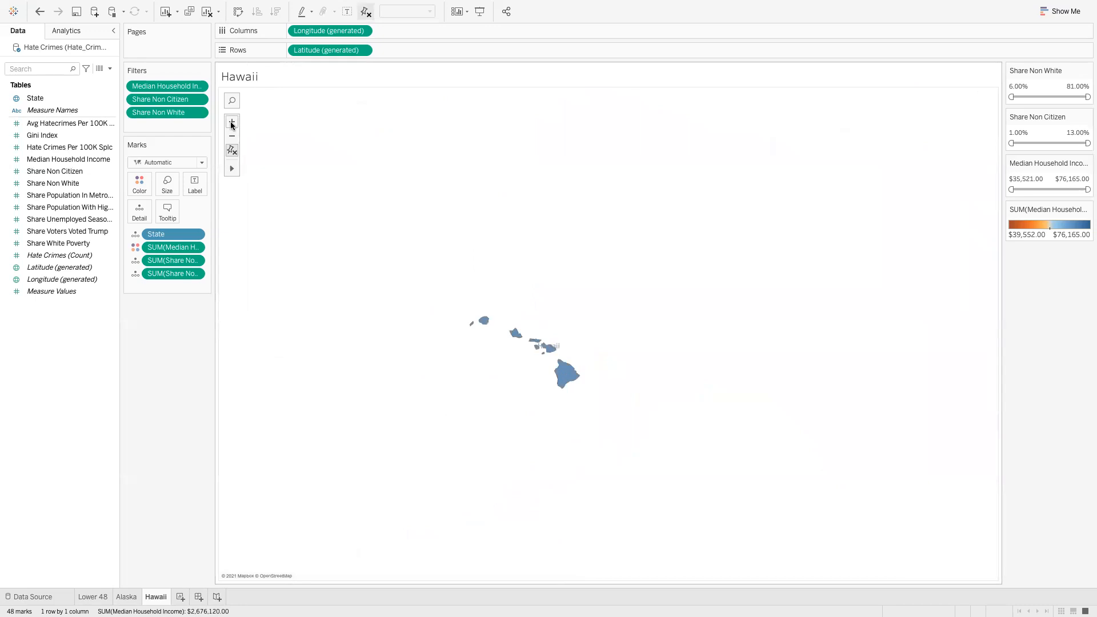
drag(564, 248, 697, 200)
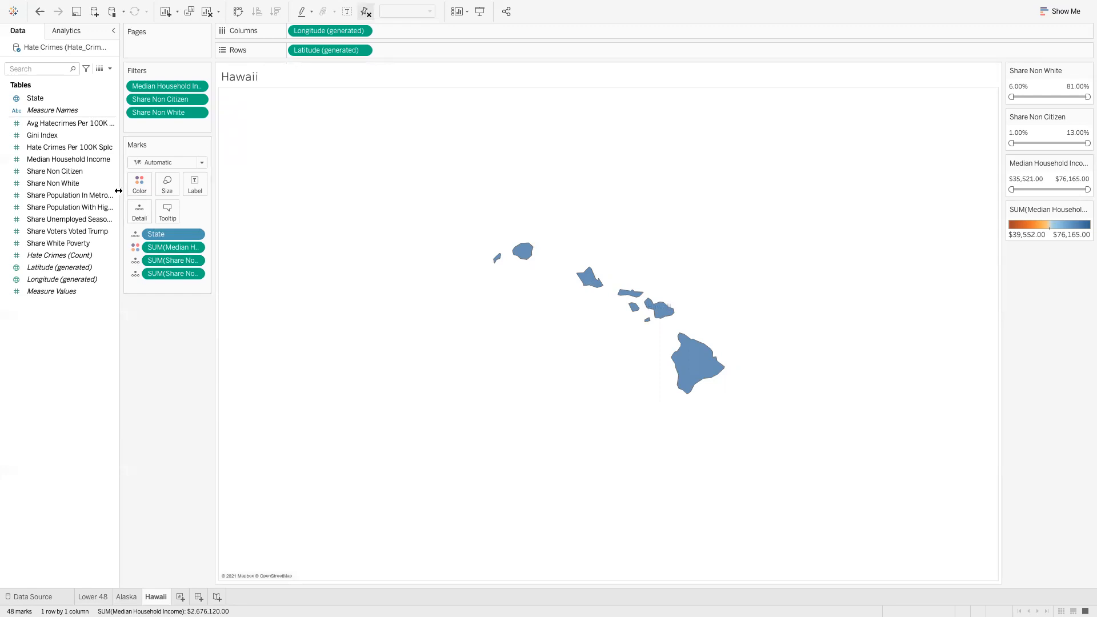
Set Median Household Income's default number format to Currency (Standard), then return to Lower 48
click(113, 159)
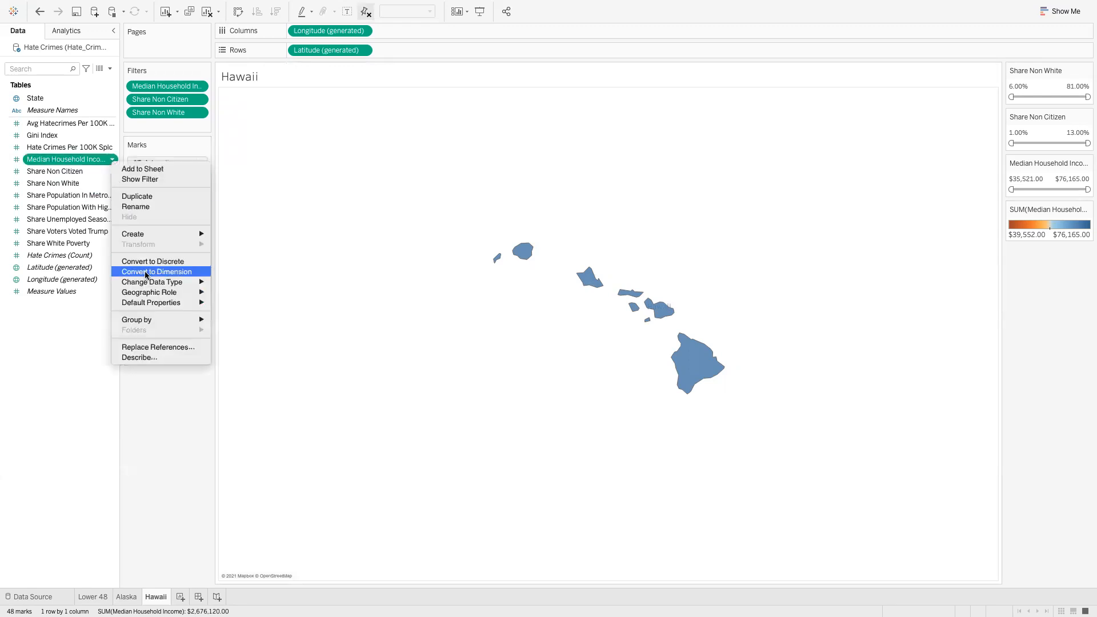
mouse_move(154, 303)
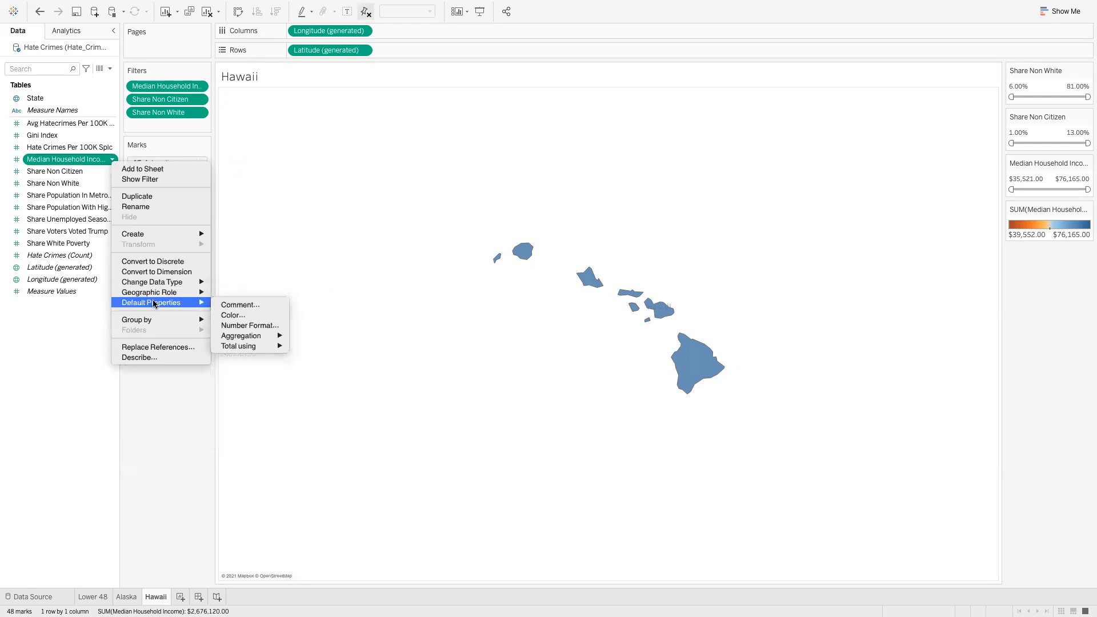
click(239, 325)
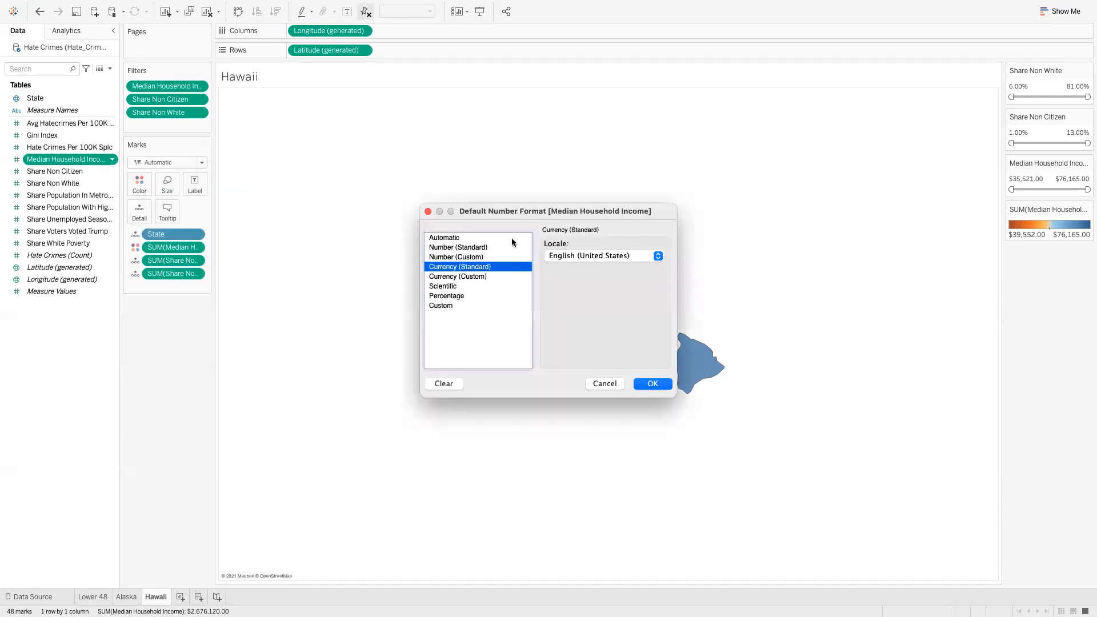
click(427, 211)
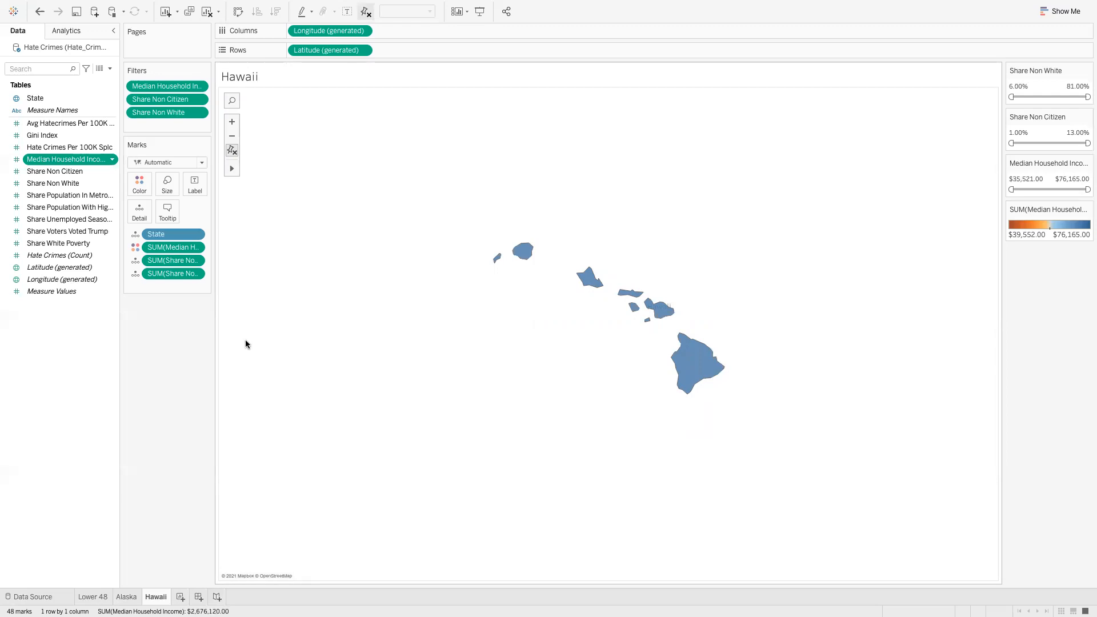
click(90, 596)
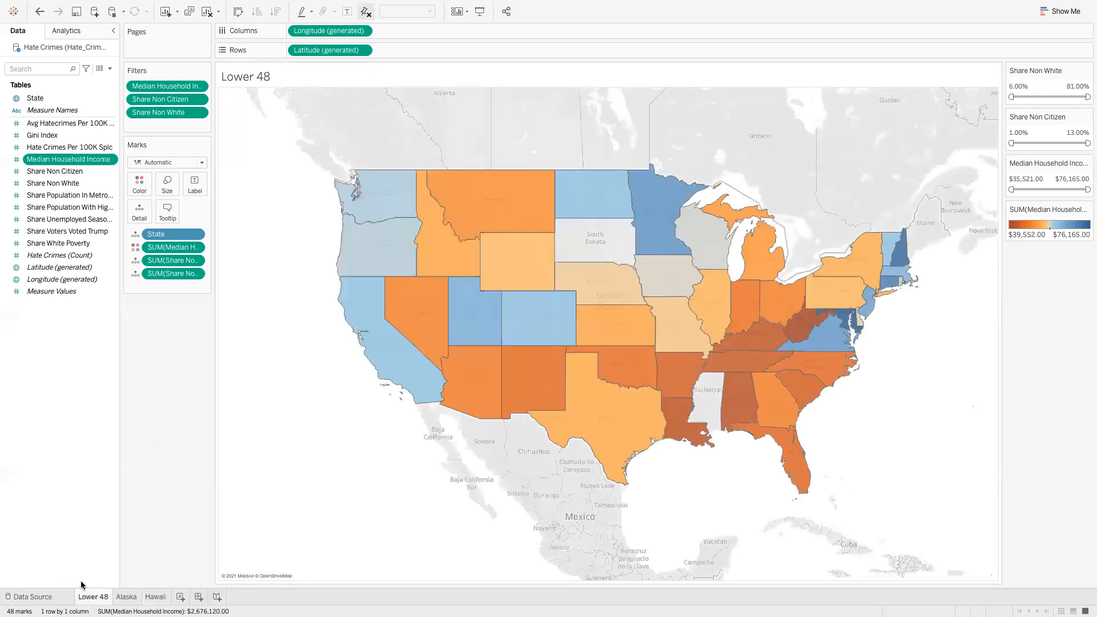
Change the SUM(Share Non Citizen) mark from Detail to Label so states show percentages
click(137, 253)
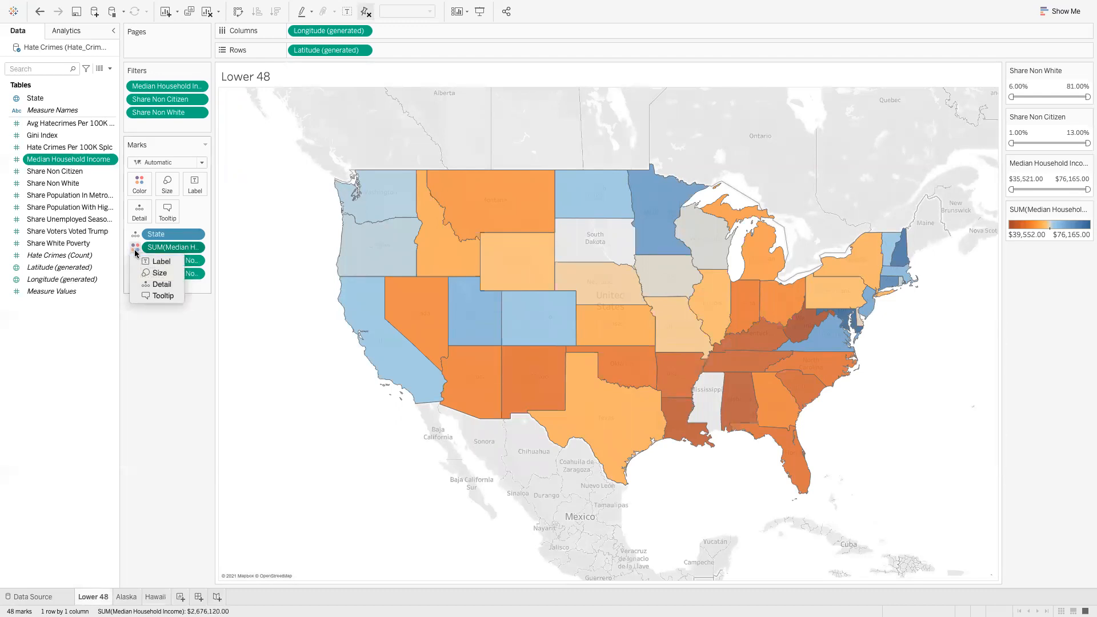
click(163, 407)
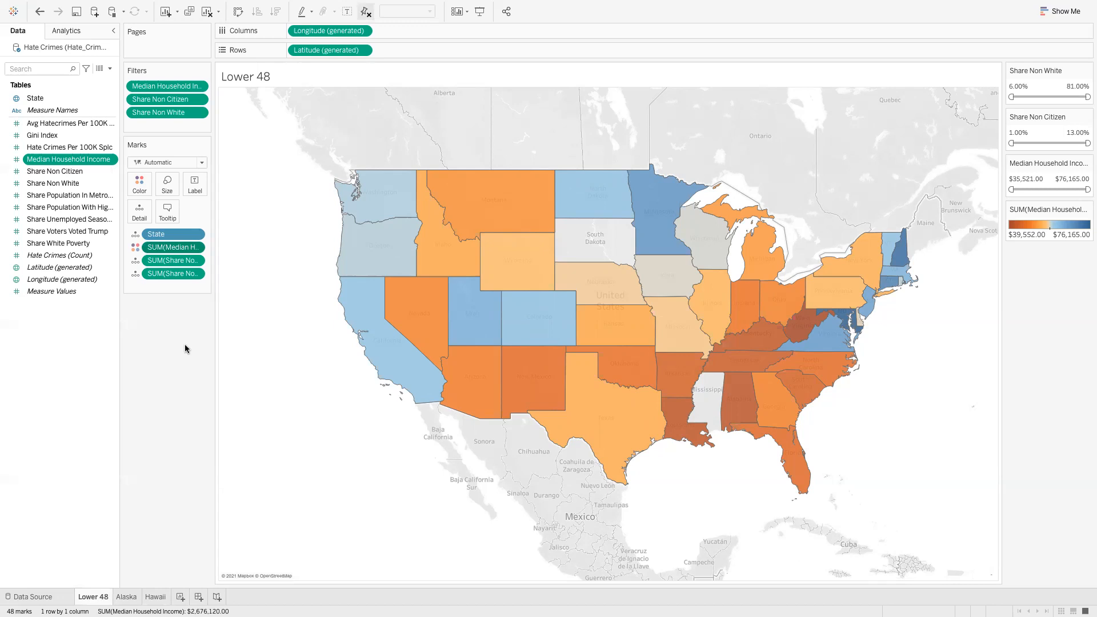
click(135, 261)
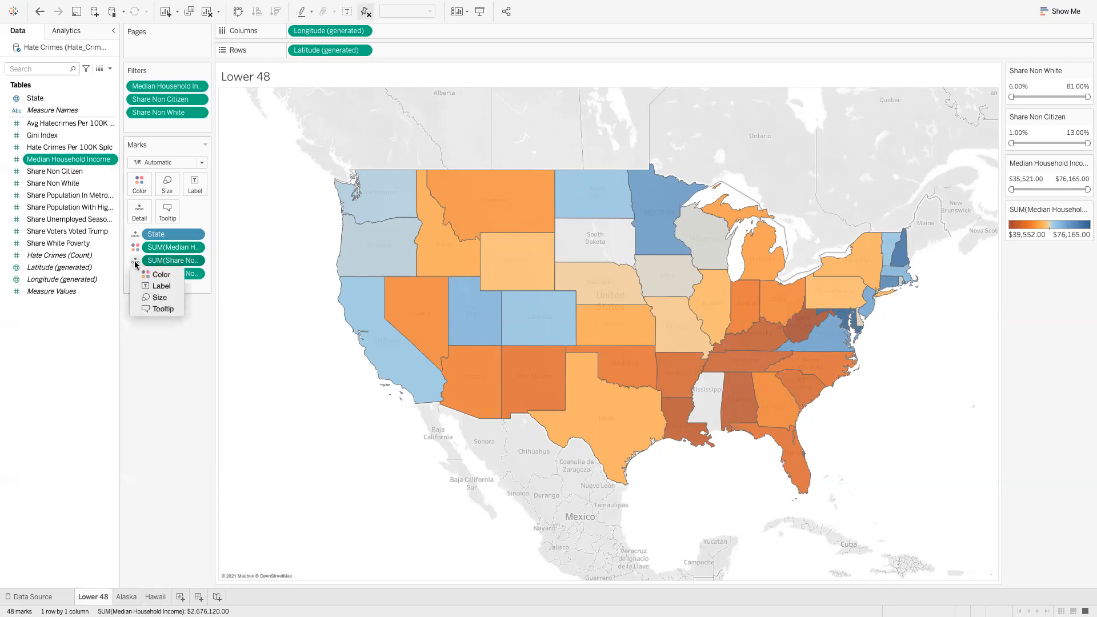
click(162, 287)
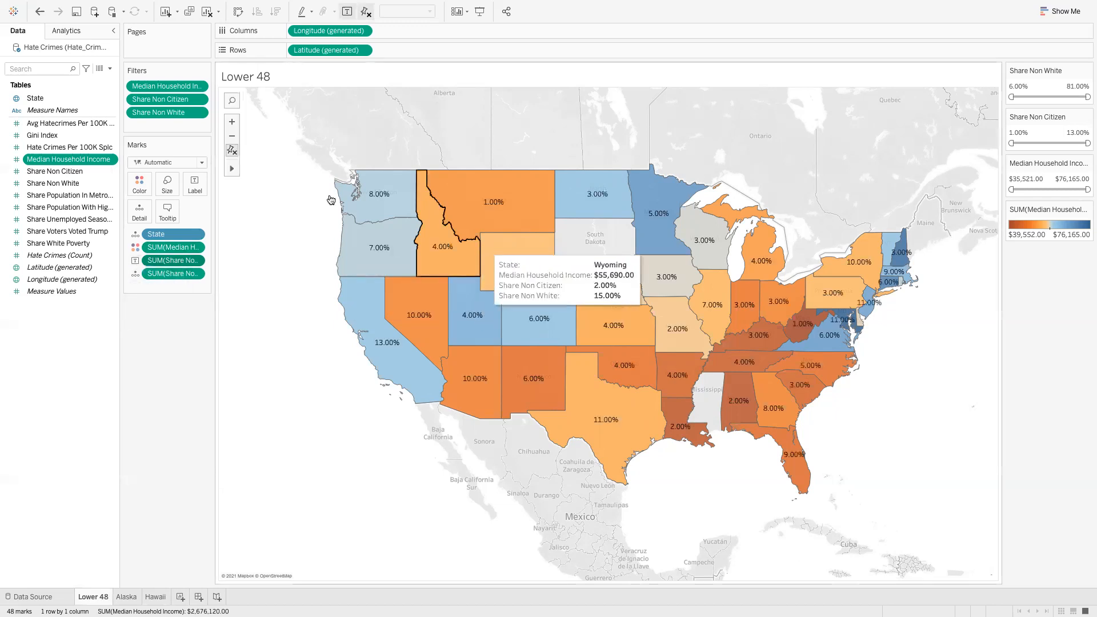
mouse_move(474, 206)
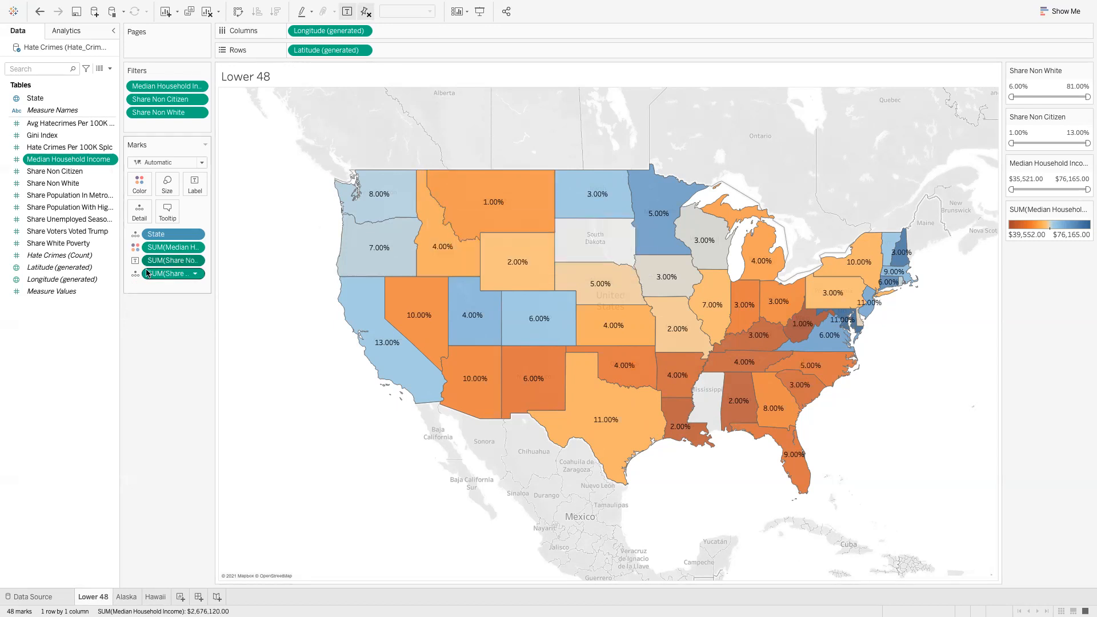
Set the Lower 48 map's label direction to horizontal
click(196, 186)
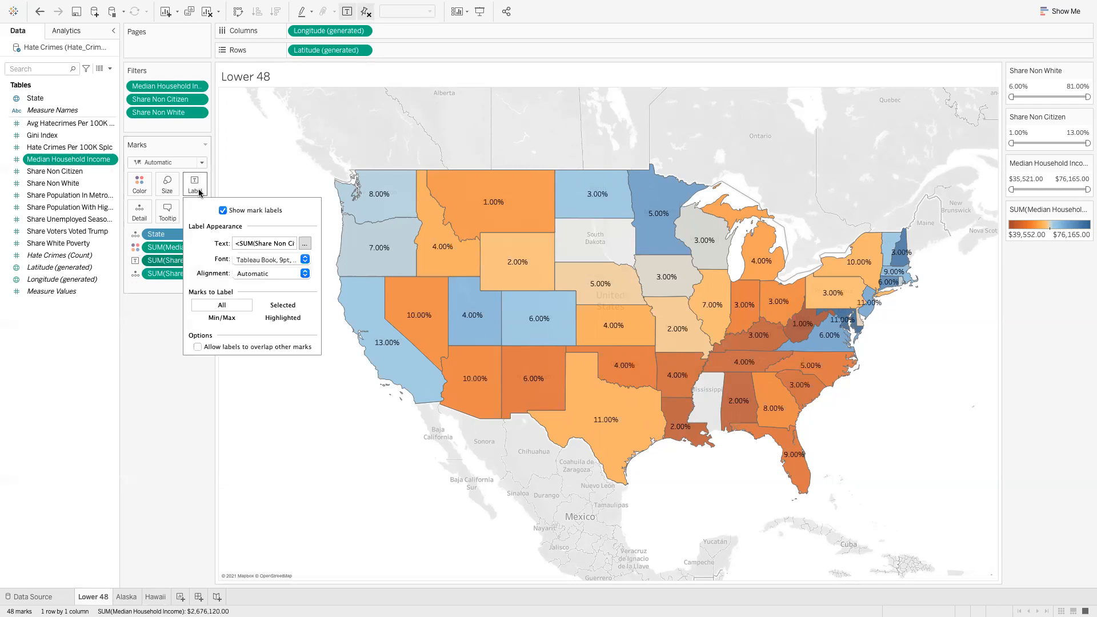
click(305, 273)
click(324, 327)
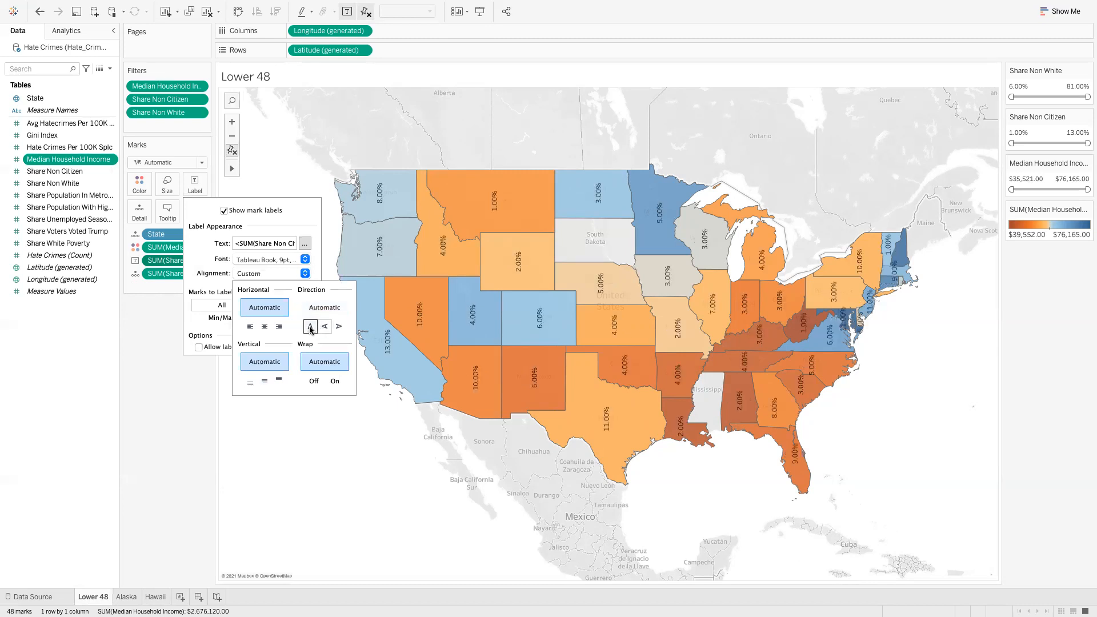
click(309, 327)
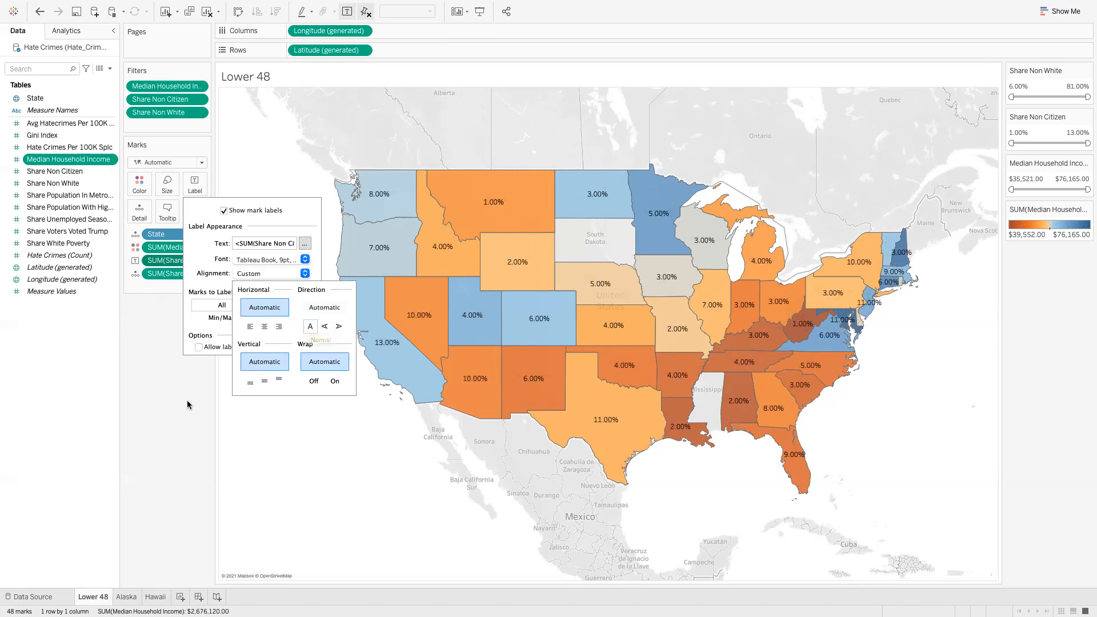
click(228, 389)
Switch the share pill back to Detail to drop labels, then view the Alaska and Hawaii sheets
click(135, 260)
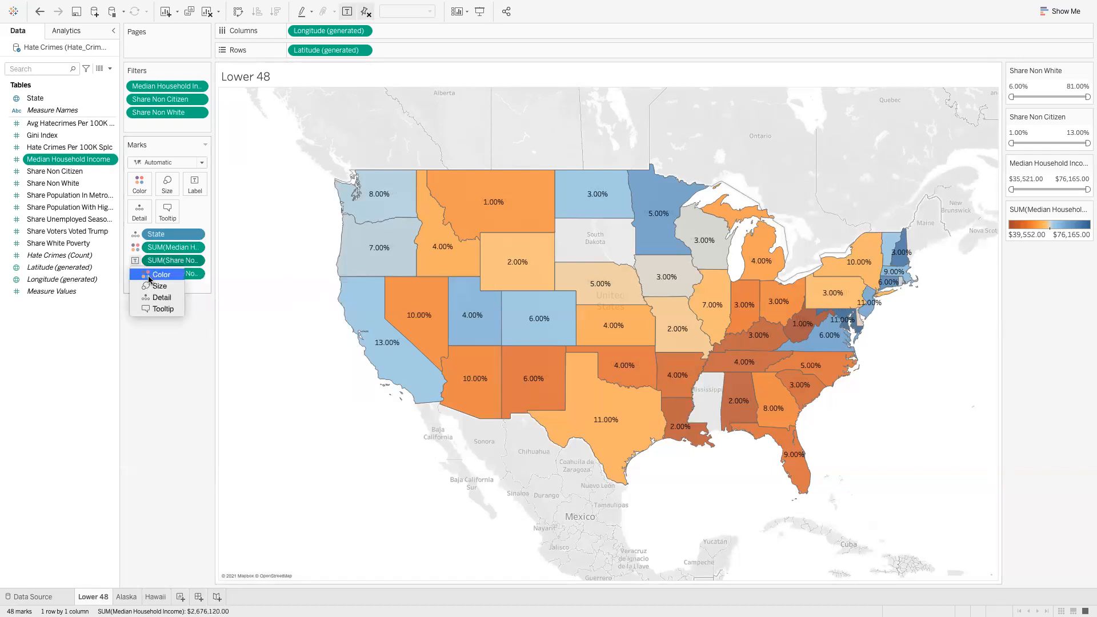
click(157, 297)
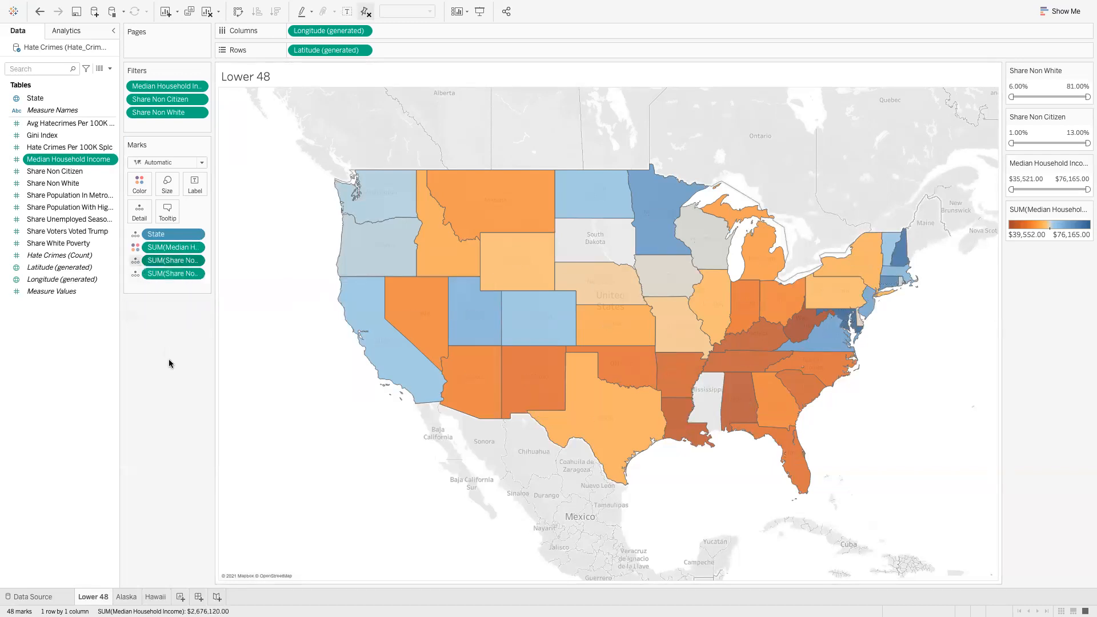
click(128, 596)
click(159, 597)
Create a new worksheet (Sheet 4) and rename its tab to Correlations
mouse_move(158, 596)
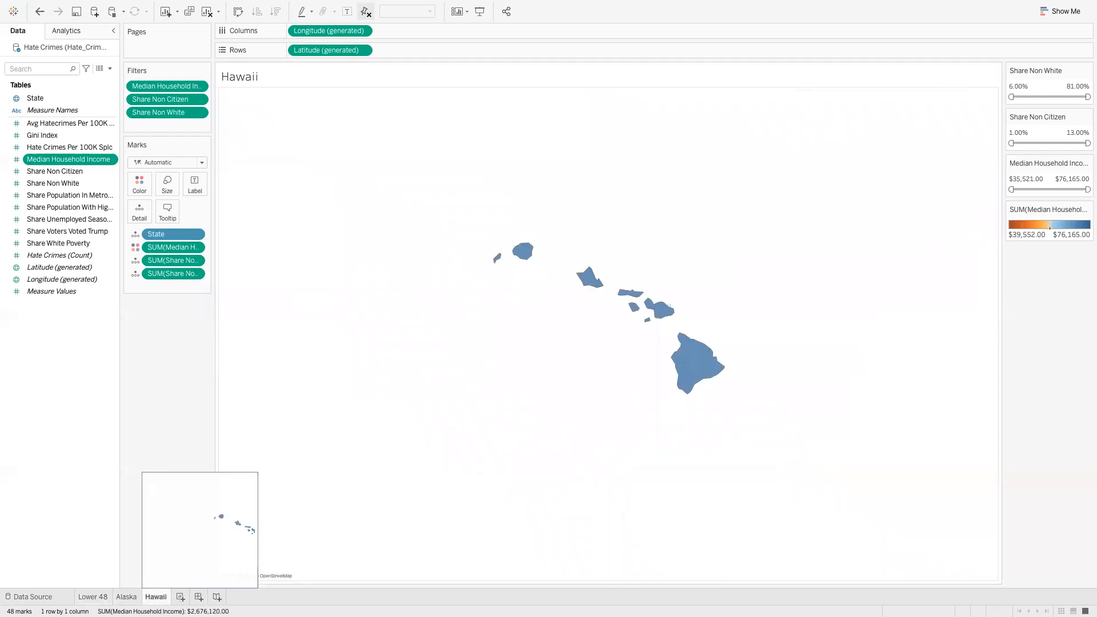
click(180, 596)
double_click(195, 596)
text(Correlations)
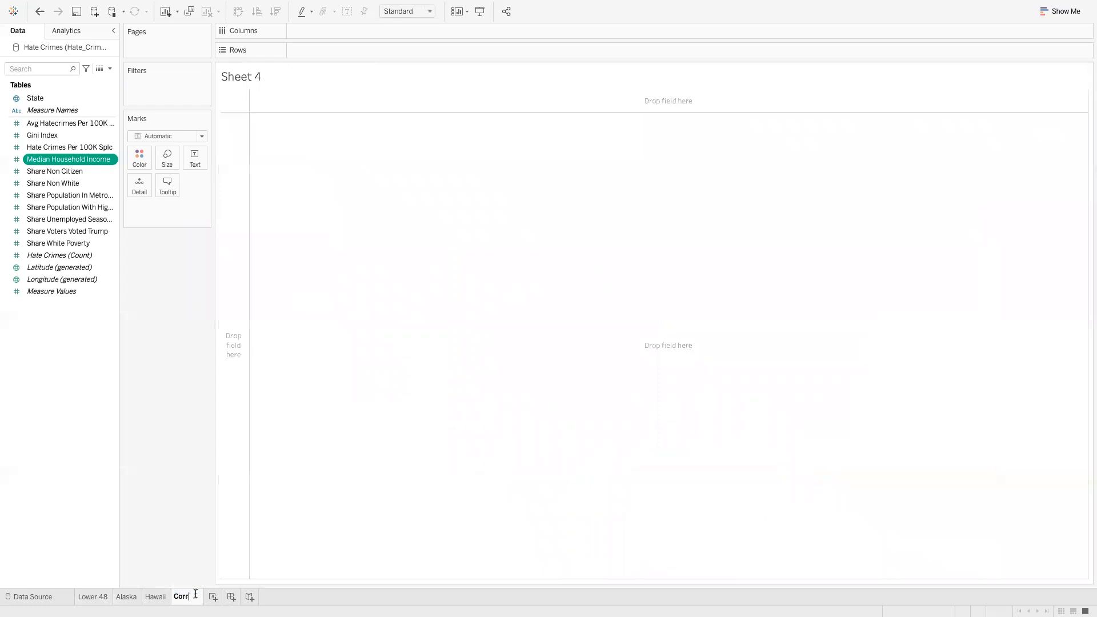
key(Return)
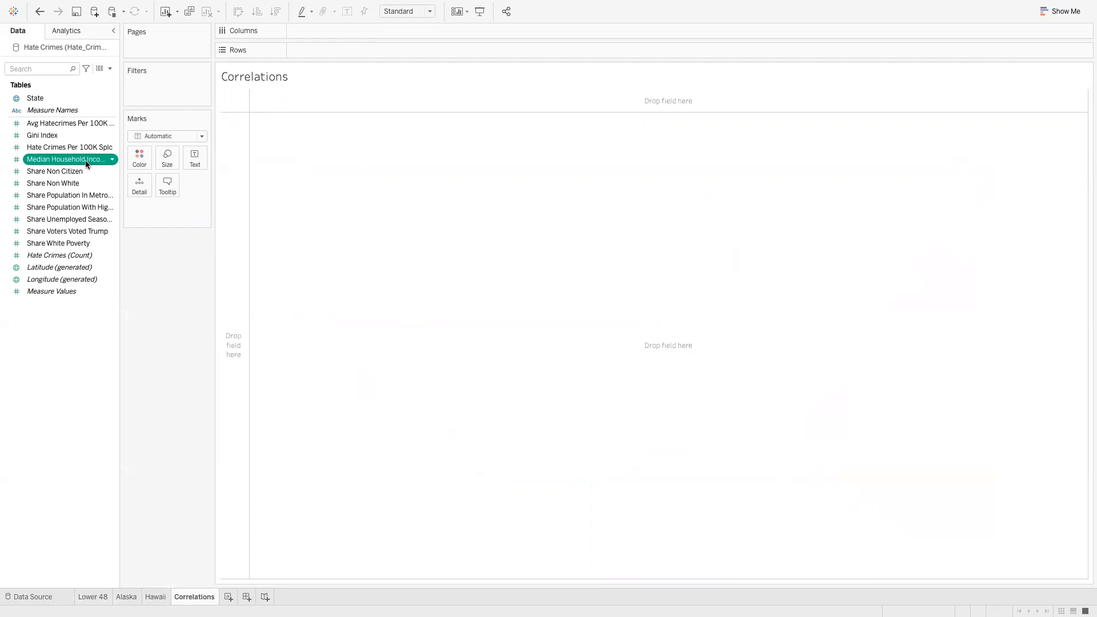
ctrl+click(79, 171)
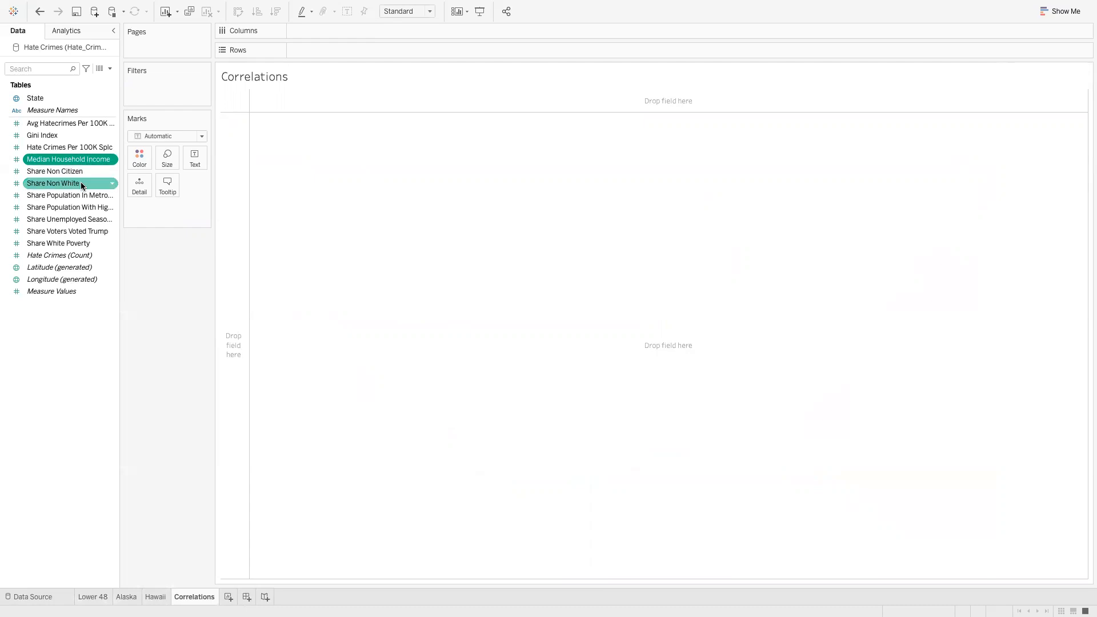
Set Share Unemployed Seasonal's default number format to Percentage
right_click(110, 222)
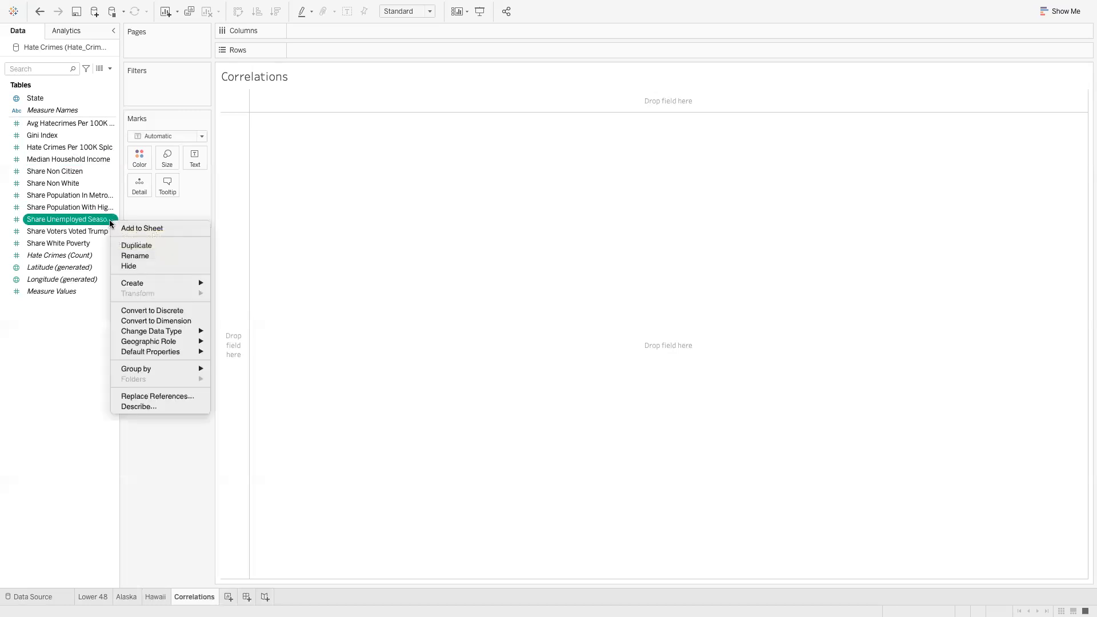
mouse_move(163, 341)
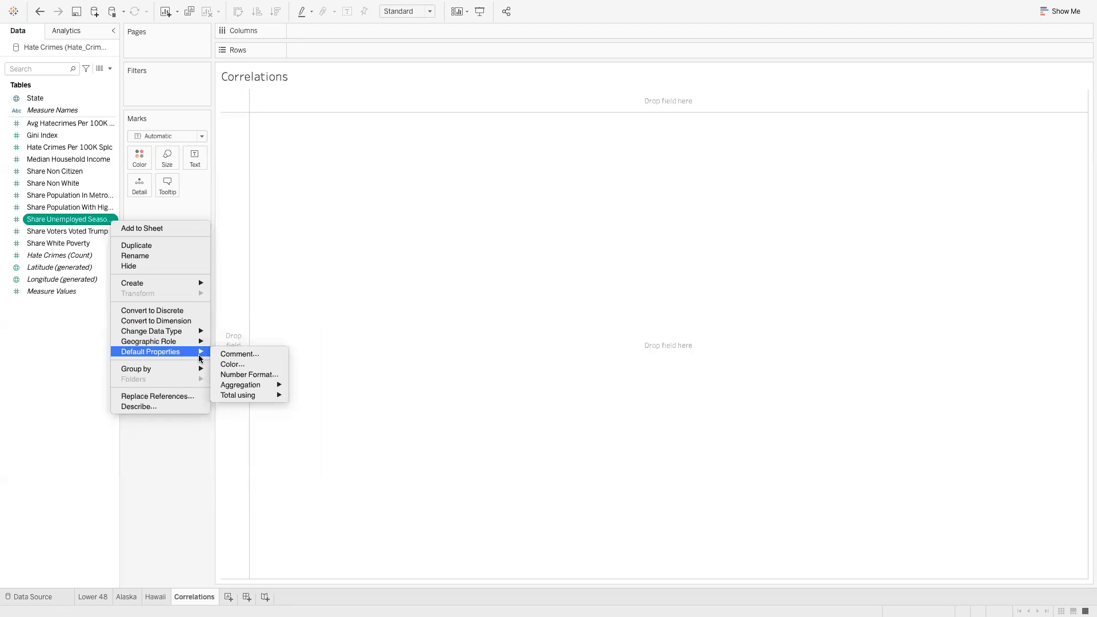
click(237, 375)
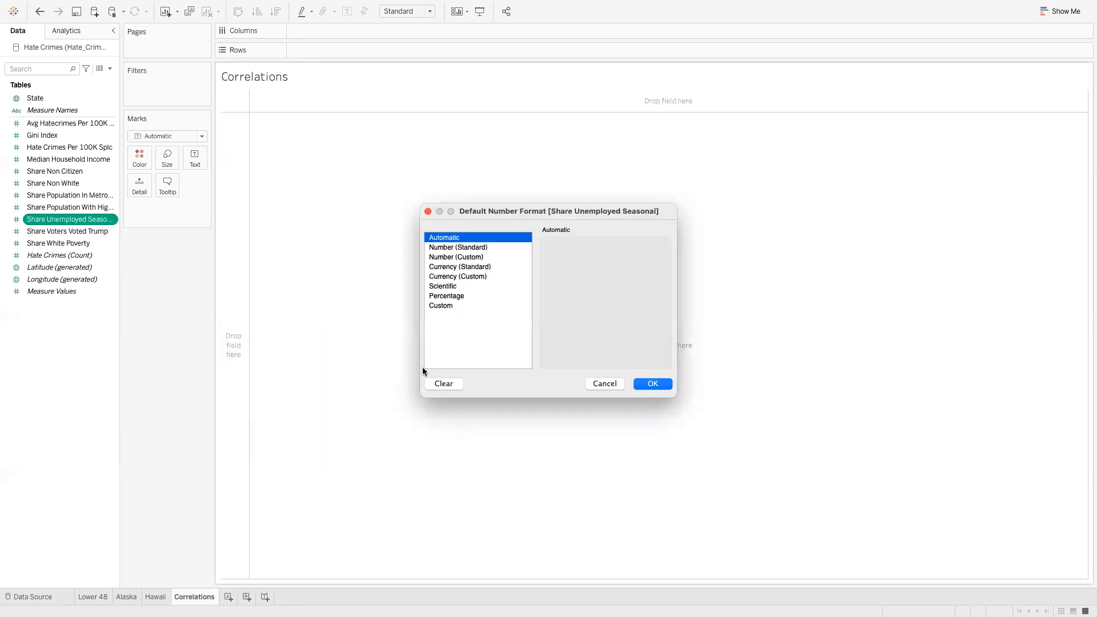
click(449, 296)
click(652, 384)
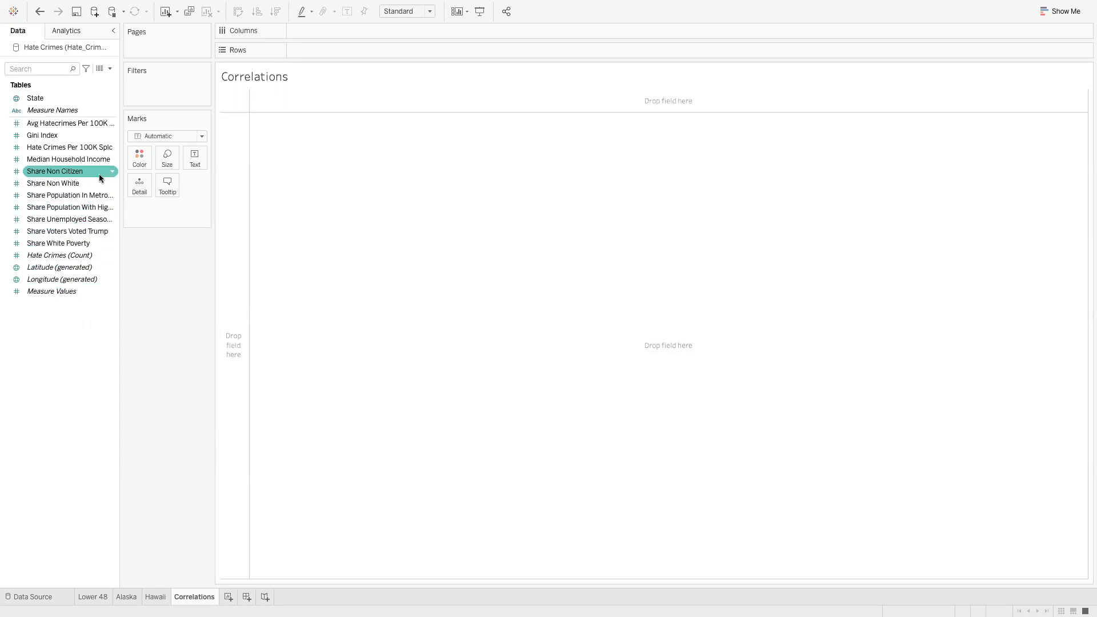
click(88, 162)
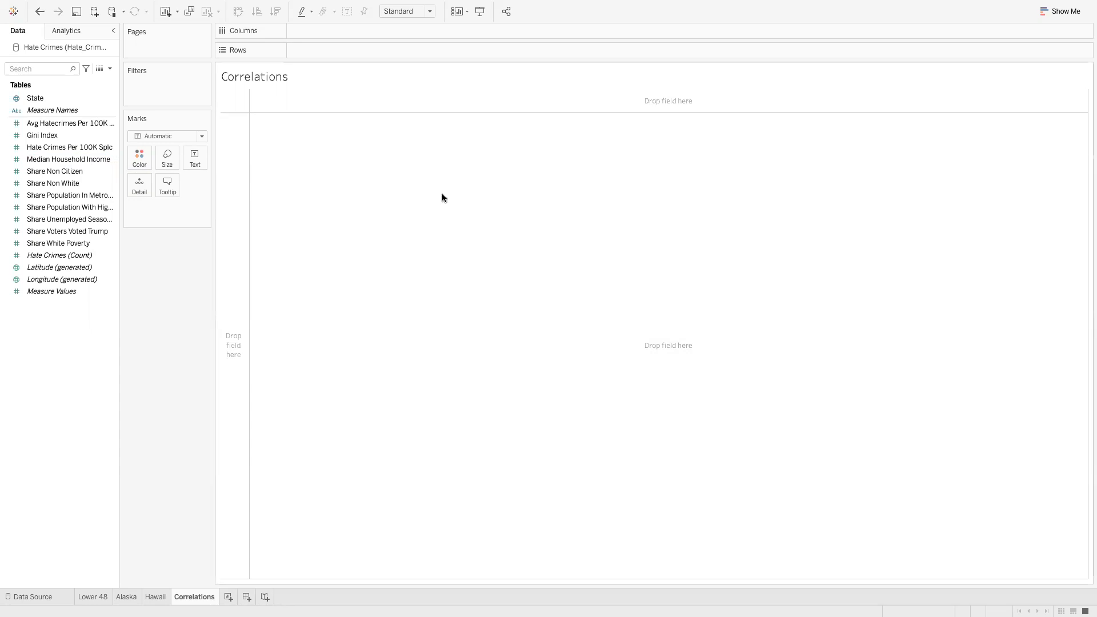
Put Median Household Income on Rows and Share Non Citizen, Non White, Unemployed Seasonal on Columns
click(78, 209)
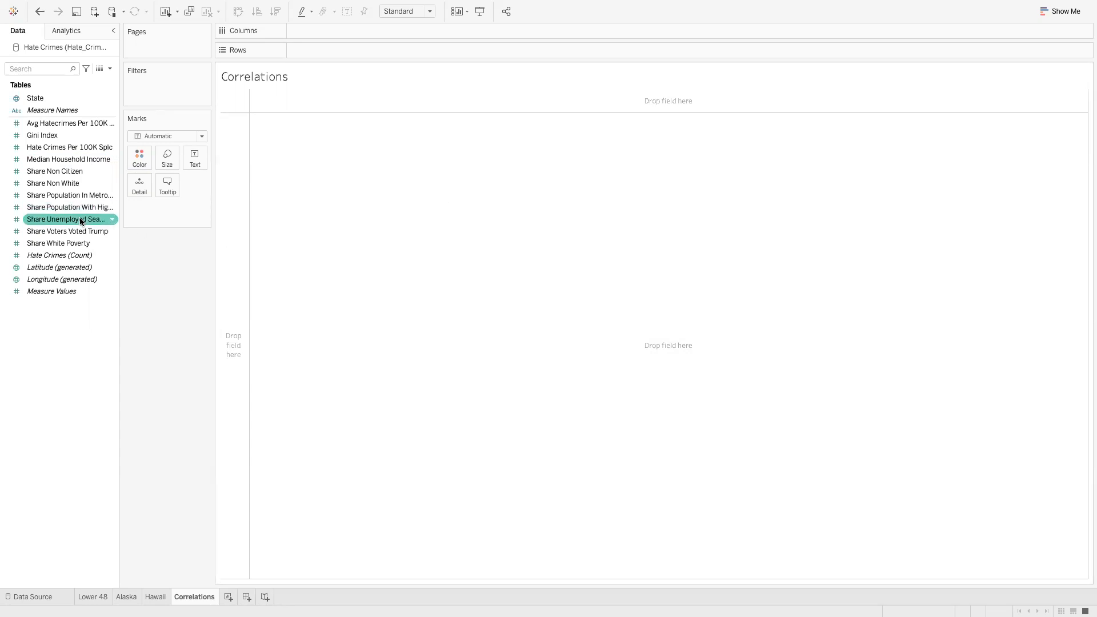
drag(54, 159, 327, 53)
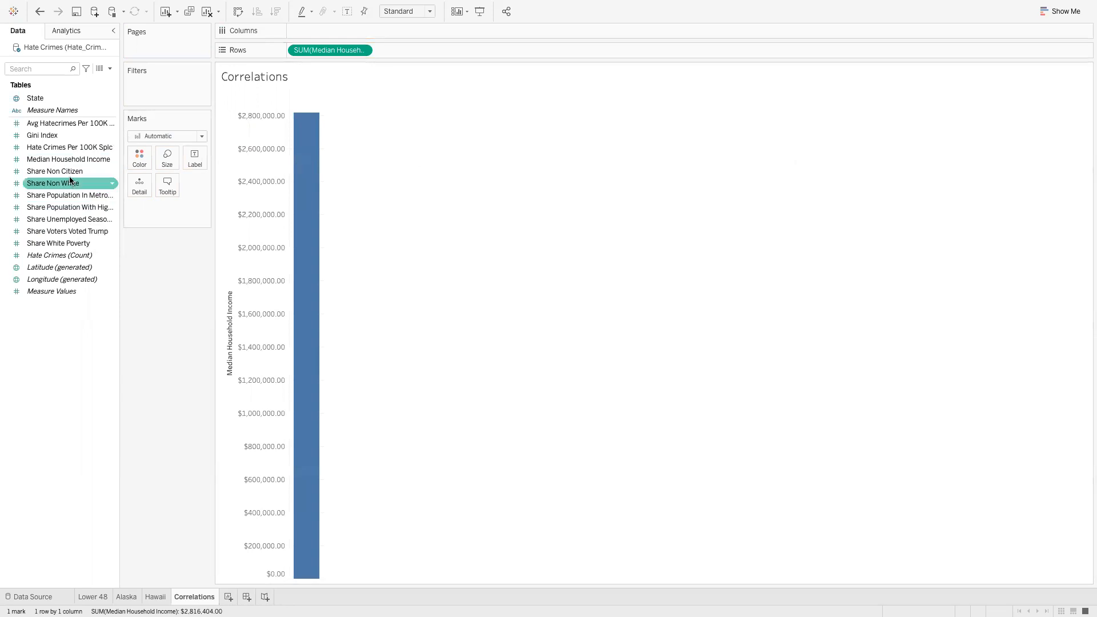
drag(101, 174, 331, 31)
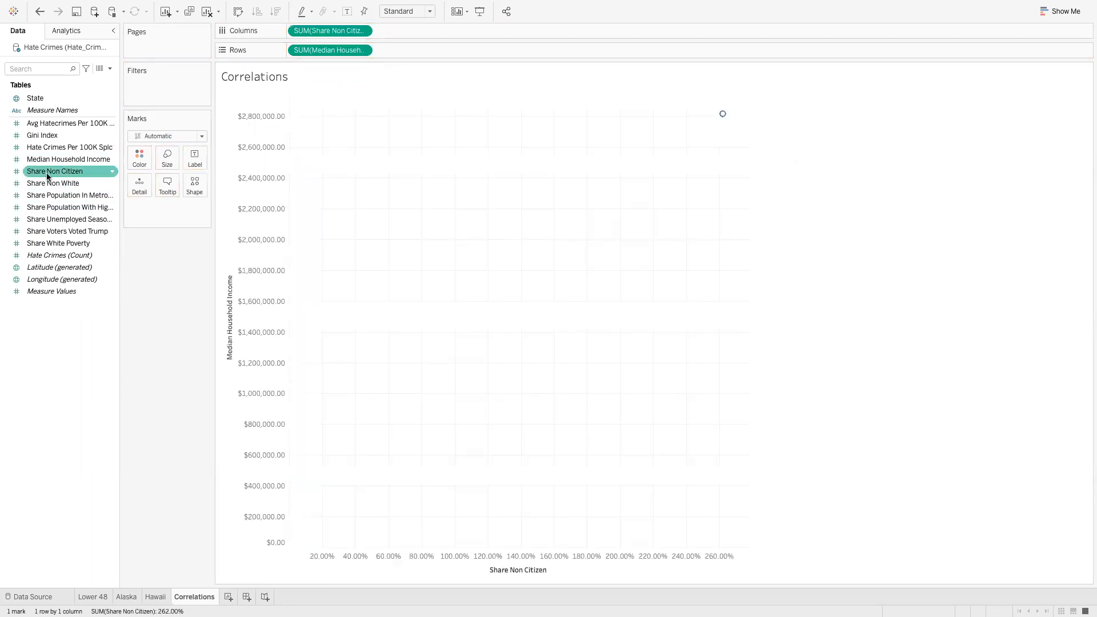
drag(46, 183, 413, 24)
drag(61, 220, 511, 28)
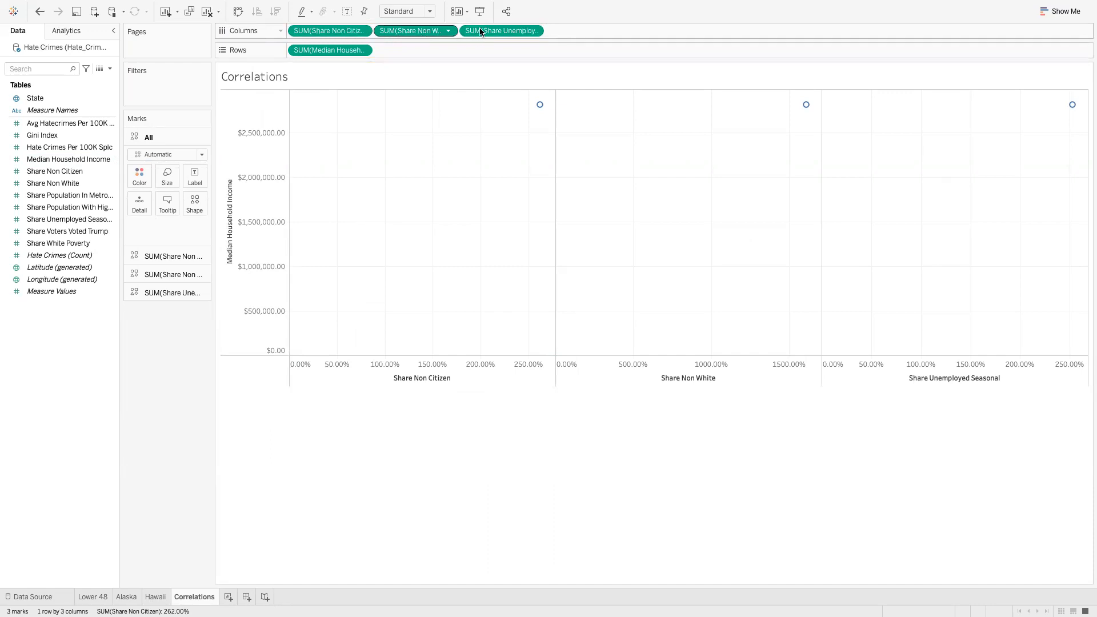
mouse_move(541, 110)
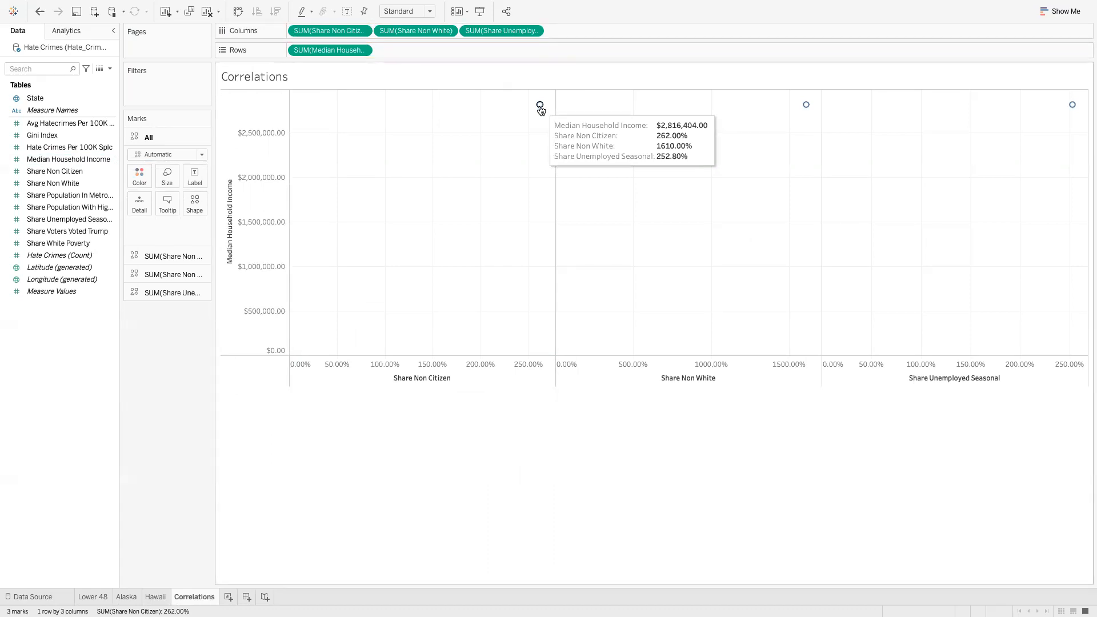
Convert the Share Non Citizen, Share Non White and Share Unemployed Seasonal pills to Dimension
click(362, 31)
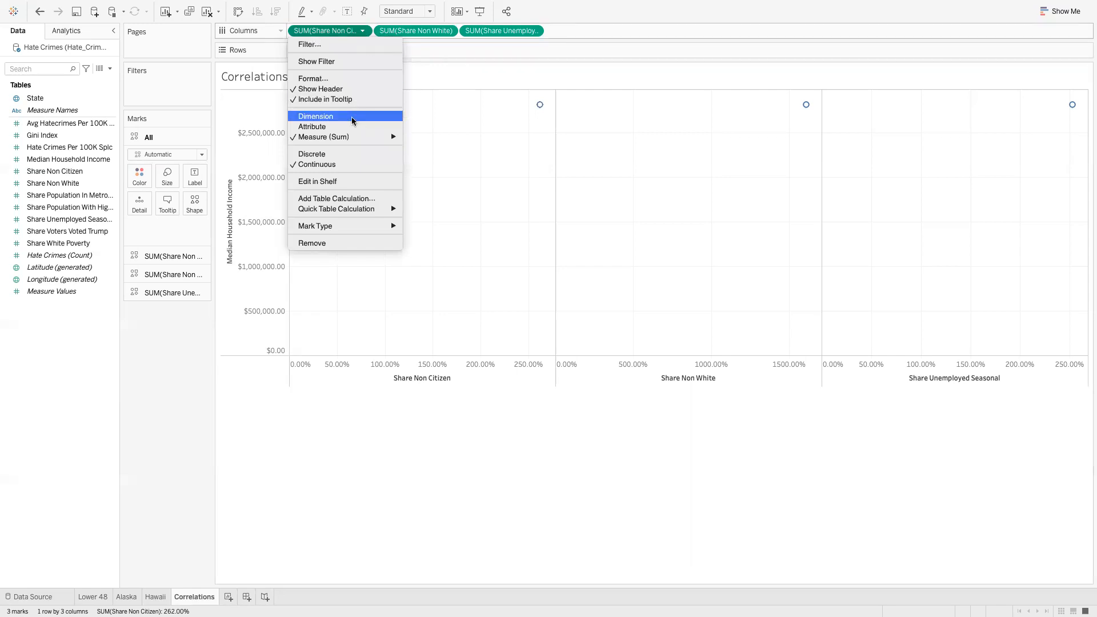
click(364, 32)
click(362, 32)
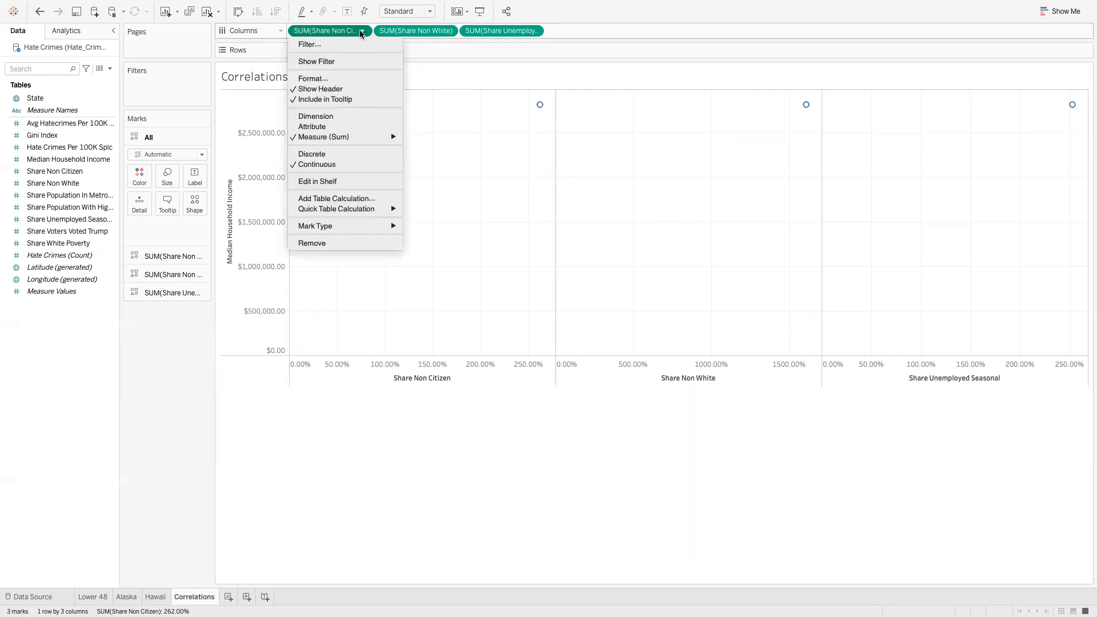
mouse_move(353, 138)
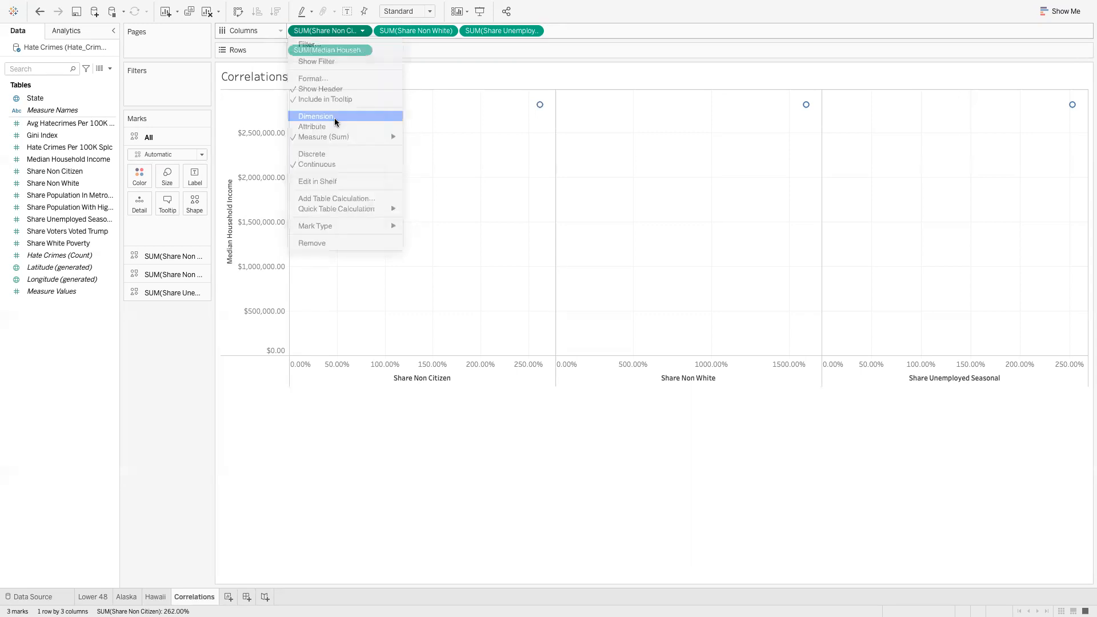
click(335, 118)
click(447, 30)
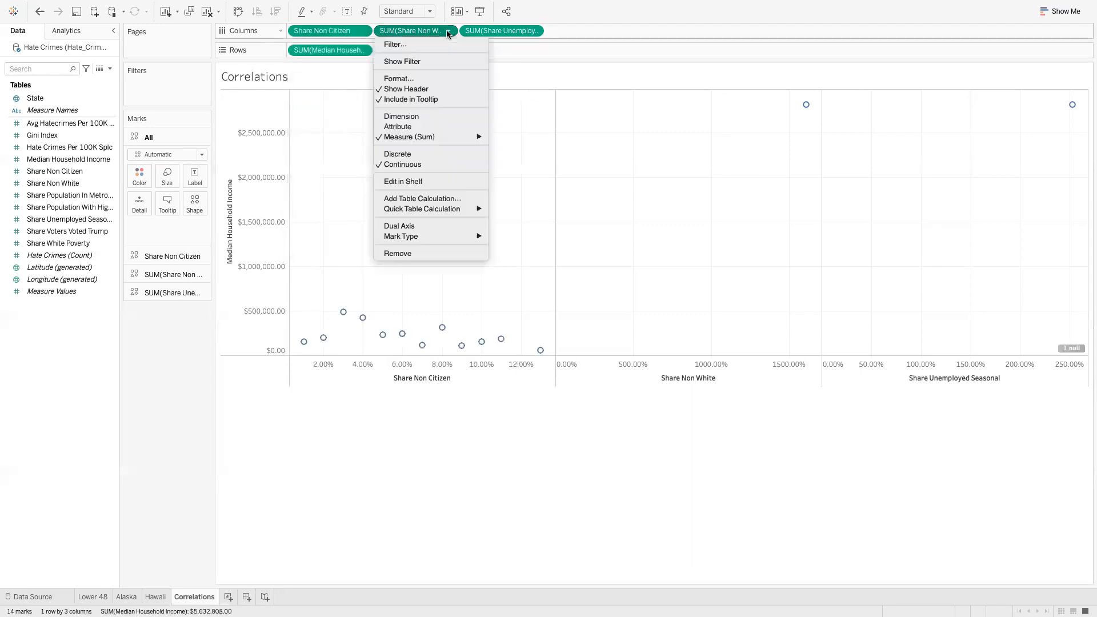
click(411, 116)
click(533, 31)
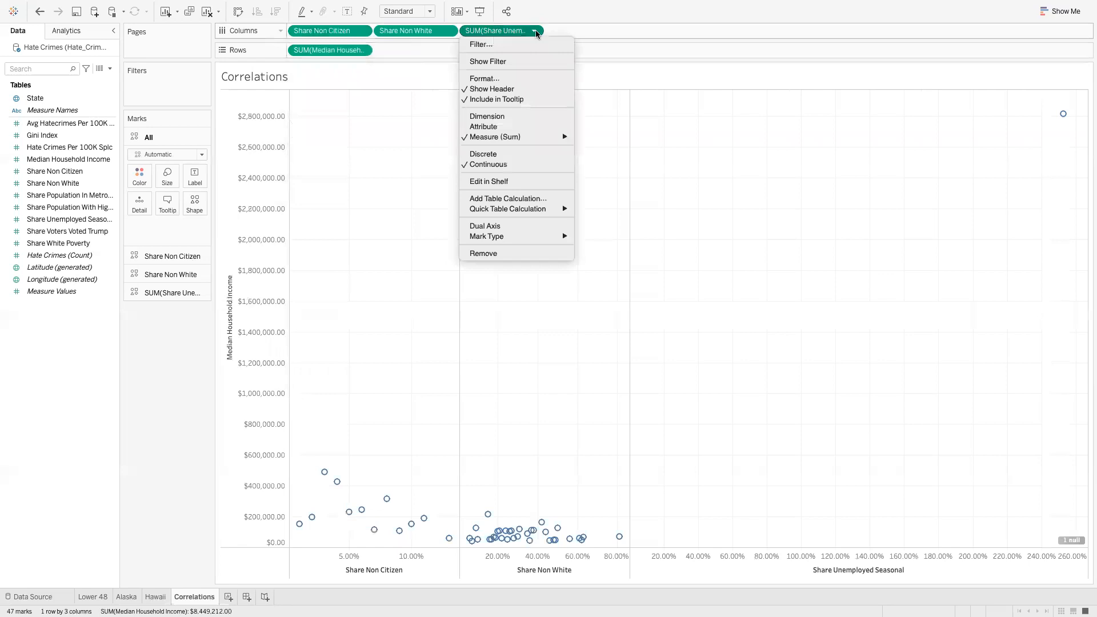
click(504, 115)
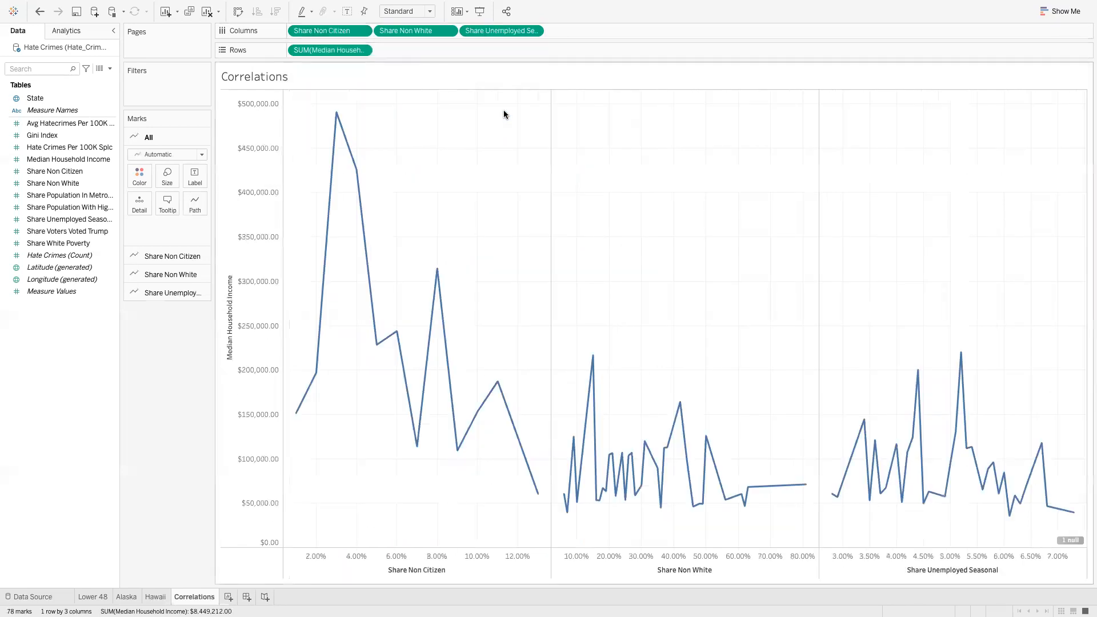
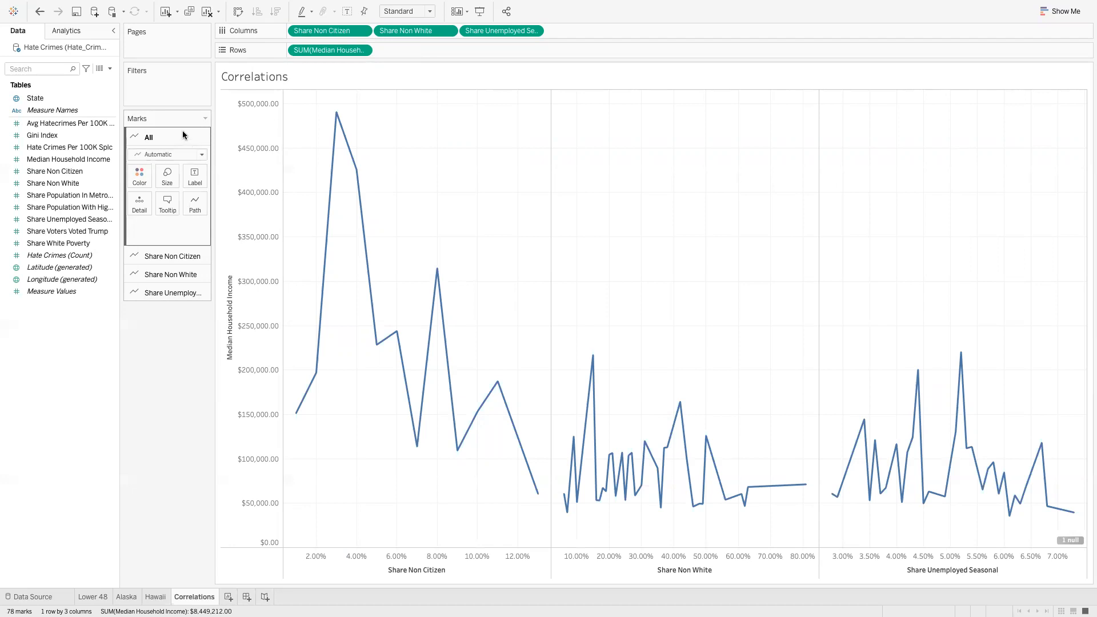
Draw all three charts as point marks and colour the Share Non Citizen points orange
click(202, 155)
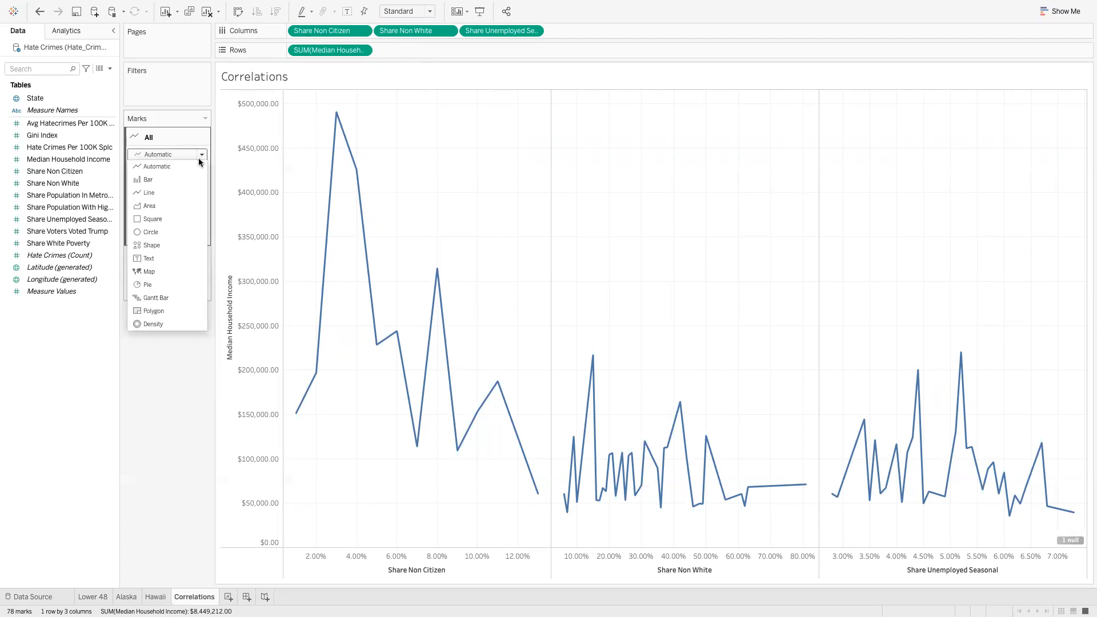
click(167, 246)
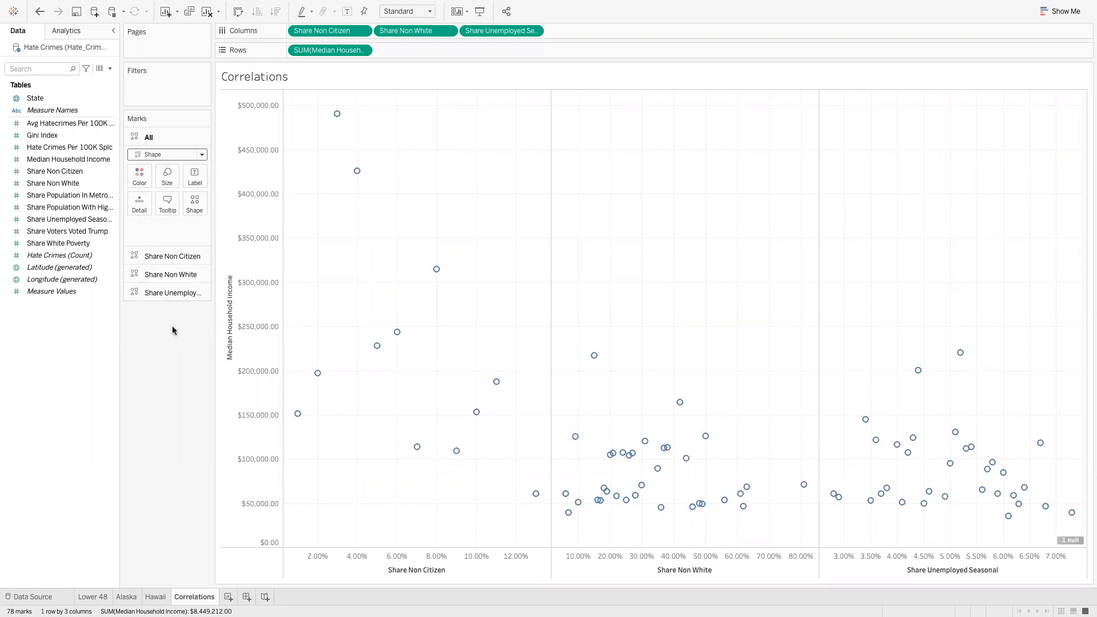
click(173, 261)
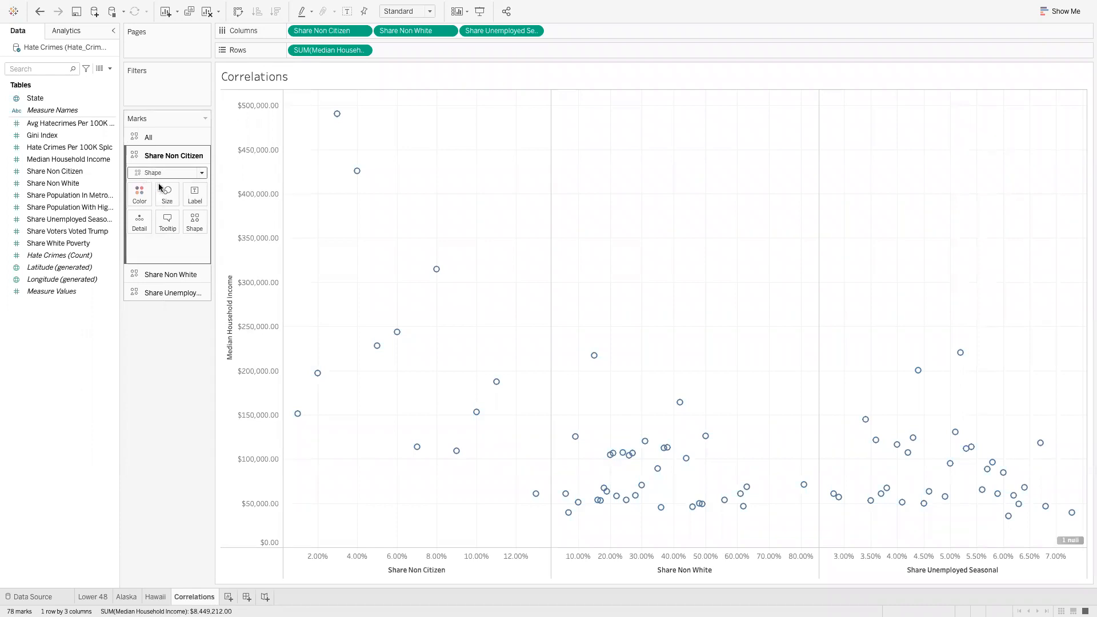
click(140, 194)
click(169, 230)
click(190, 417)
Colour the Share Unemployed Seasonal points green
click(170, 274)
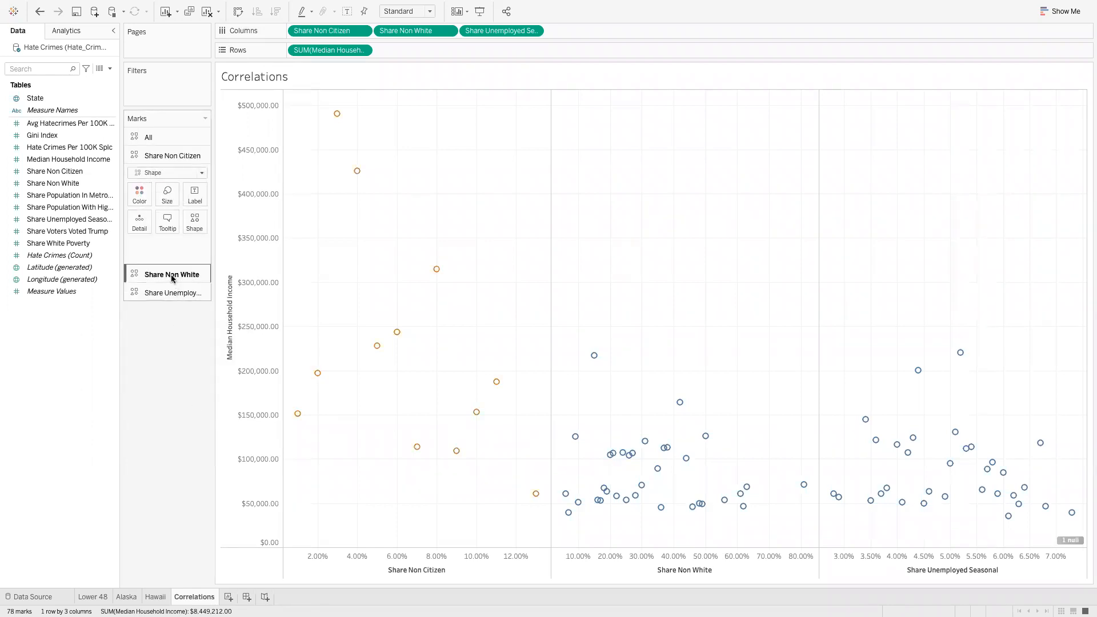
click(165, 293)
click(140, 231)
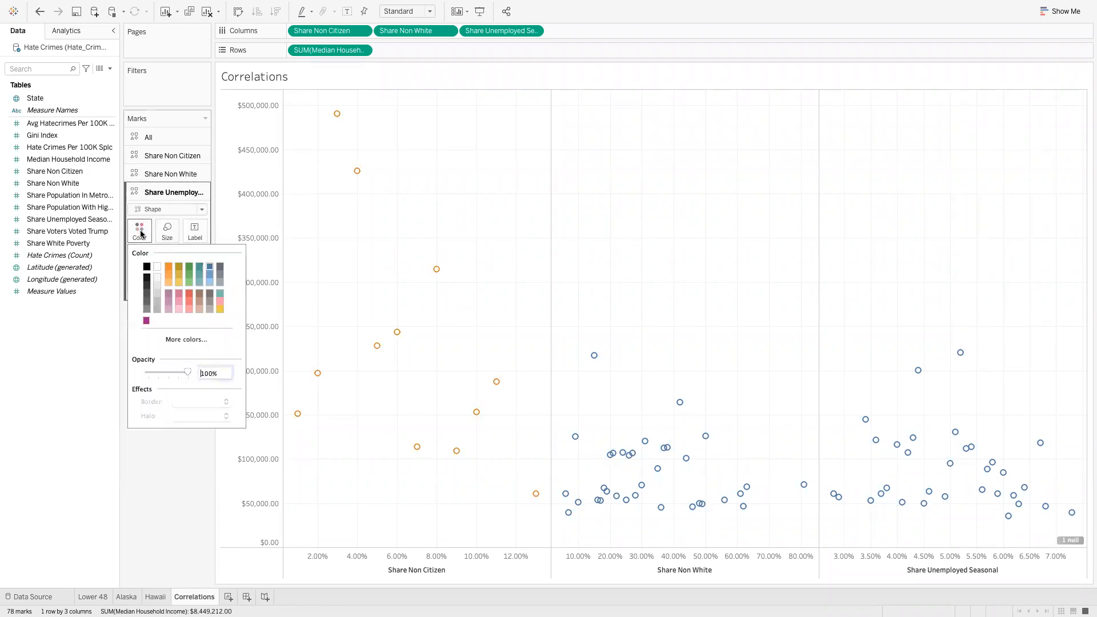
click(189, 268)
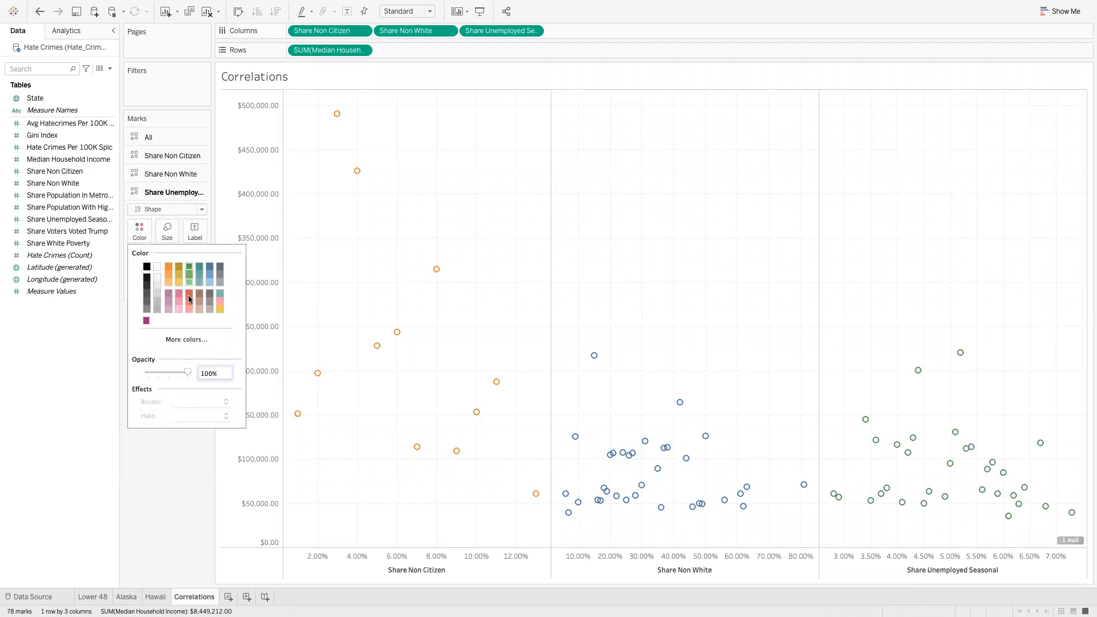
click(170, 482)
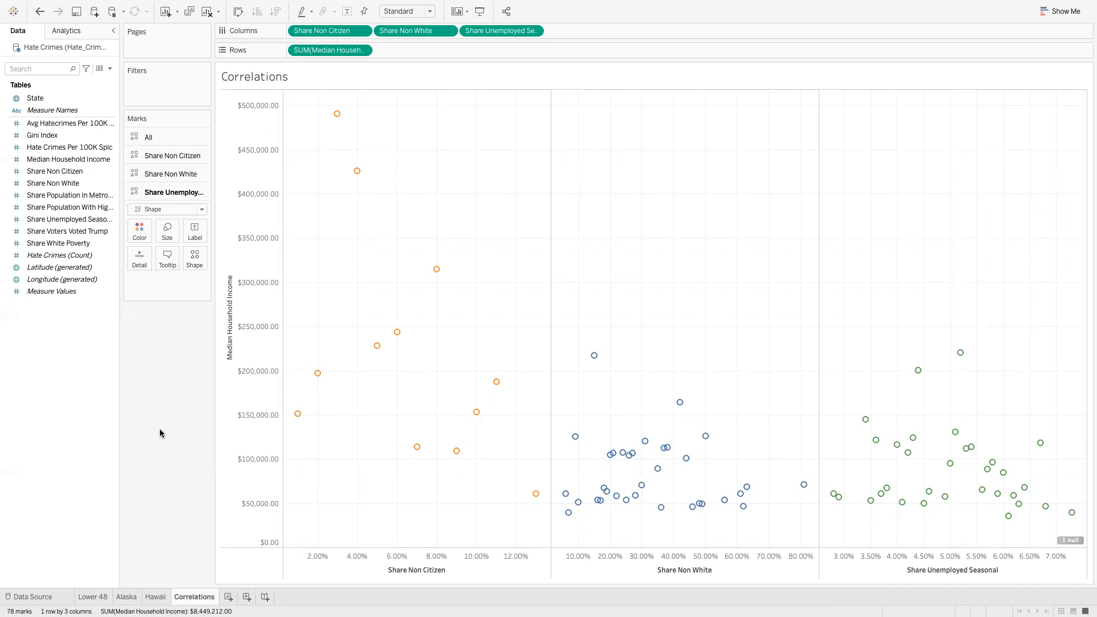
click(62, 32)
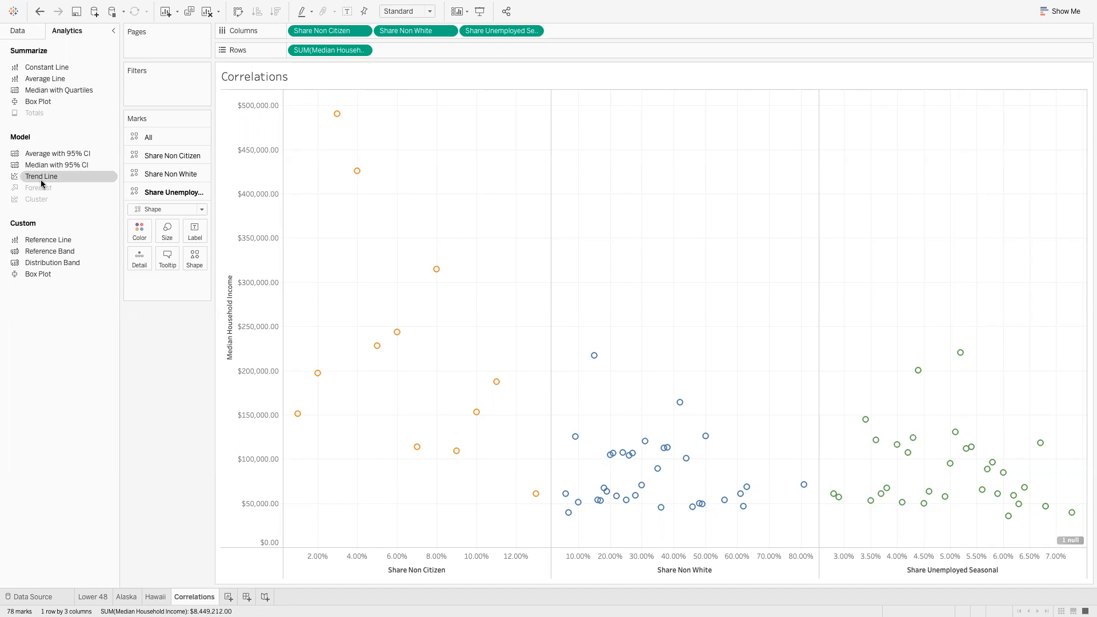
Drop a Linear trend line onto all three Median Household Income scatter plots
drag(42, 182, 322, 125)
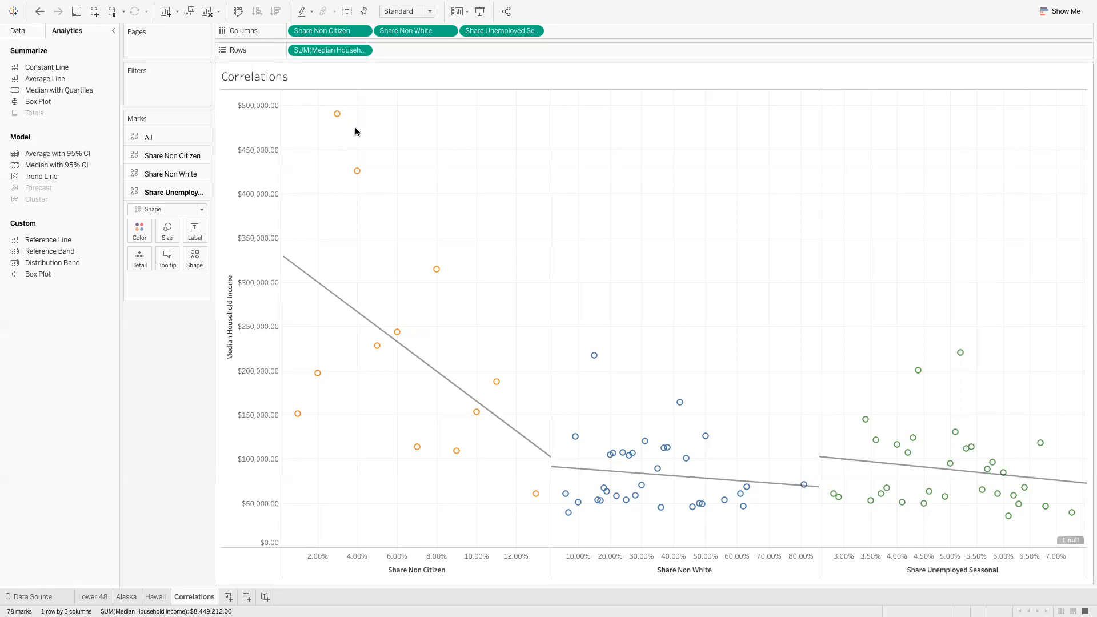
mouse_move(329, 293)
Add a worksheet named TreeMap and map all 51 states as points using State
click(228, 596)
double_click(243, 598)
text(TreeM)
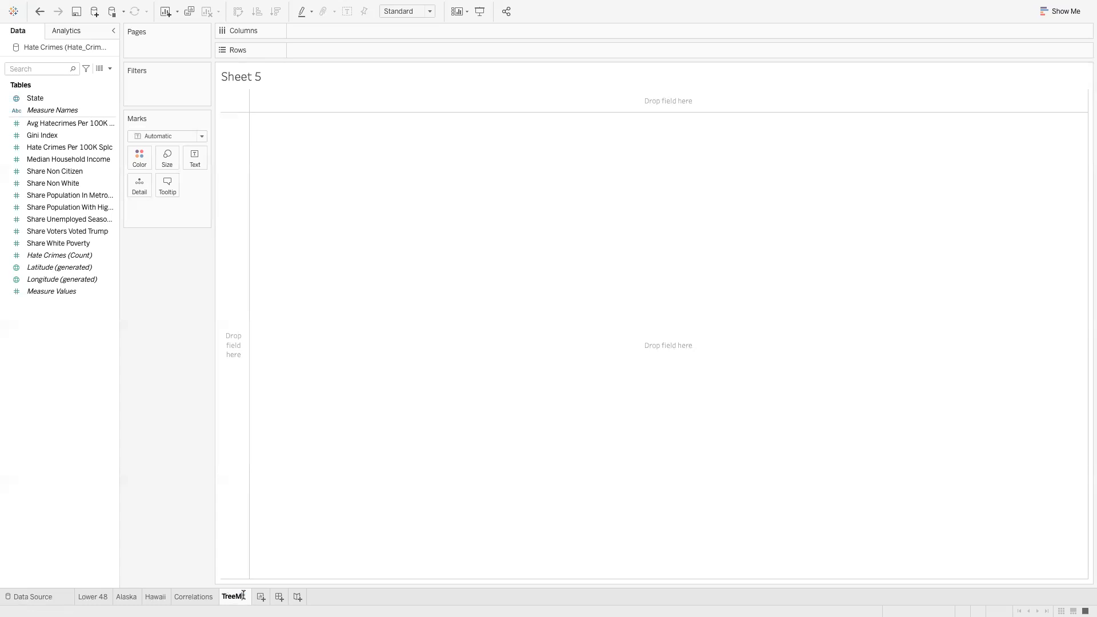
text(ap)
key(Return)
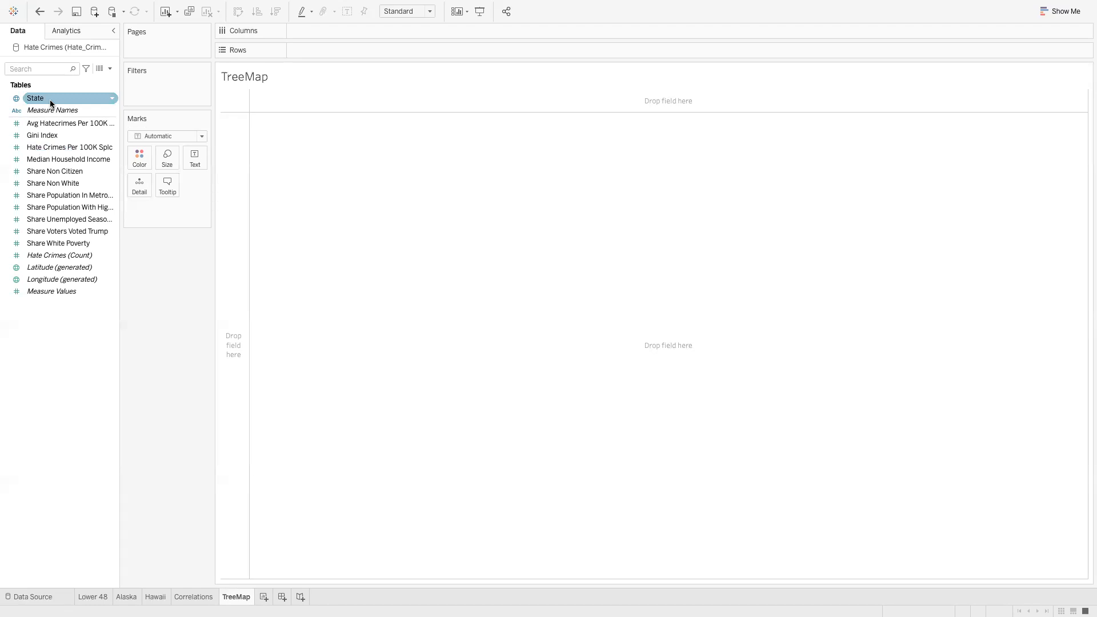
drag(50, 99, 438, 212)
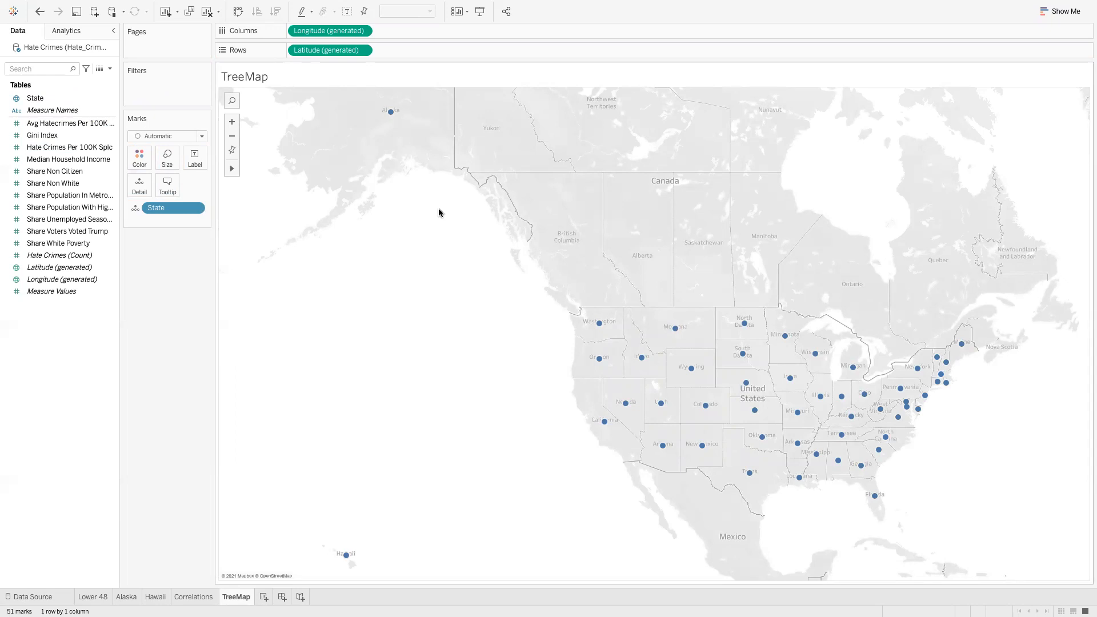
click(1050, 18)
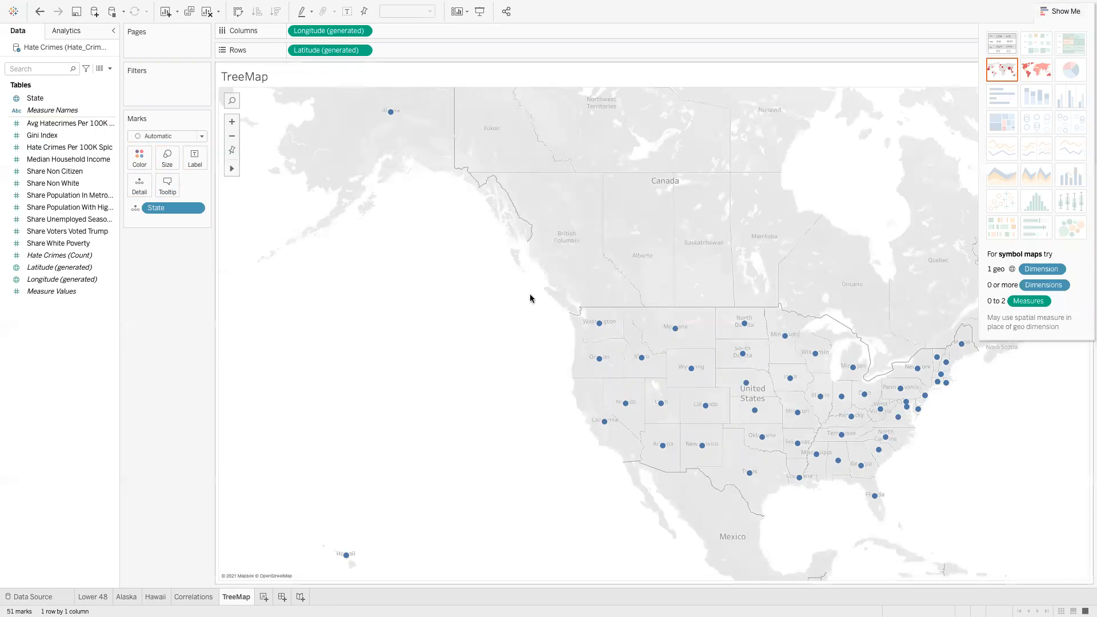
Size the state points on the map by Share Non Citizen
click(1061, 12)
click(48, 184)
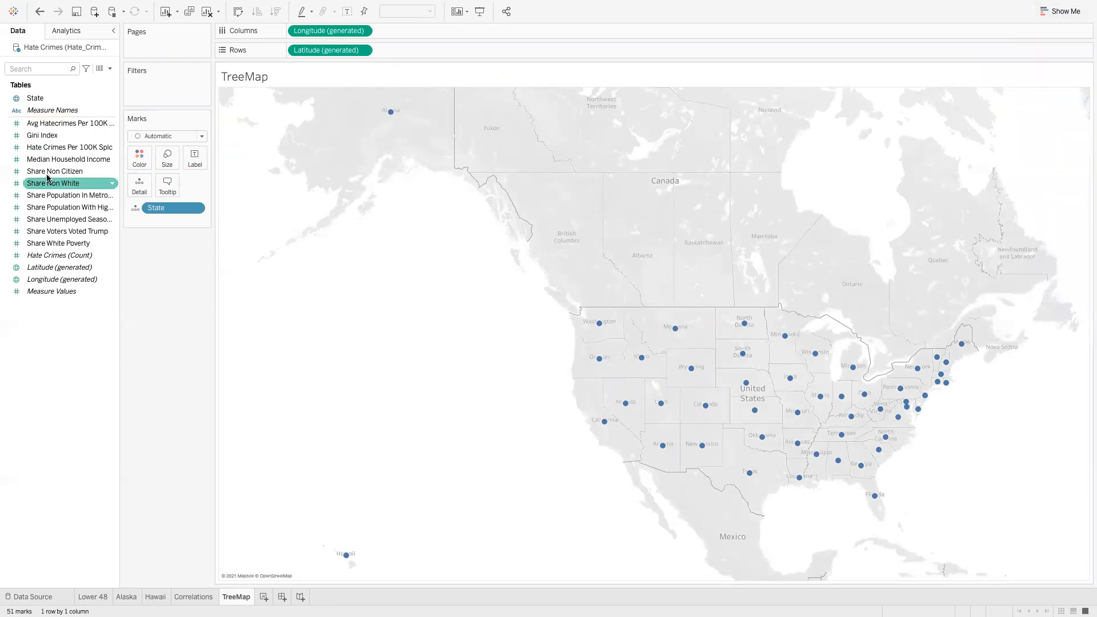
drag(47, 180, 637, 384)
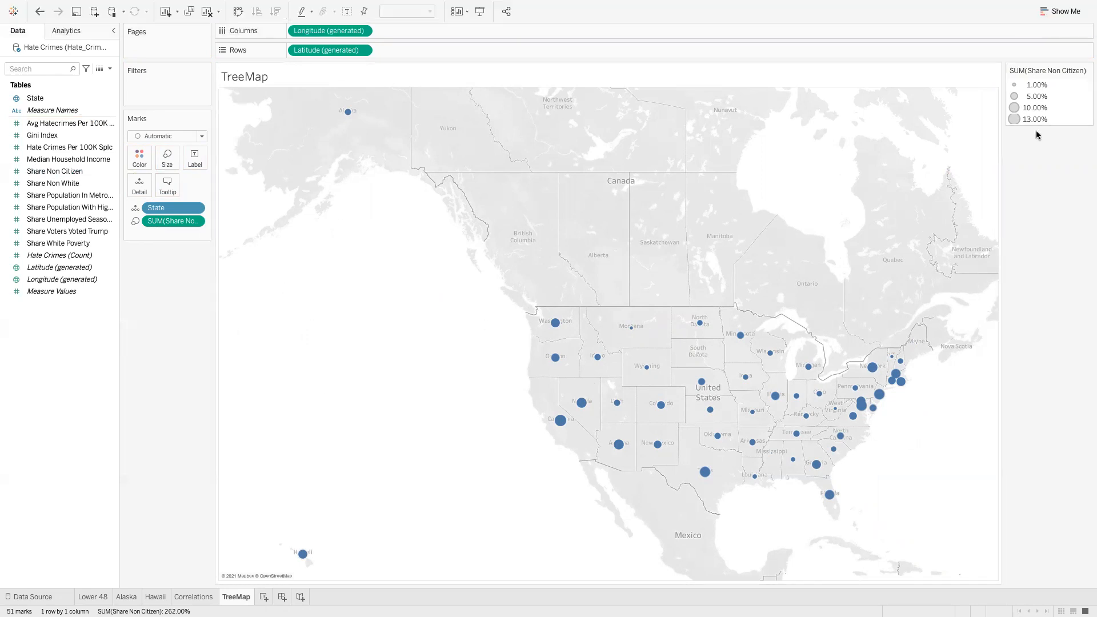
Try packed bubbles, box-and-whisker and circle views of Share Non Citizen from Show Me
click(1058, 12)
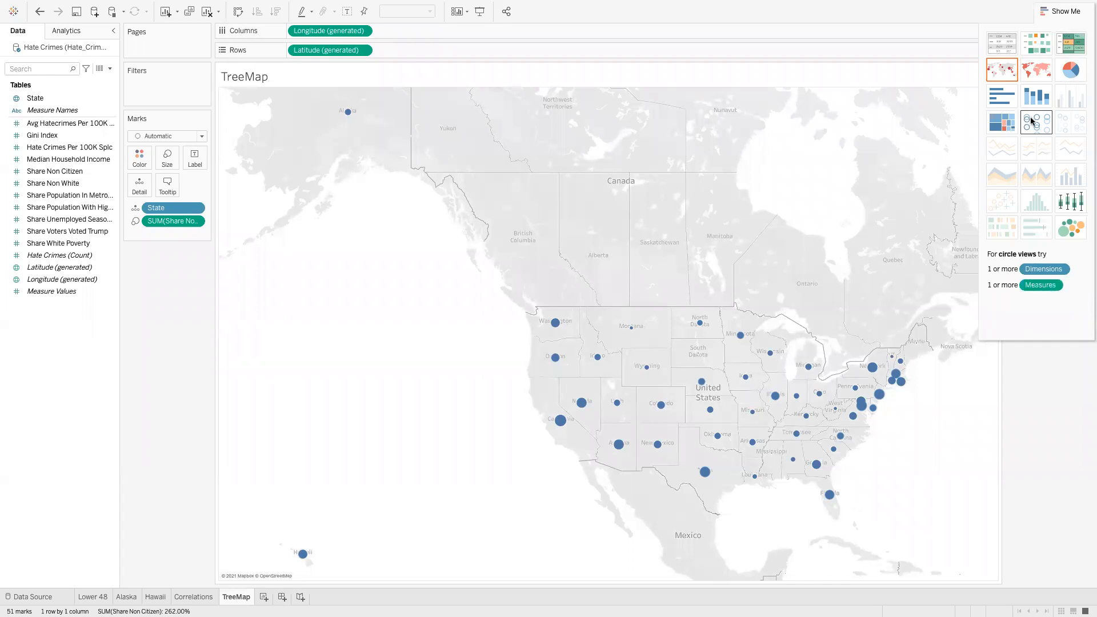
click(1067, 230)
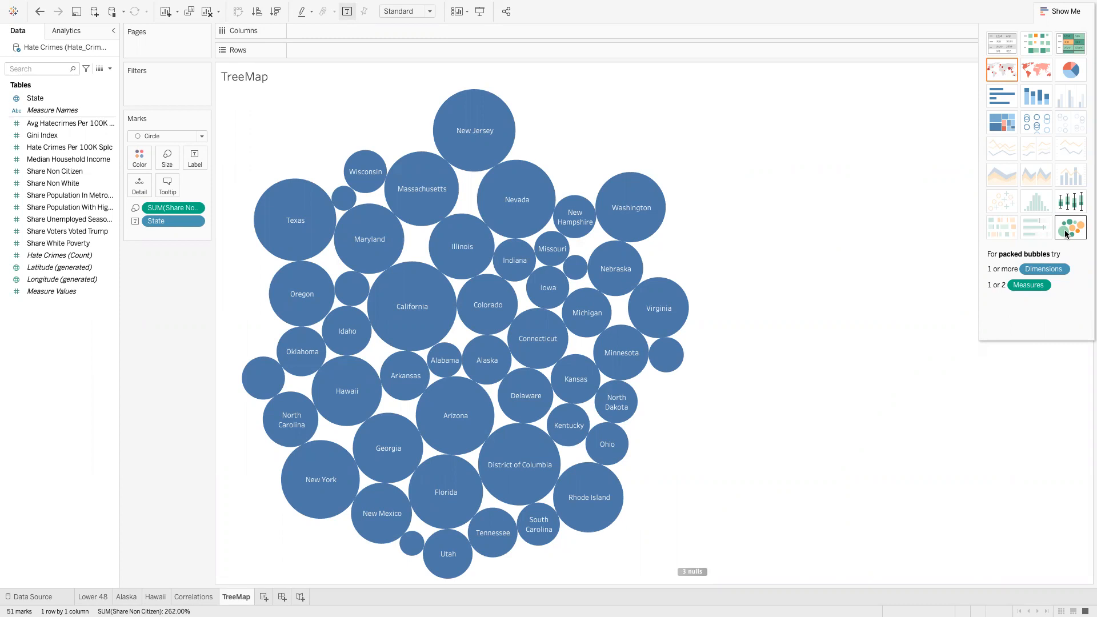
click(1071, 205)
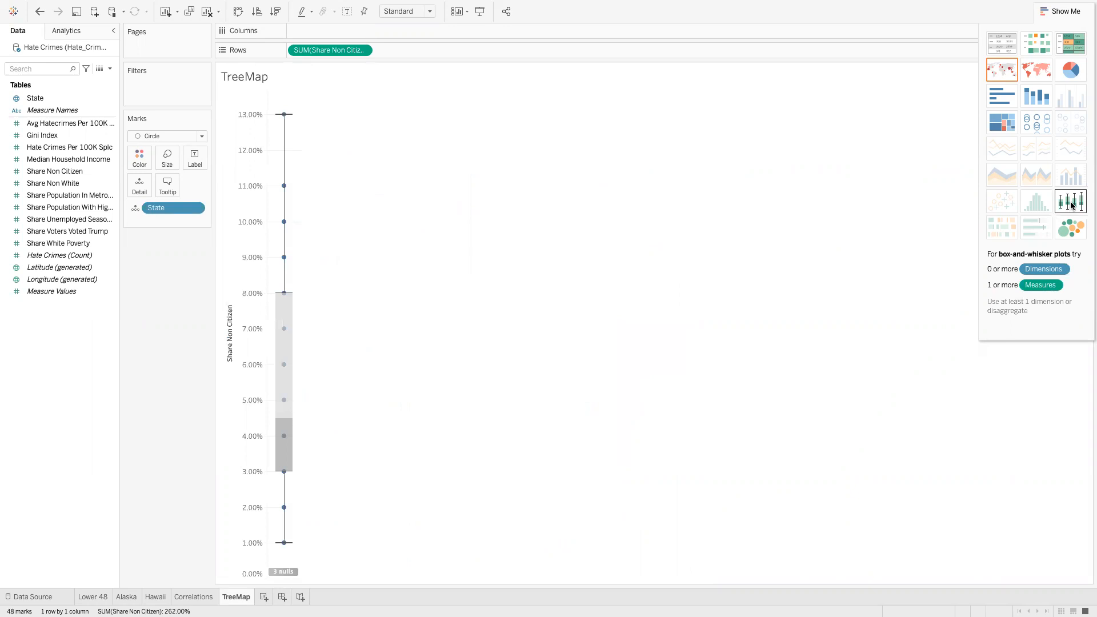
click(1033, 122)
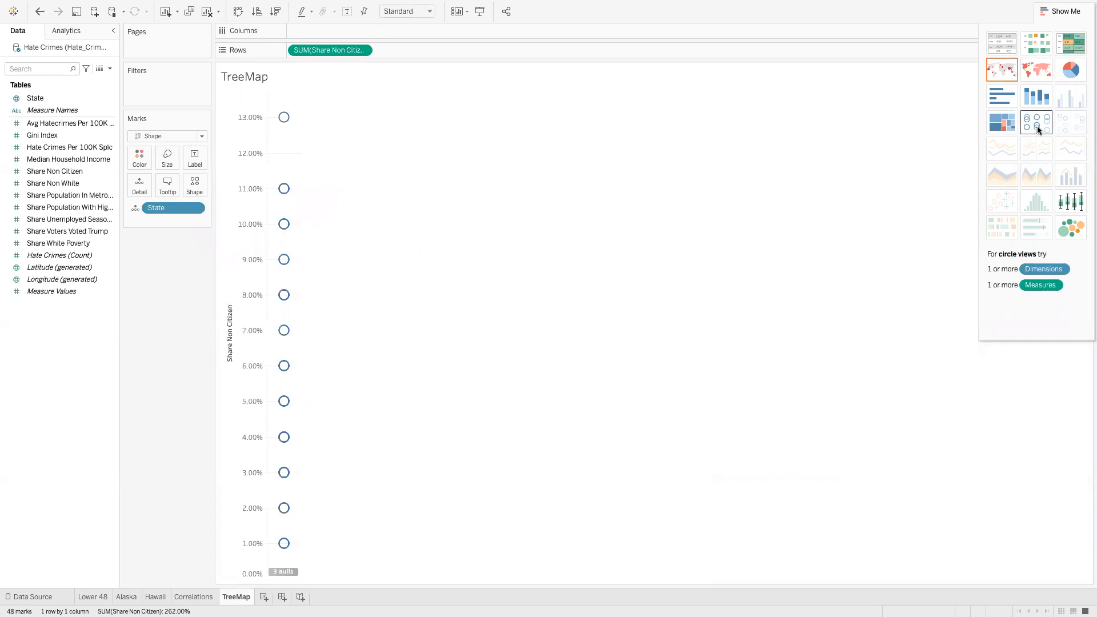
mouse_move(289, 124)
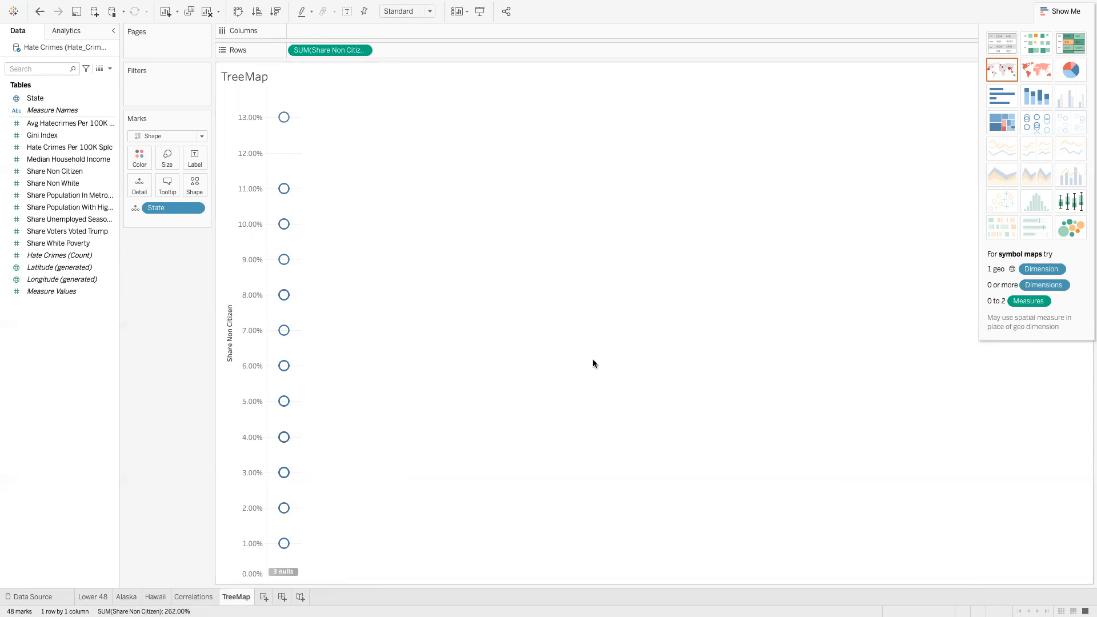
Try treemap, bar, pie, highlight-table and text-table views of Share Non Citizen
click(1002, 124)
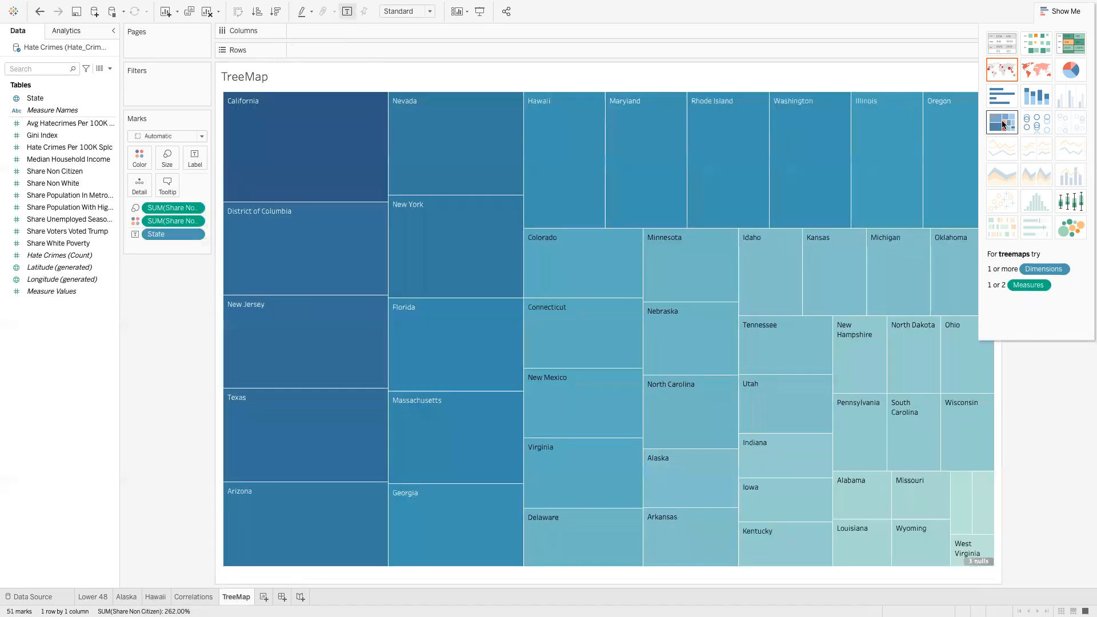
key(ctrl+z)
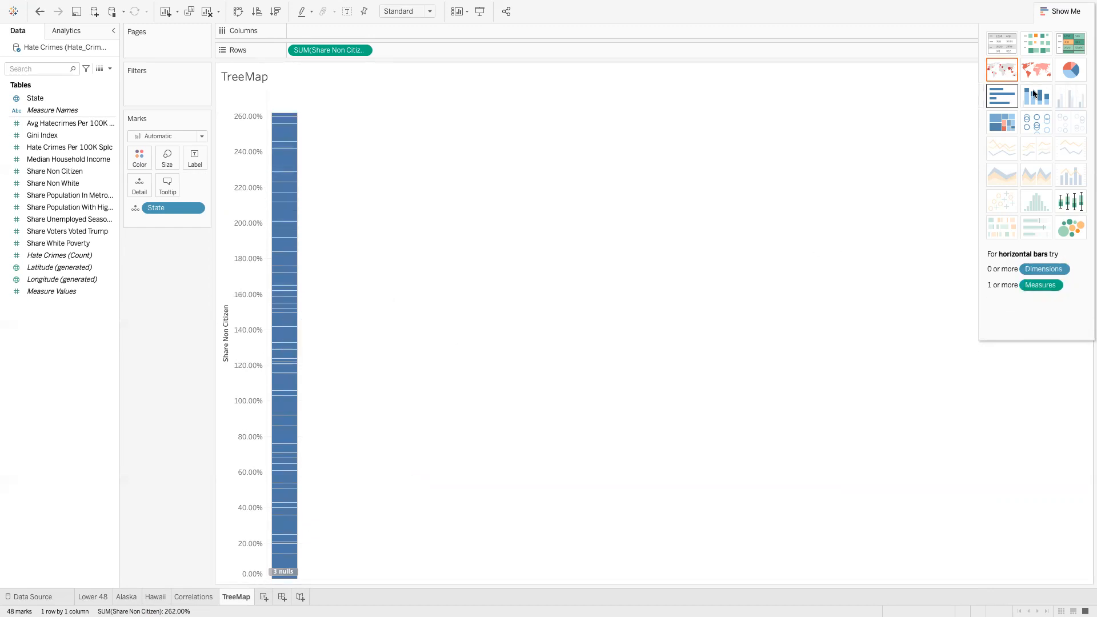
click(1005, 96)
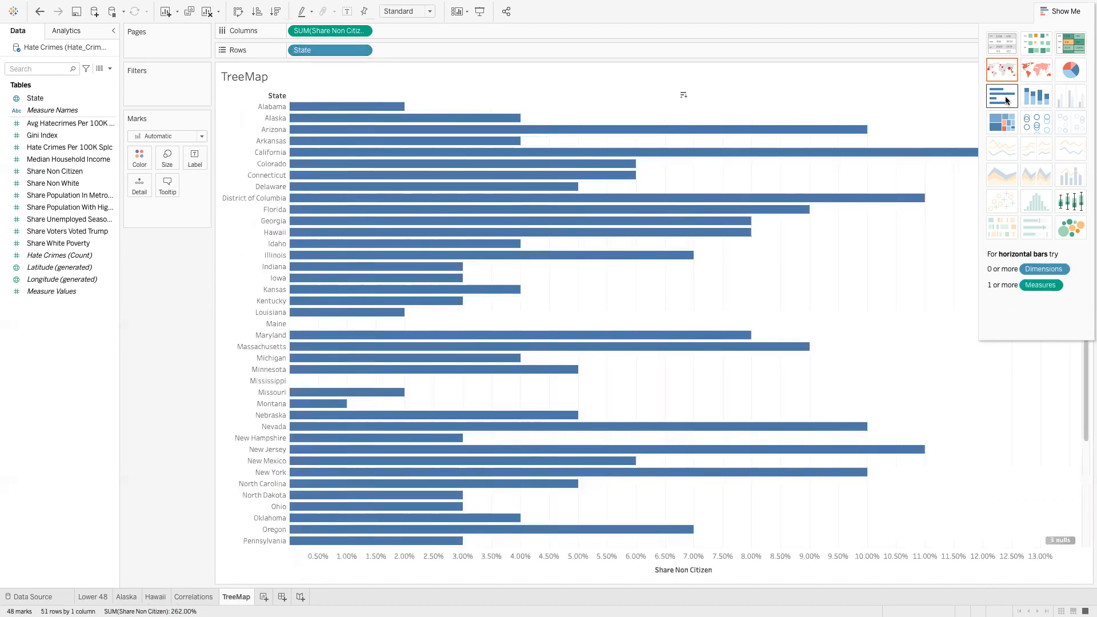
click(1073, 77)
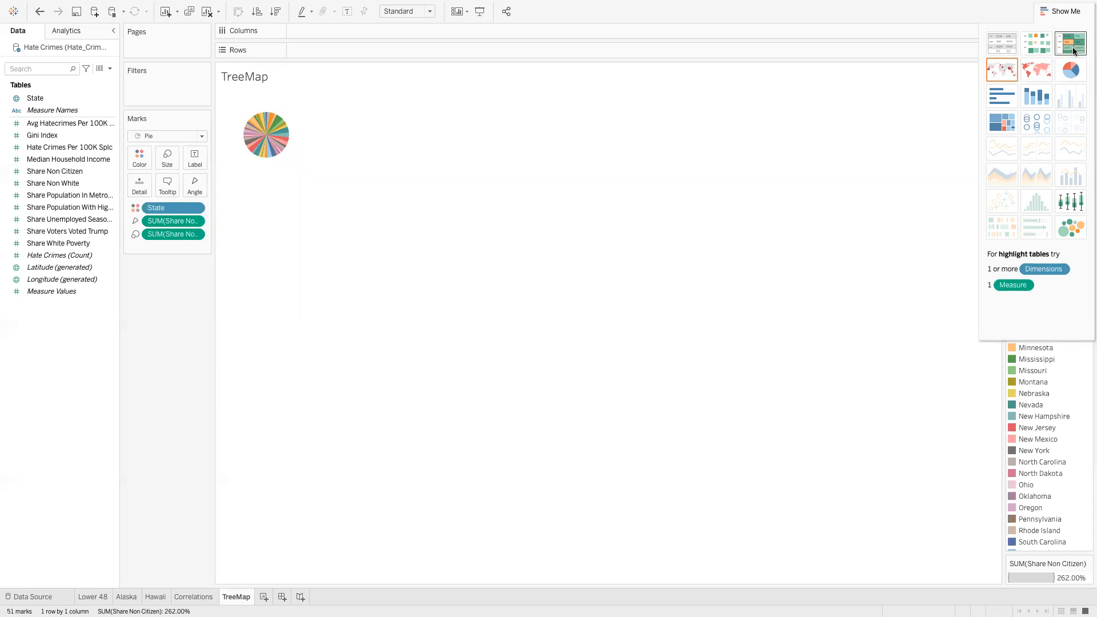
click(1072, 51)
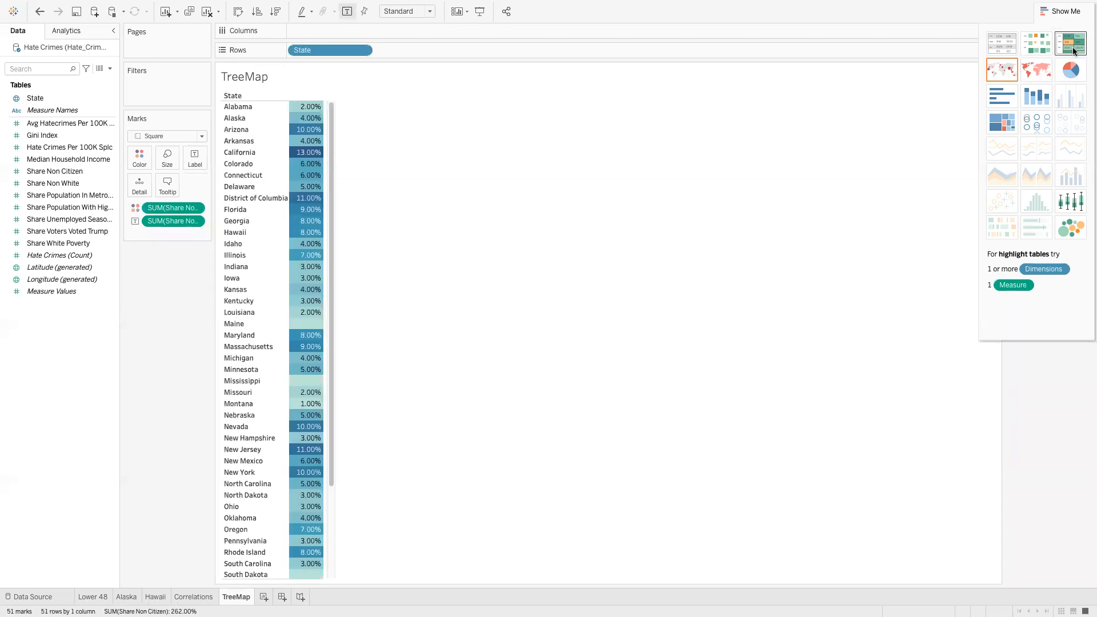
click(1009, 46)
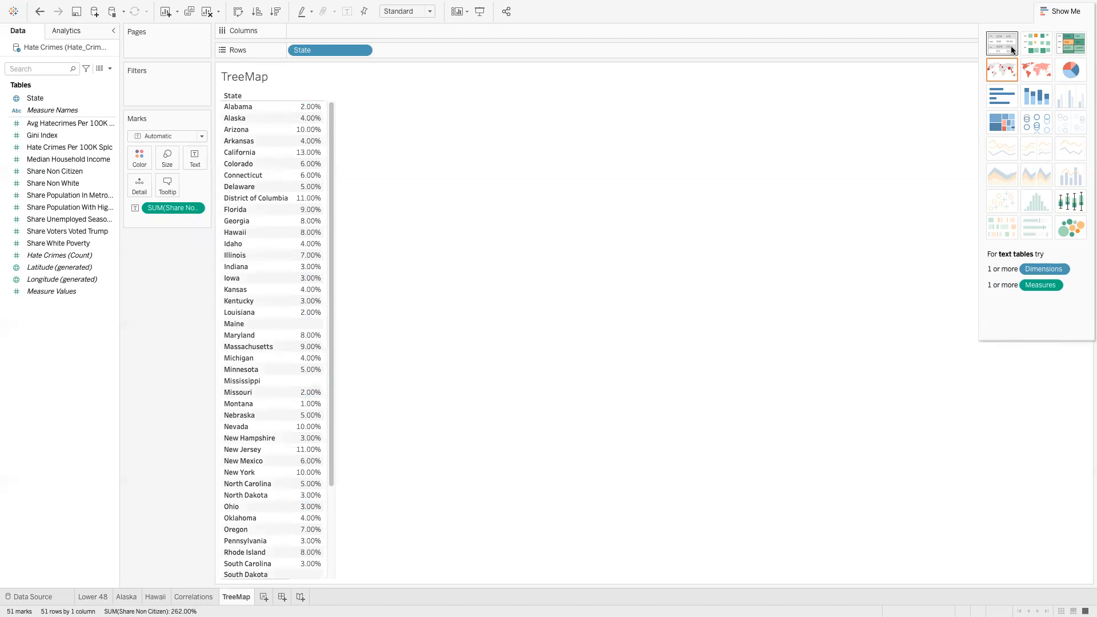
Settle on a treemap of 51 states sized and shaded by Share Non Citizen
click(1001, 126)
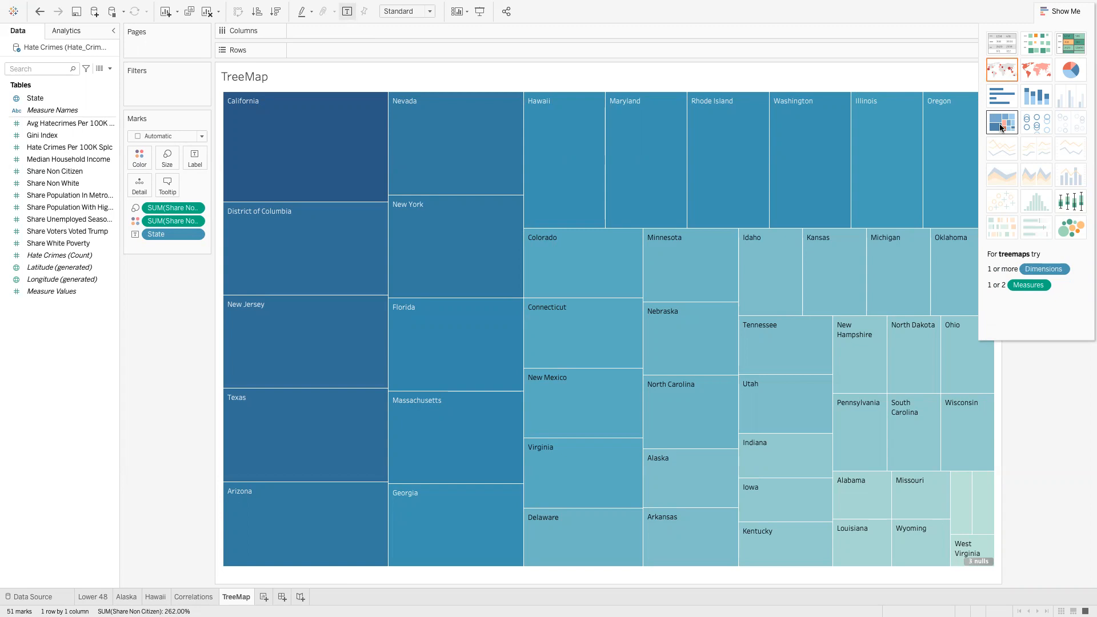
click(1064, 13)
click(1059, 13)
mouse_move(1004, 121)
click(1050, 16)
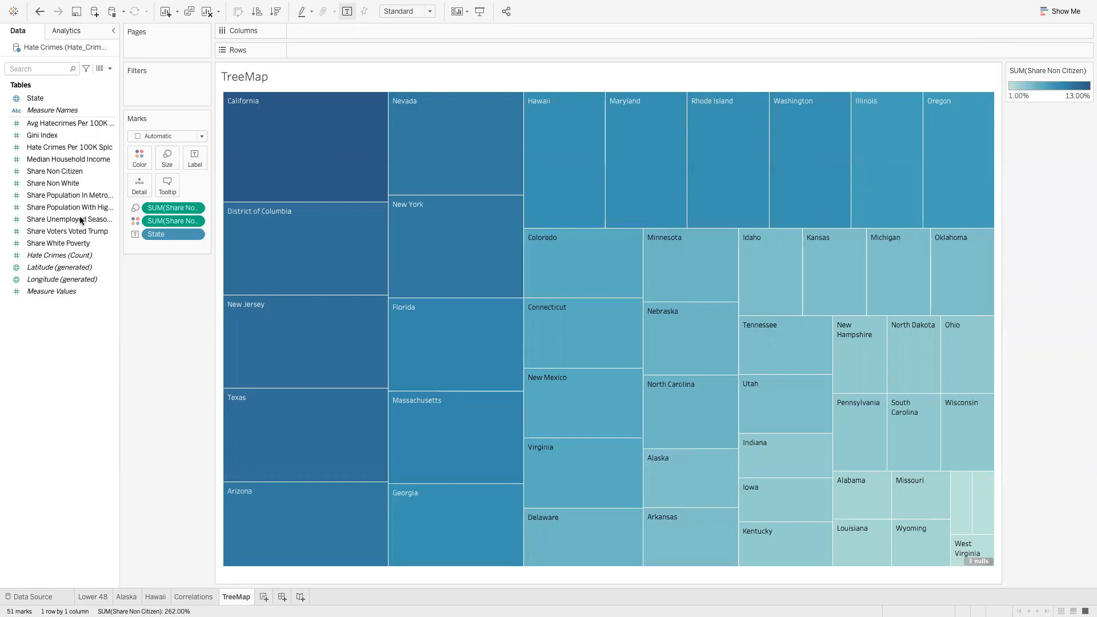
Apply the Orange-Blue Diverging palette to the treemap's Share Non Citizen colours
click(138, 163)
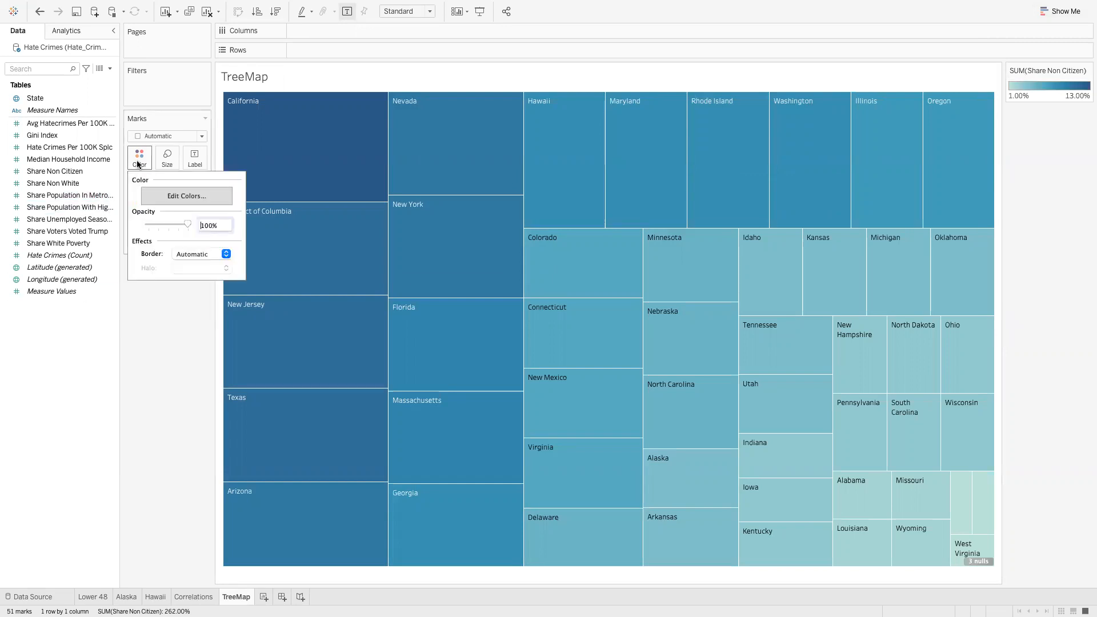
click(153, 196)
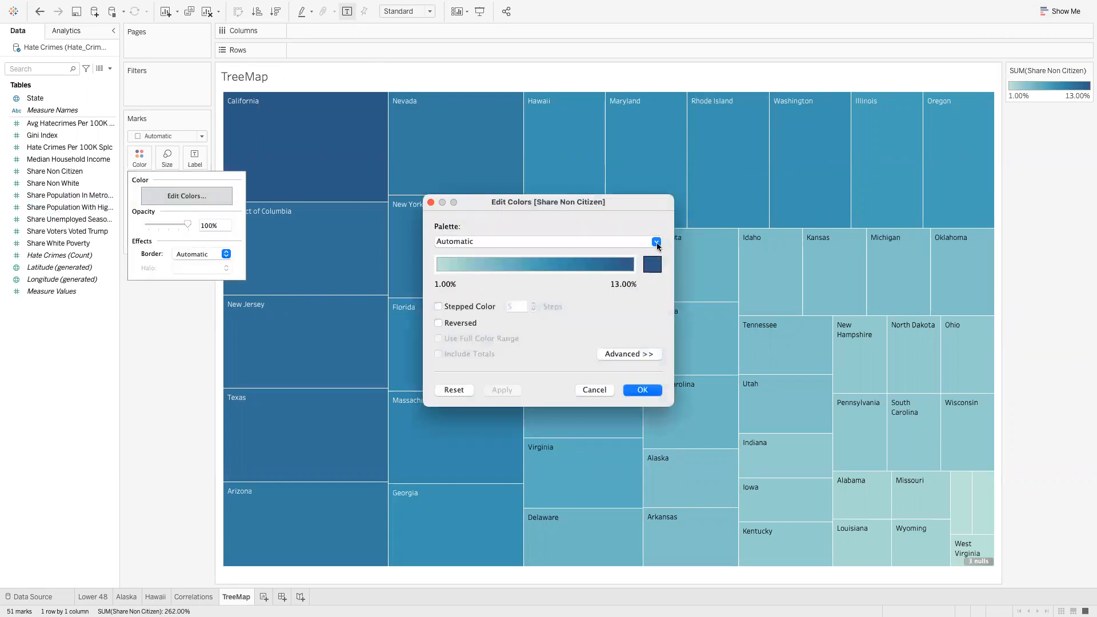
click(656, 242)
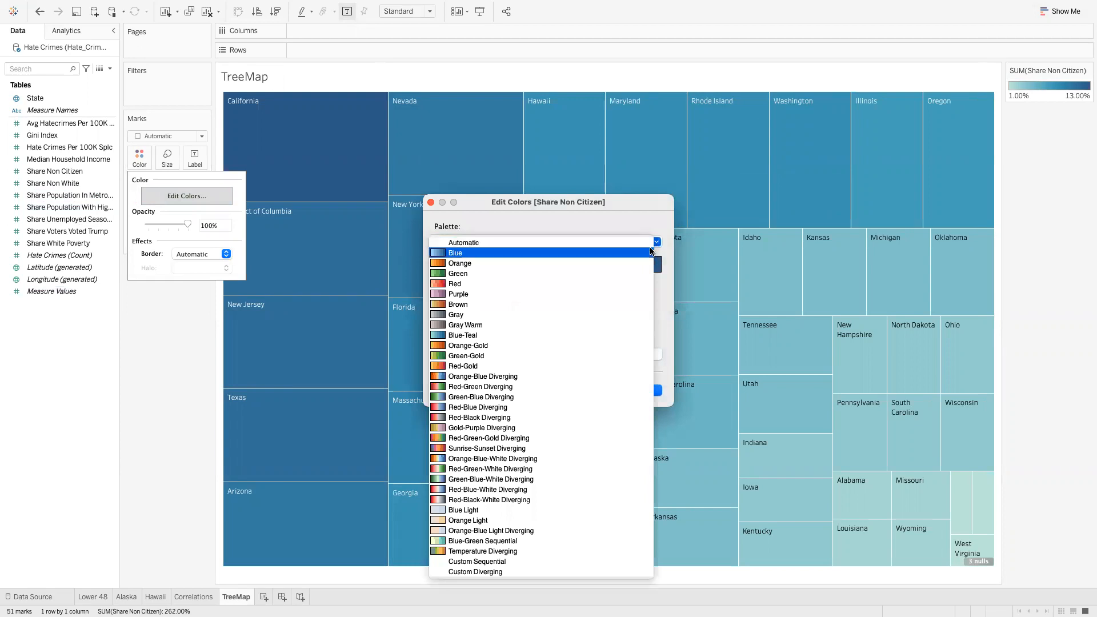
click(539, 376)
click(641, 388)
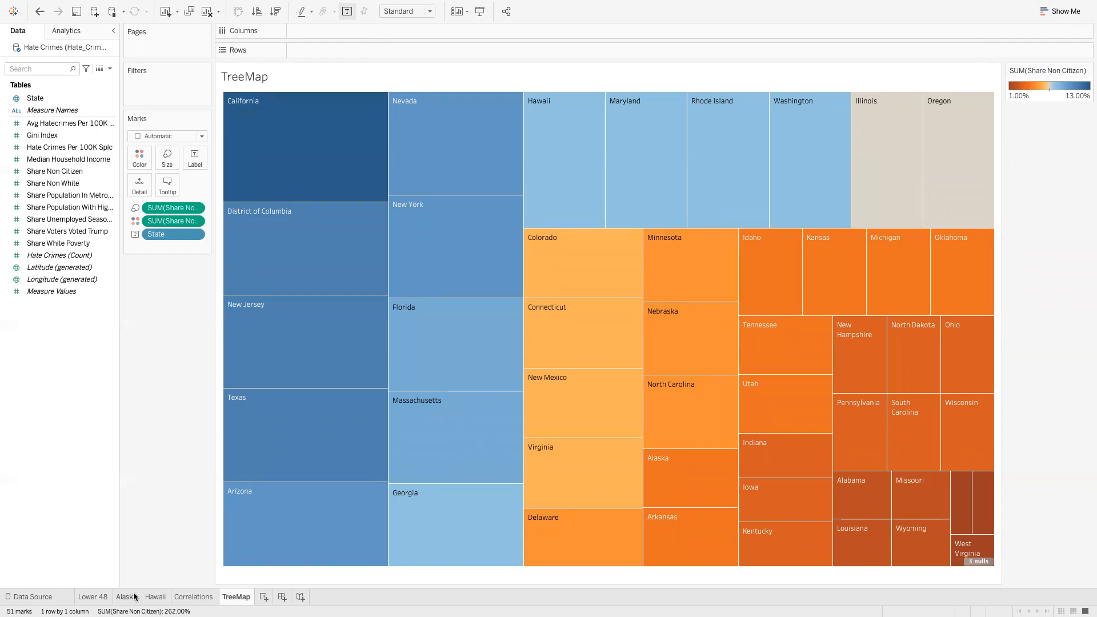
Add a new worksheet named 'Crime by State'
click(263, 598)
double_click(264, 599)
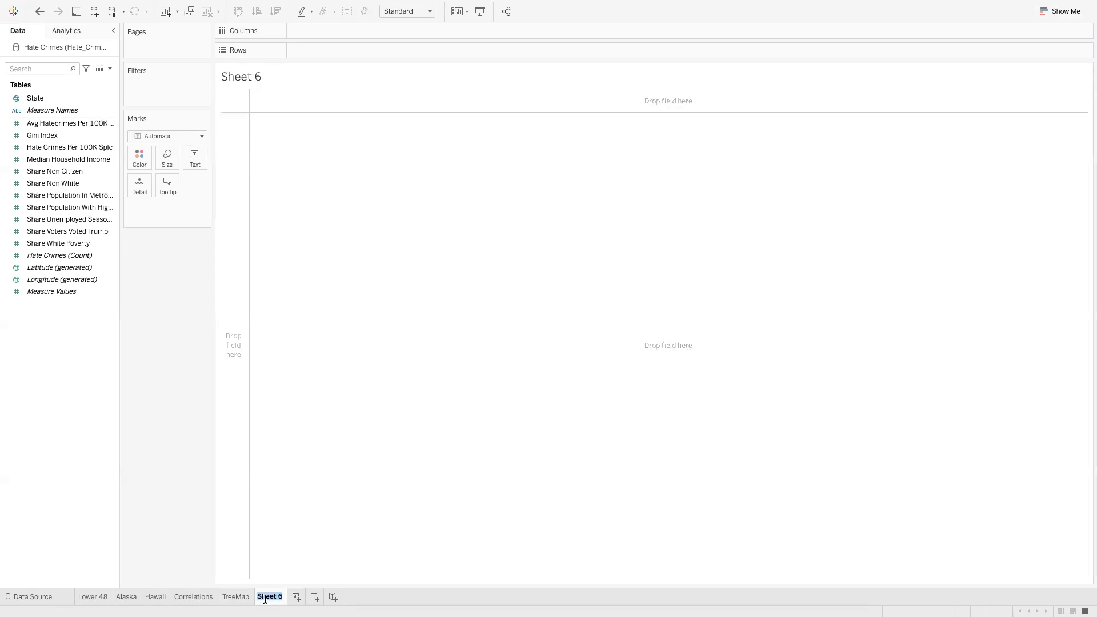
text(Crime by State)
key(Return)
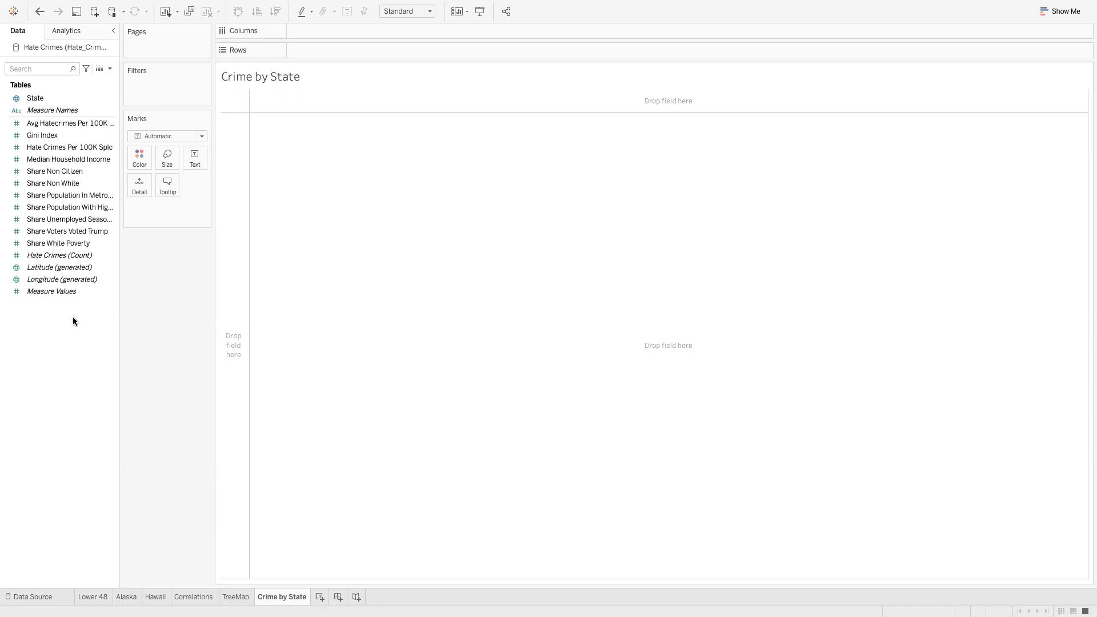
Chart Hate Crimes Per 100K Splc as bars, one per State
click(50, 101)
drag(51, 102, 323, 36)
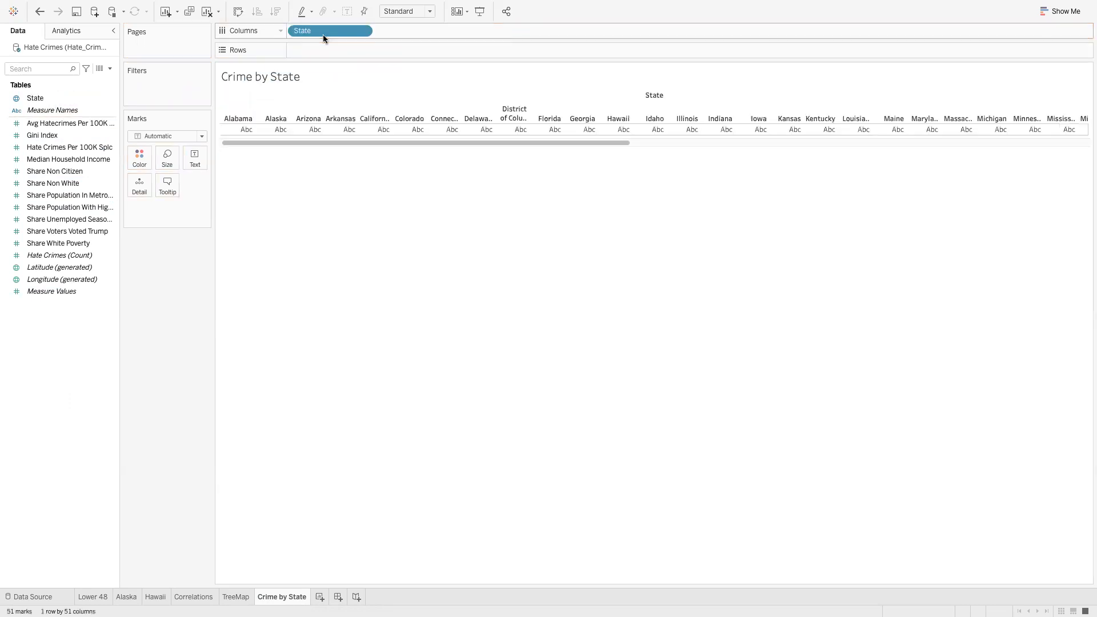
click(82, 148)
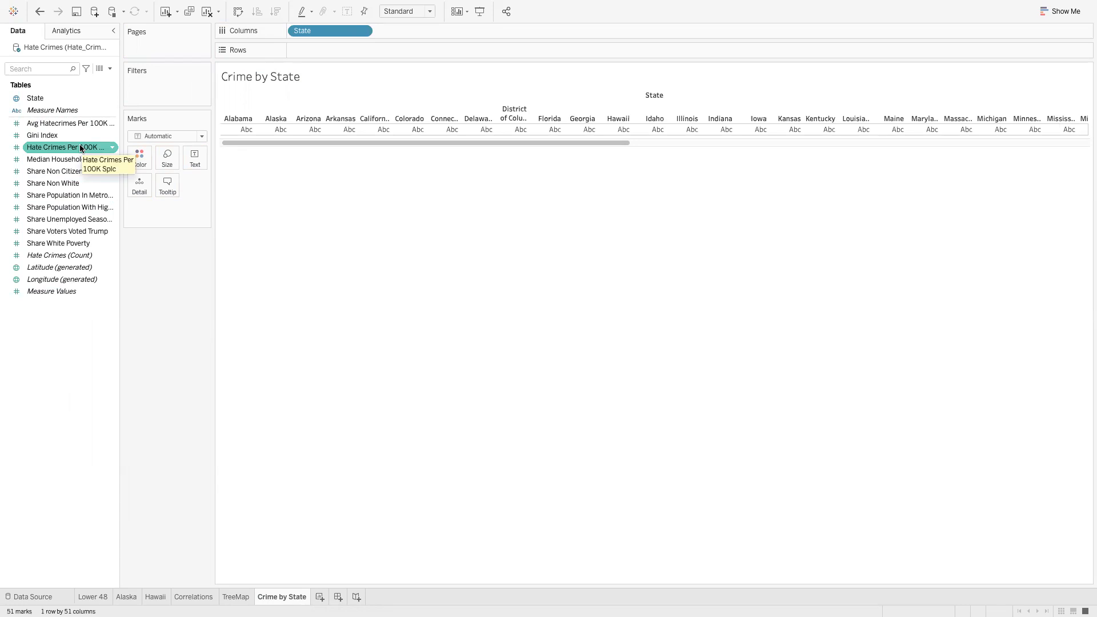
drag(81, 147, 352, 53)
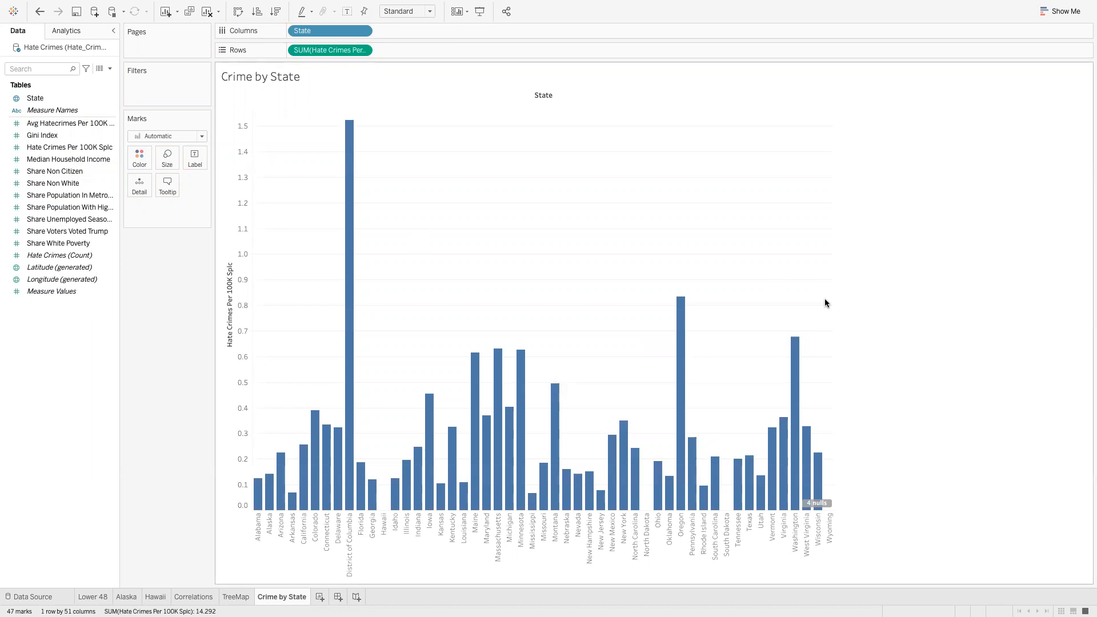
Make the bars horizontal and sort states from highest to lowest hate crime rate
click(239, 15)
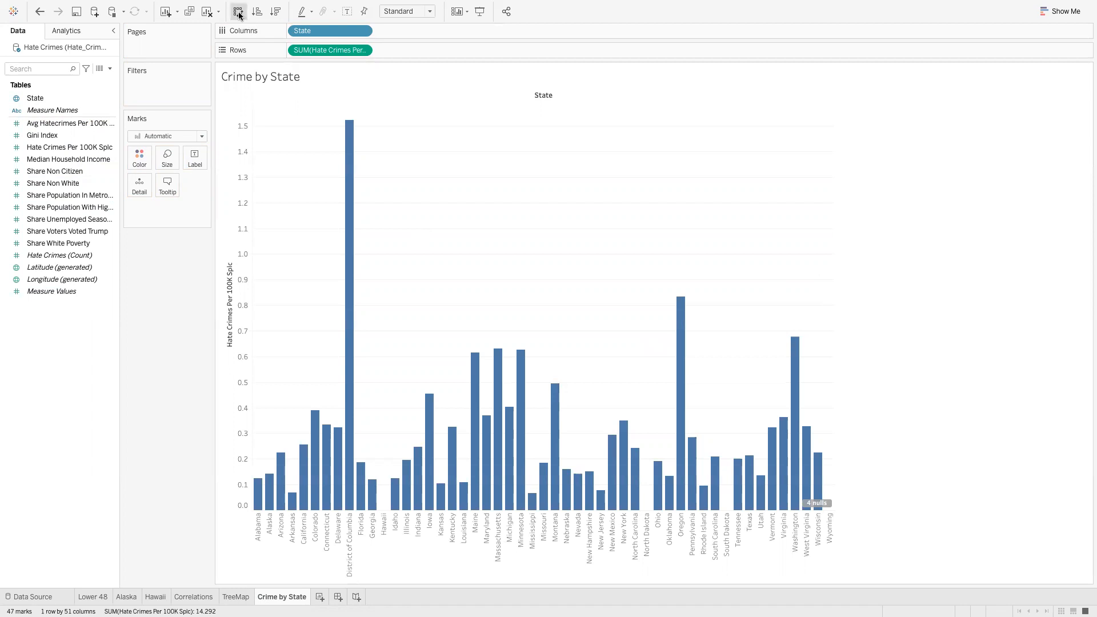
click(239, 15)
click(239, 16)
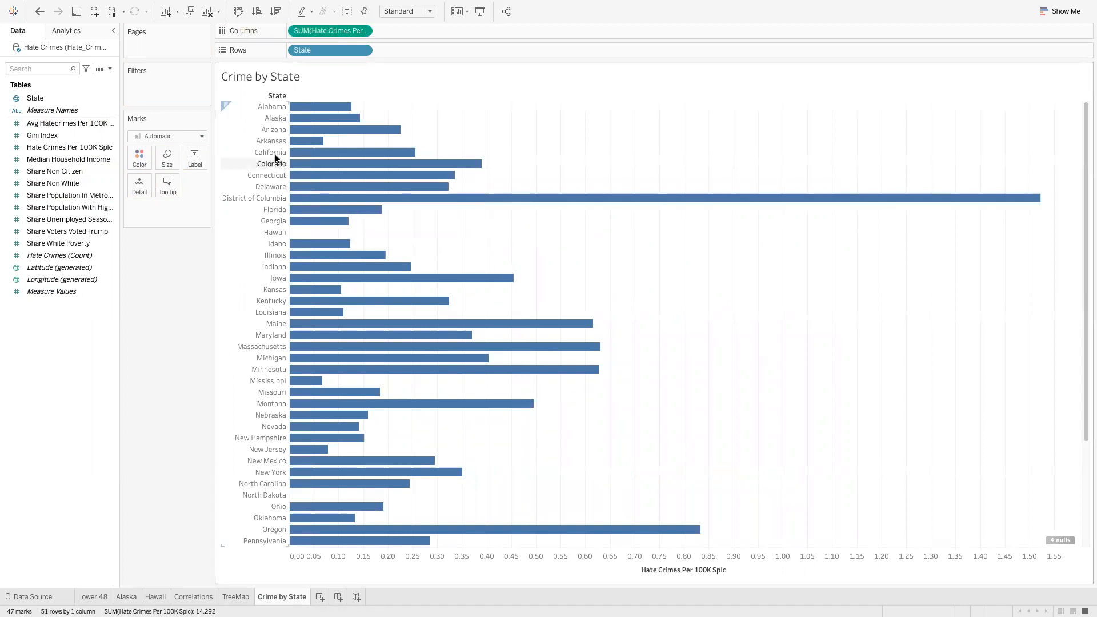
click(258, 13)
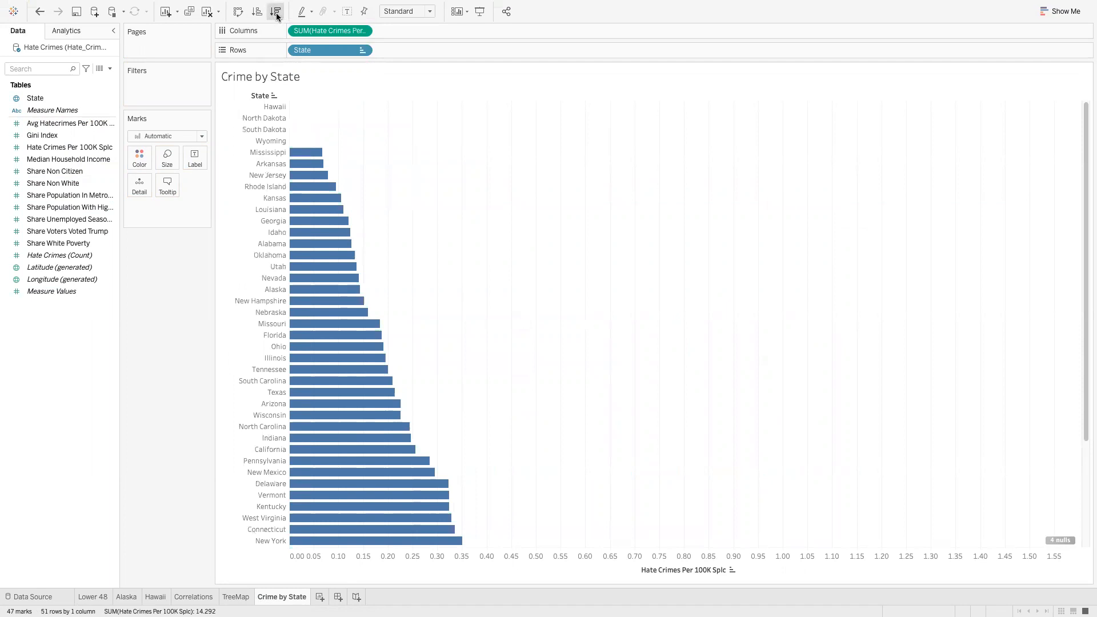
click(276, 11)
click(258, 11)
click(276, 11)
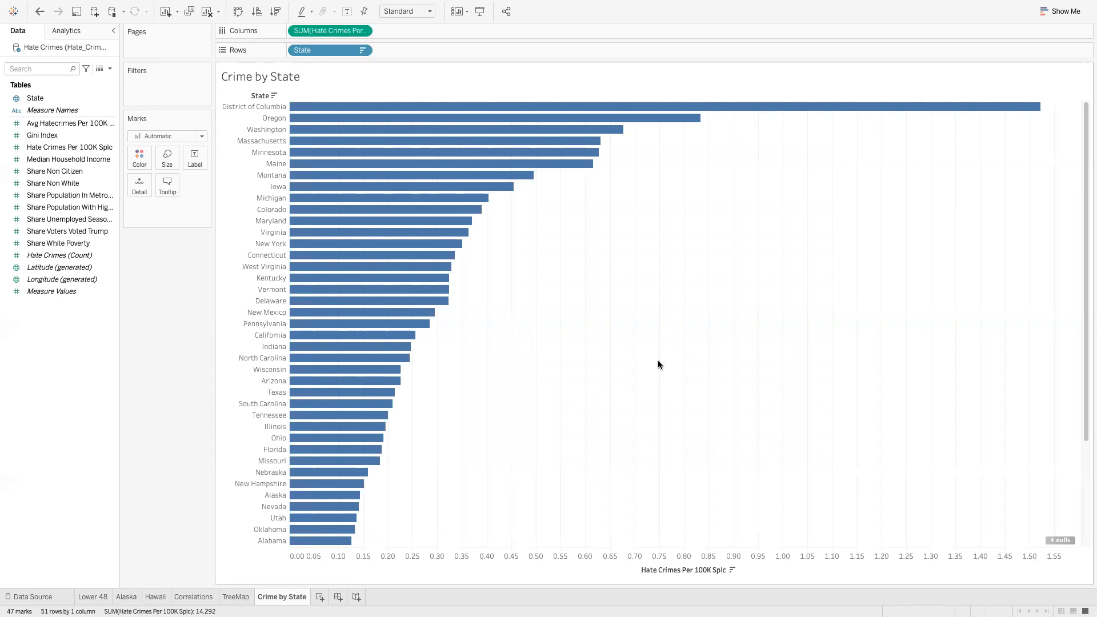
Filter out the 4 null hate-crime values, leaving 47 state bars
click(1061, 540)
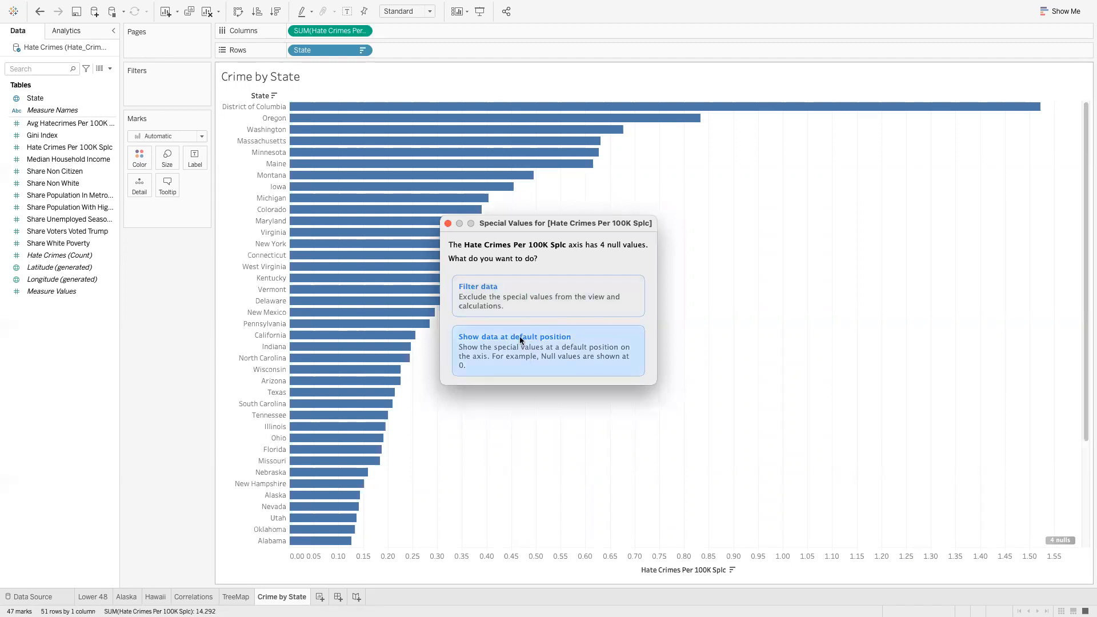
click(500, 305)
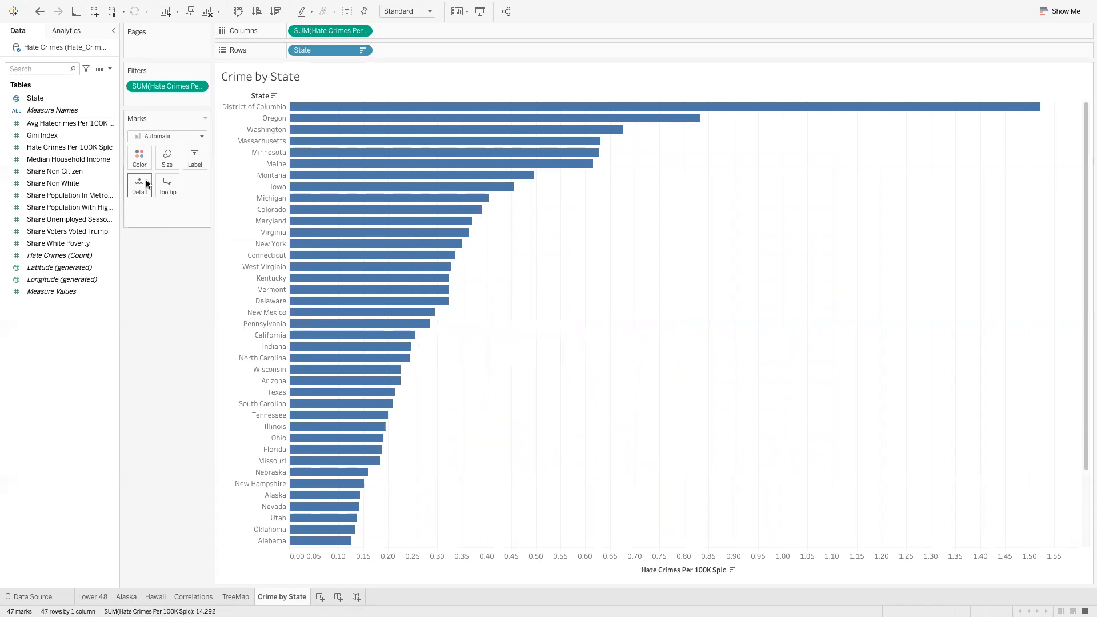
Change the Crime by State bar colour from blue to green
click(139, 160)
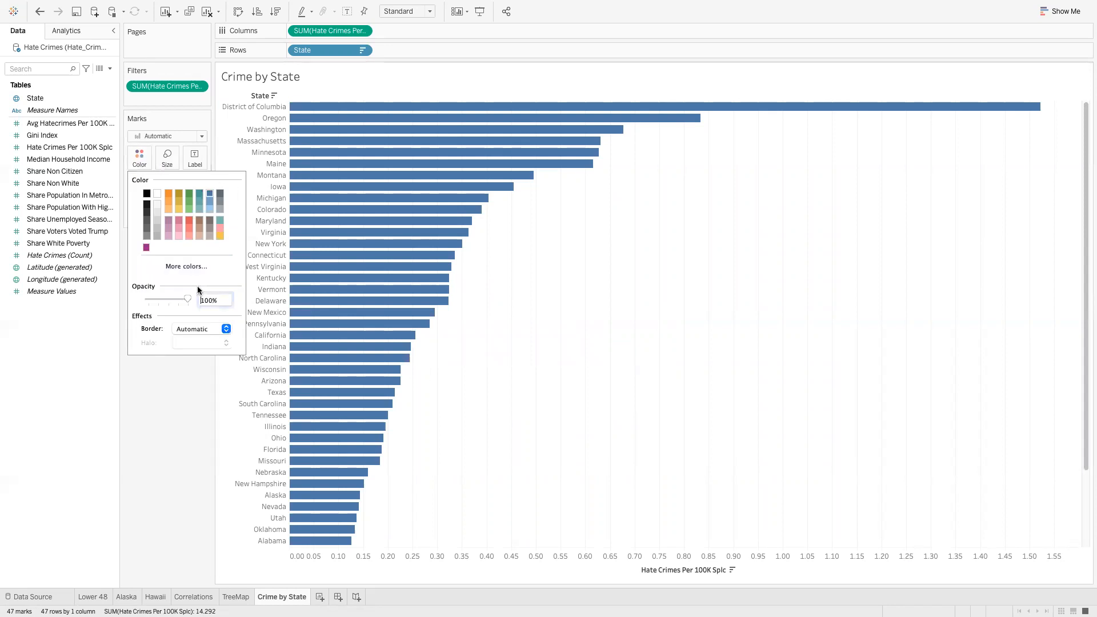
click(190, 208)
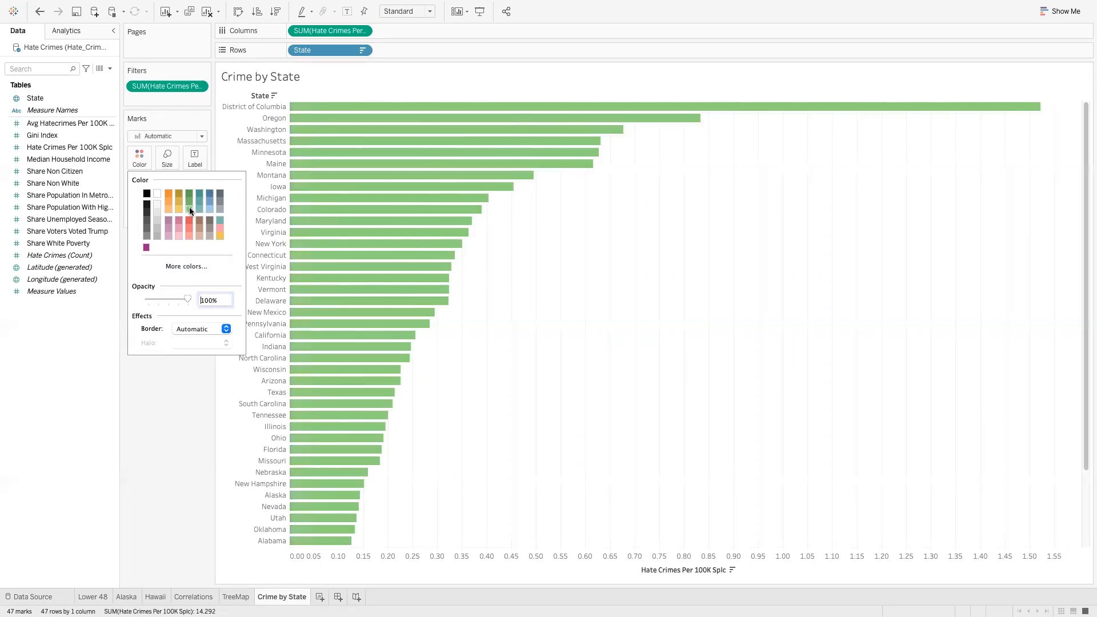
click(663, 354)
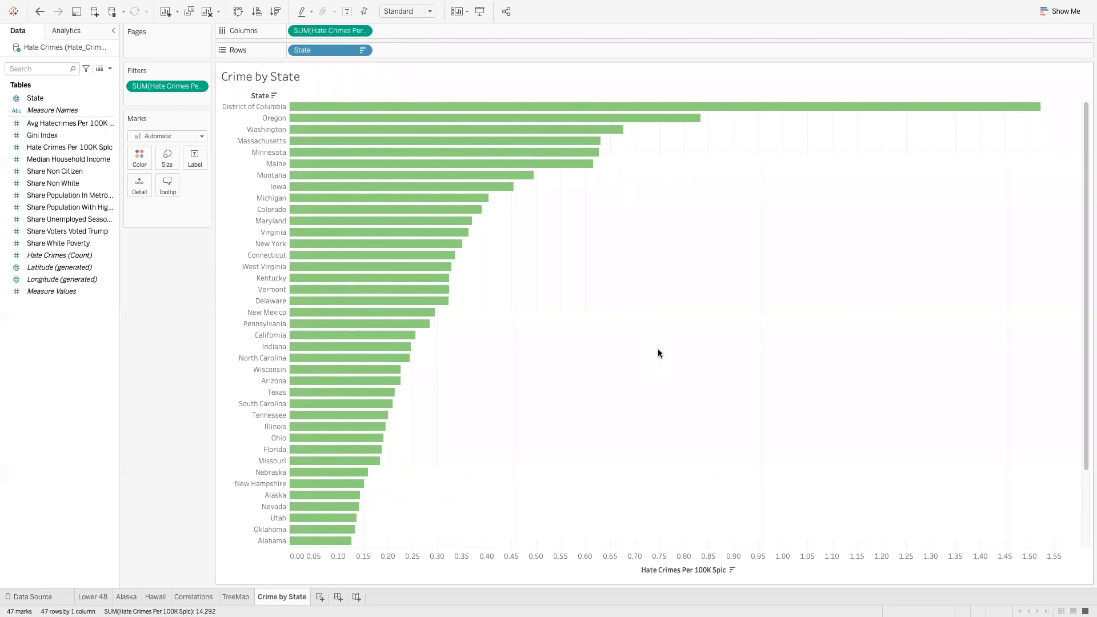
Add a new worksheet, naming it Correlations 2 first, then renaming it Trump
click(320, 596)
double_click(329, 597)
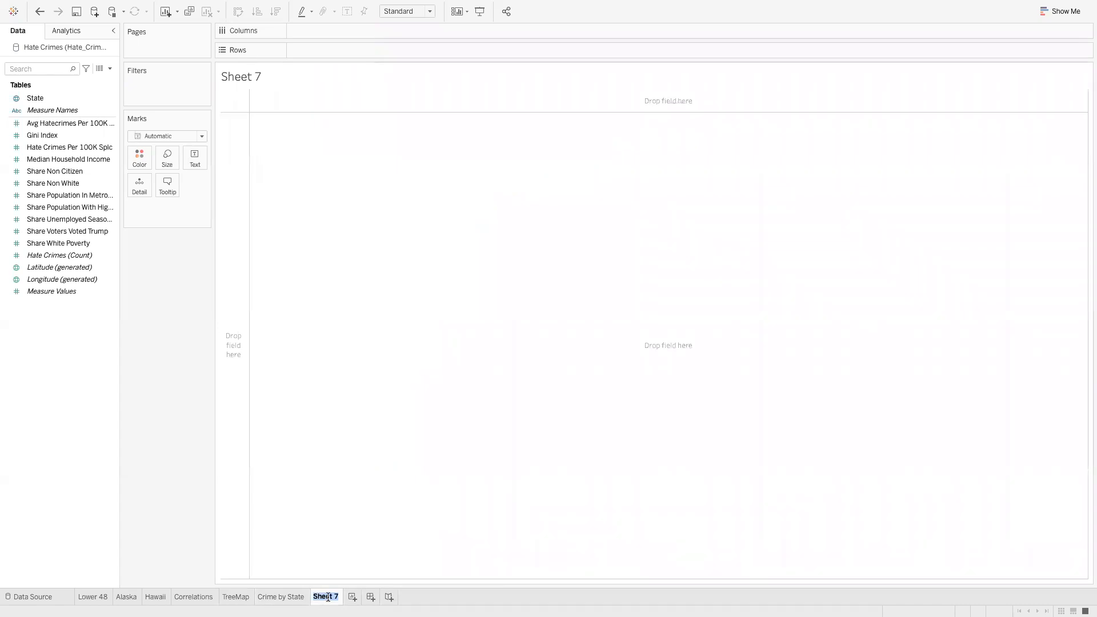
text(Correlations 2)
key(Return)
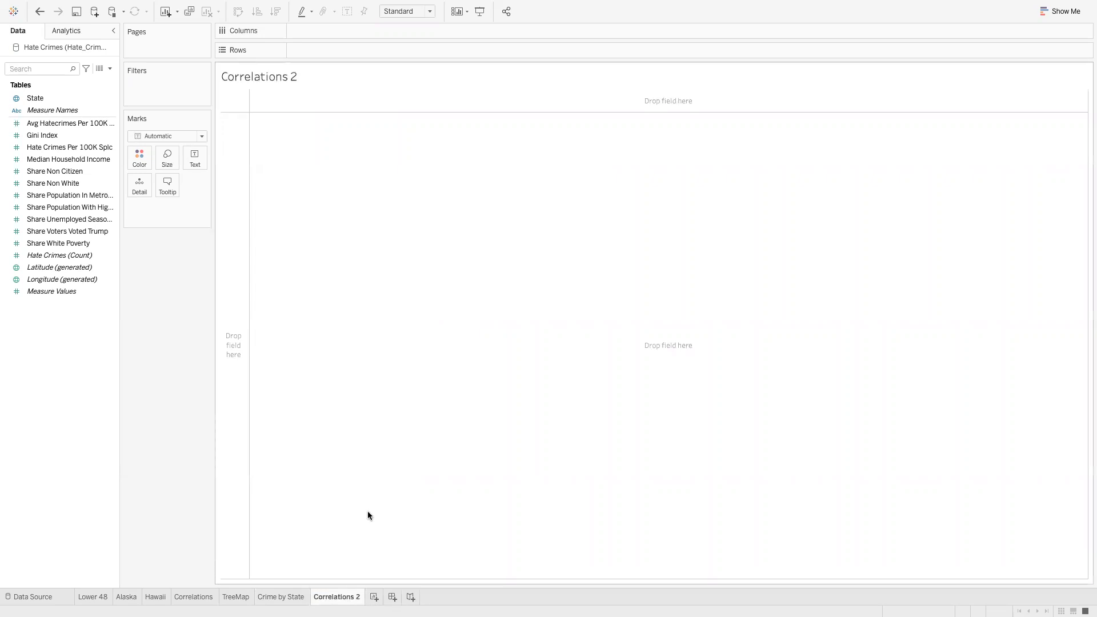
double_click(341, 598)
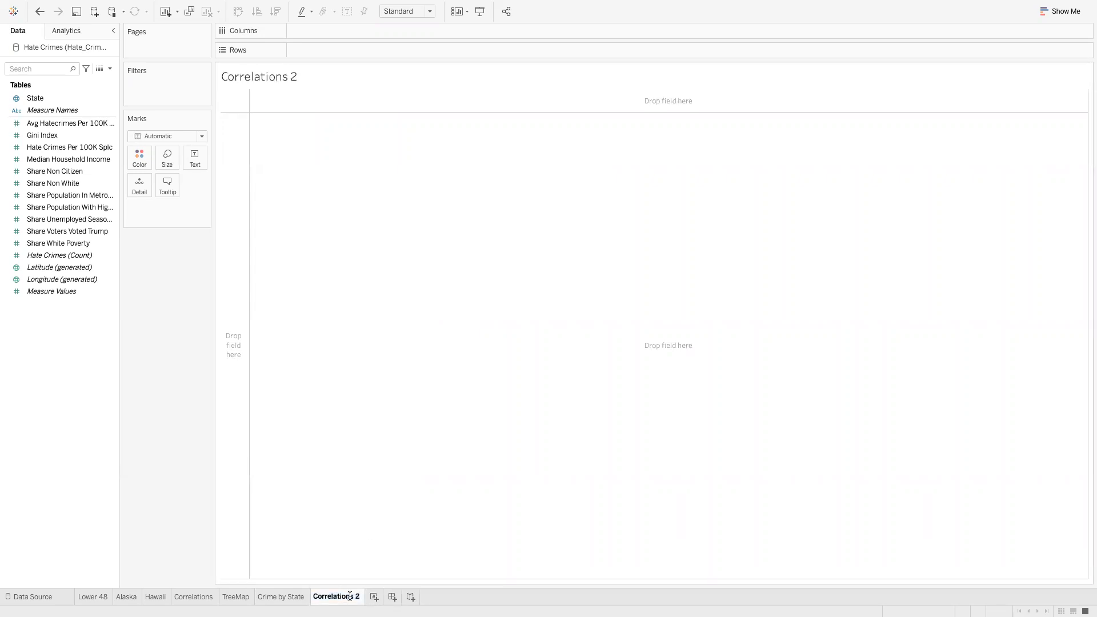
text(Trump)
key(Return)
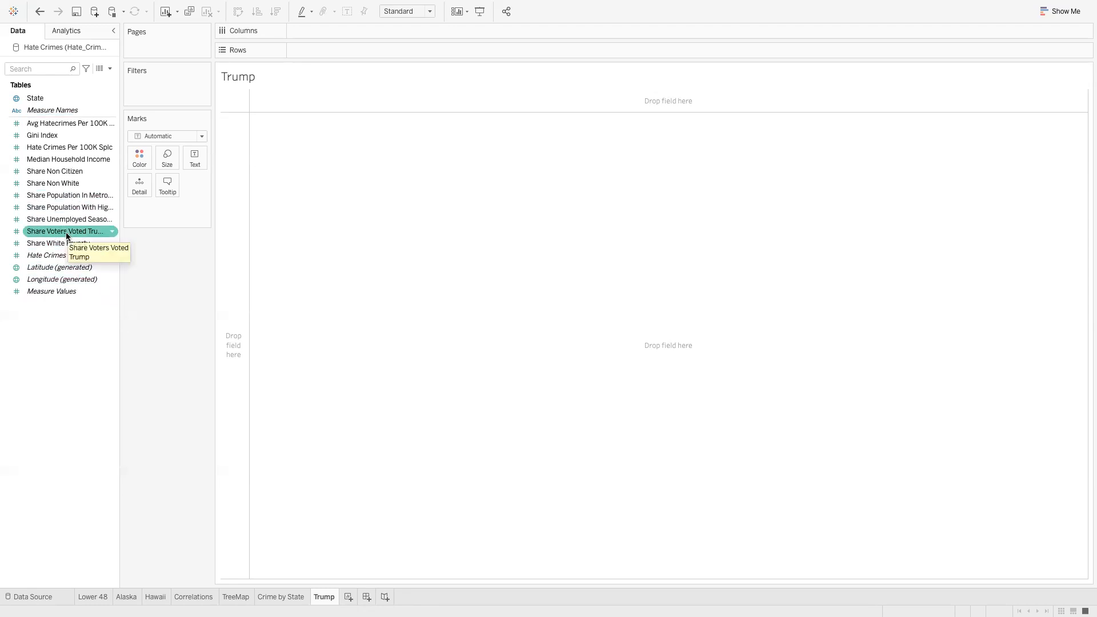
Plot Share Voters Voted Trump on Rows against State on Columns as per-state bars
drag(65, 235, 341, 55)
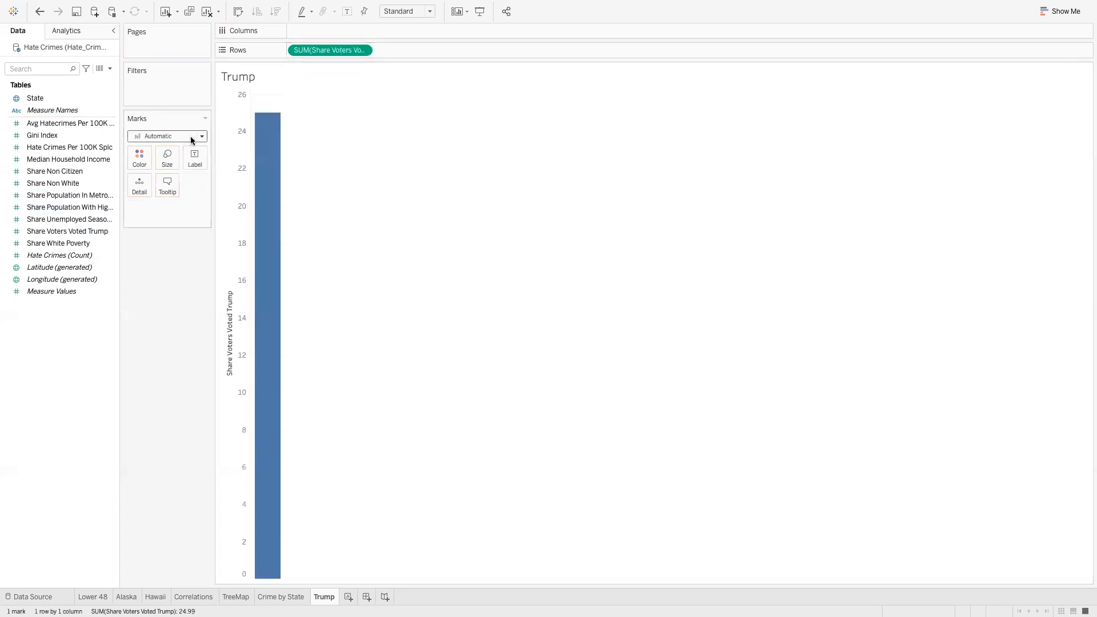
drag(42, 103, 322, 34)
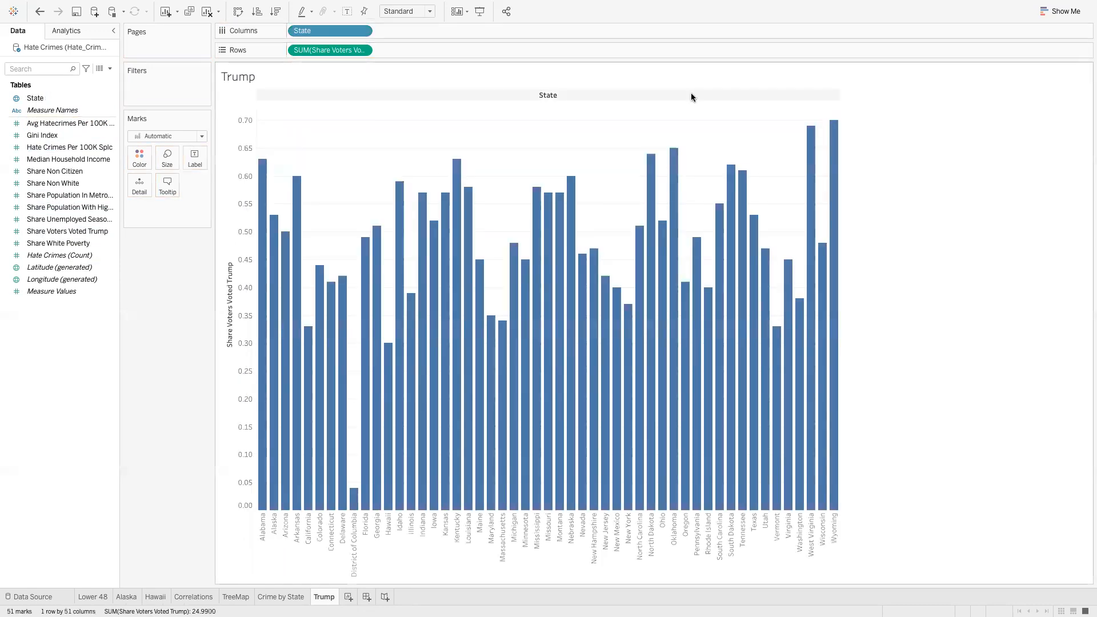
Turn the Trump bars into a highlight table coloured with the Sunrise-Sunset Diverging palette
click(1062, 16)
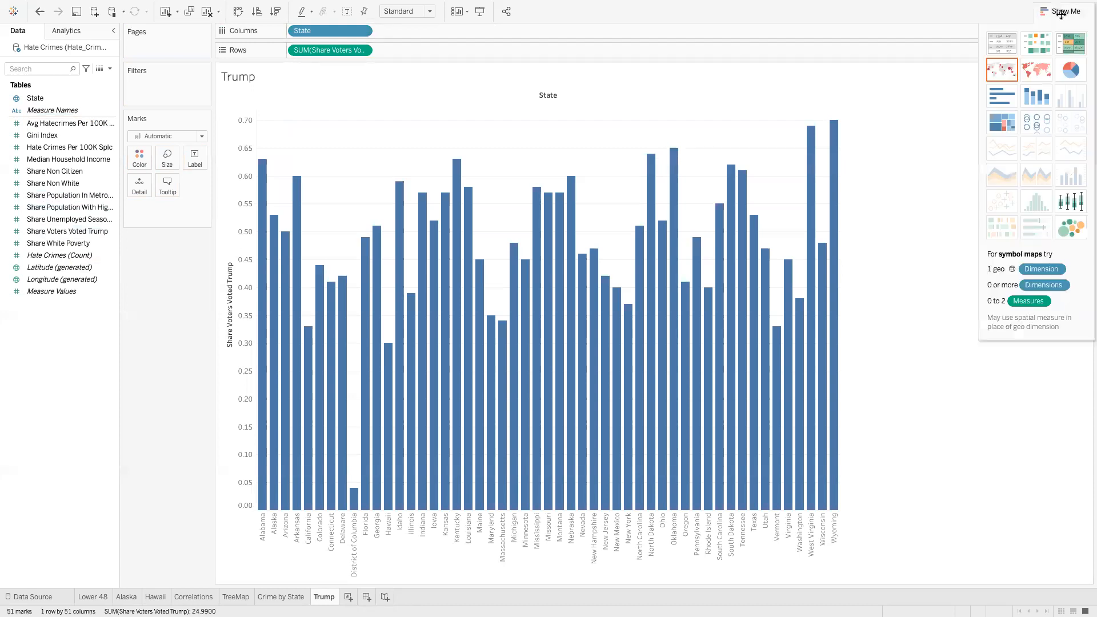
click(1072, 44)
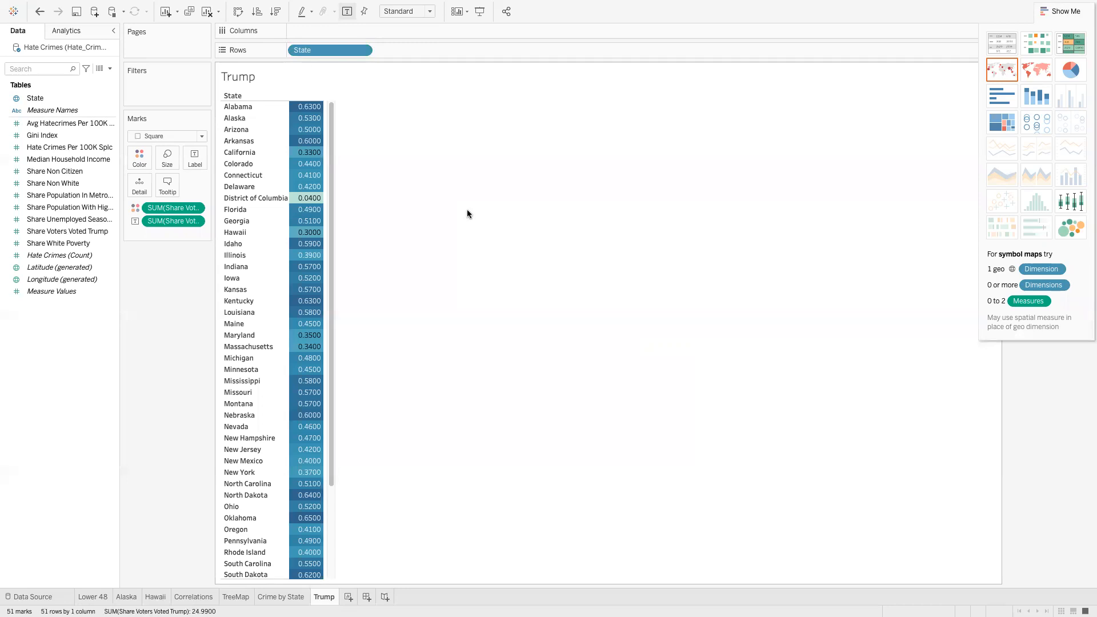
click(140, 157)
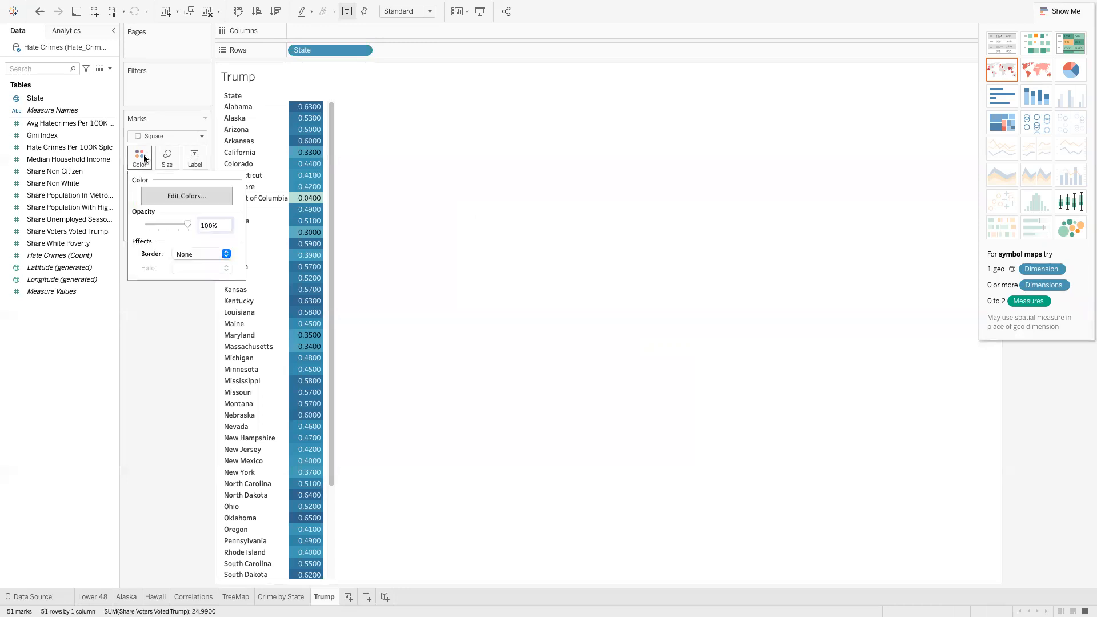
click(175, 196)
click(658, 242)
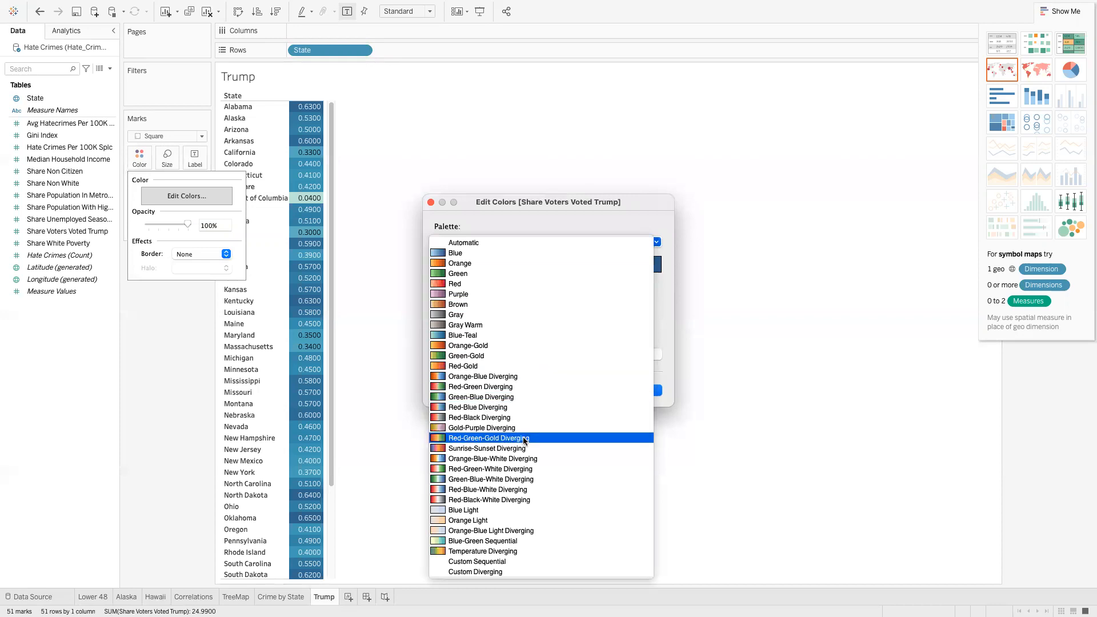
click(524, 448)
click(642, 387)
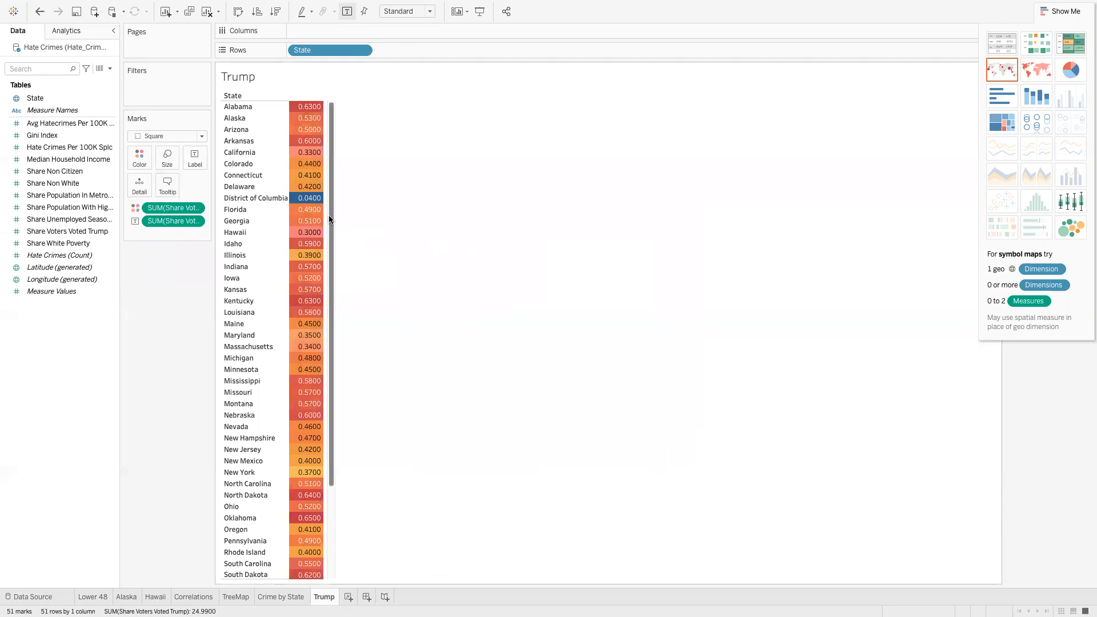
click(1058, 12)
drag(333, 215, 340, 183)
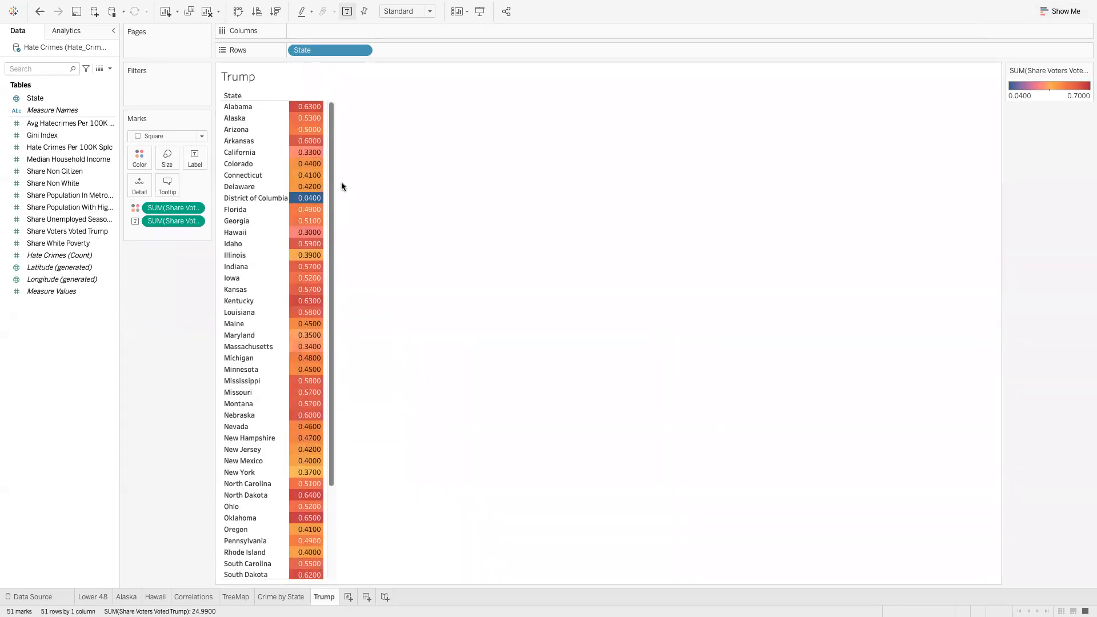
Add a new worksheet and start naming it 'Correlations 2'
click(348, 597)
double_click(358, 596)
text(Correlations)
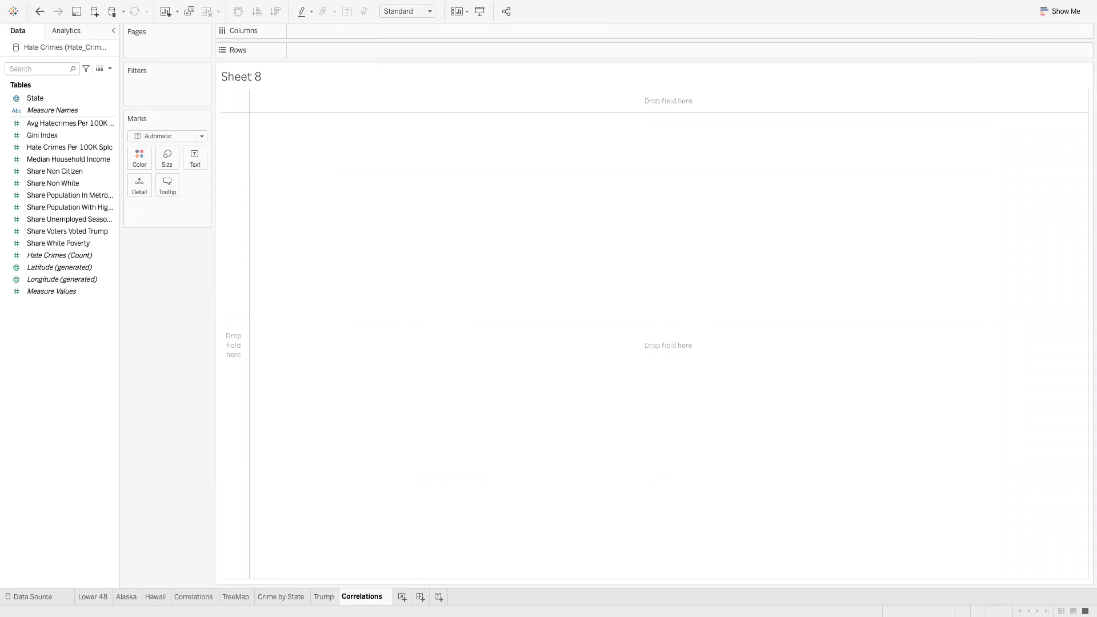
text( 2)
Confirm the new worksheet's name as 'Correlations 2'
key(Return)
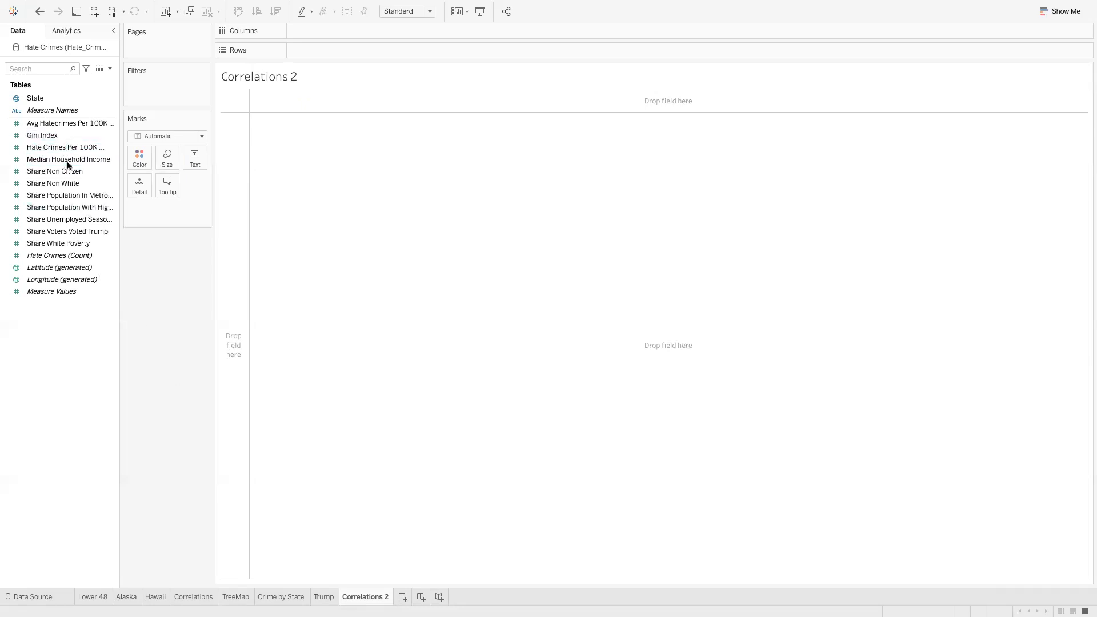
Place Share Voters Voted Trump on Rows and Hate Crimes Per 100K Splc on Columns
click(61, 234)
mouse_move(61, 236)
mouse_down()
mouse_move(191, 217)
mouse_move(370, 71)
mouse_move(344, 53)
mouse_up()
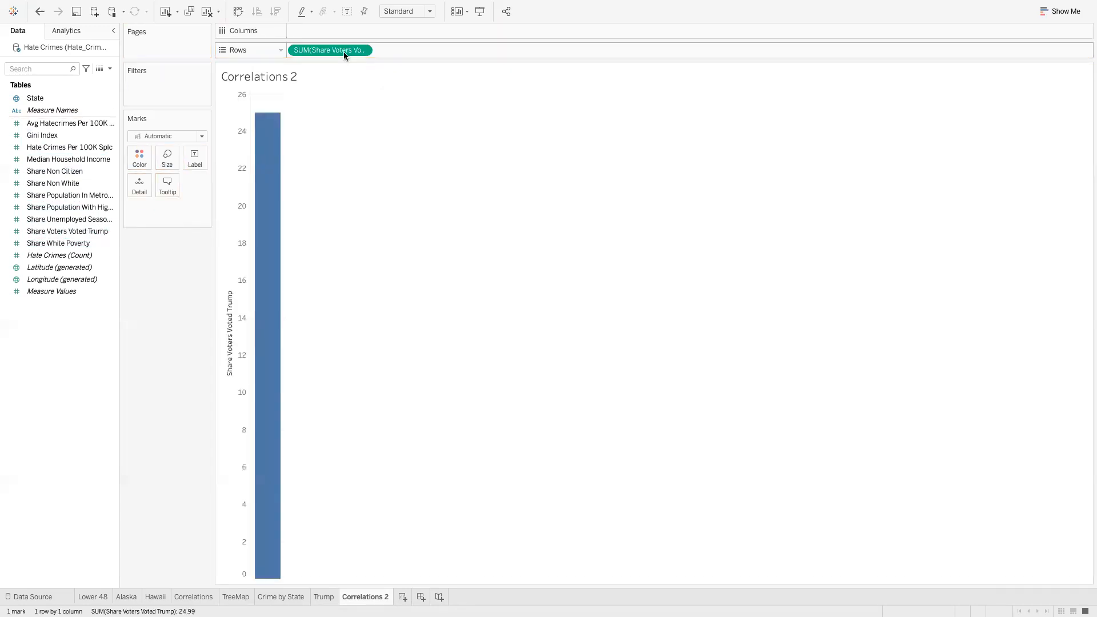
click(87, 148)
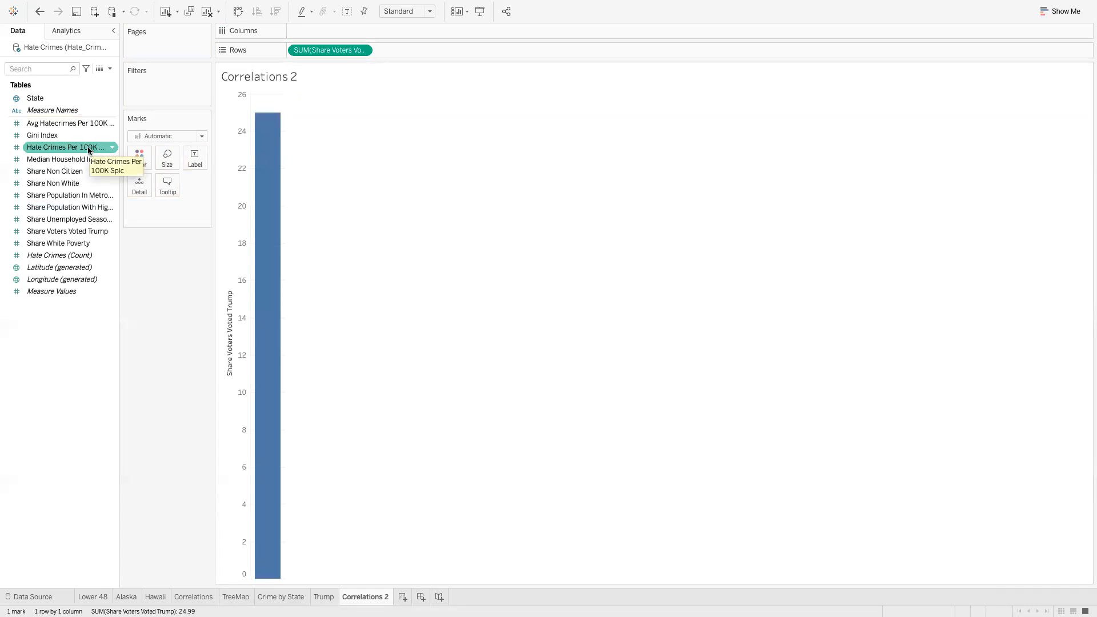
drag(89, 150, 362, 34)
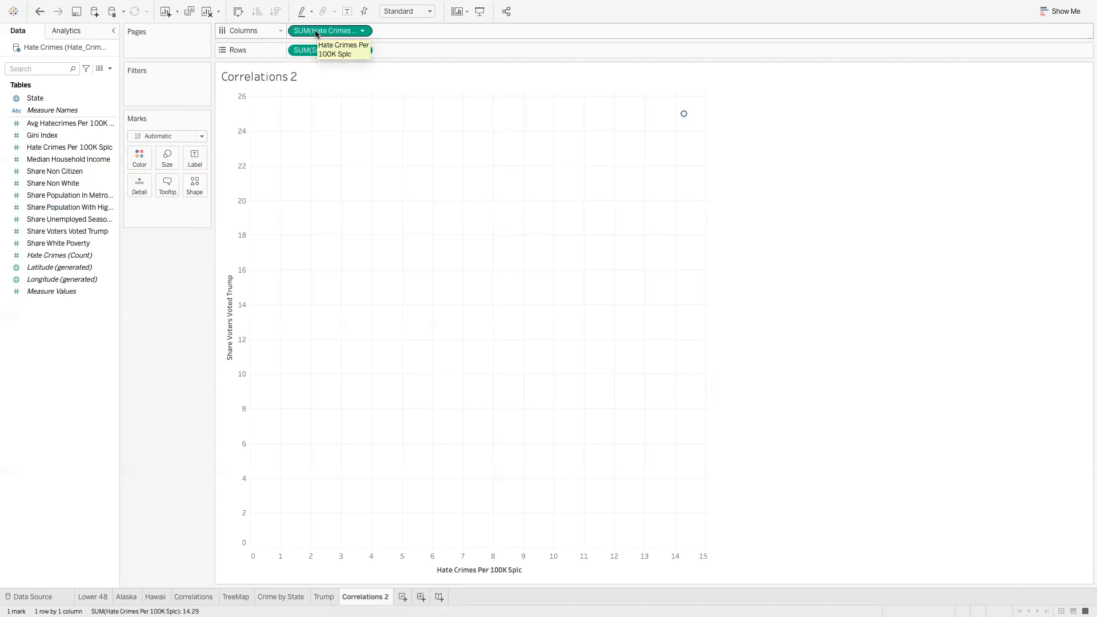
Set both the hate crimes and Trump vote share pills to Dimension so points scatter
click(362, 31)
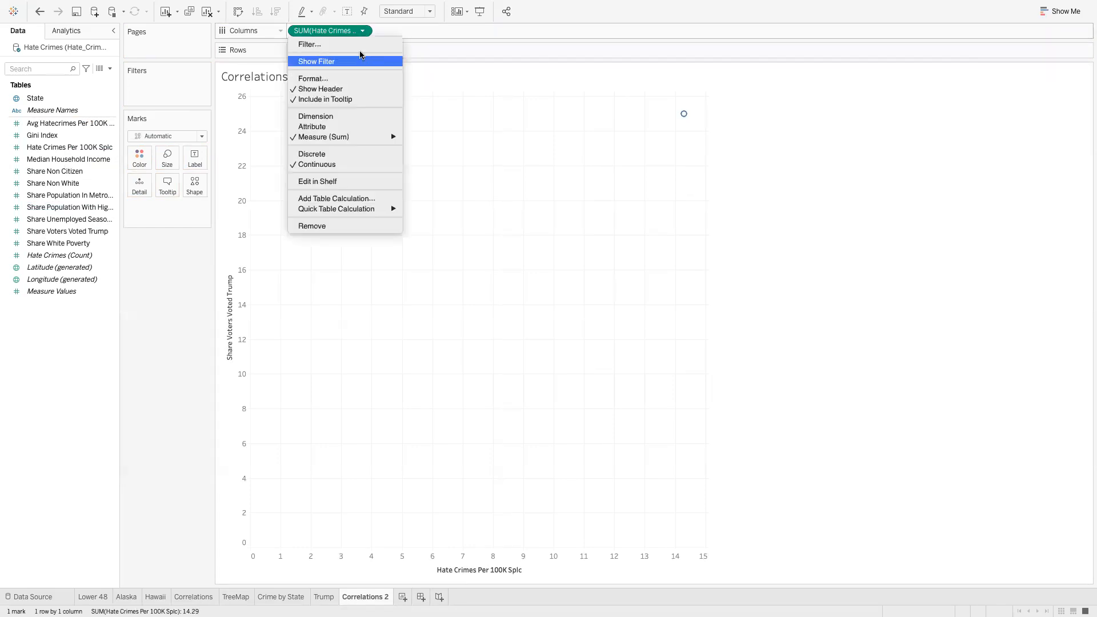
click(340, 116)
click(363, 51)
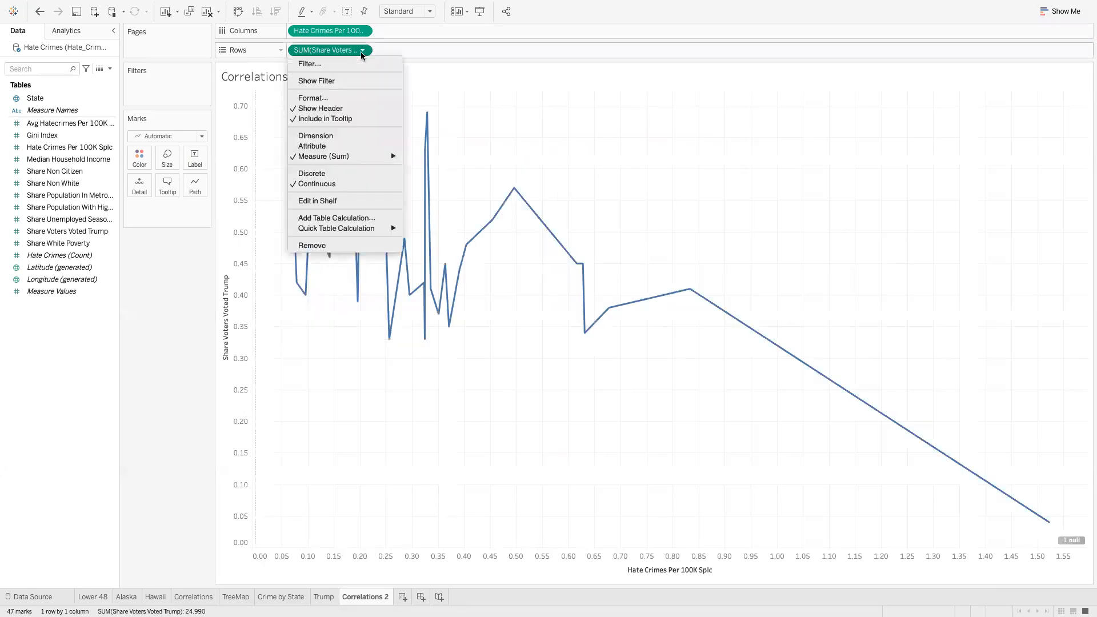
click(329, 138)
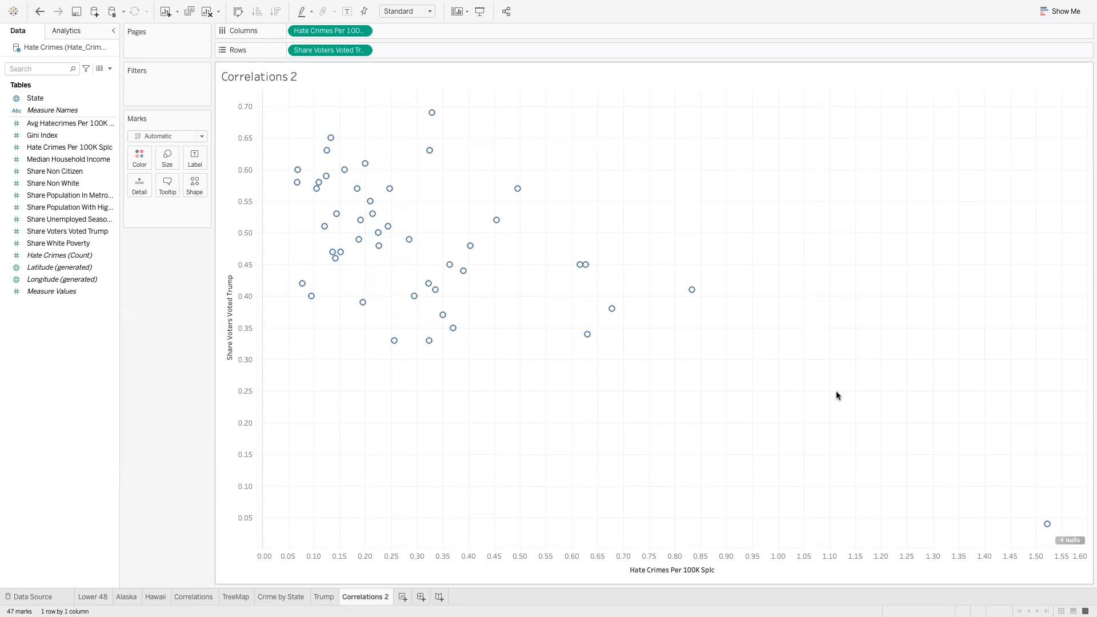
Drop a Linear trend line from the Analytics pane onto the Correlations 2 scatter plot
click(68, 30)
drag(39, 176, 337, 125)
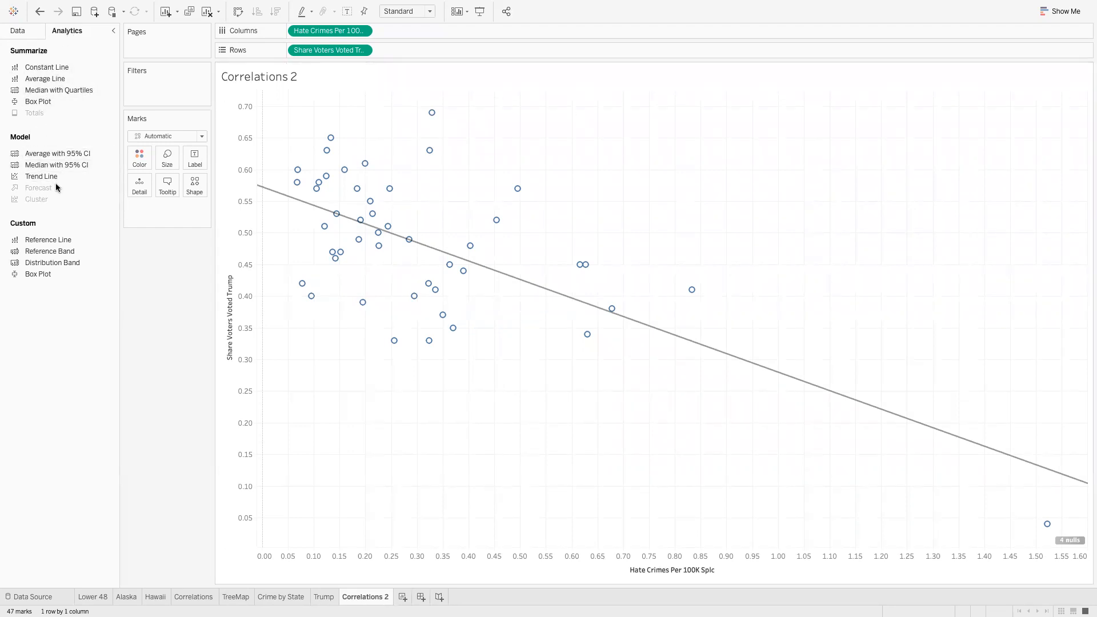
drag(60, 180, 94, 180)
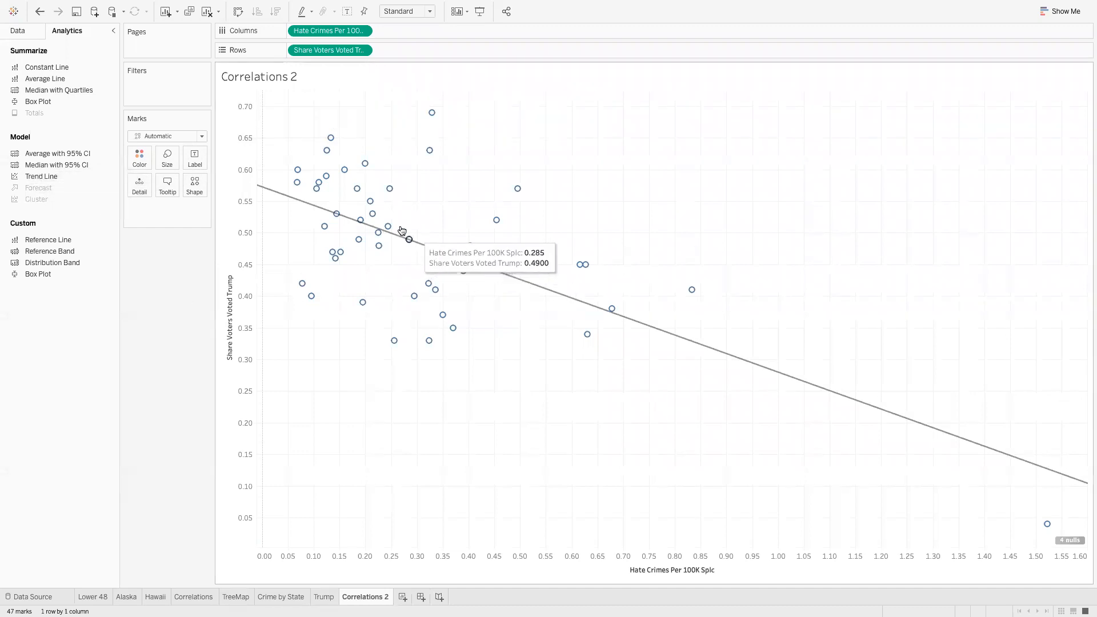
mouse_move(476, 256)
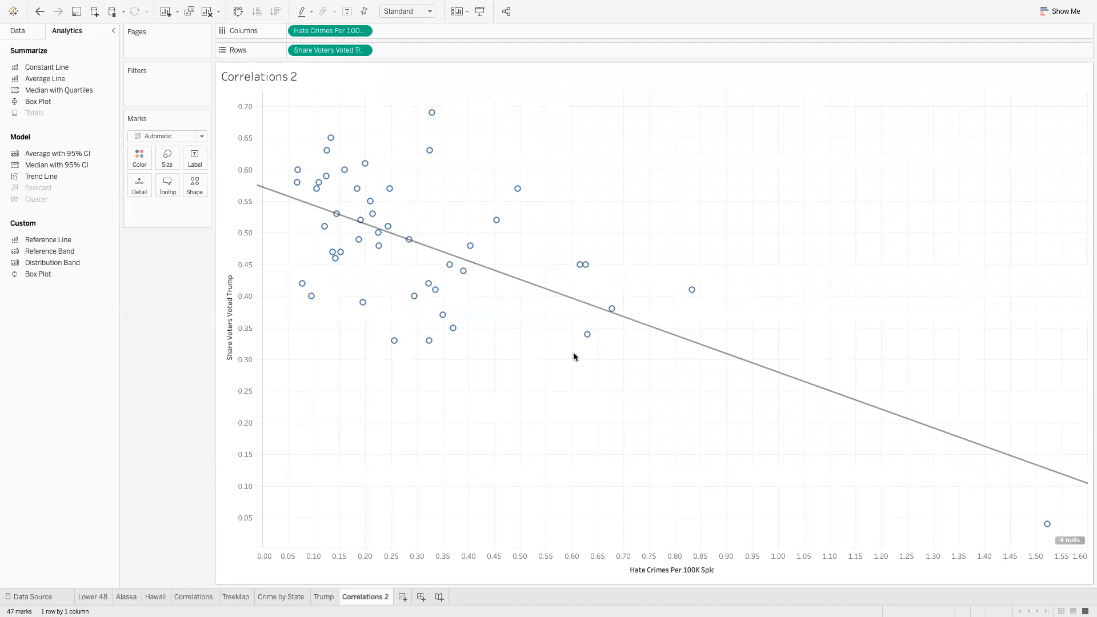
mouse_move(1047, 524)
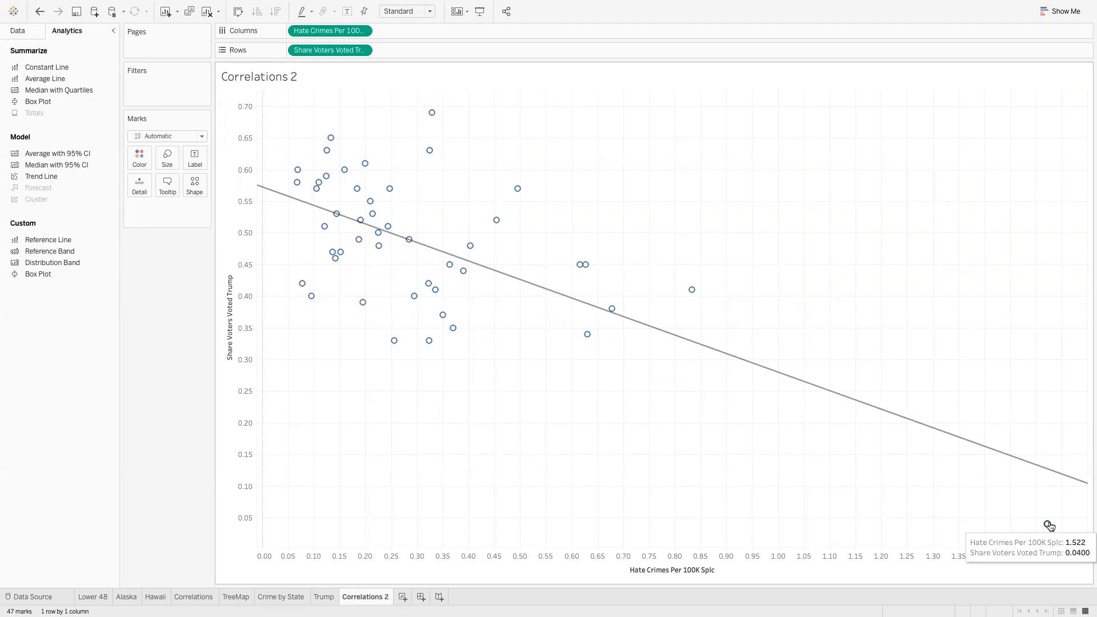
Add State to Detail, then try a Florida-only State filter and undo it
click(19, 31)
drag(36, 100, 458, 229)
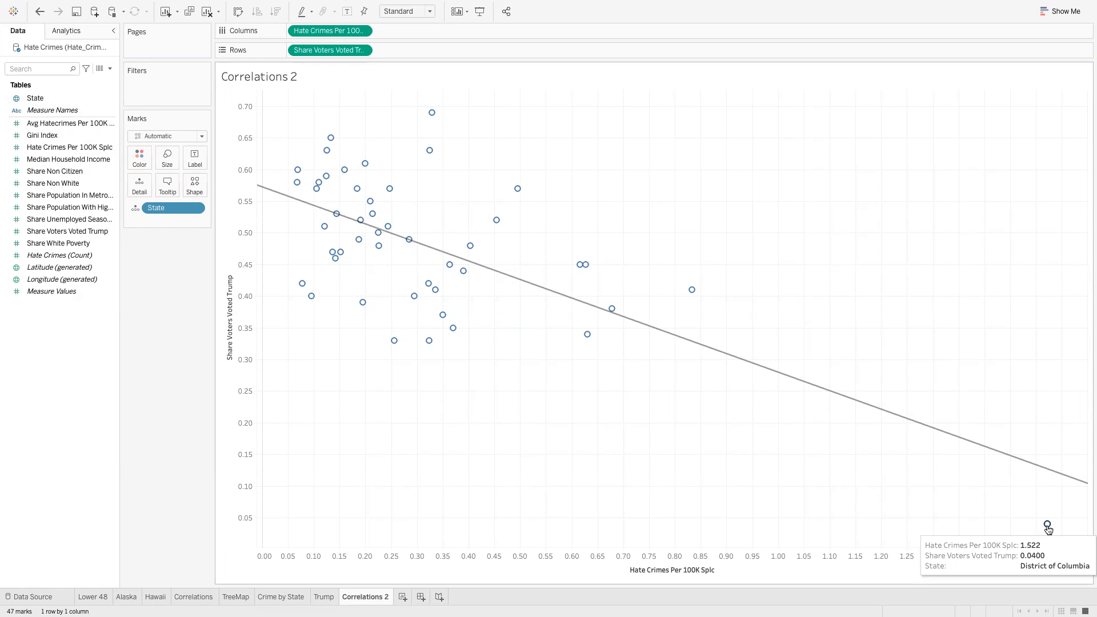
drag(39, 98, 153, 92)
click(466, 329)
click(413, 301)
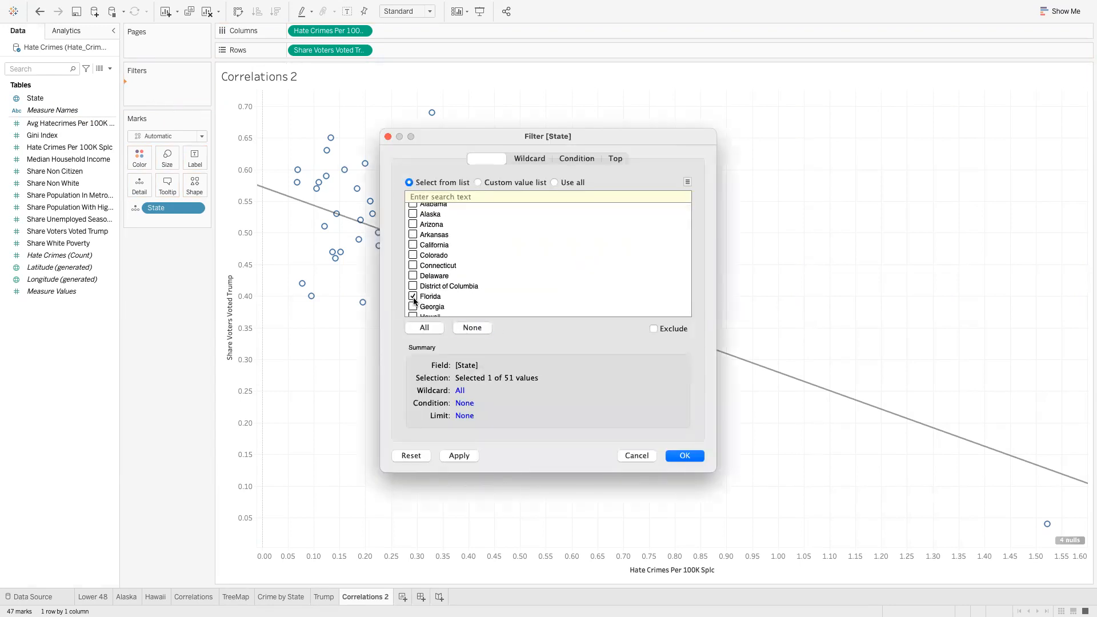
click(687, 457)
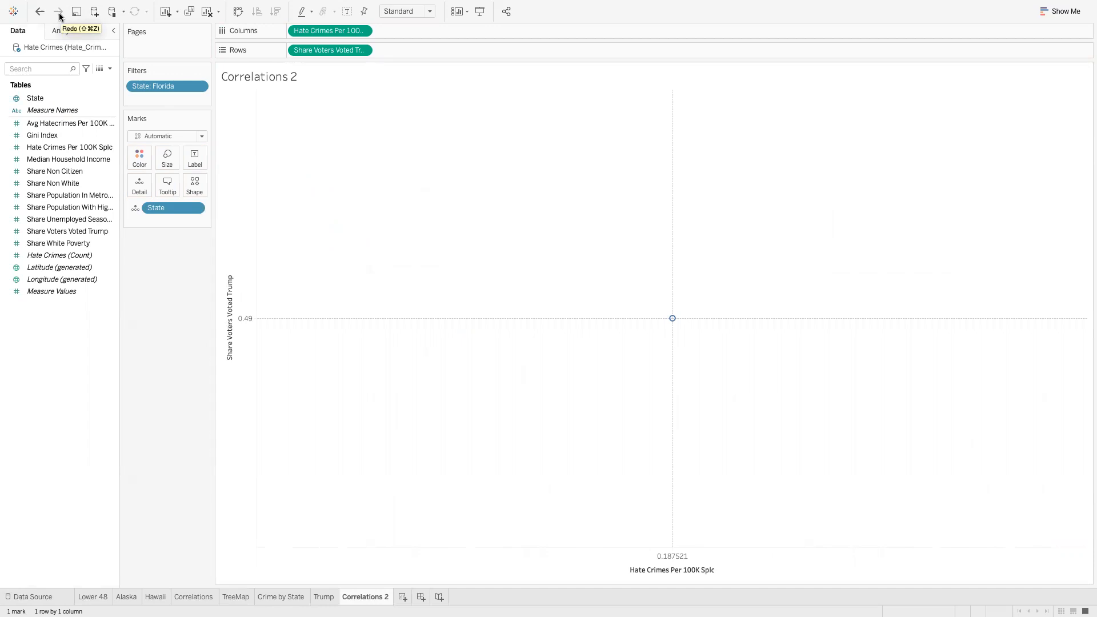
click(39, 12)
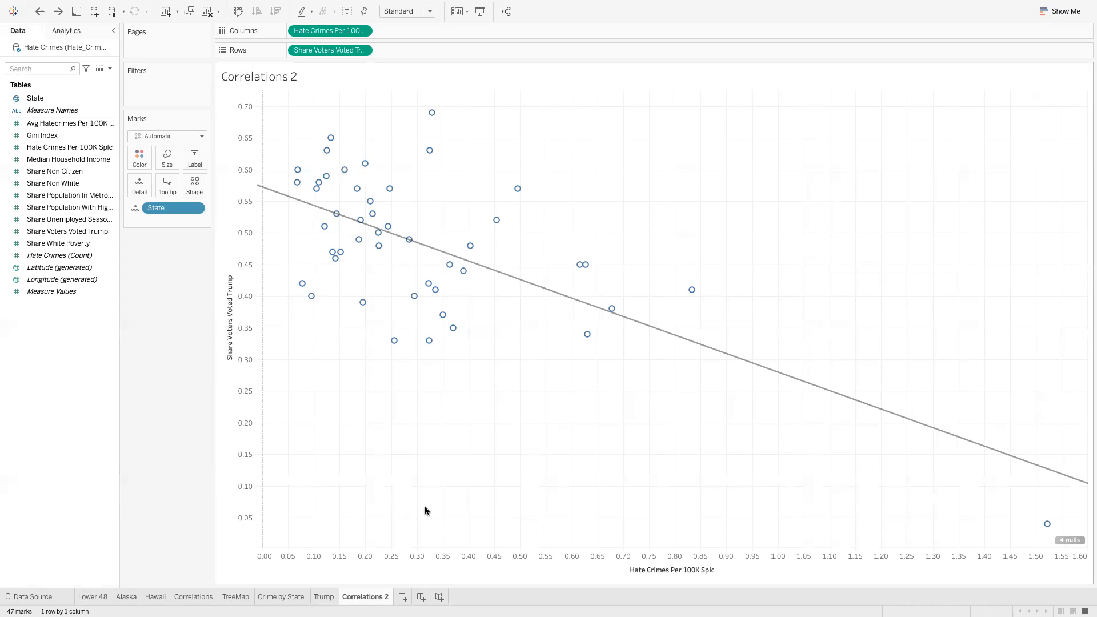
Create Dashboard 1 and check its Desktop Browser size of 1000 × 800 px
click(421, 597)
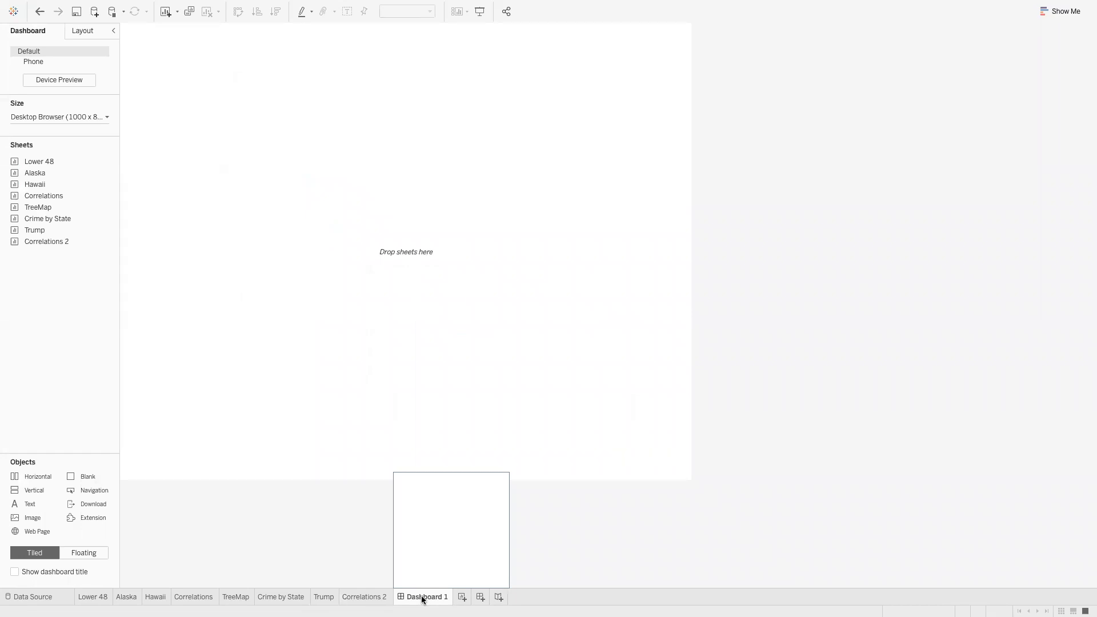
click(85, 117)
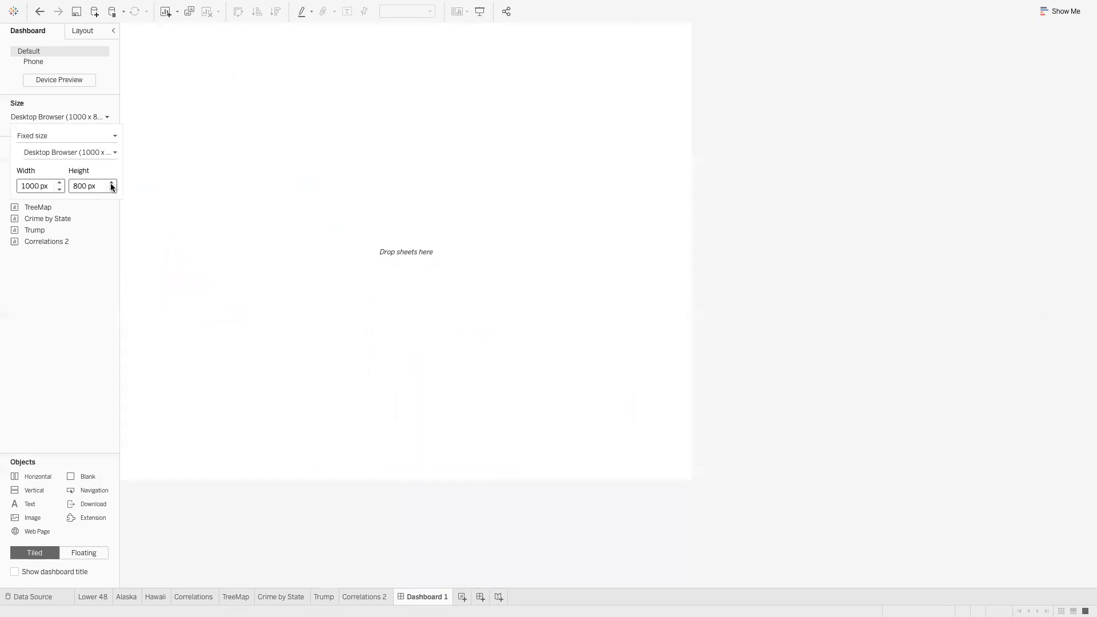
click(180, 505)
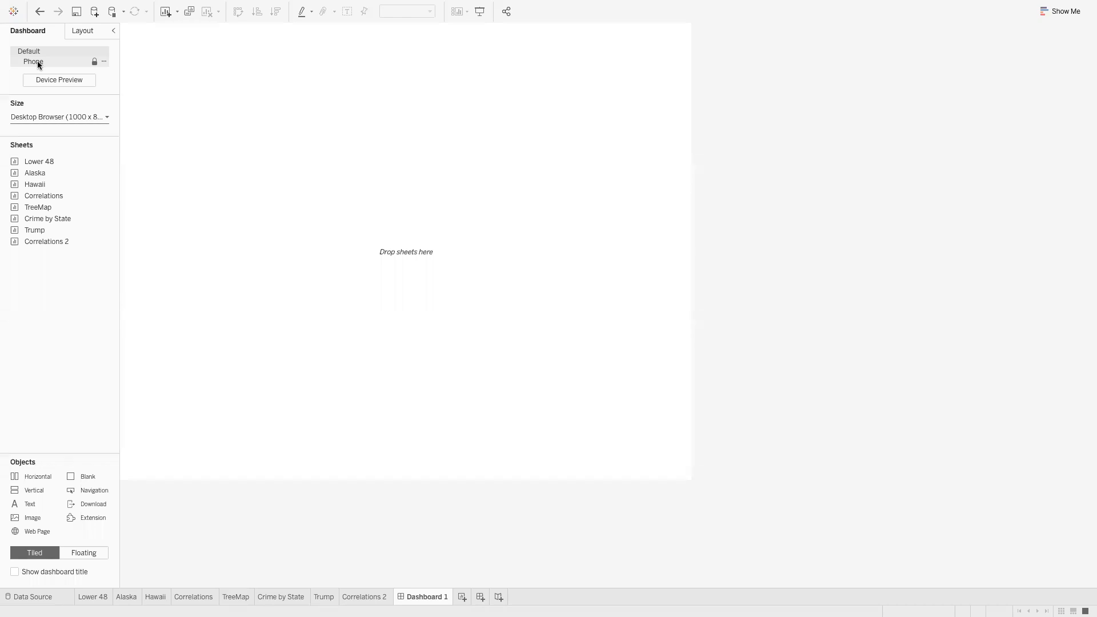
click(69, 117)
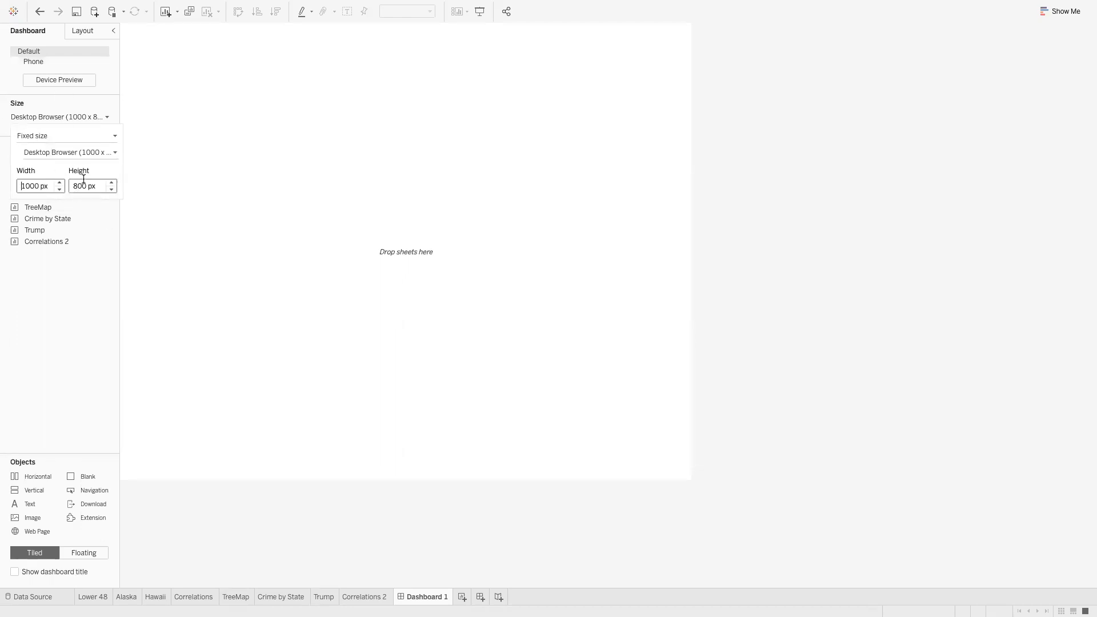
click(77, 307)
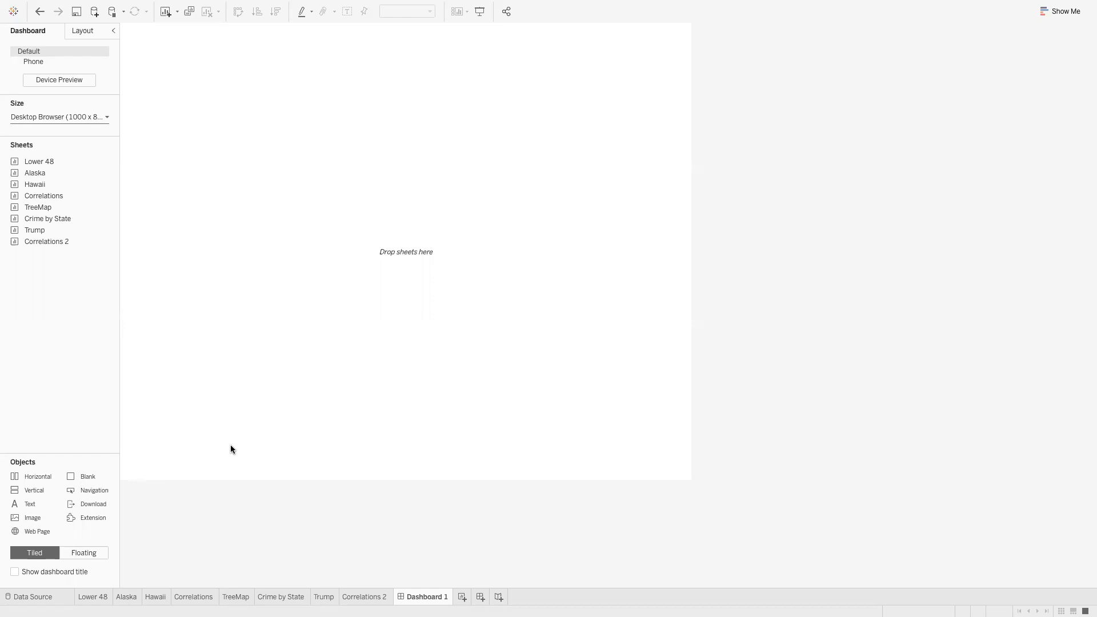
Fill Dashboard 1 with a Blank object and place an empty Image object across its top
click(81, 32)
click(24, 33)
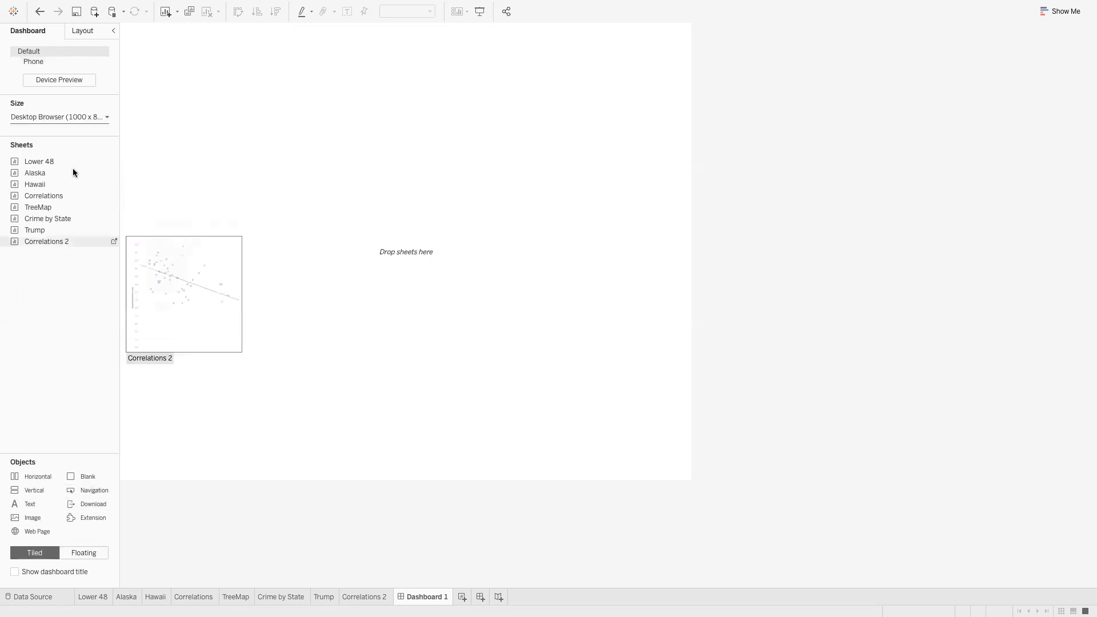
click(106, 118)
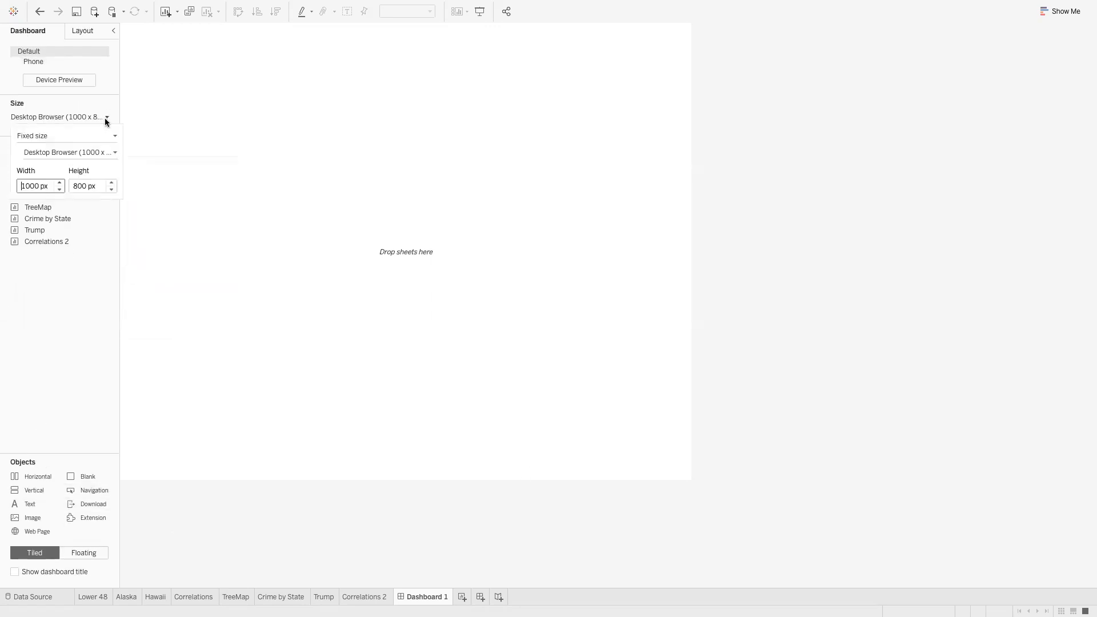
click(98, 226)
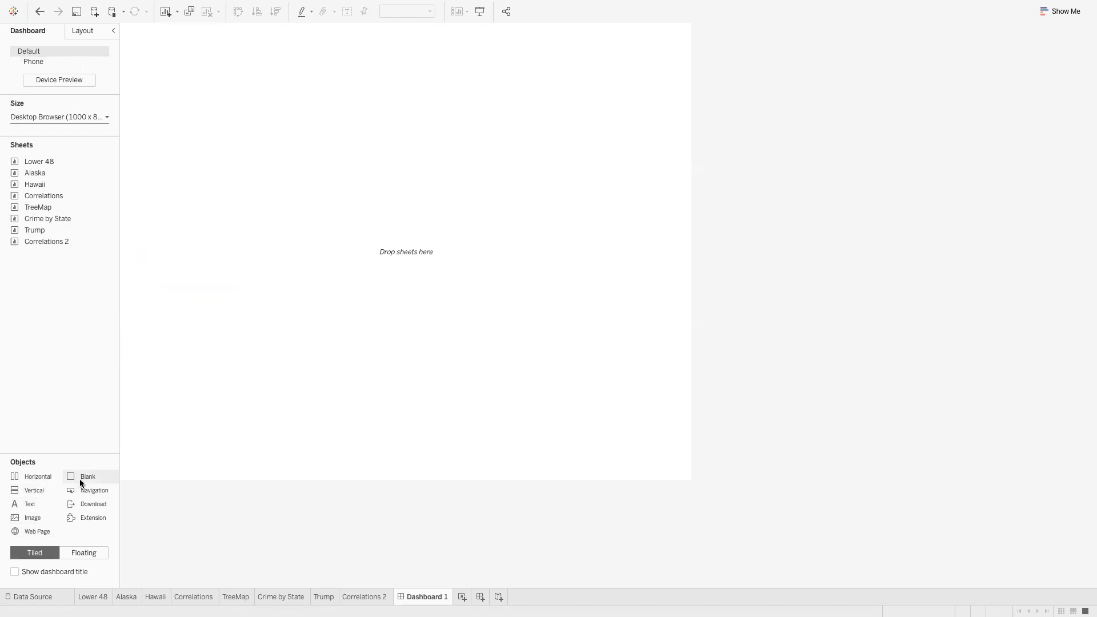
drag(81, 478, 507, 339)
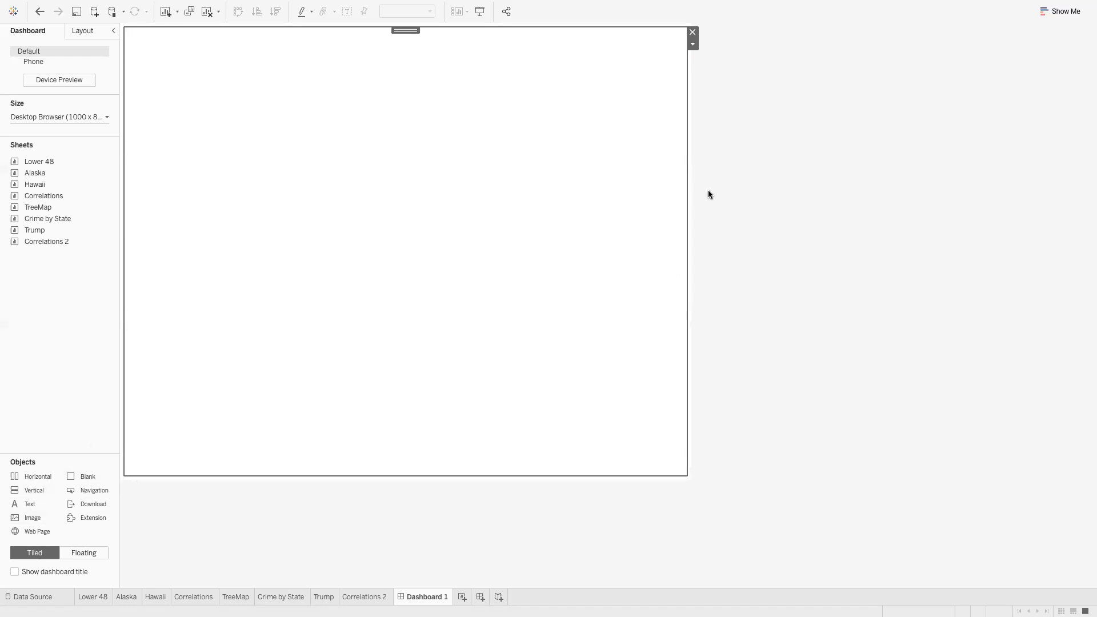
drag(26, 517, 382, 177)
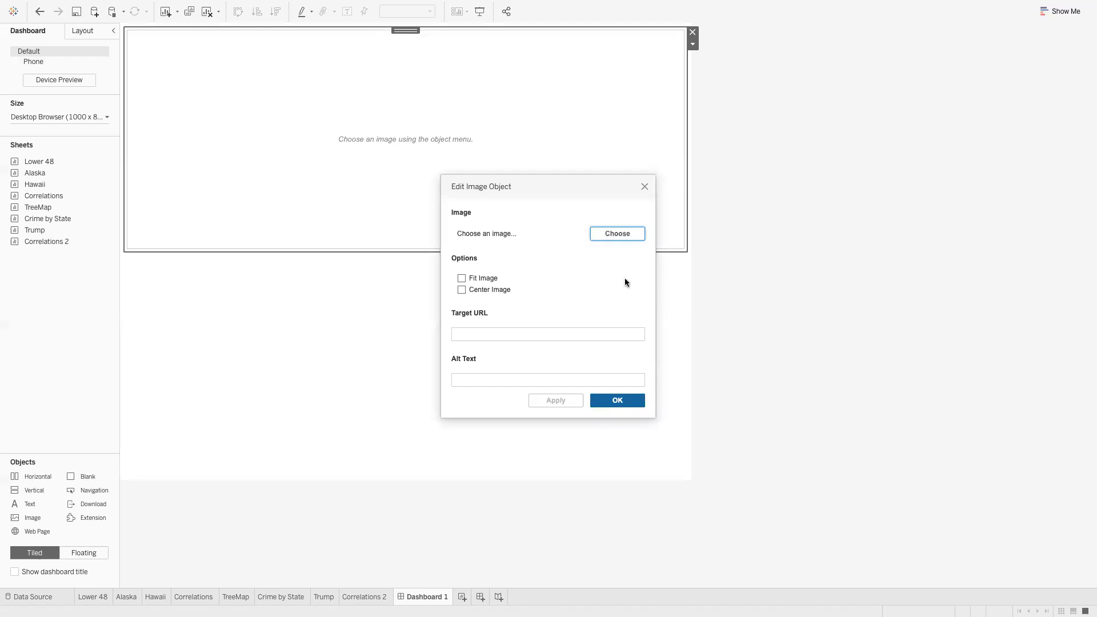
key(ctrl+Left)
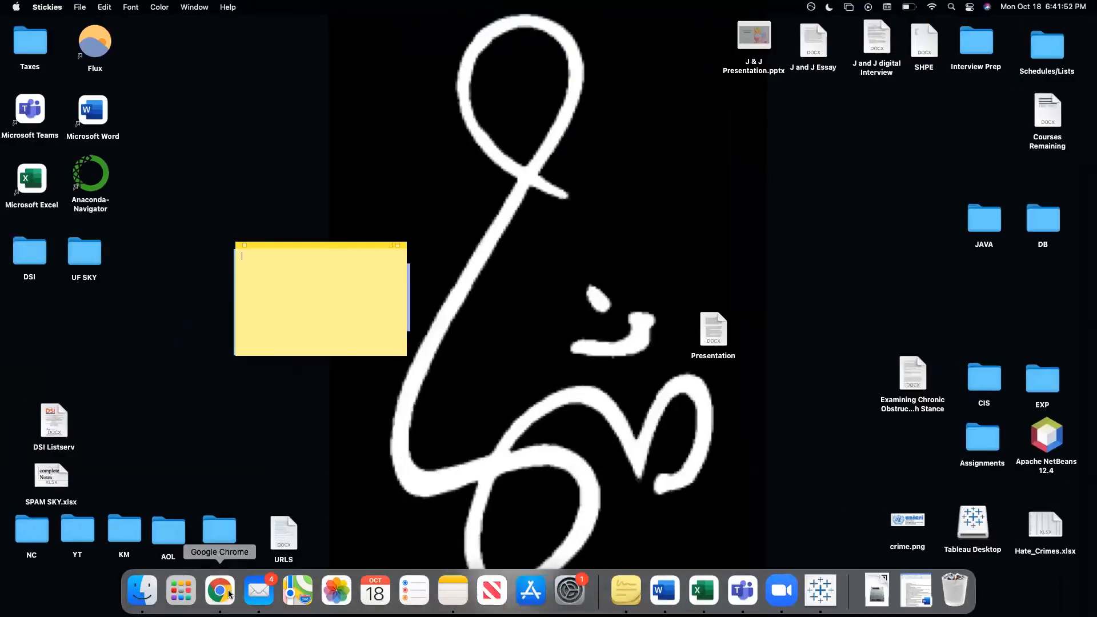
Launch Chrome and preview the crime.png logo file
click(225, 592)
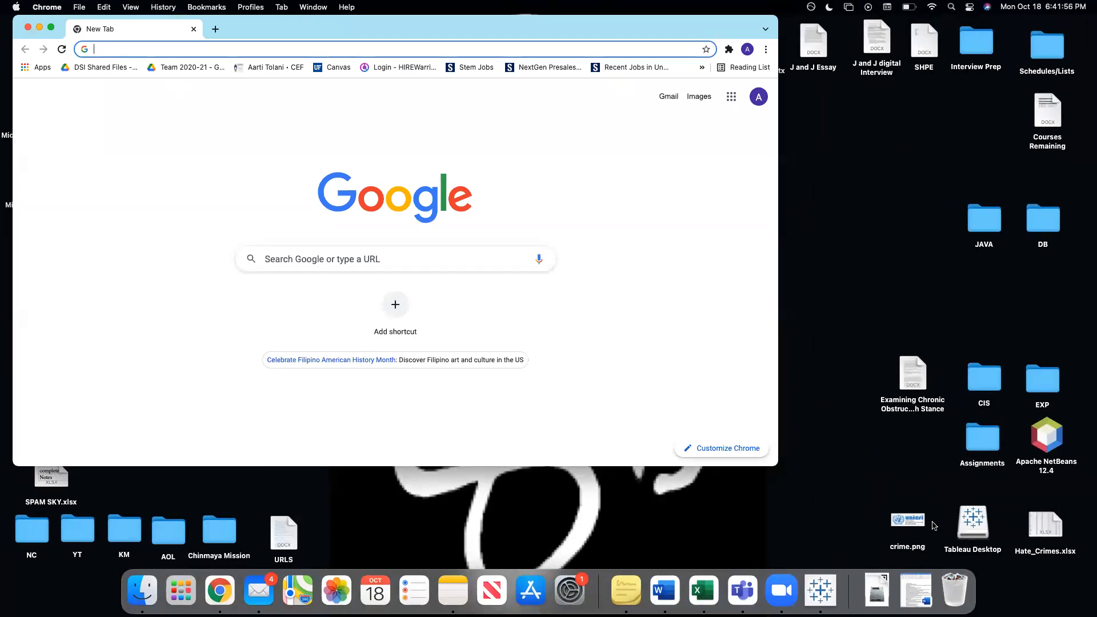
double_click(907, 520)
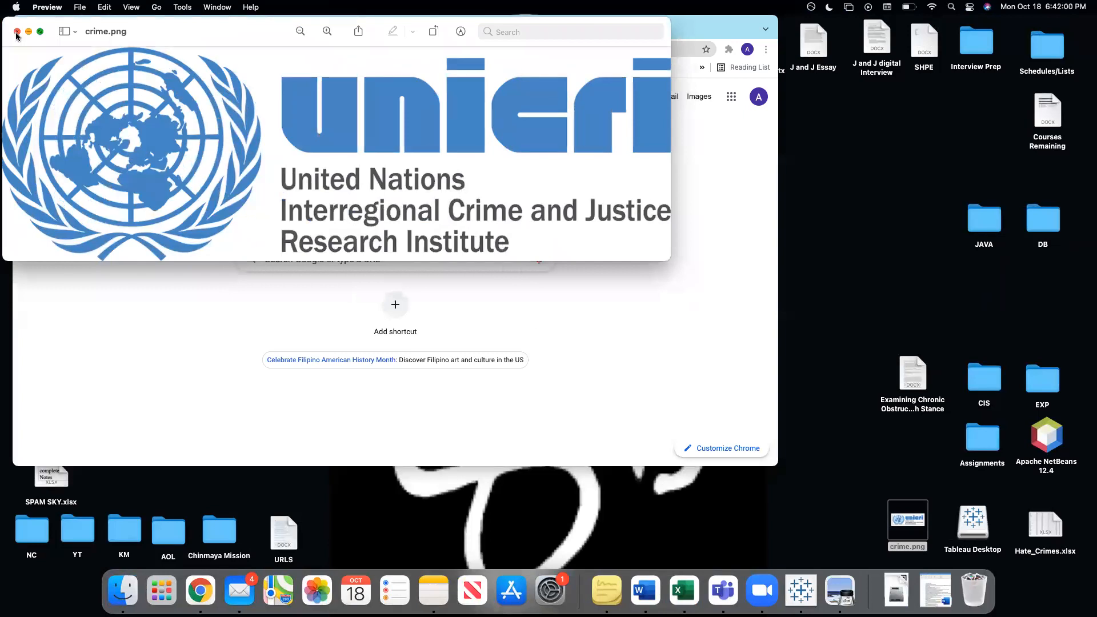
click(17, 32)
Search Google Images for 'united nations crime and justice research institute' and enlarge the UNICRI logo
click(108, 49)
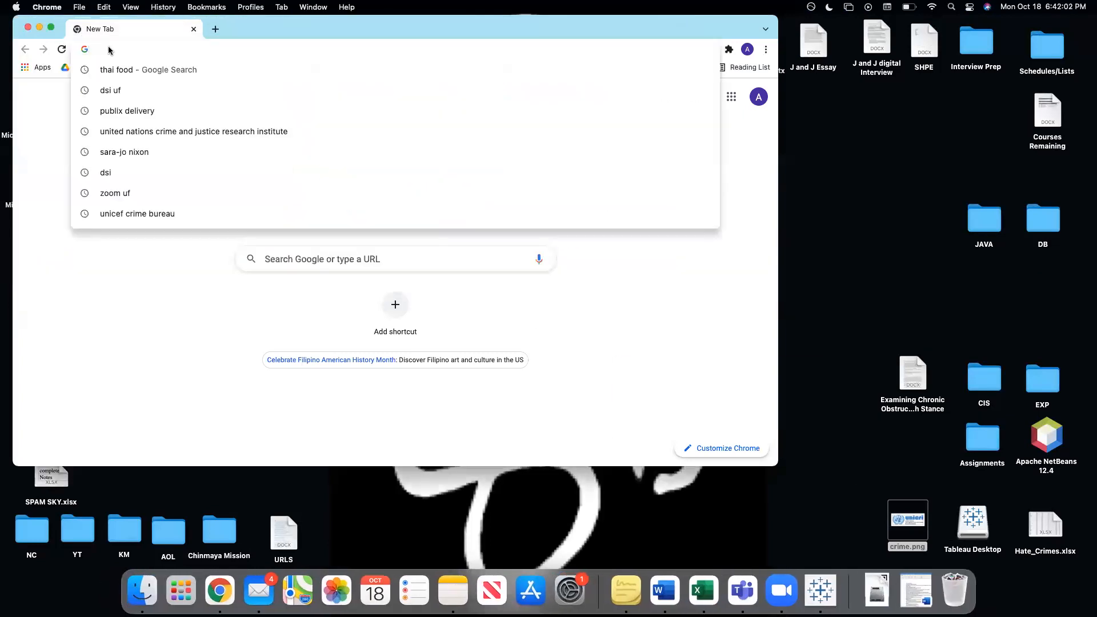
text(united)
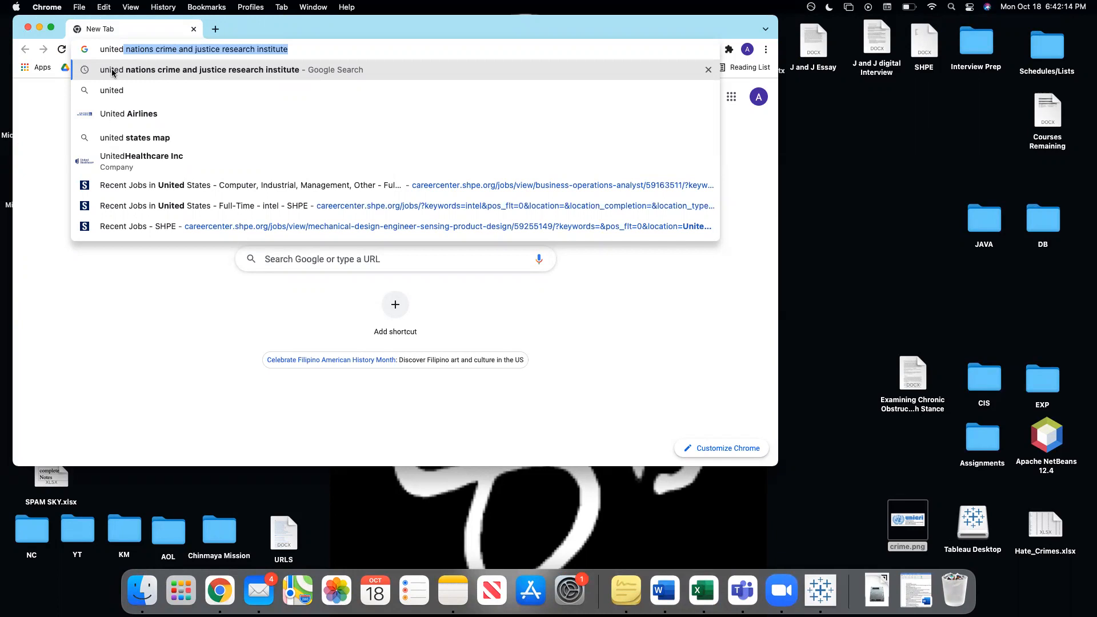
click(113, 72)
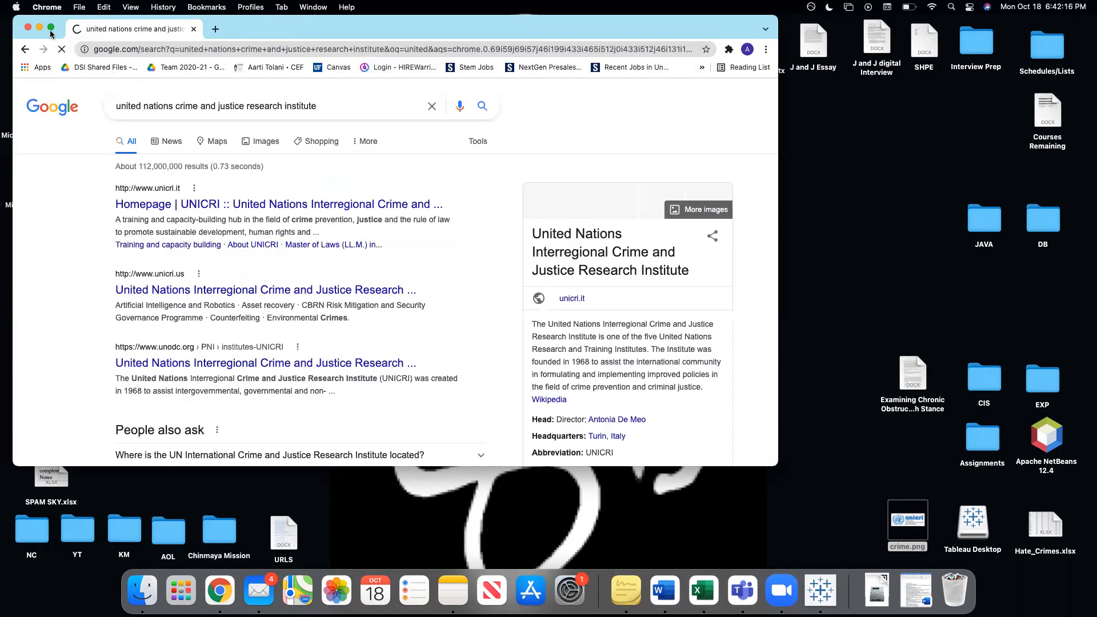
key(ctrl+super+f)
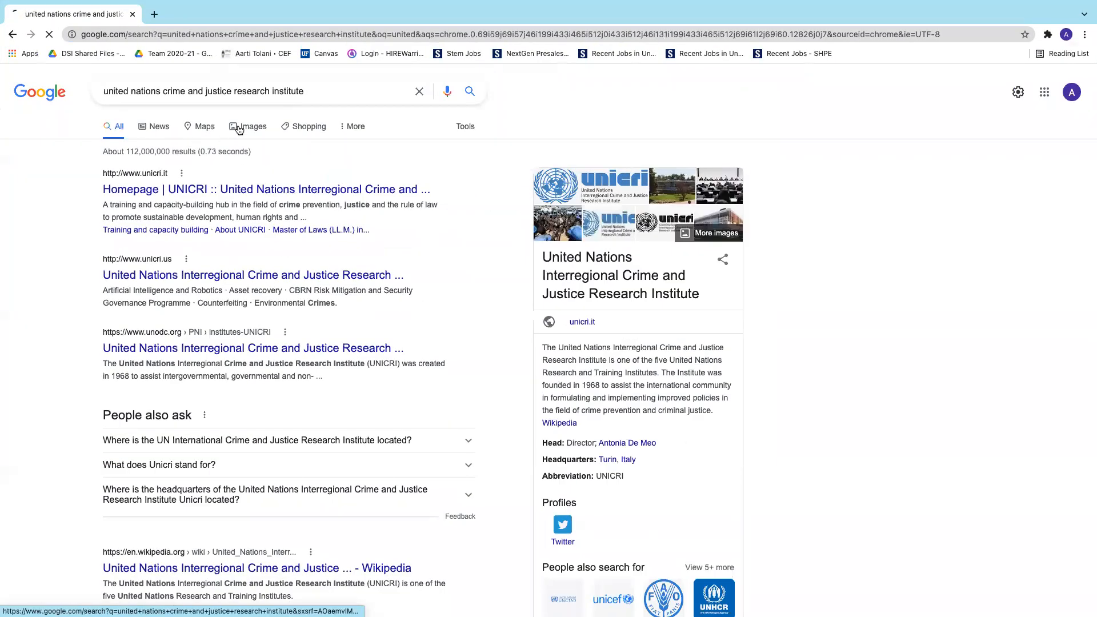
click(242, 126)
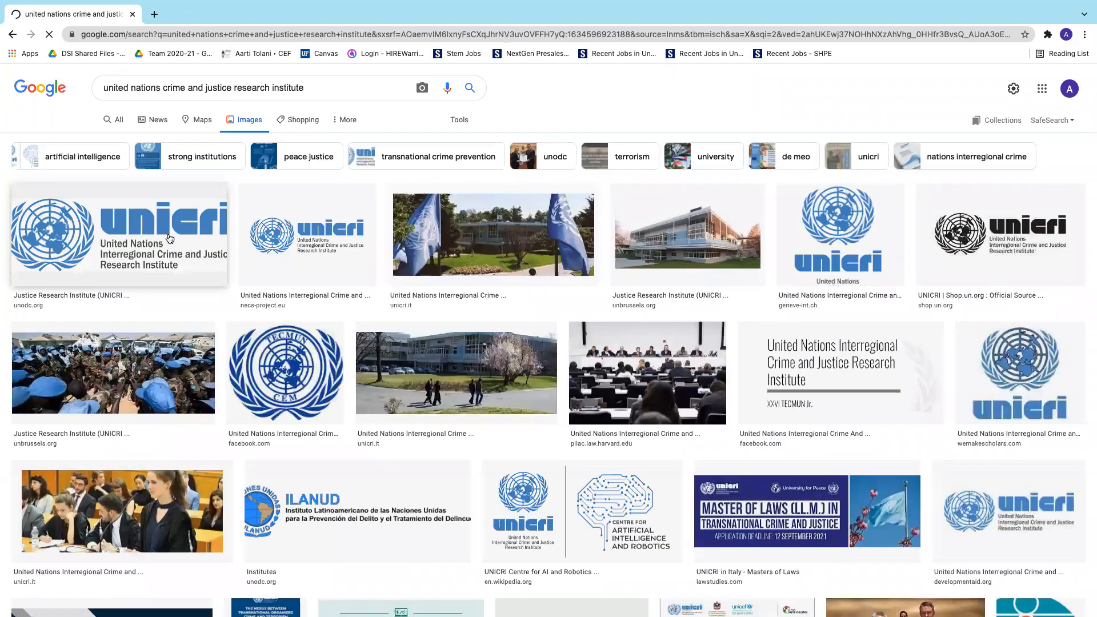
click(170, 236)
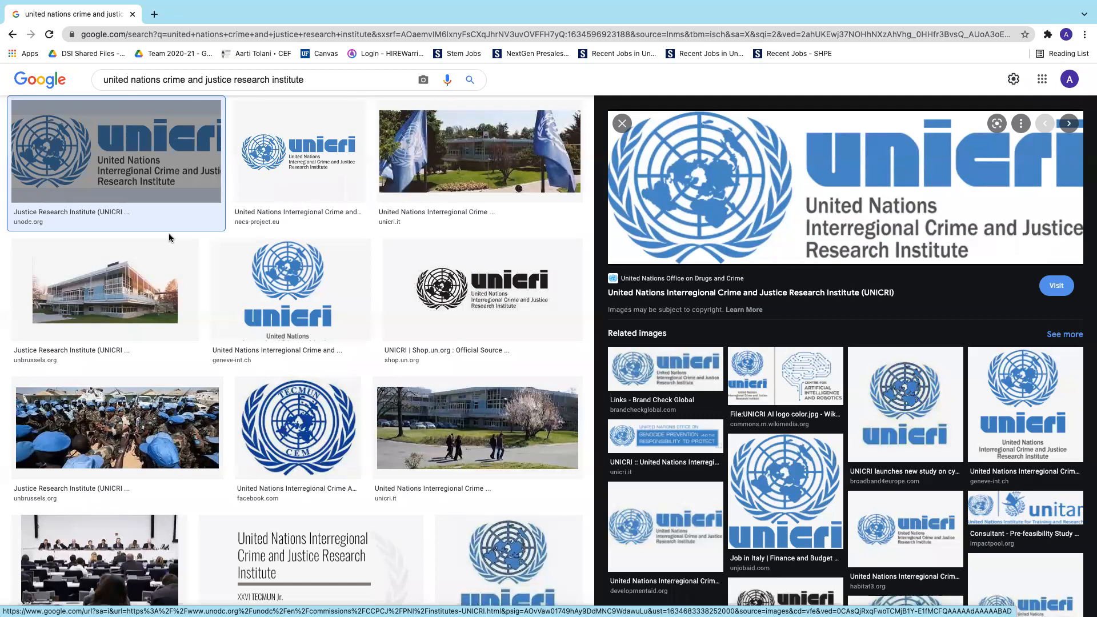
click(133, 14)
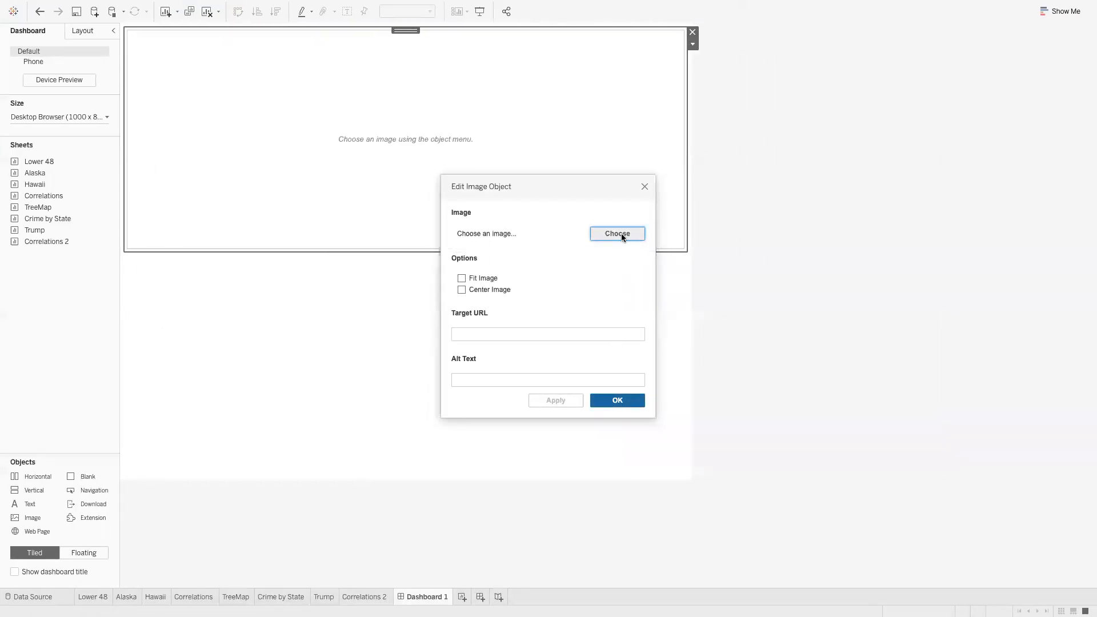
Discard the empty image object and clear the selection on Dashboard 1
click(617, 400)
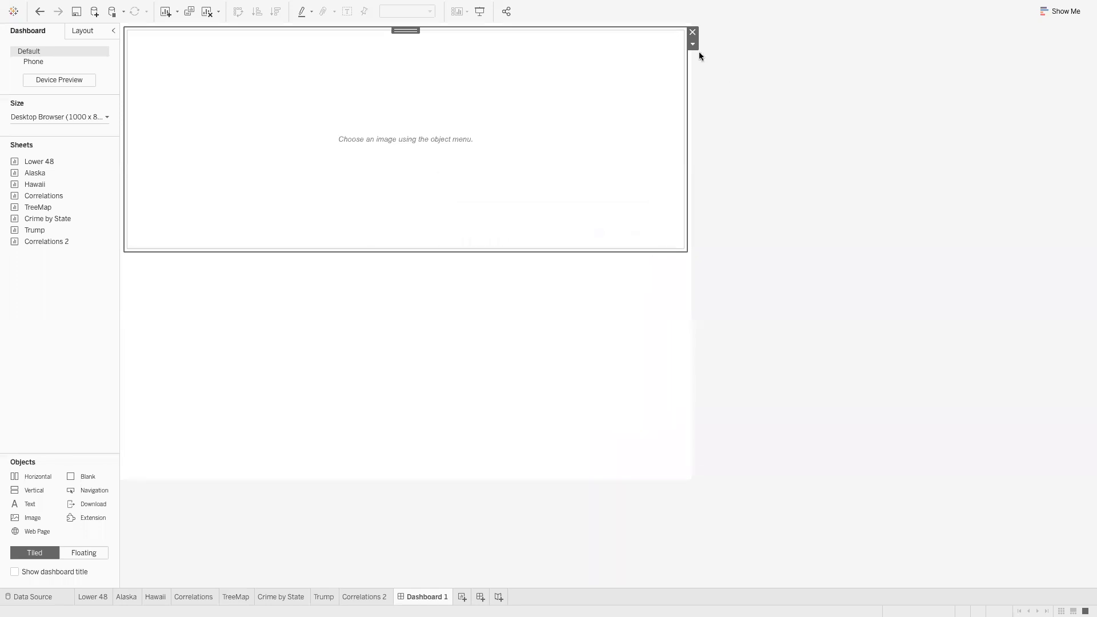
click(692, 31)
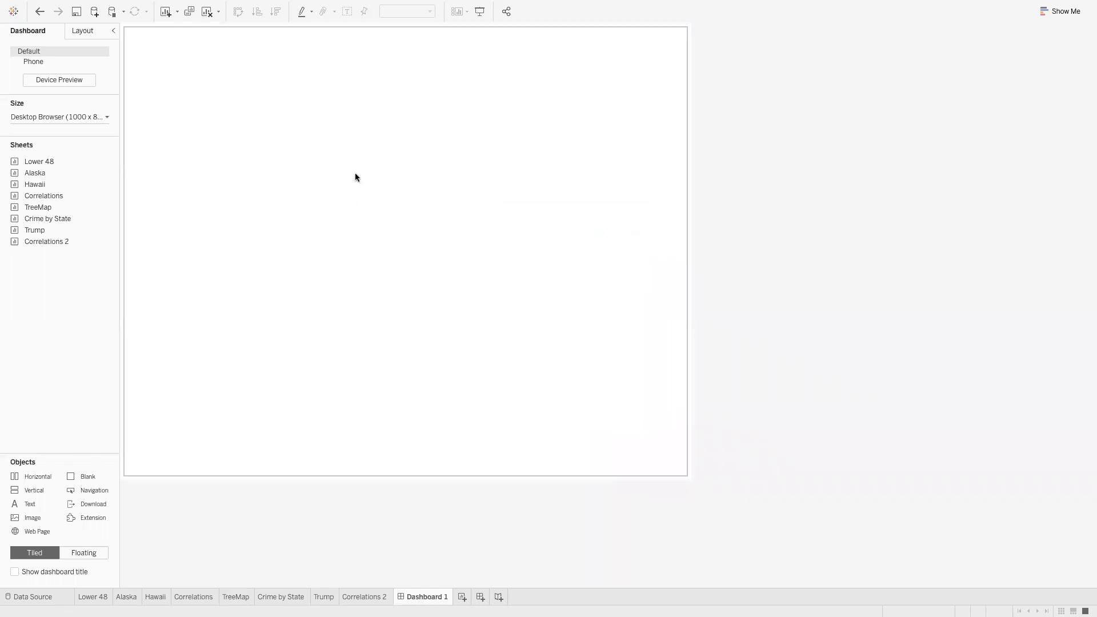
click(354, 177)
click(732, 187)
click(386, 165)
click(768, 180)
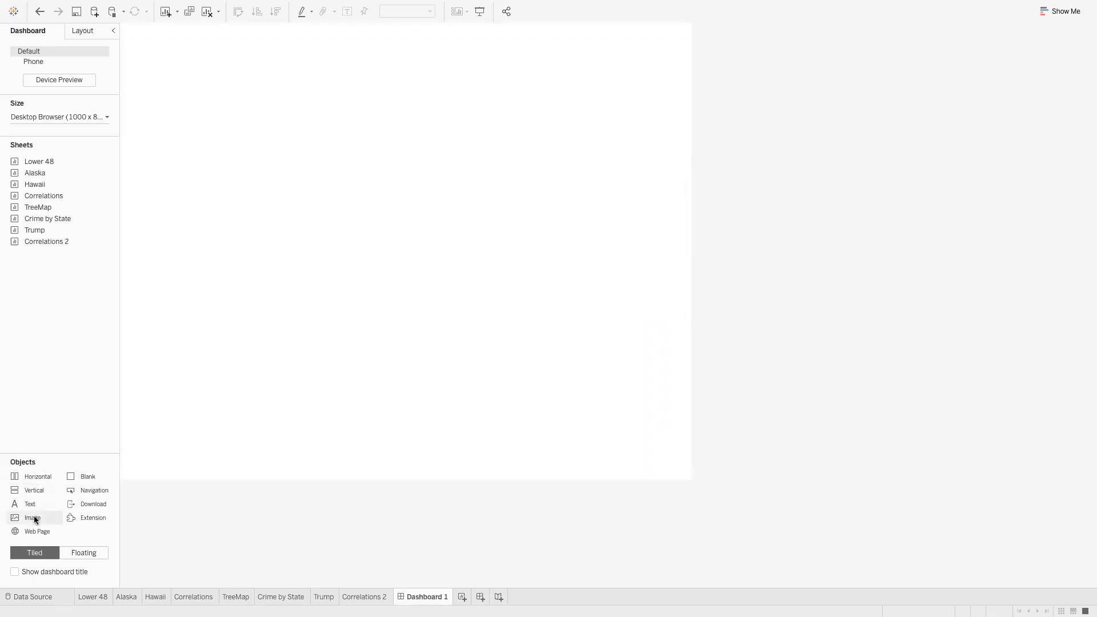
Place a new Image object across the dashboard top showing crime.png, fitted to the frame
drag(35, 519, 245, 321)
drag(320, 230, 412, 223)
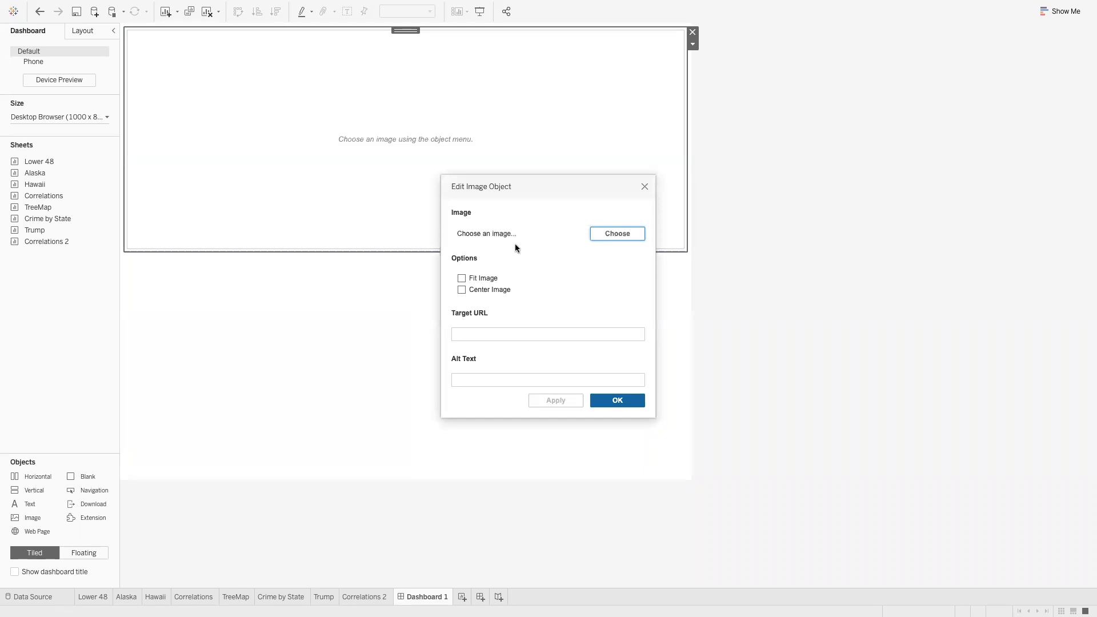
click(617, 234)
scroll(599, 334, down, 10)
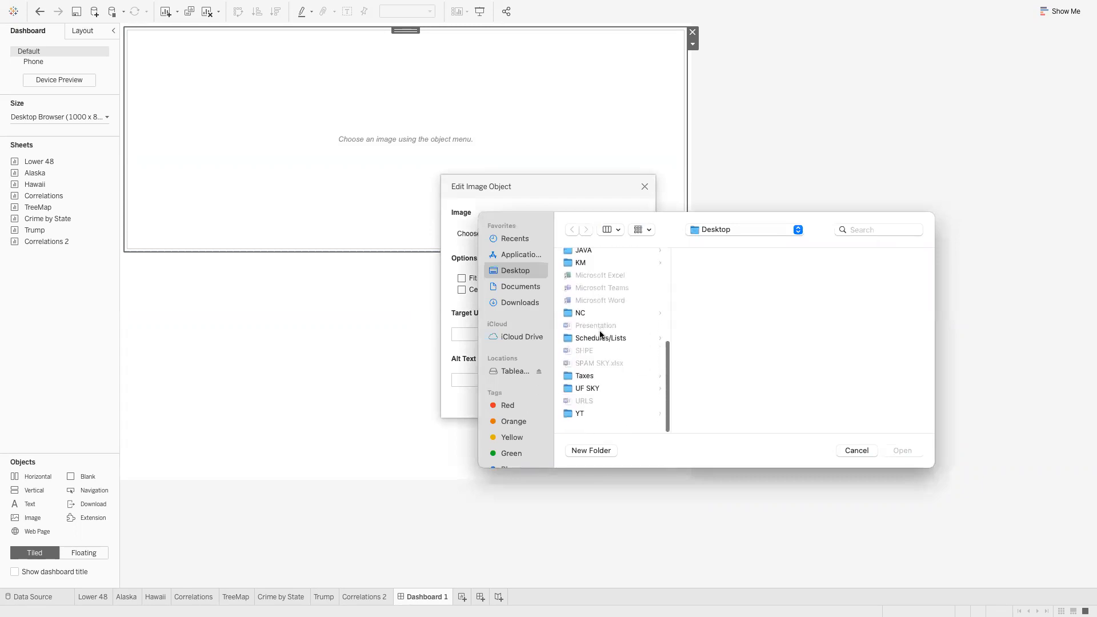
scroll(602, 356, up, 10)
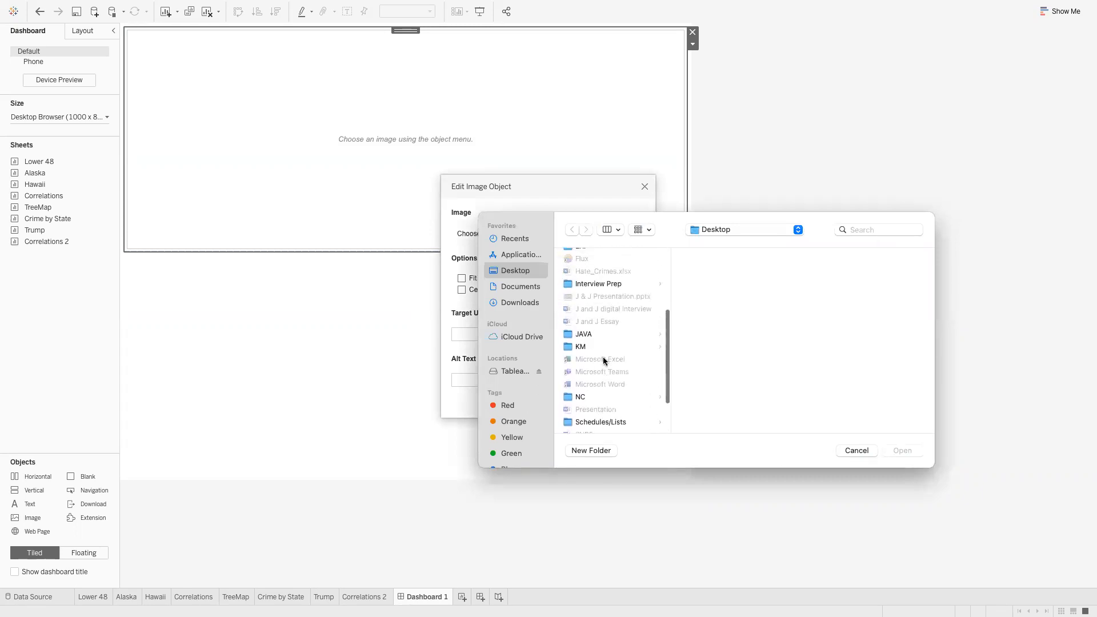
click(591, 329)
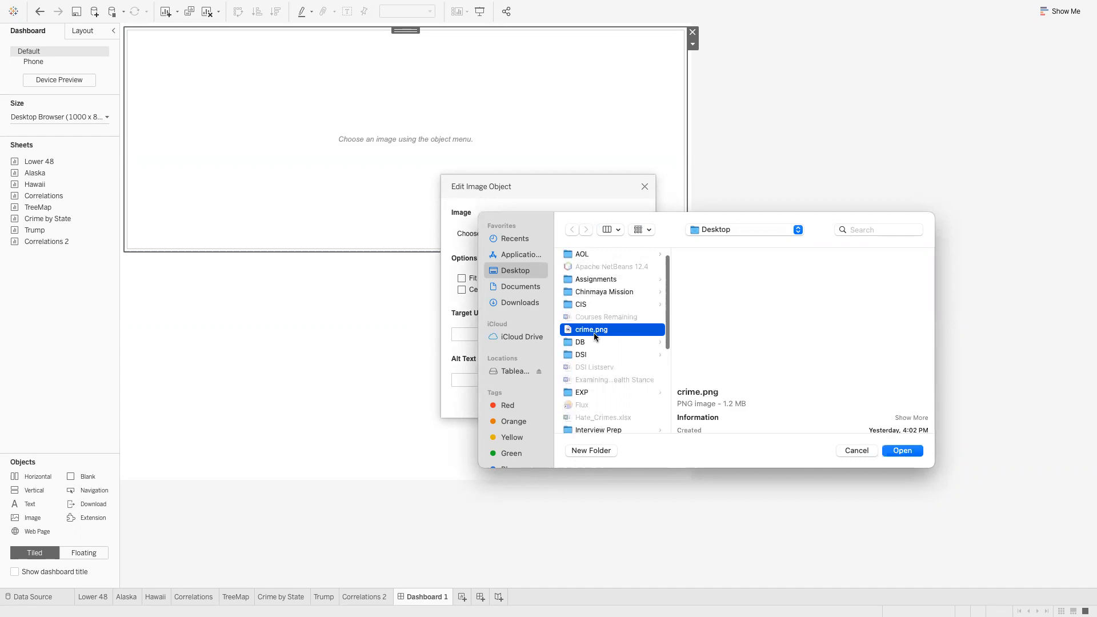
click(901, 452)
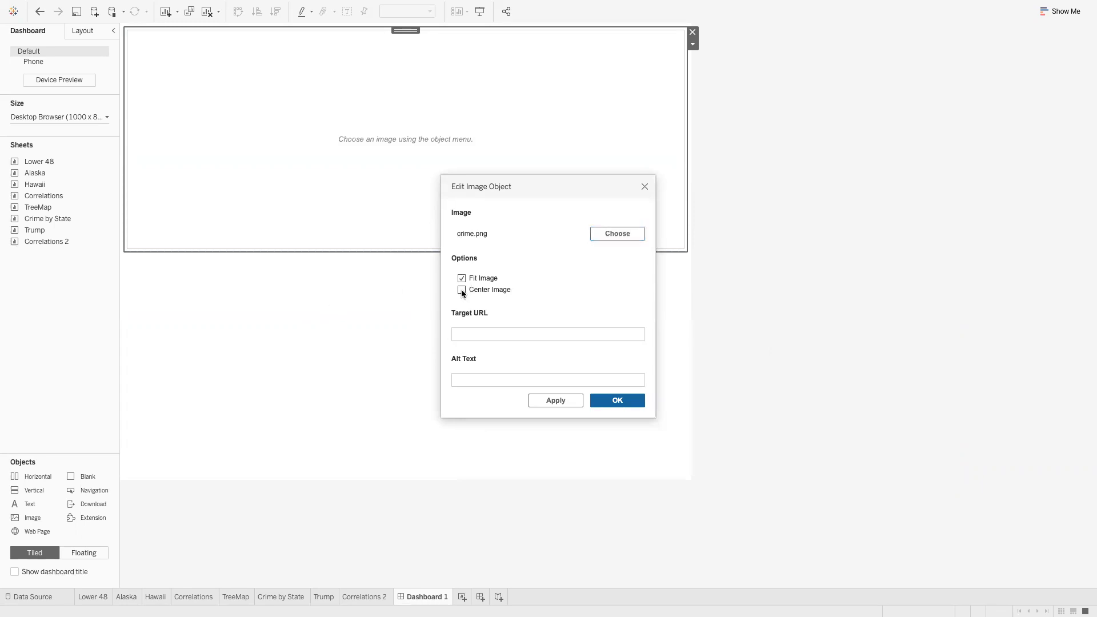
click(617, 399)
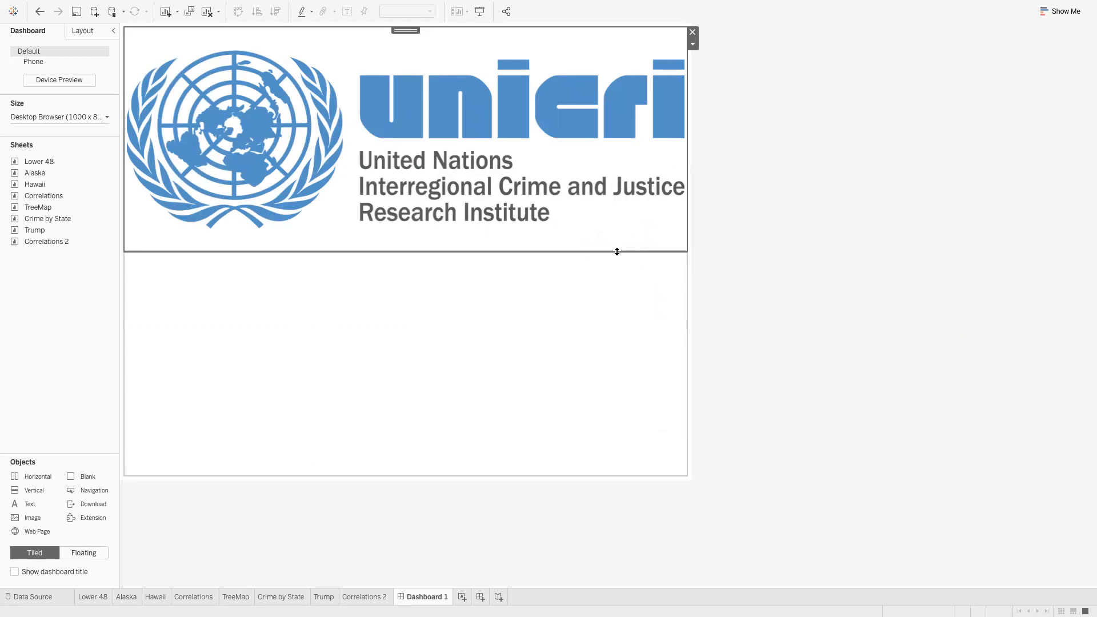
Drag the logo frame's bottom edge up into a slim header strip
drag(616, 251, 618, 83)
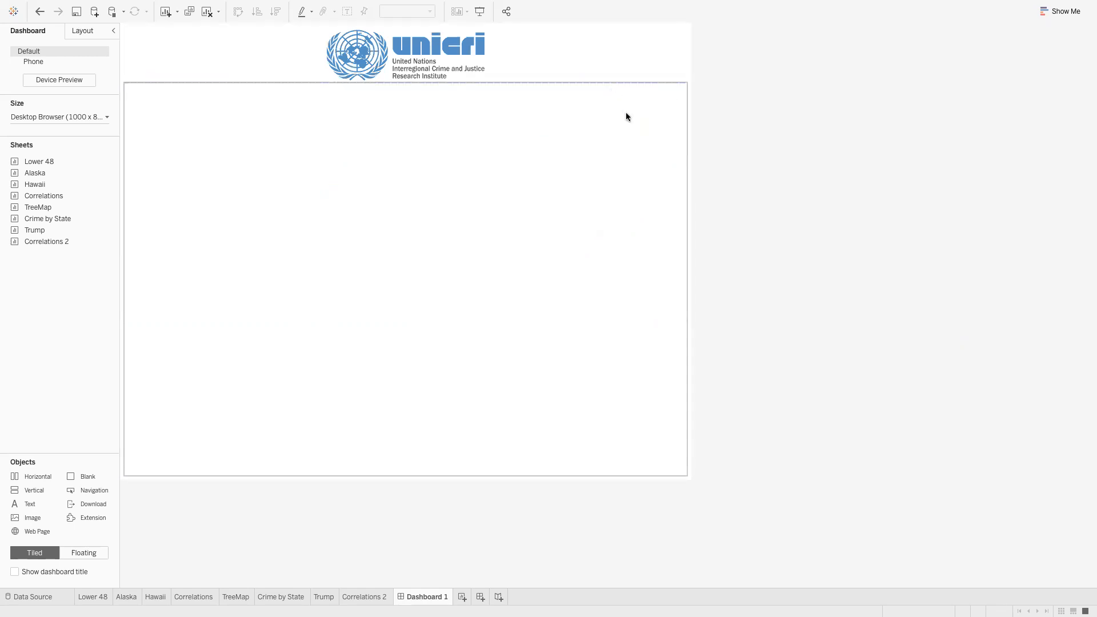
click(591, 75)
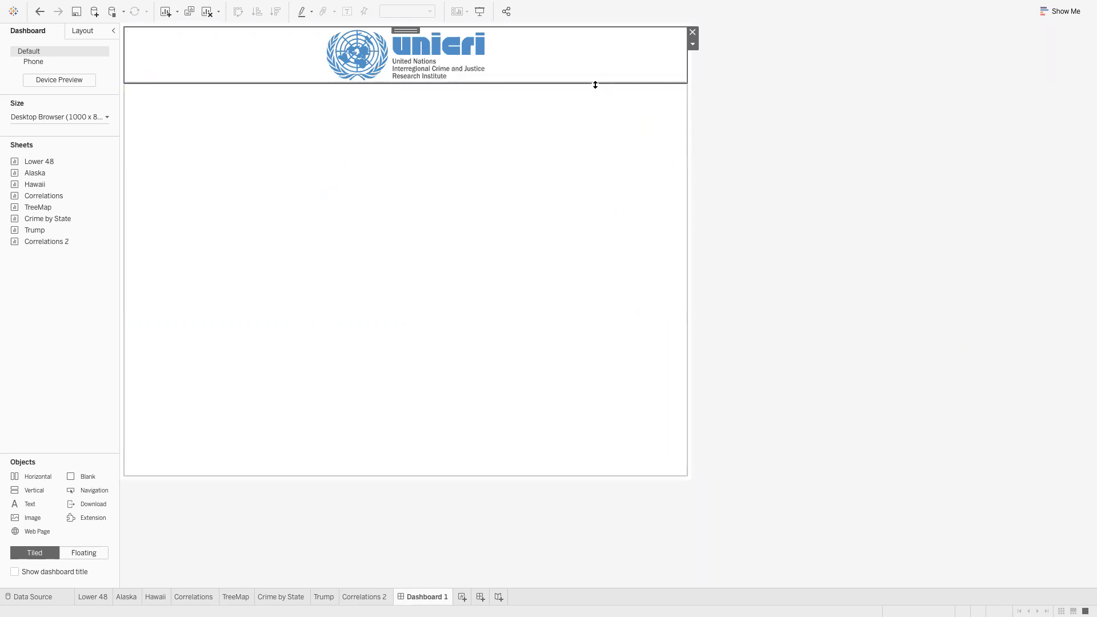
drag(595, 83, 595, 87)
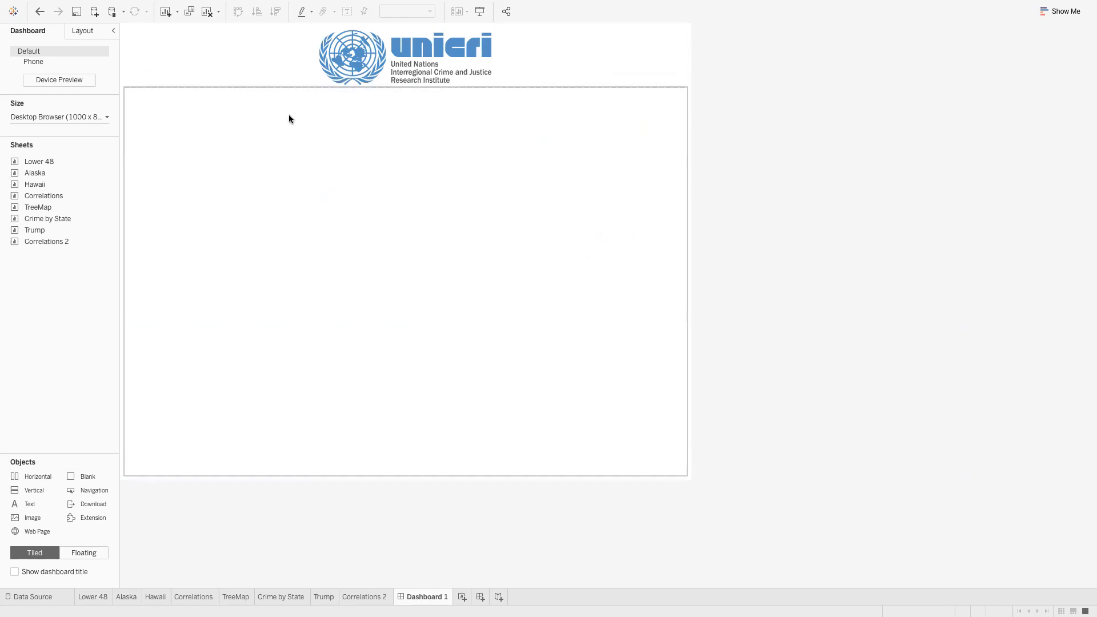
Turn off Center Image so the UNICRI logo sits at the left edge
click(592, 71)
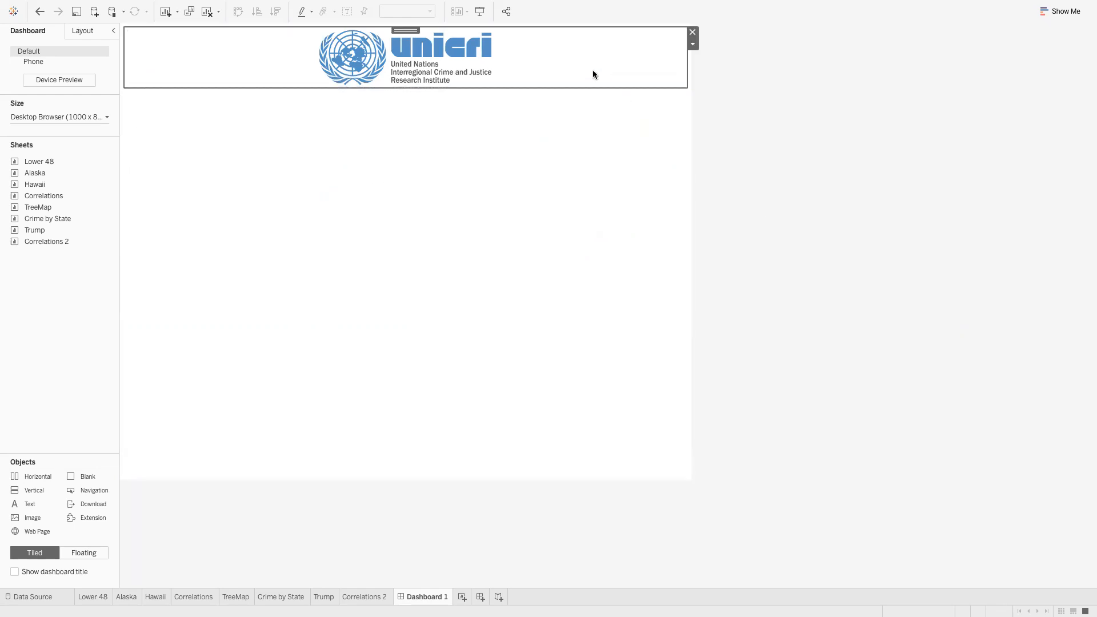
click(692, 45)
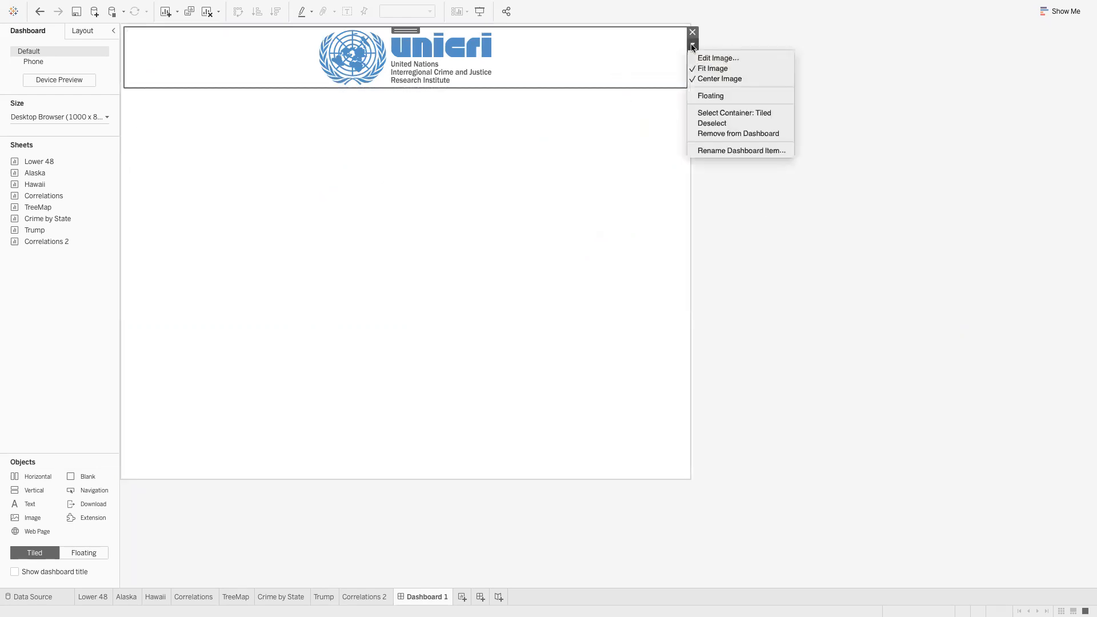
click(717, 78)
click(735, 181)
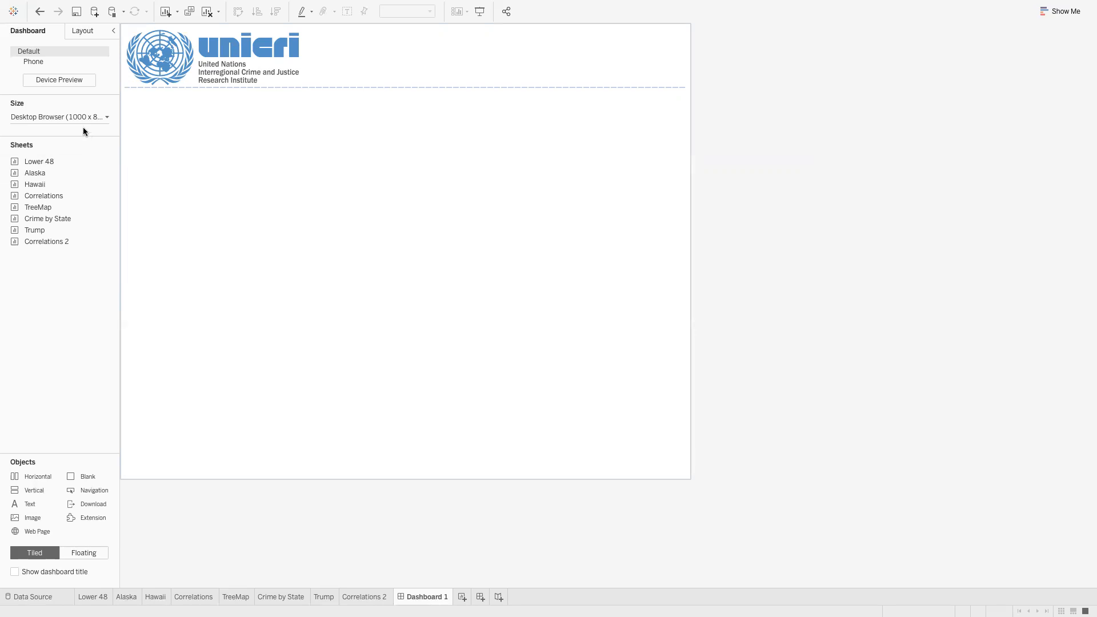
mouse_move(66, 162)
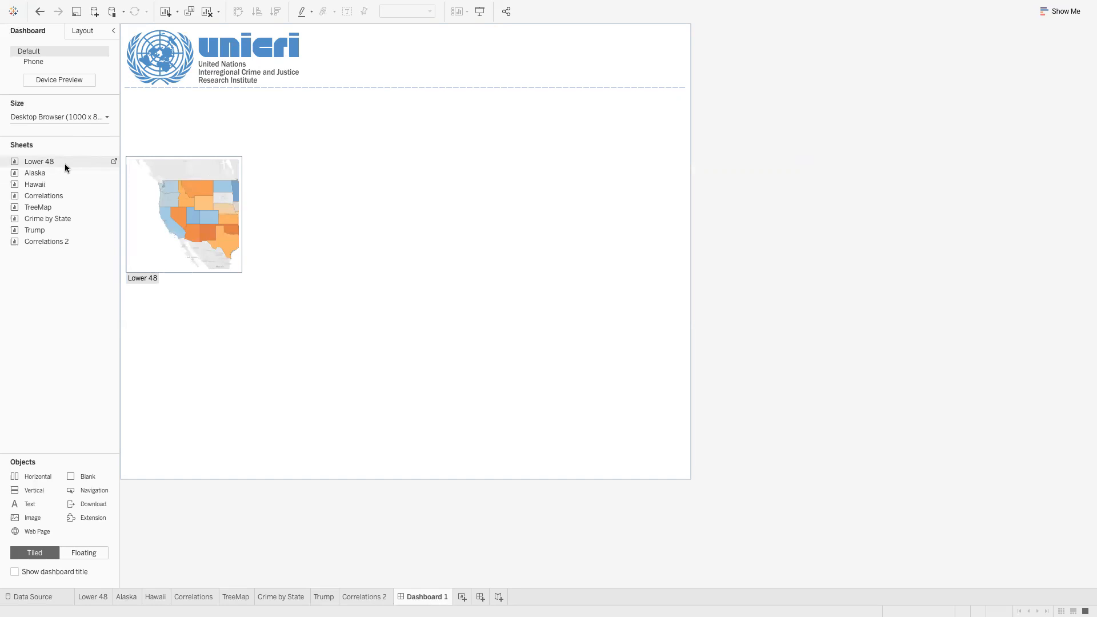
Place the Lower 48 map in the dashboard's left half under the logo header
drag(66, 167, 135, 162)
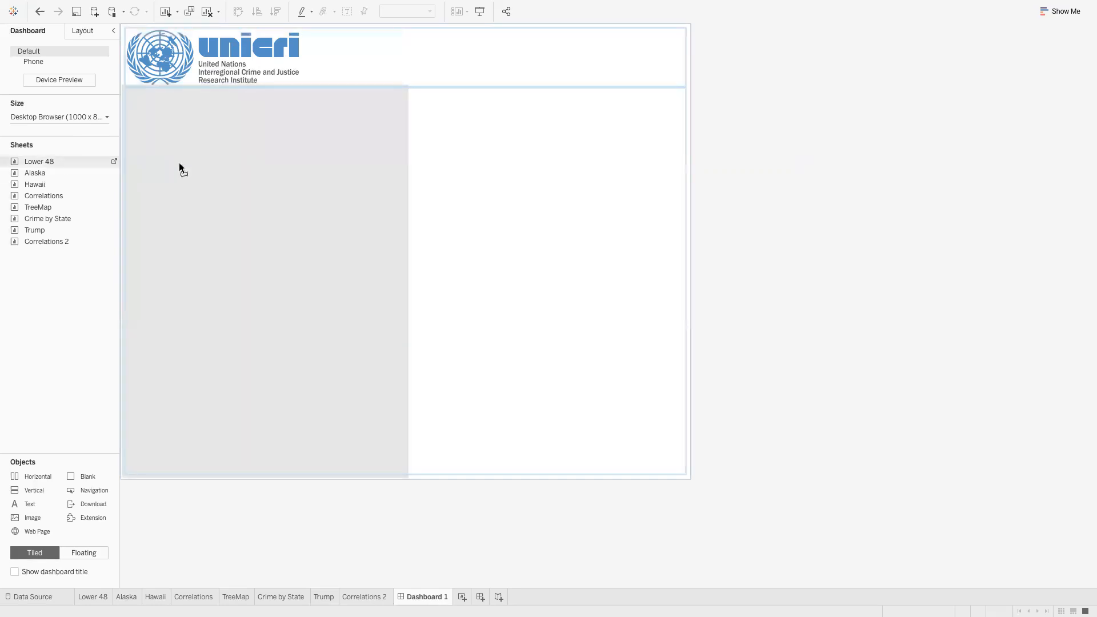
drag(216, 166, 215, 167)
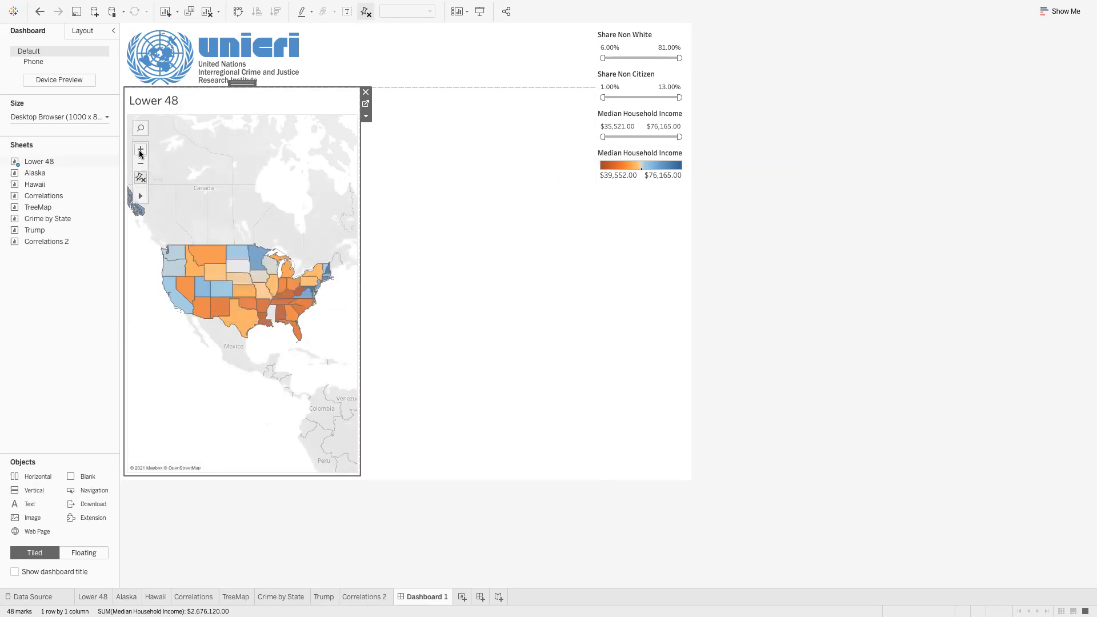
double_click(166, 104)
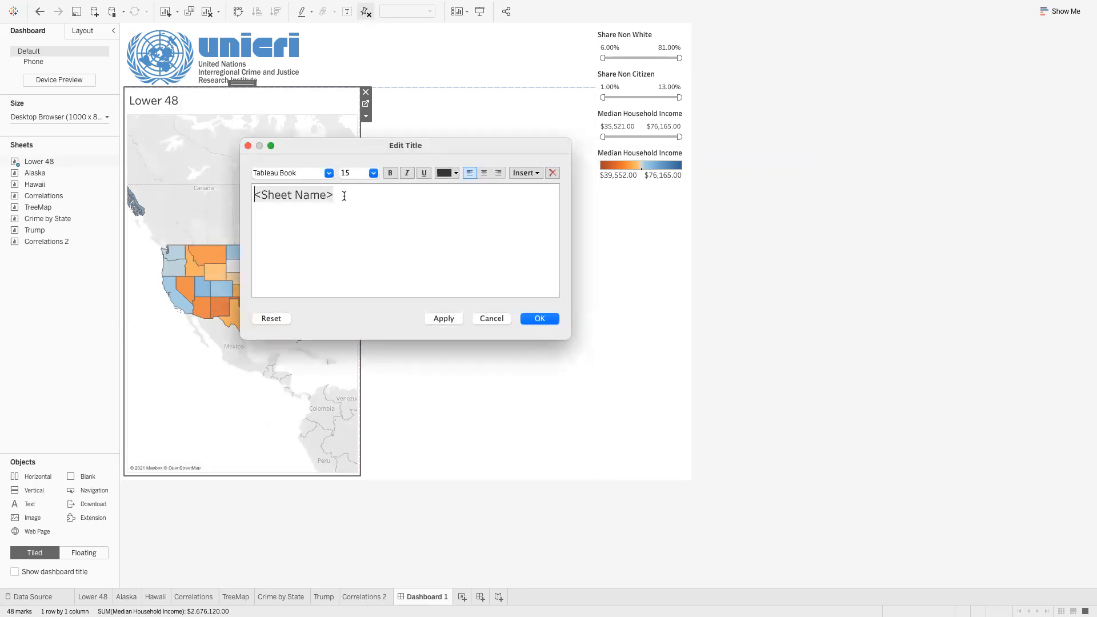
drag(344, 196, 257, 178)
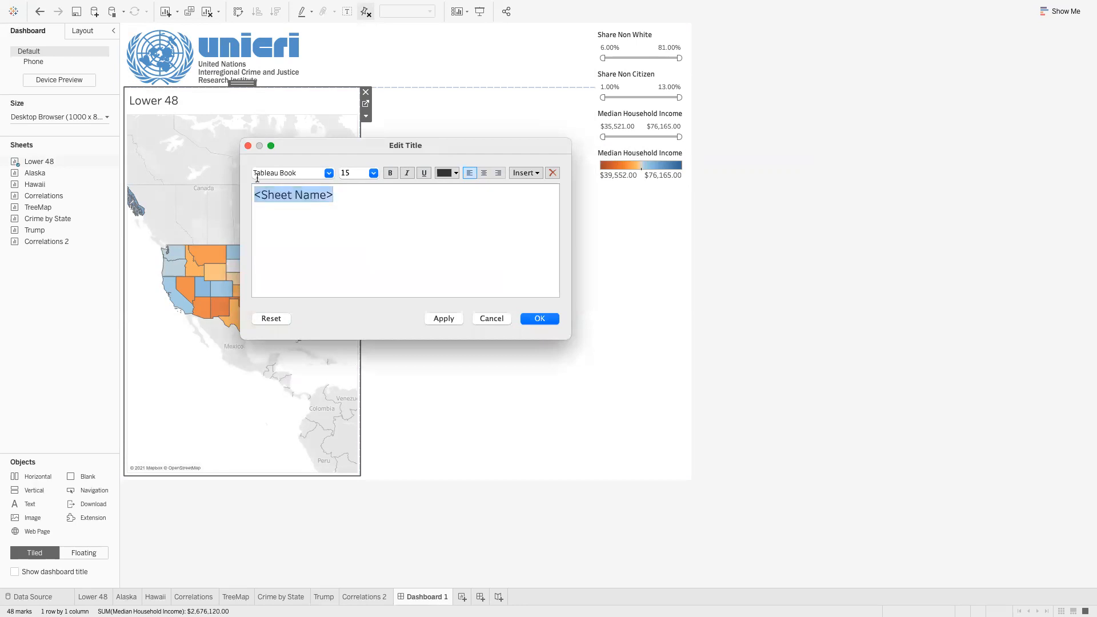
click(490, 318)
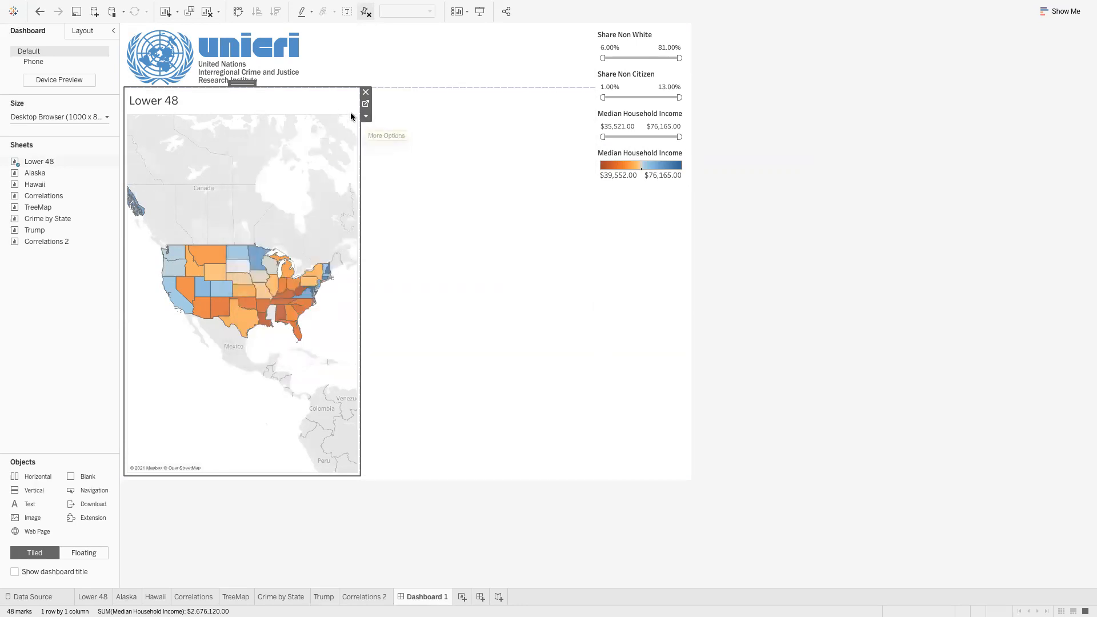
click(366, 117)
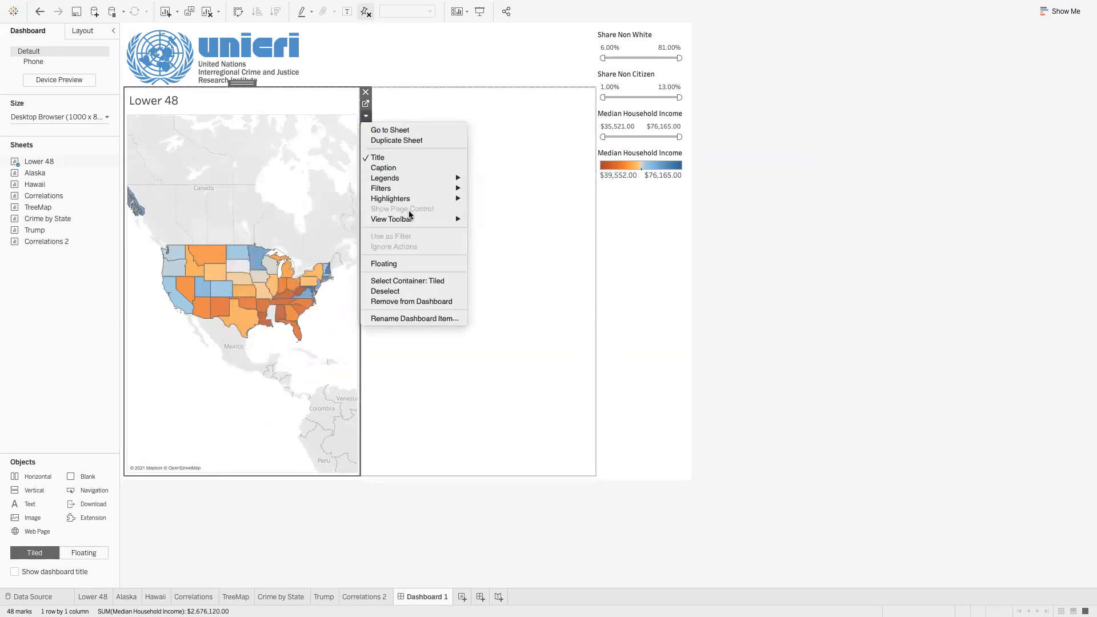
click(367, 118)
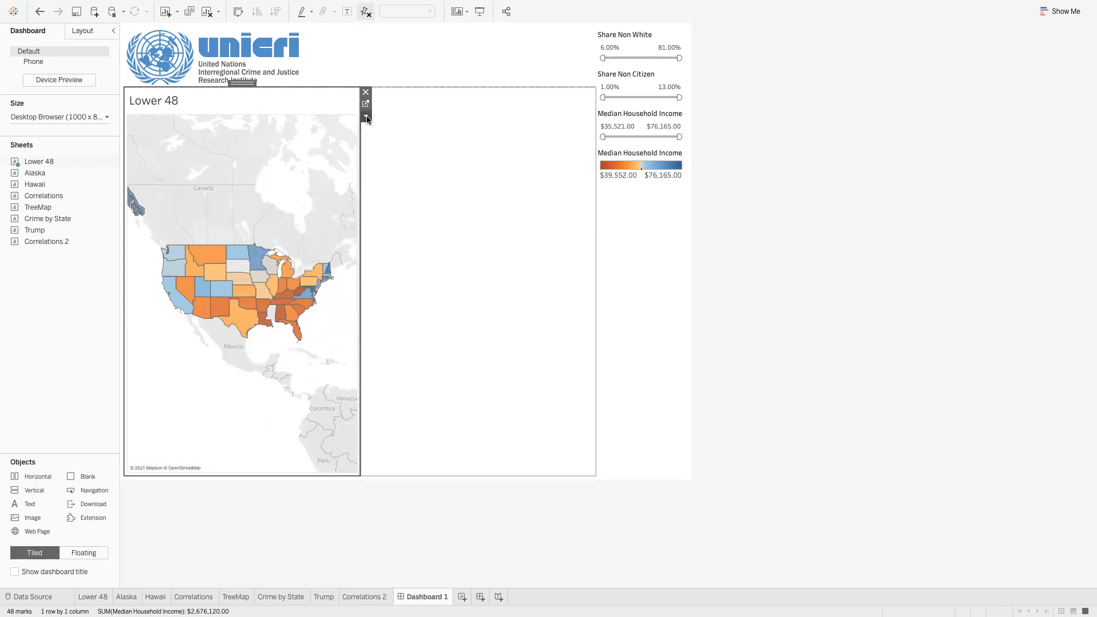
click(366, 117)
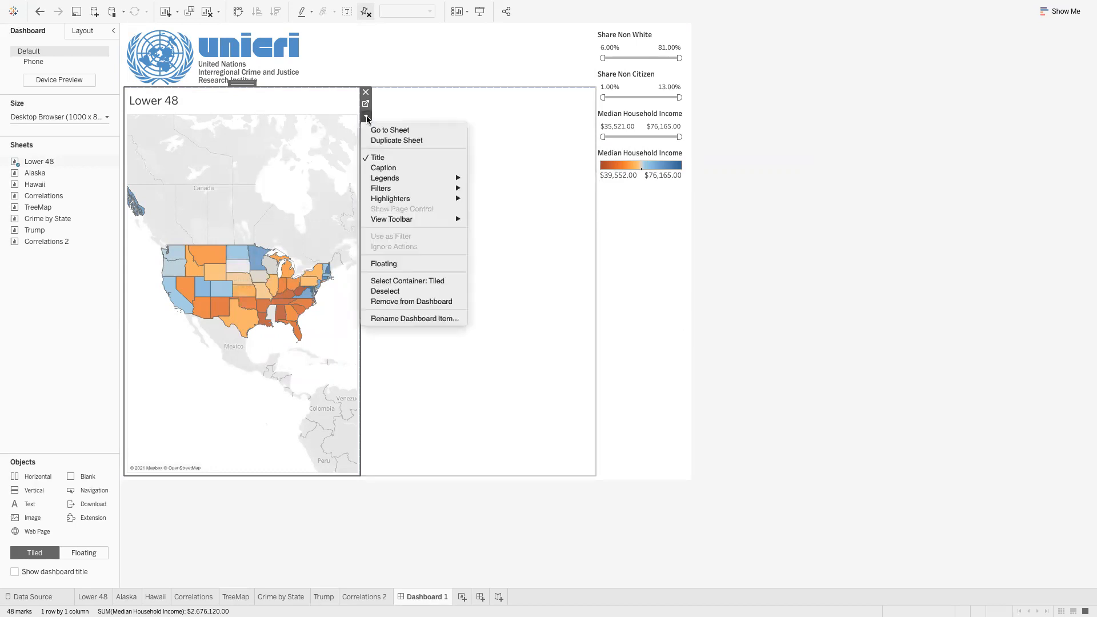
click(382, 157)
click(365, 117)
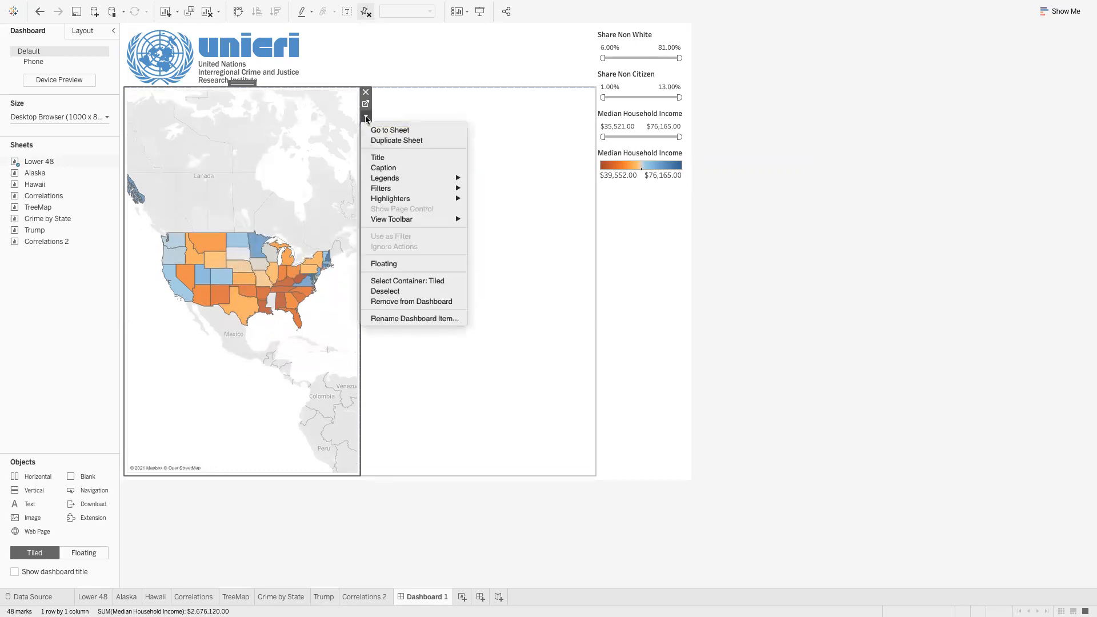
click(381, 158)
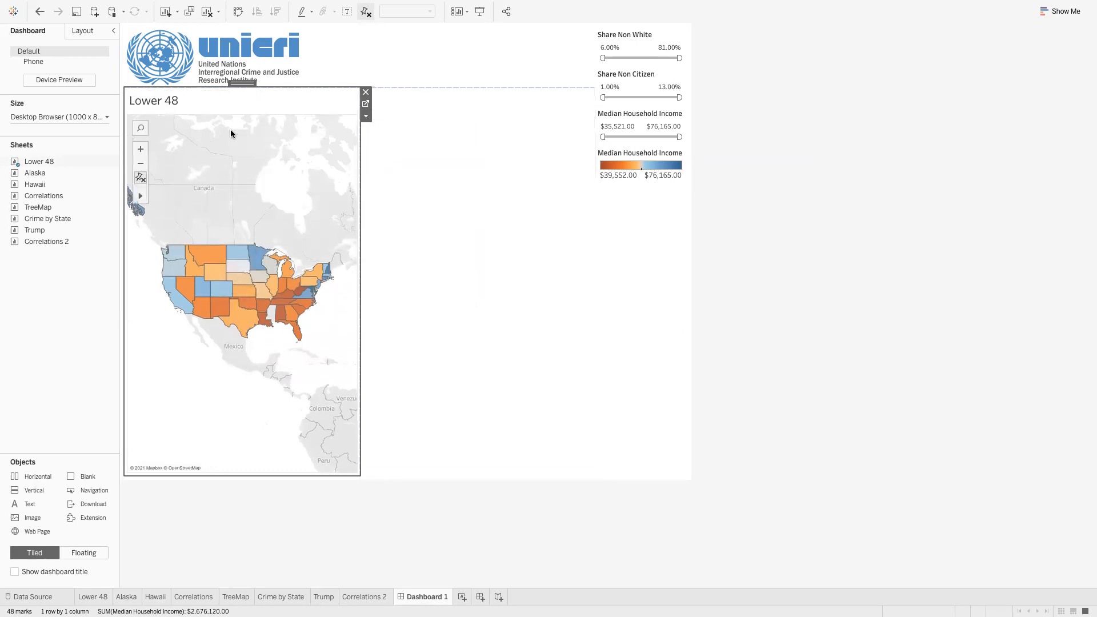
Format the Lower 48 map title as centred, bold, size 10
double_click(172, 103)
click(490, 318)
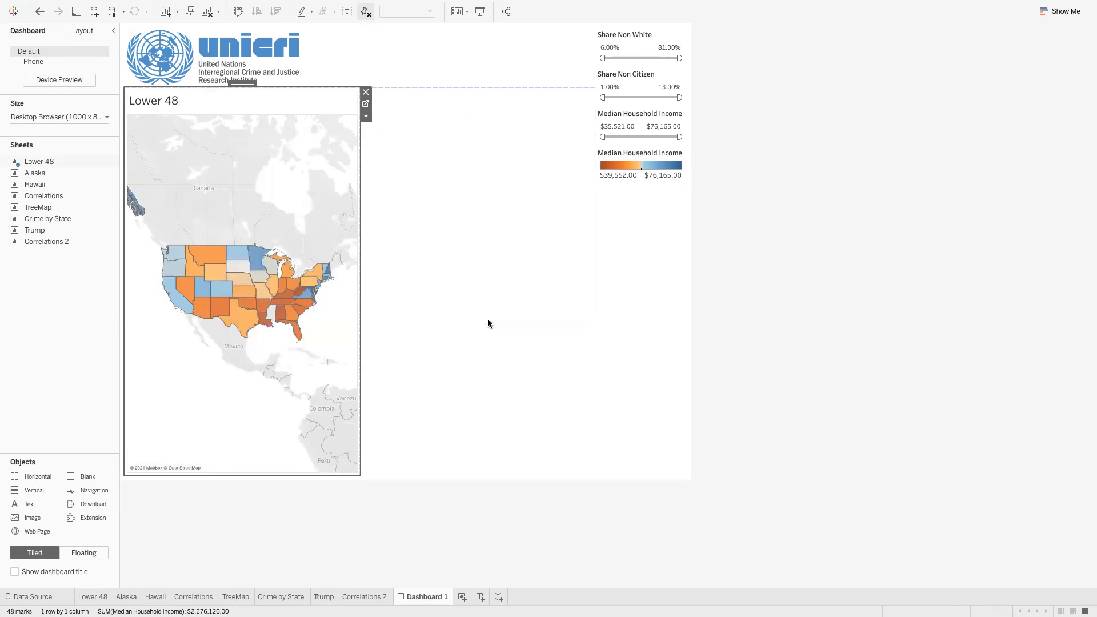
double_click(210, 105)
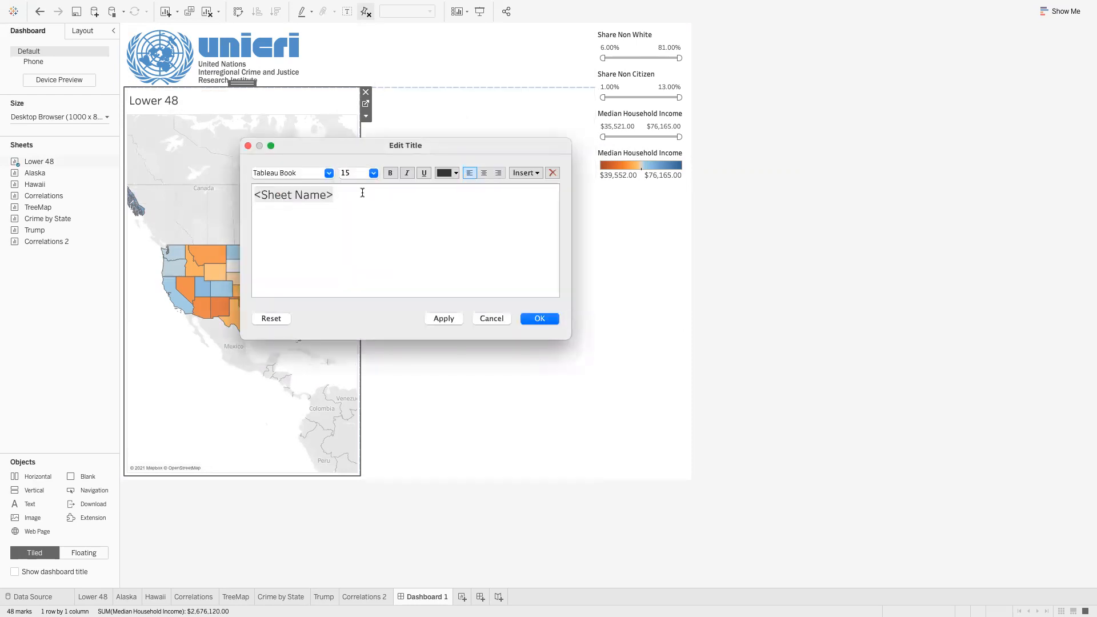
drag(362, 194, 220, 190)
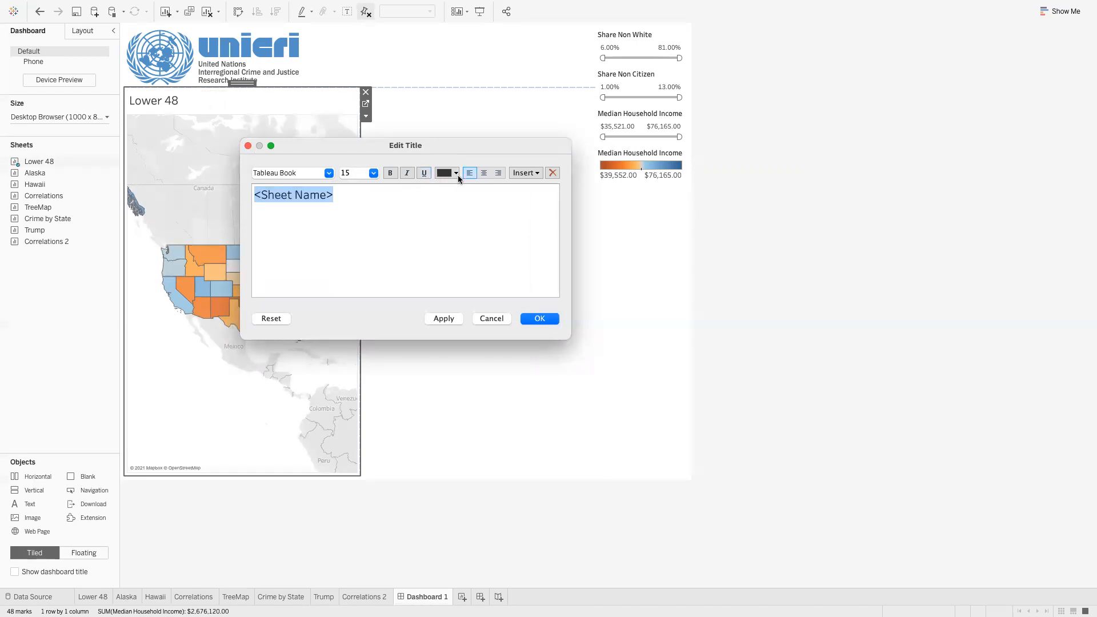
click(478, 175)
click(390, 174)
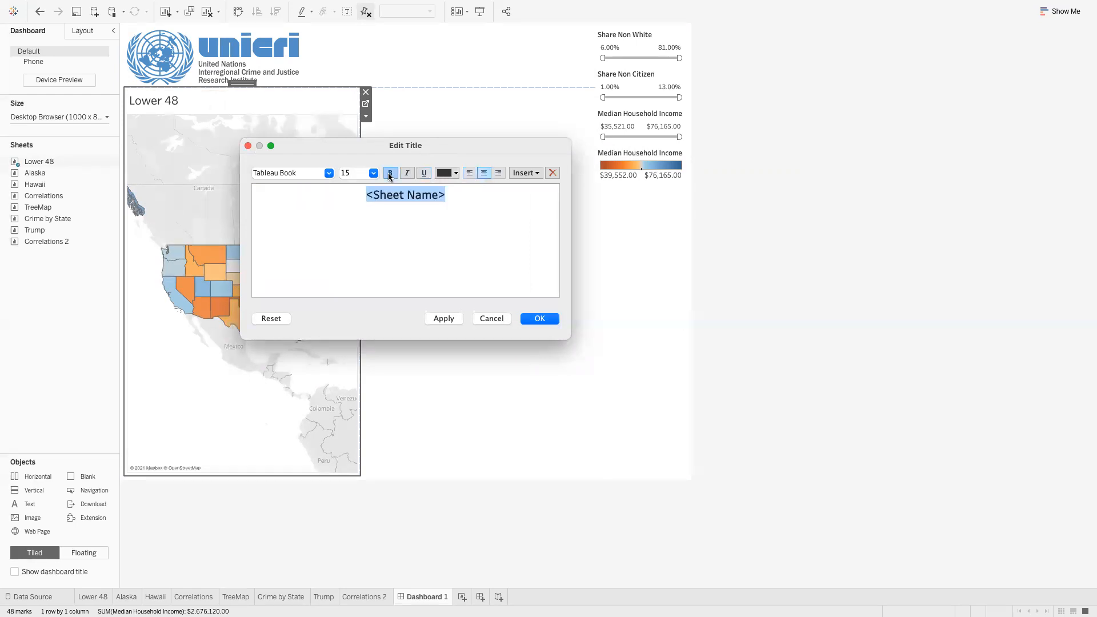
click(373, 173)
click(365, 201)
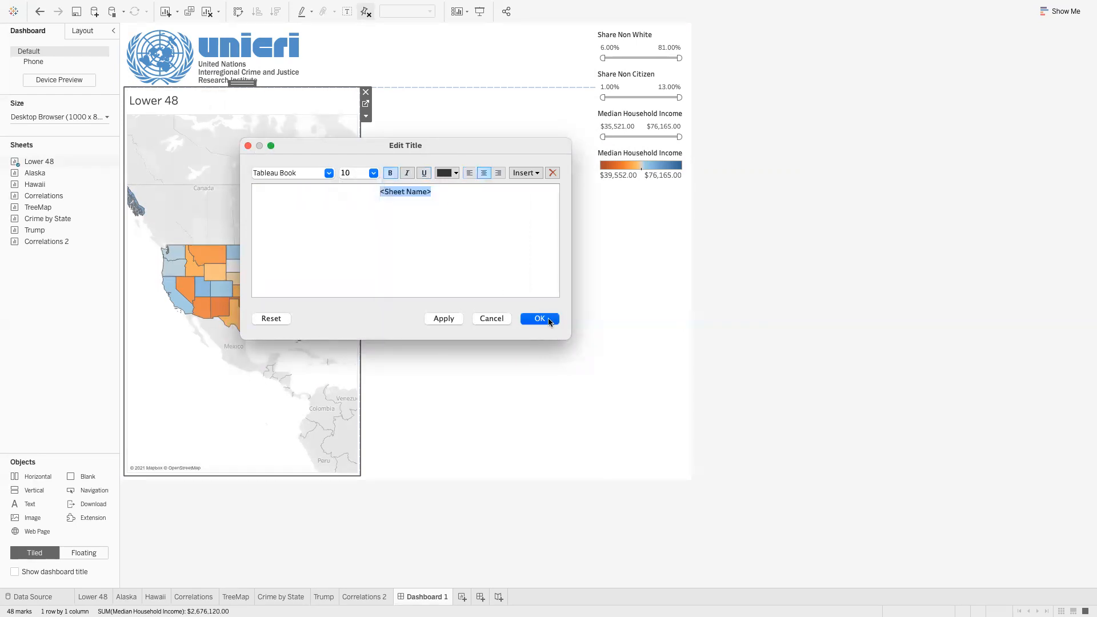
click(540, 319)
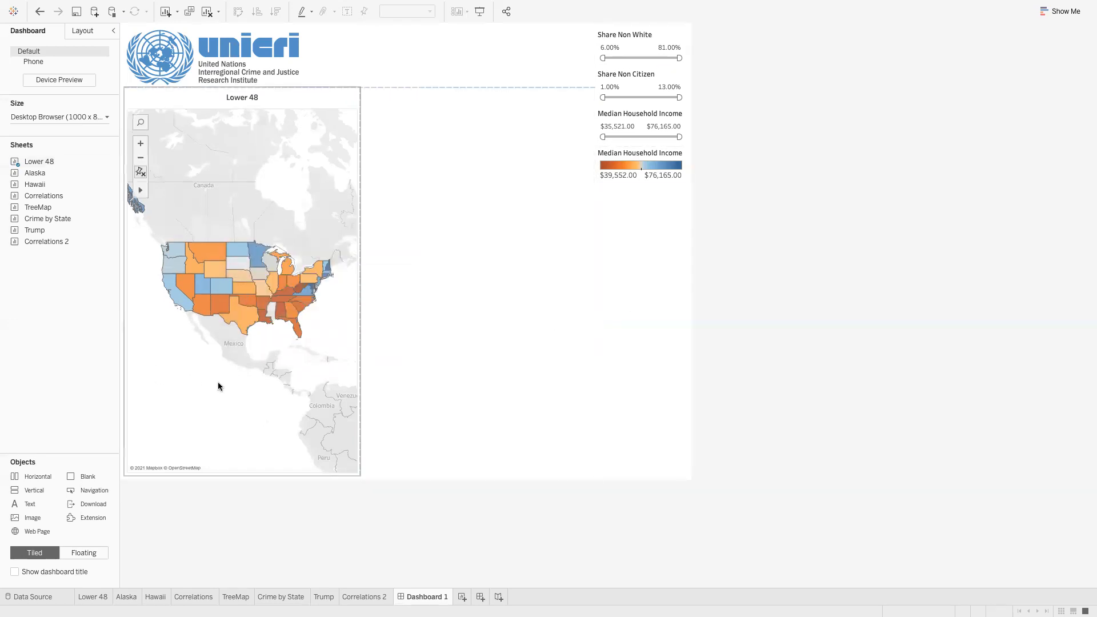
Place the Alaska map below Lower 48 and make its title size 10, bold and centred
mouse_move(43, 176)
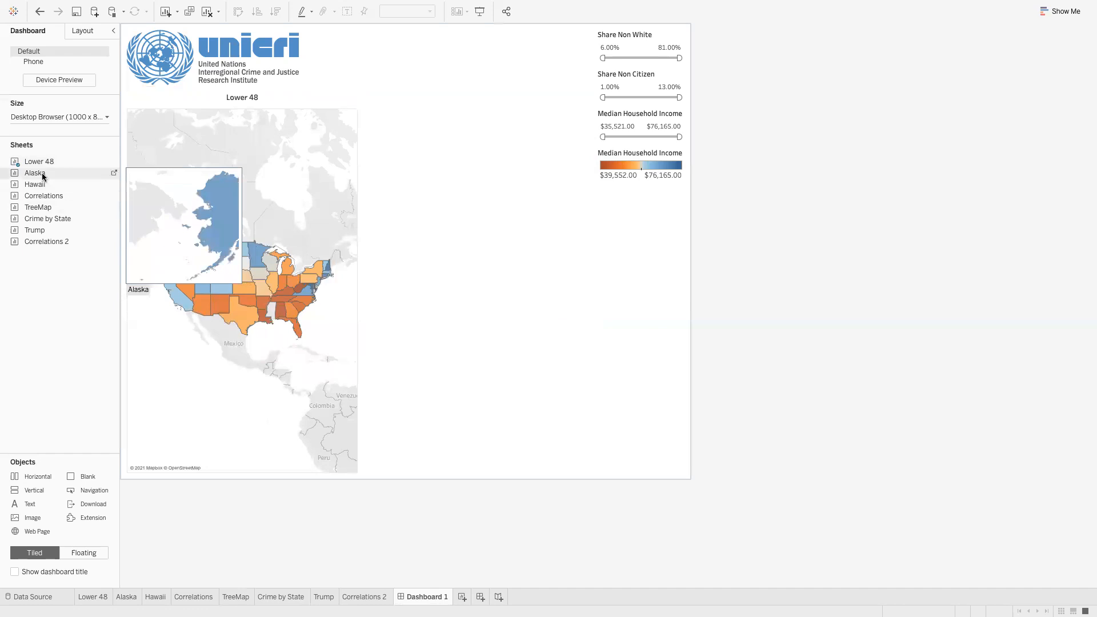
drag(43, 176, 262, 372)
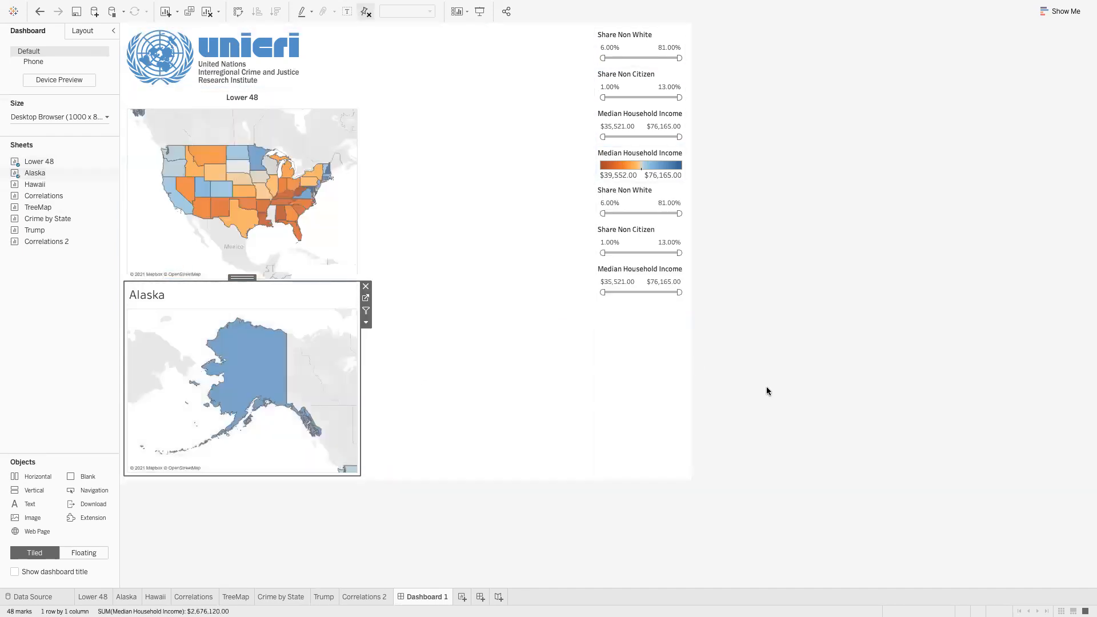
double_click(156, 296)
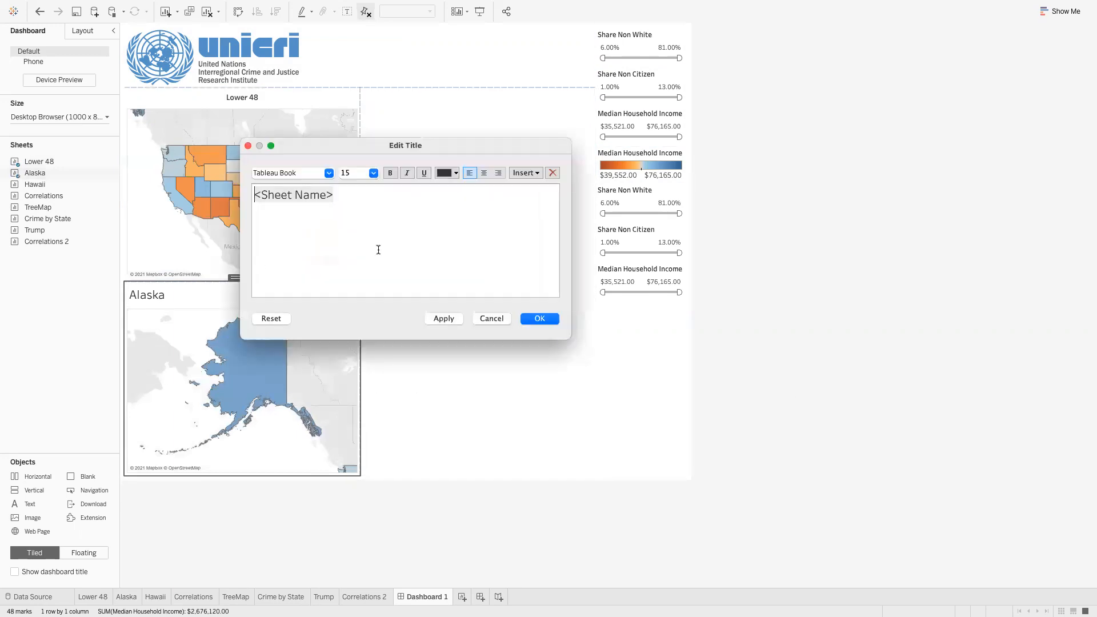
drag(296, 207, 217, 203)
click(373, 173)
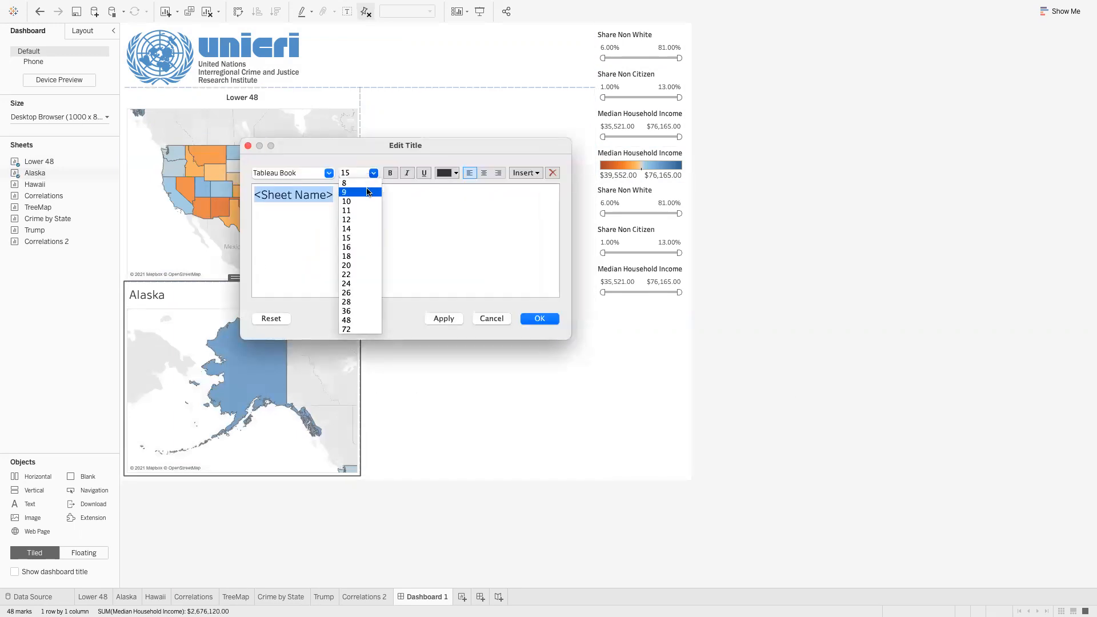
click(359, 201)
click(390, 173)
click(484, 173)
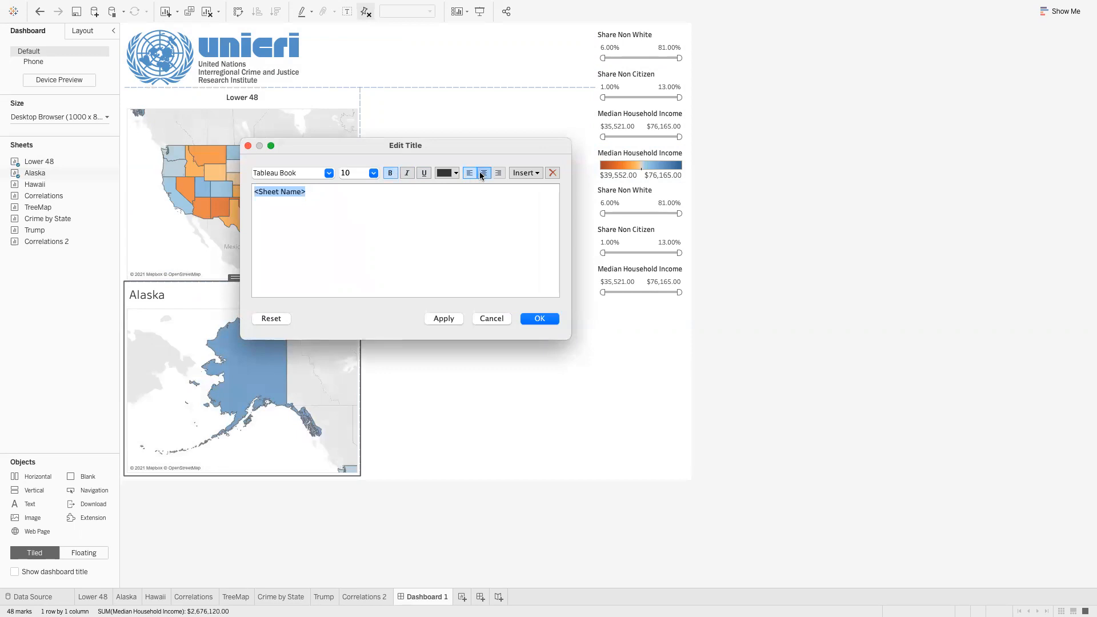
click(539, 319)
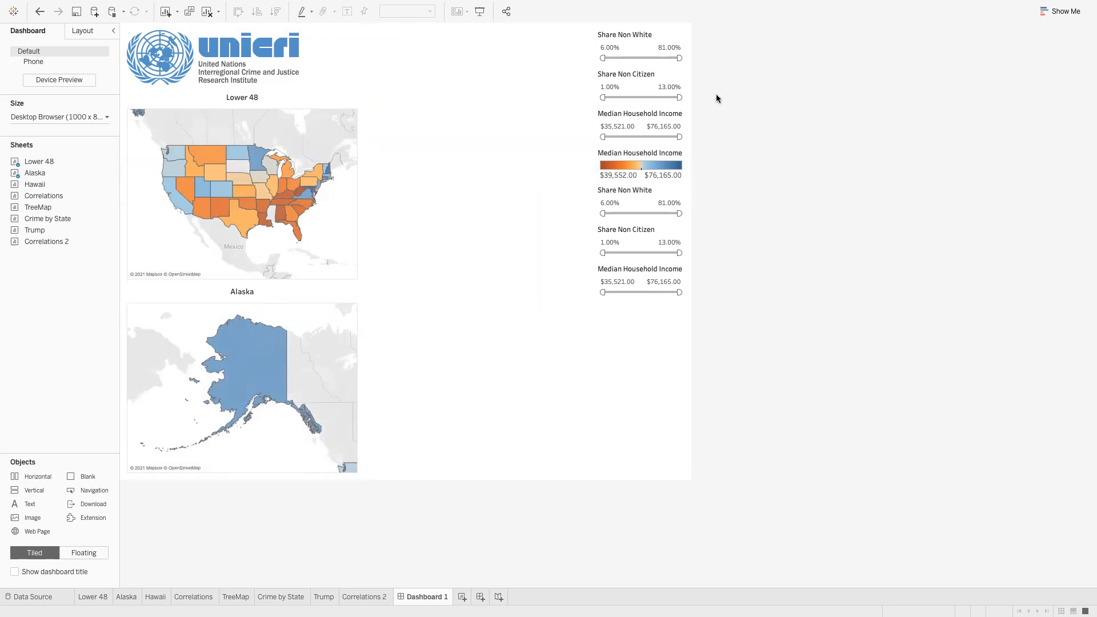
click(662, 33)
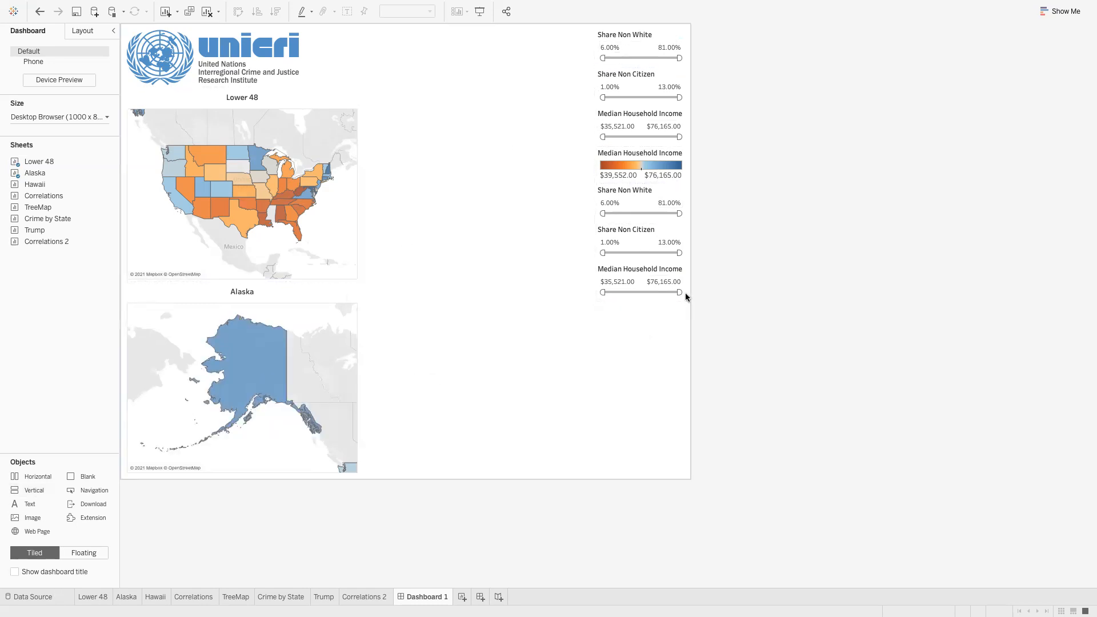
Look through the Lower 48 and Hawaii worksheets, ending on the Alaska worksheet
click(95, 597)
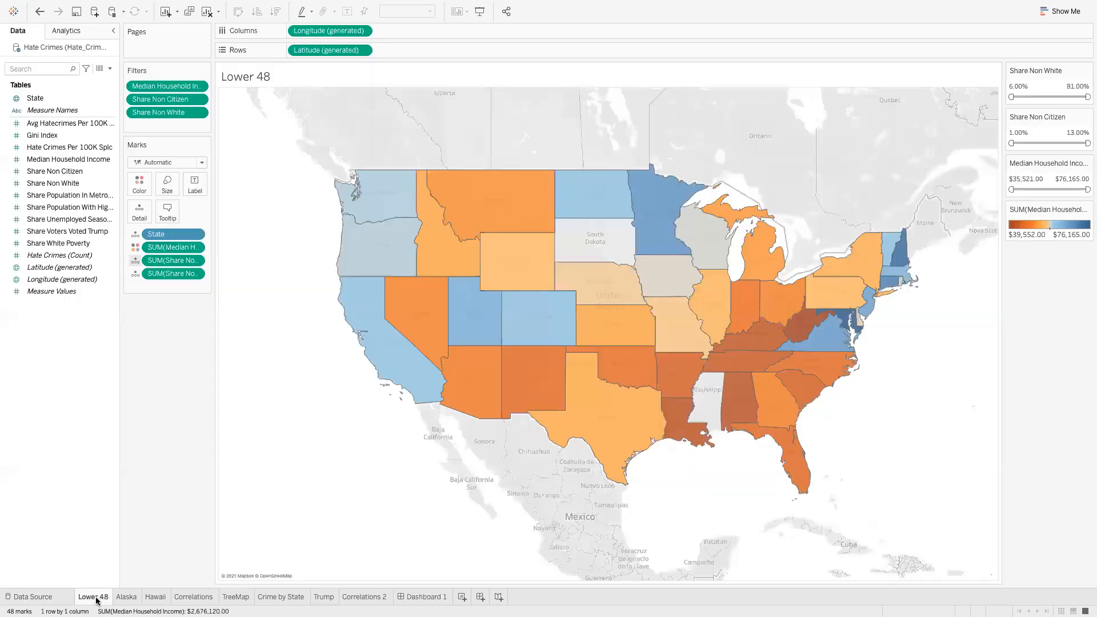
click(123, 597)
click(151, 597)
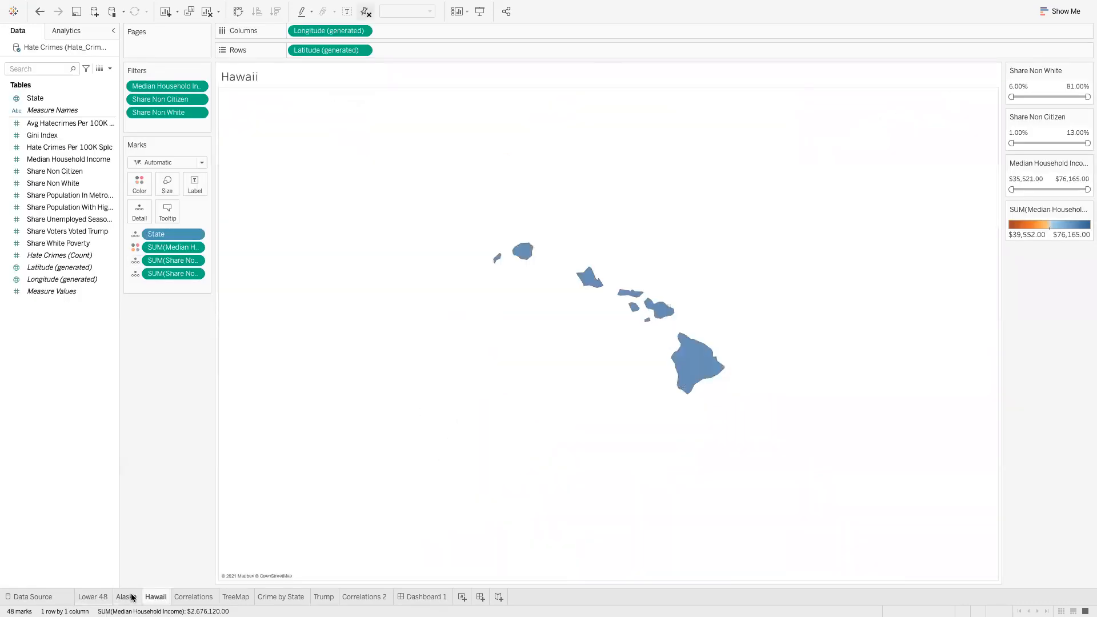
mouse_move(131, 598)
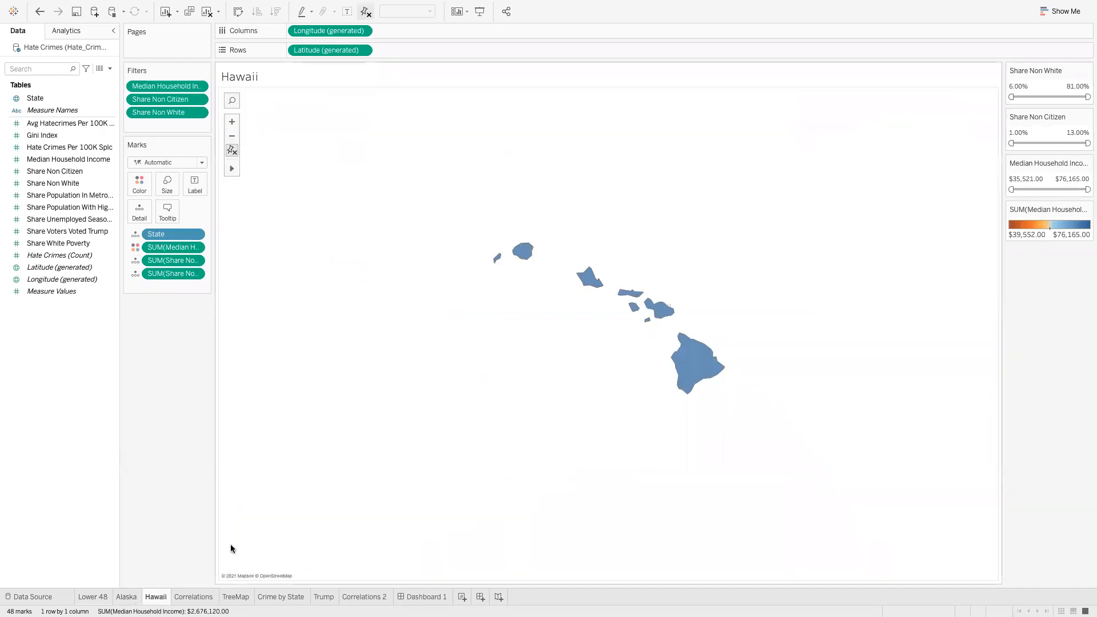
click(122, 596)
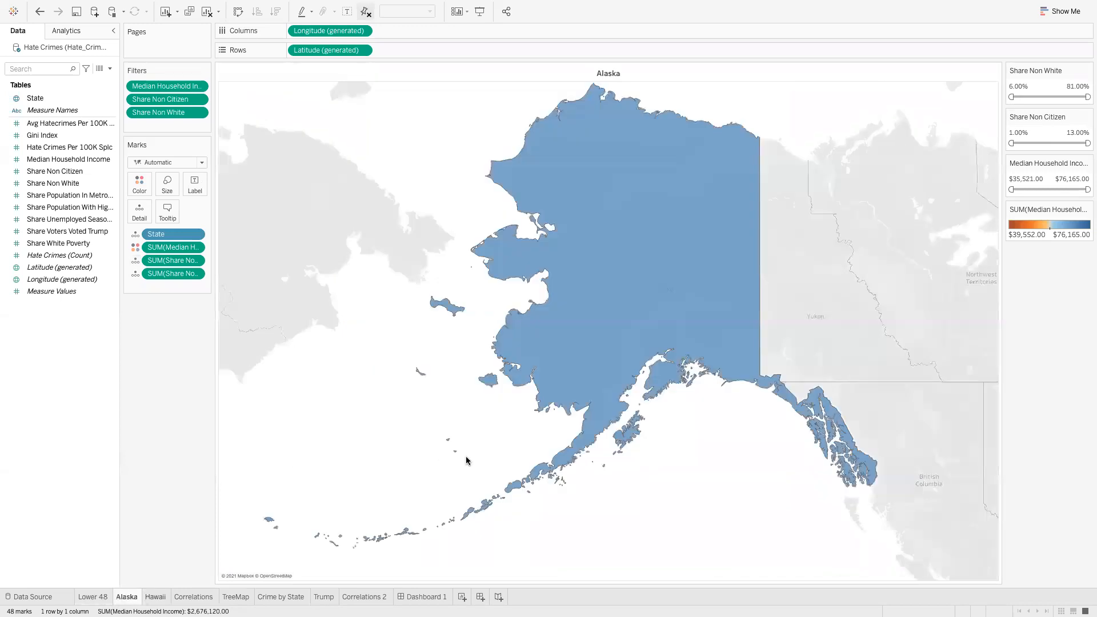
Test the Share Non Citizen minimum at 9.10% against Lower 48, then reset it to 1.00%
drag(1011, 141, 1060, 143)
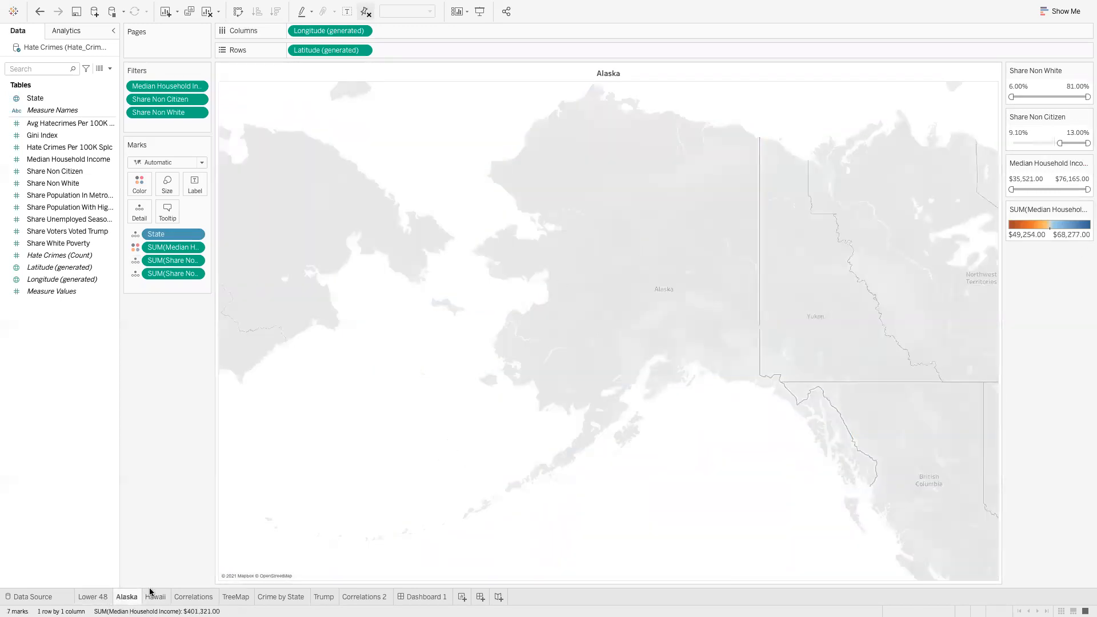
click(92, 596)
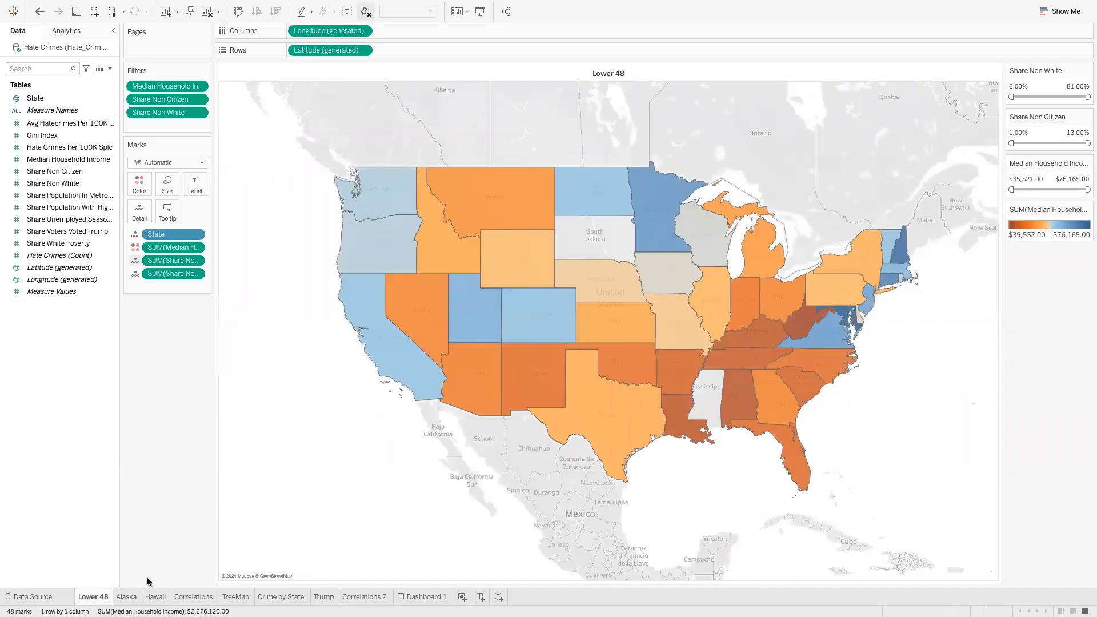
click(129, 597)
drag(1059, 154, 986, 147)
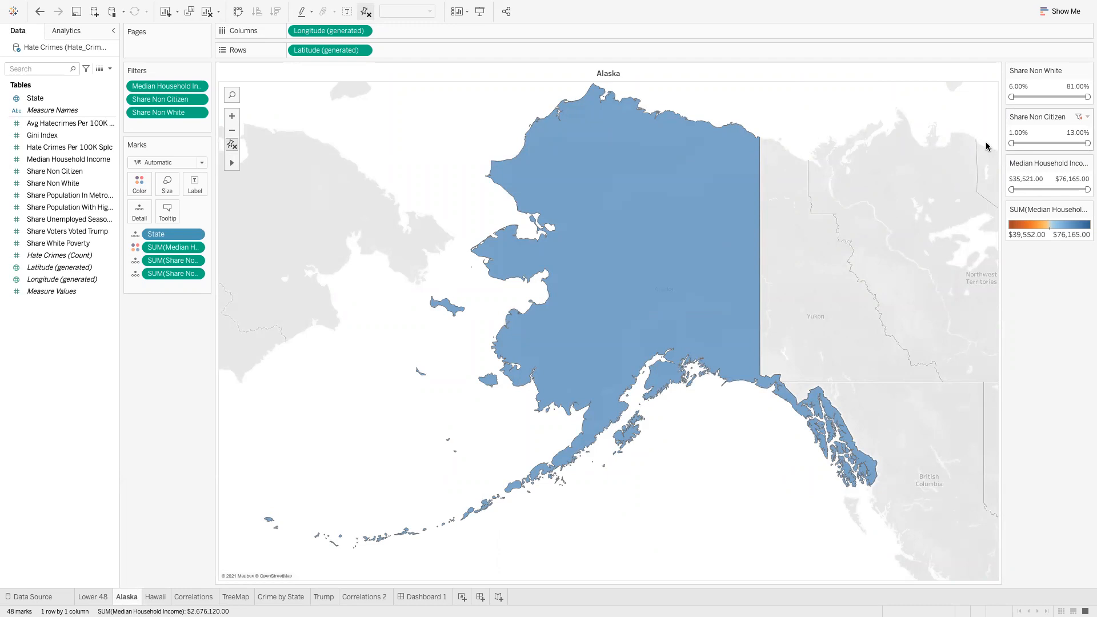
click(101, 597)
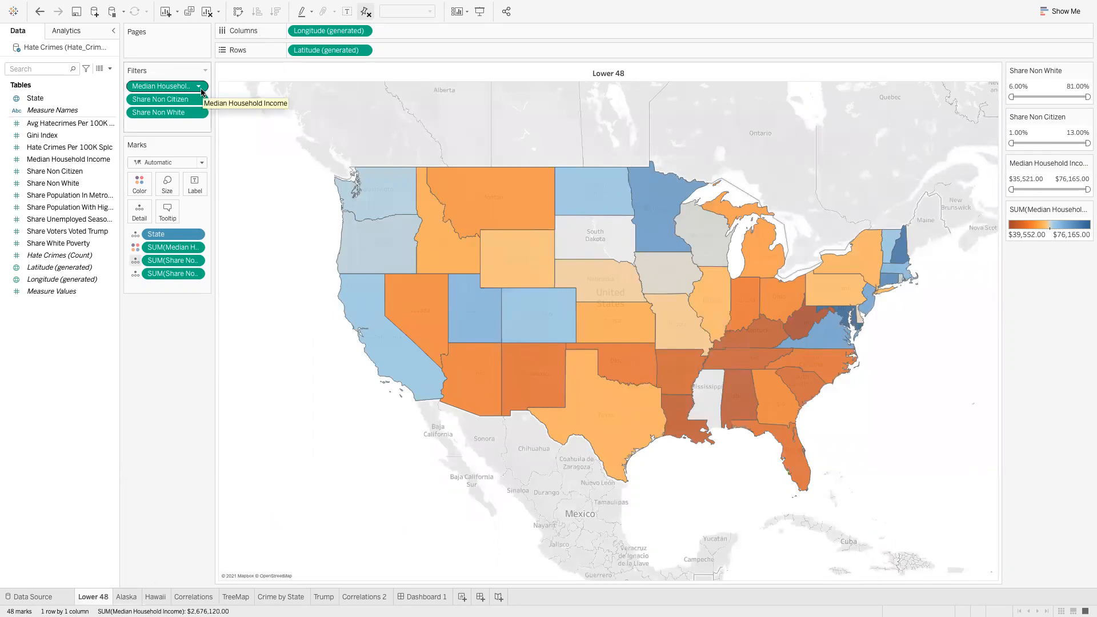
Apply the Median Household Income filter to the Alaska and Hawaii worksheets too
click(200, 88)
mouse_move(189, 149)
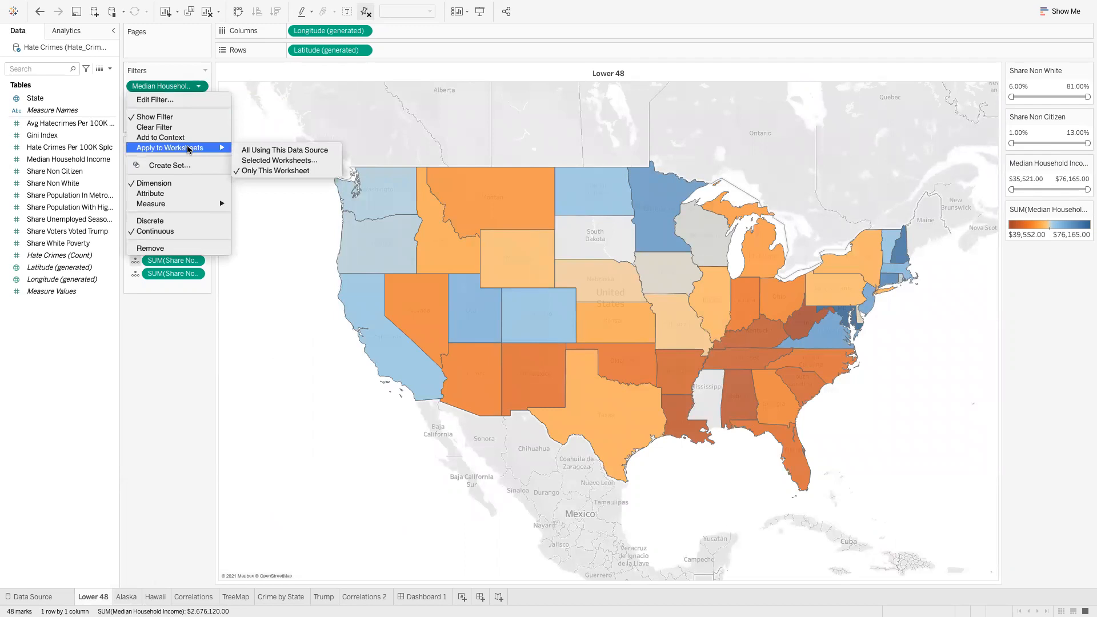
click(263, 161)
click(417, 254)
click(416, 267)
click(668, 410)
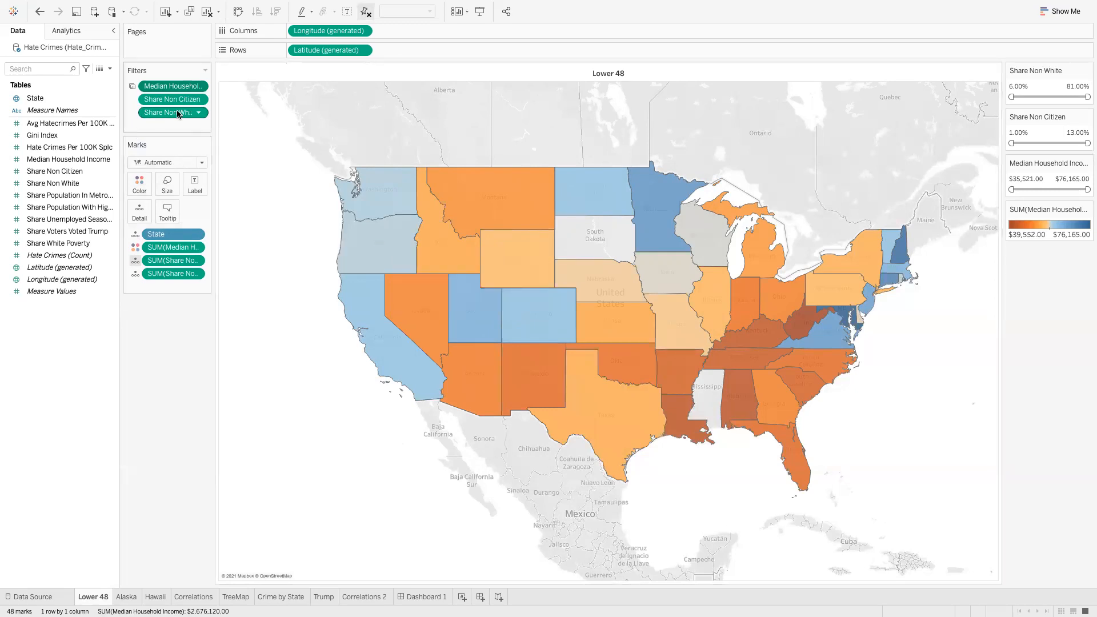
Apply the Share Non Citizen filter to the Alaska worksheet as well
click(199, 100)
mouse_move(208, 161)
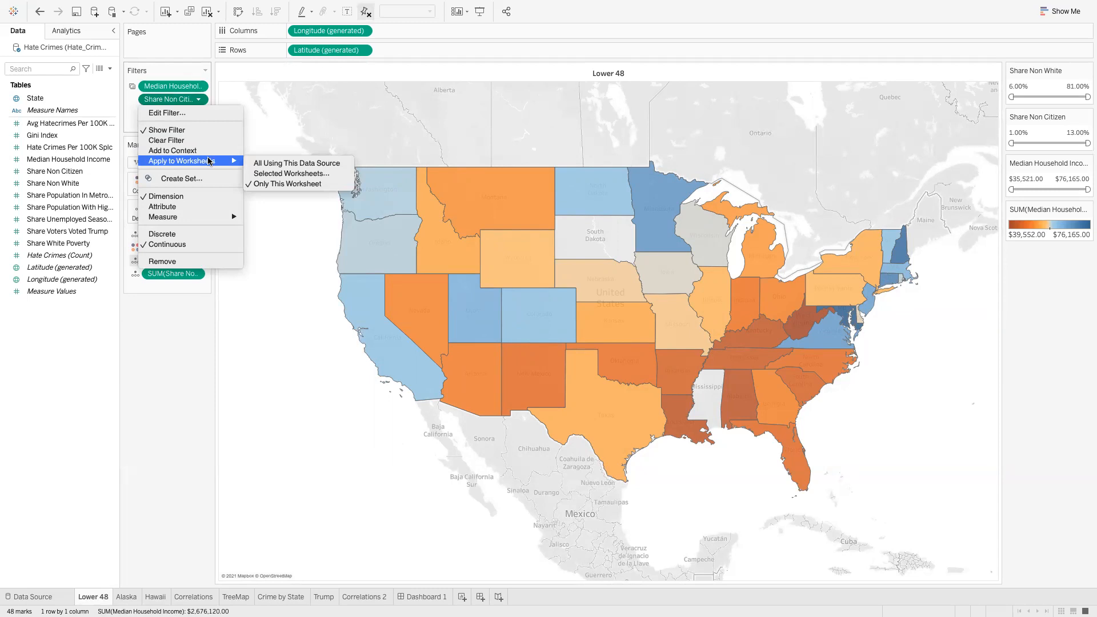
click(268, 173)
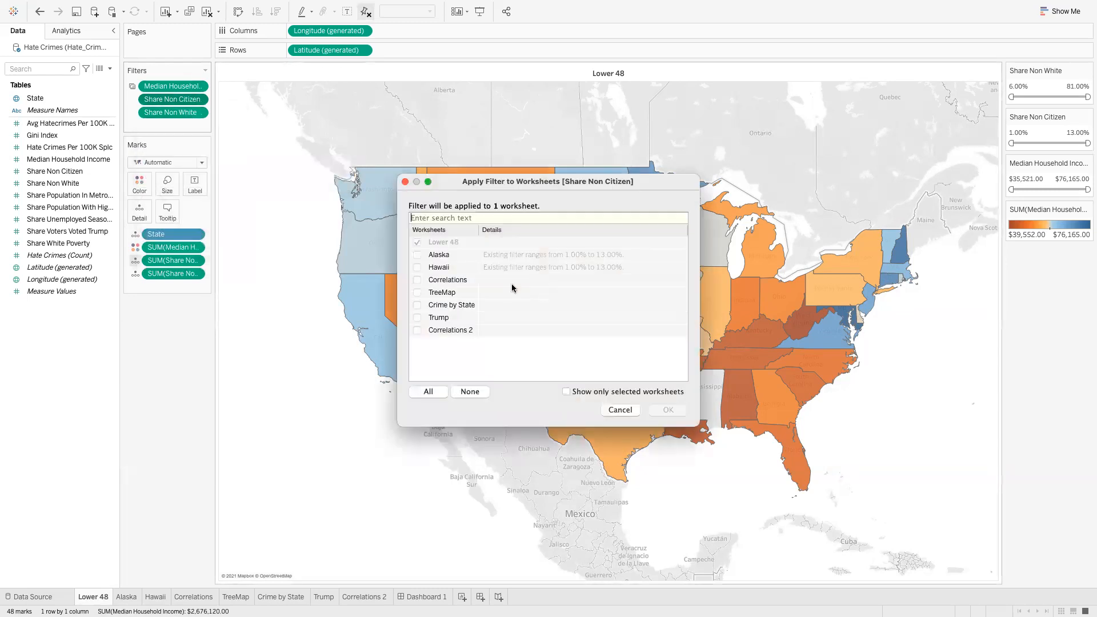
click(417, 254)
click(680, 412)
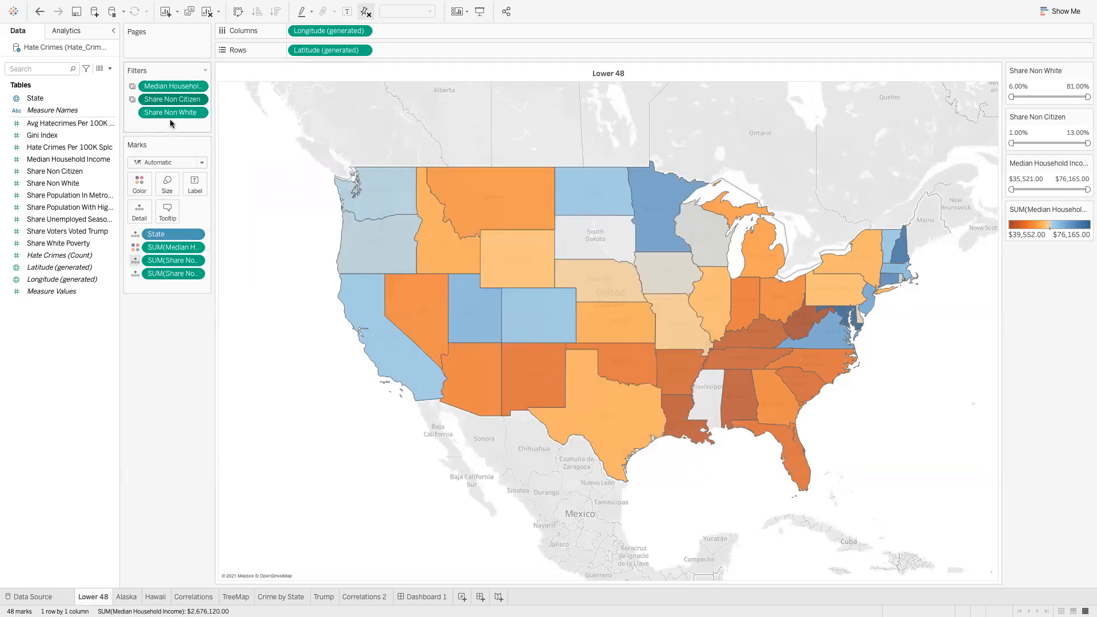
Apply the Share Non White filter to the Alaska and Hawaii worksheets too
click(197, 113)
mouse_move(201, 174)
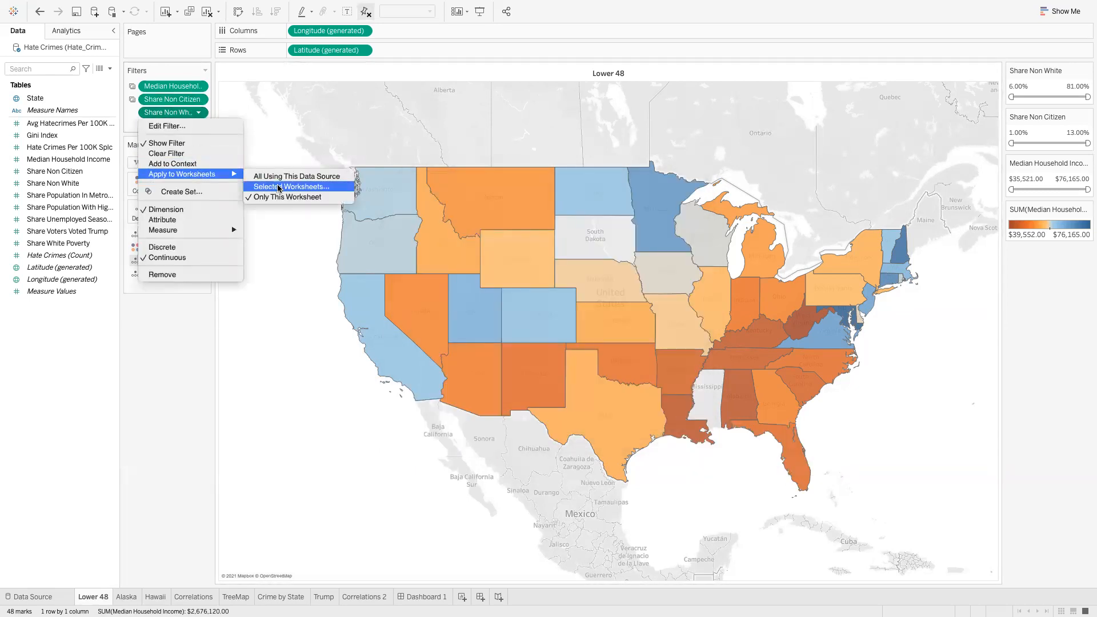
click(279, 187)
click(417, 255)
click(417, 267)
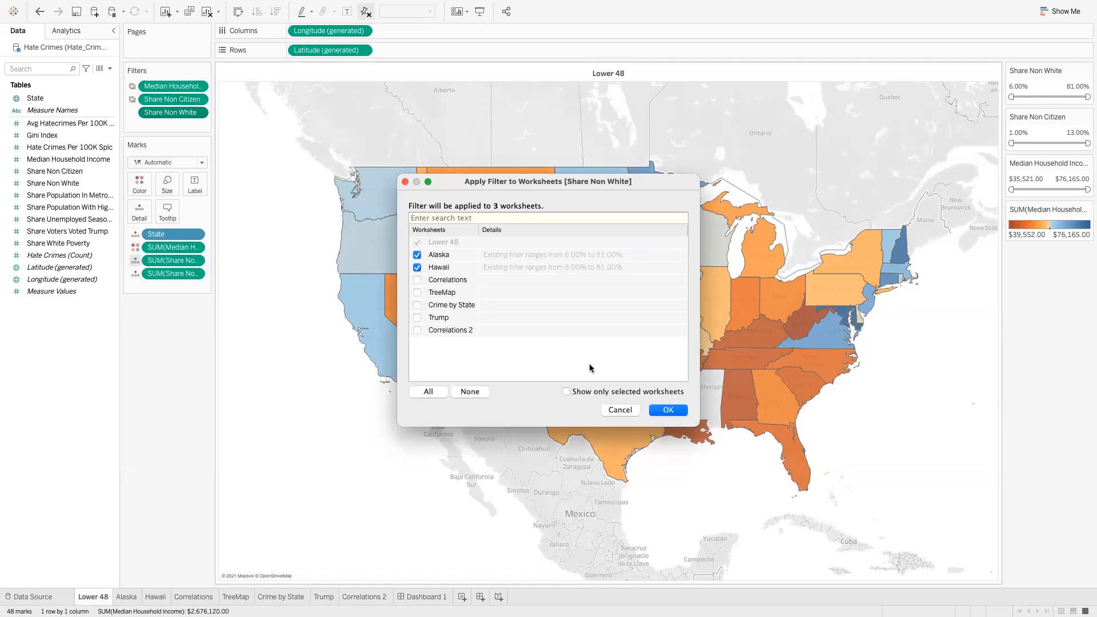
click(667, 409)
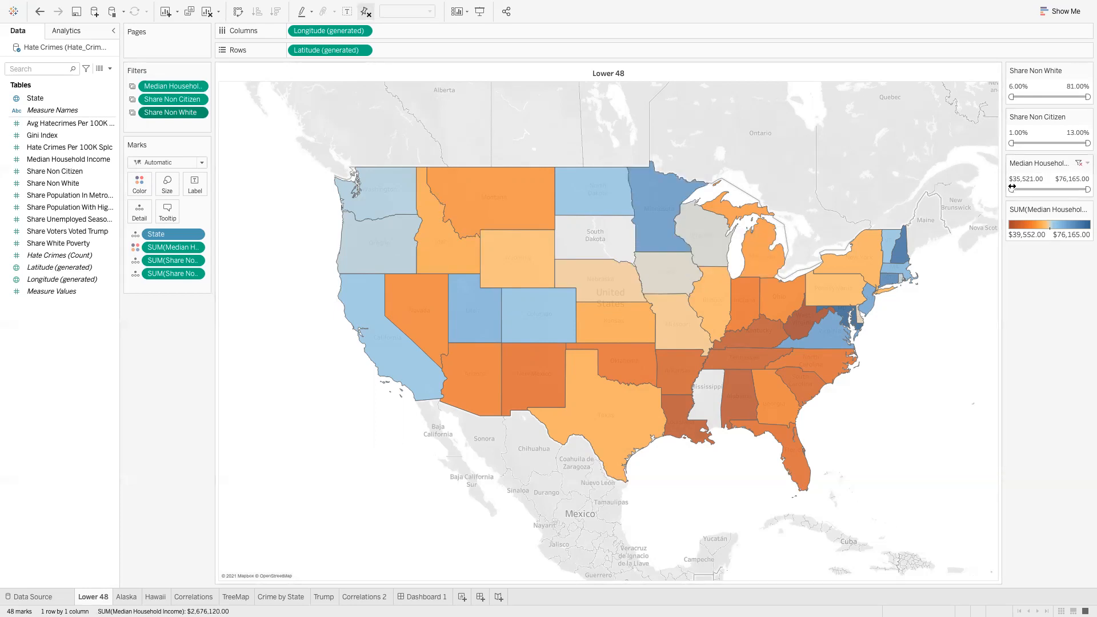
mouse_move(1016, 189)
mouse_down()
mouse_move(1044, 189)
mouse_move(1000, 193)
mouse_up()
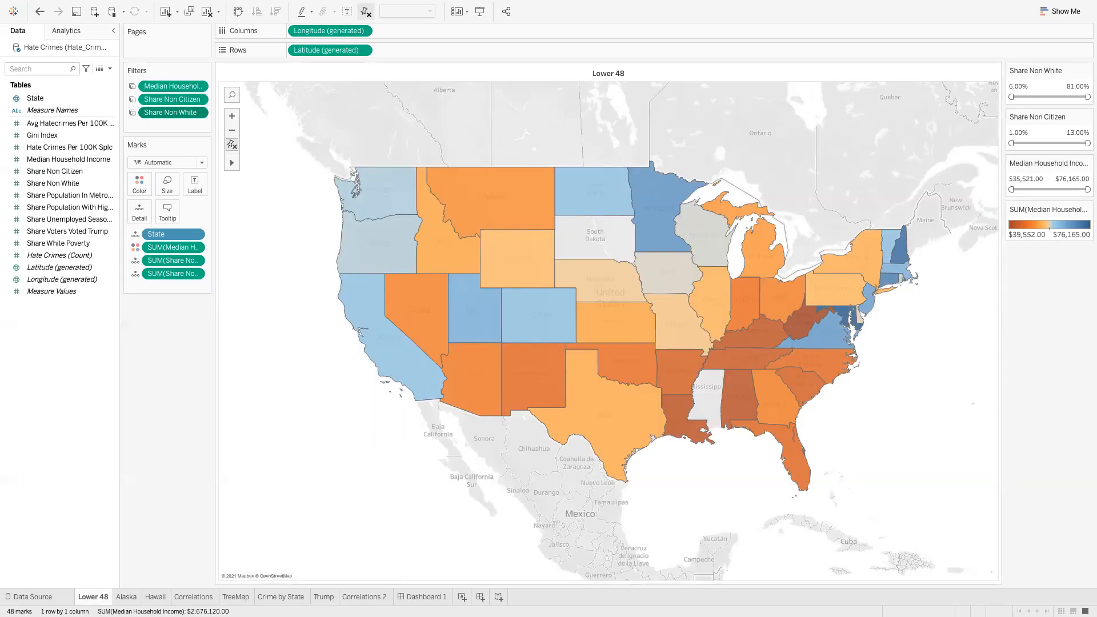
click(119, 597)
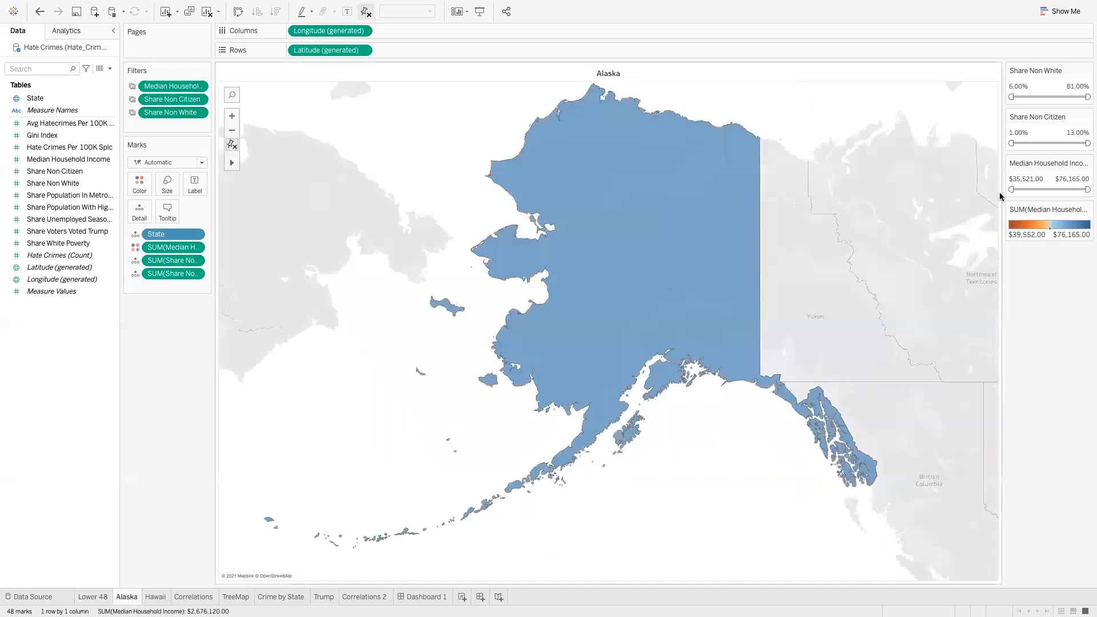
Test the income minimum at $53,262 on both maps, then reset it to $35,521
drag(1016, 189, 1053, 190)
click(92, 597)
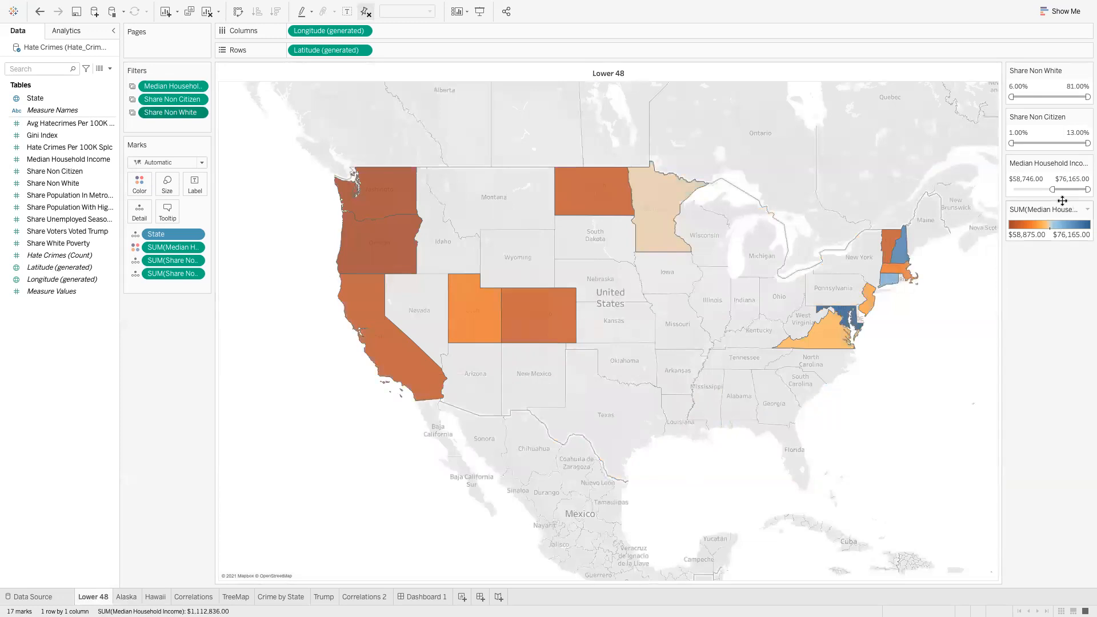
drag(1053, 189, 984, 186)
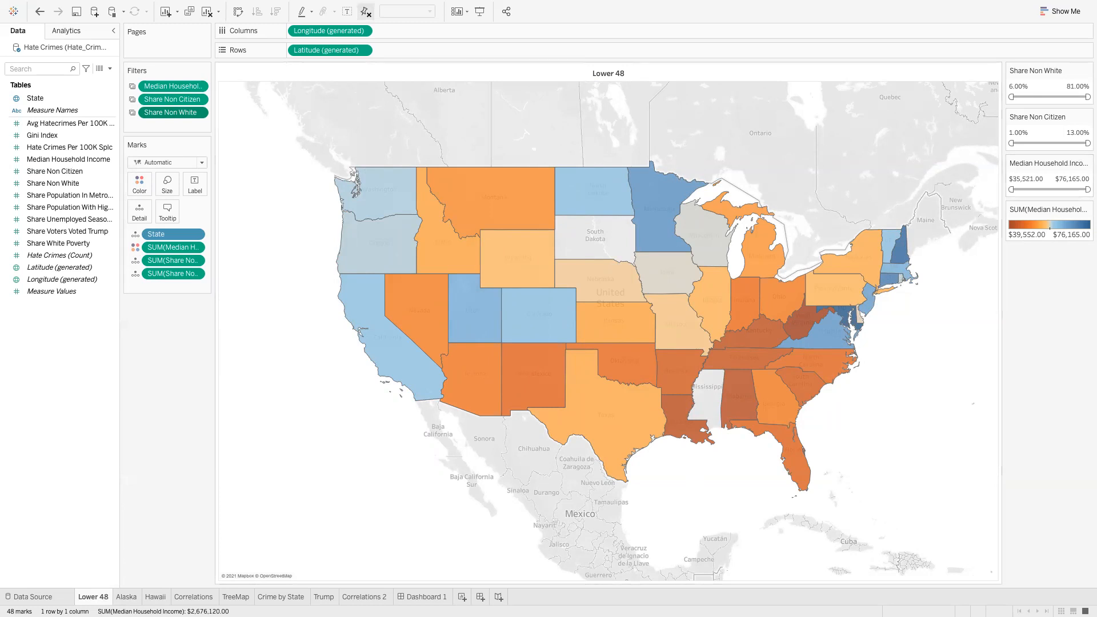
click(405, 600)
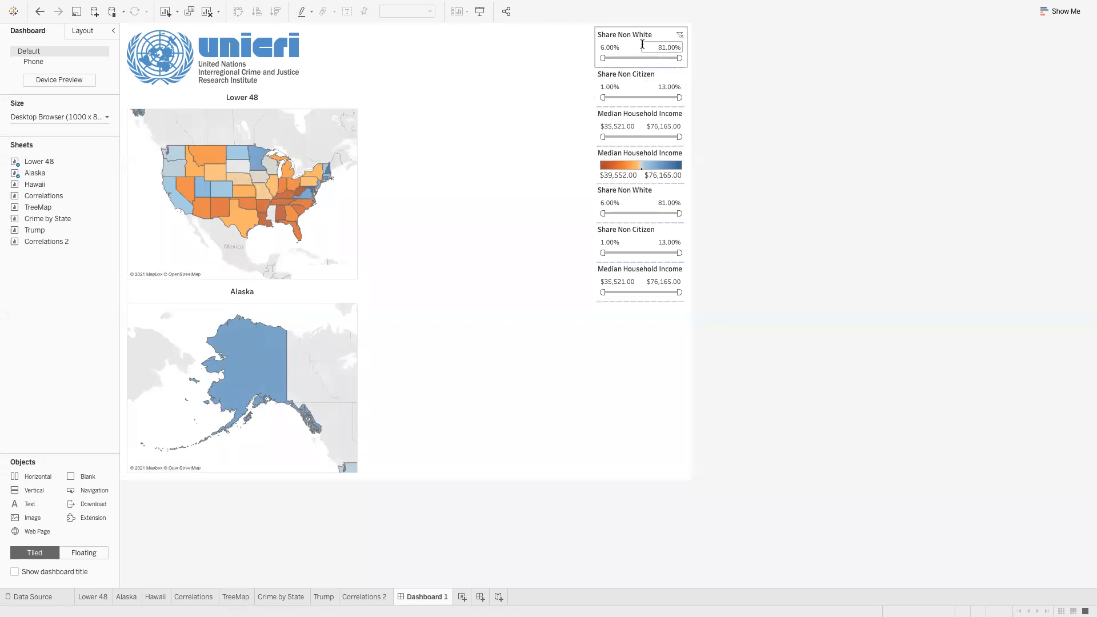
Remove the duplicate Share Non White, Share Non Citizen and Median Household Income filter cards
click(664, 194)
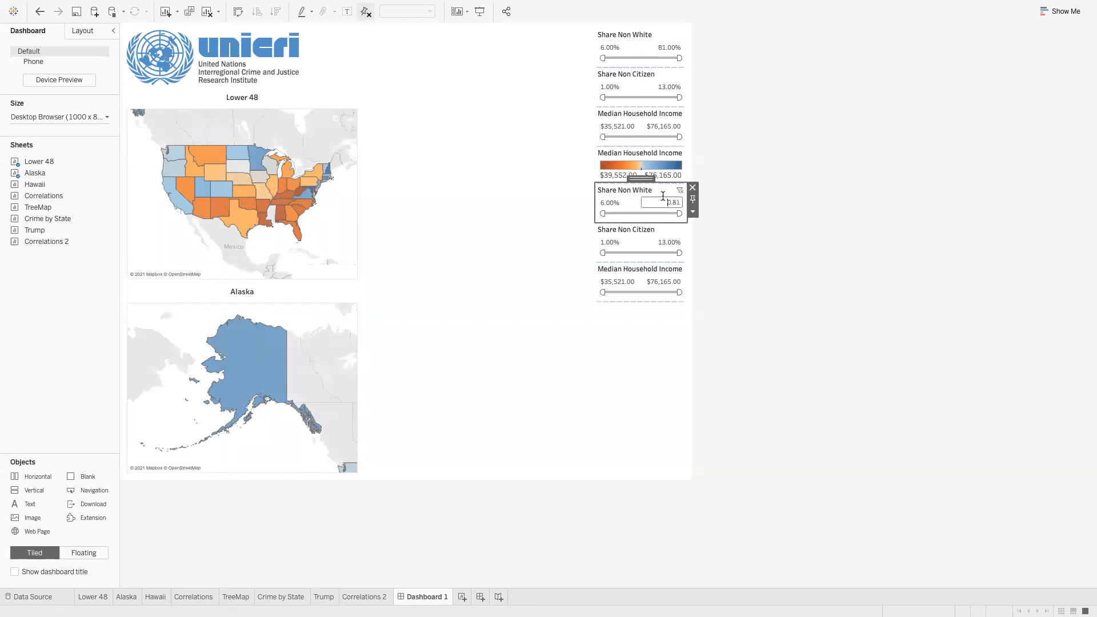
click(693, 191)
click(667, 196)
click(693, 187)
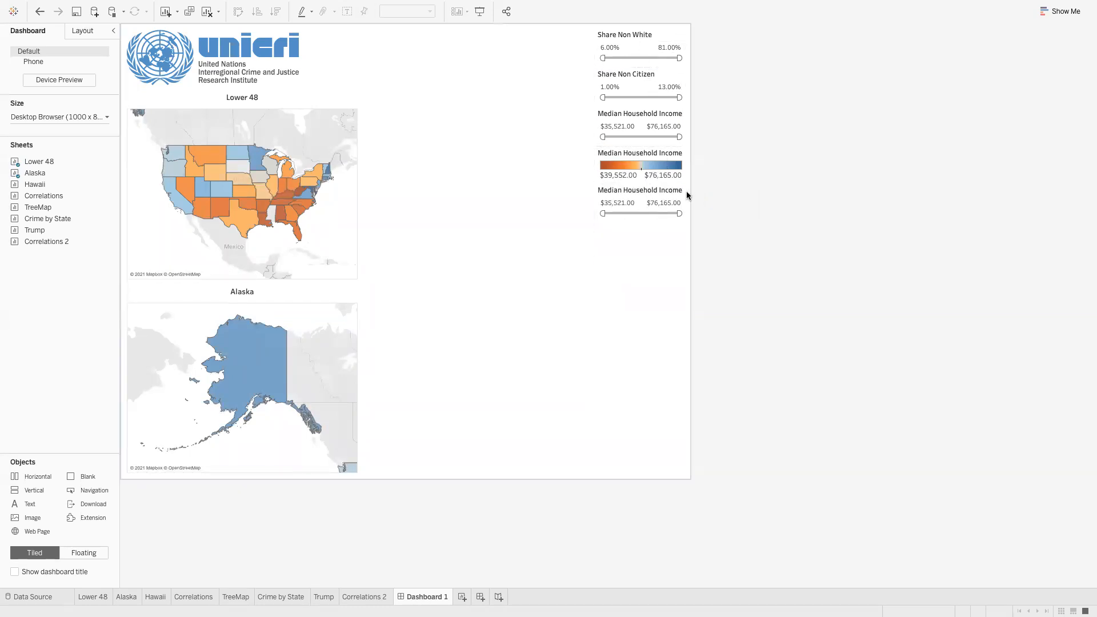
click(678, 191)
click(692, 188)
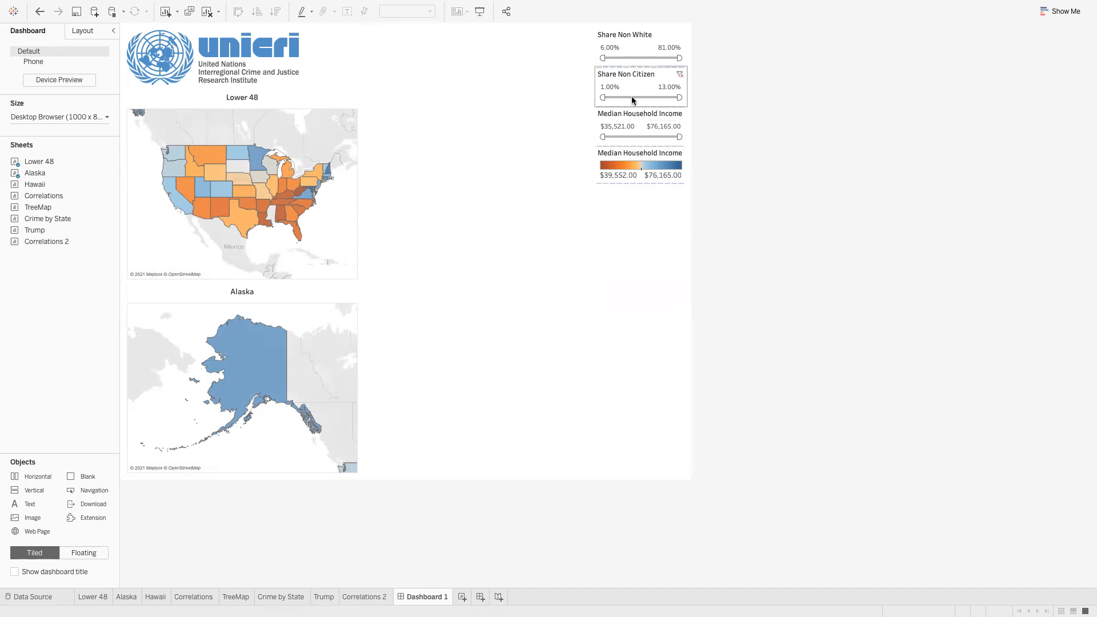
mouse_move(603, 137)
mouse_down()
mouse_move(628, 137)
mouse_move(597, 135)
mouse_up()
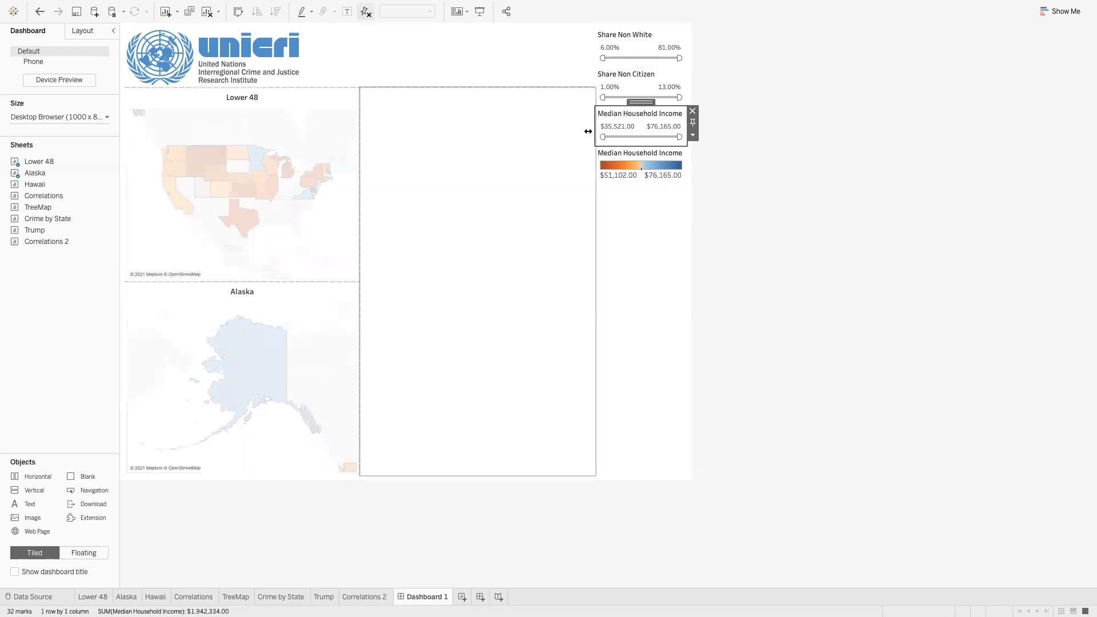
click(760, 242)
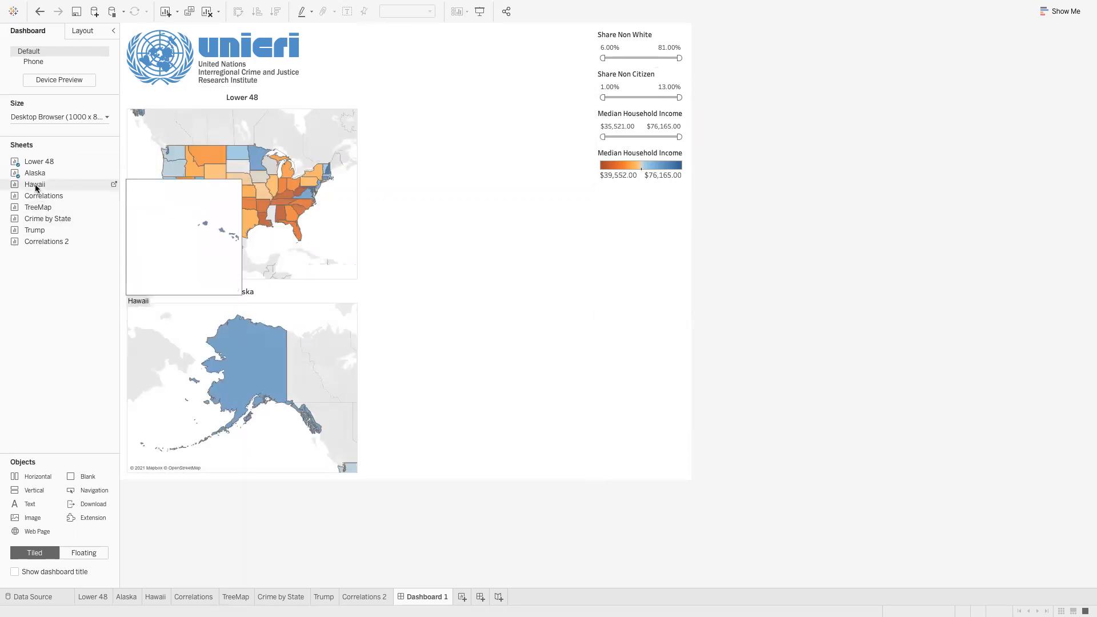
Drop the Hawaii sheet to the right of the Alaska map
mouse_move(35, 187)
mouse_down()
mouse_move(127, 207)
mouse_move(292, 379)
mouse_up()
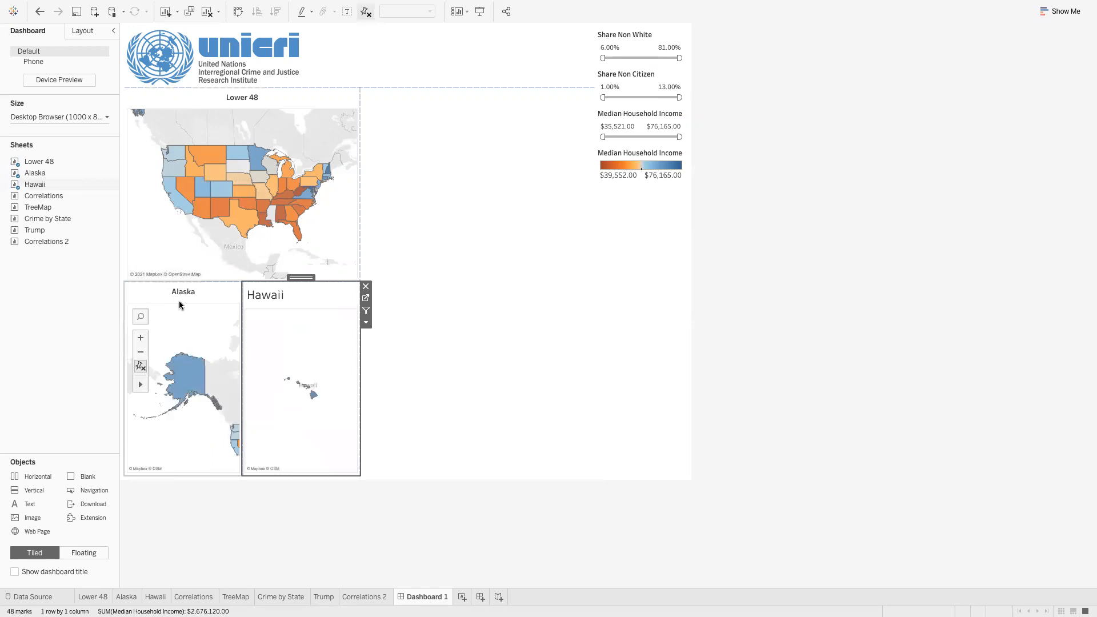
click(140, 338)
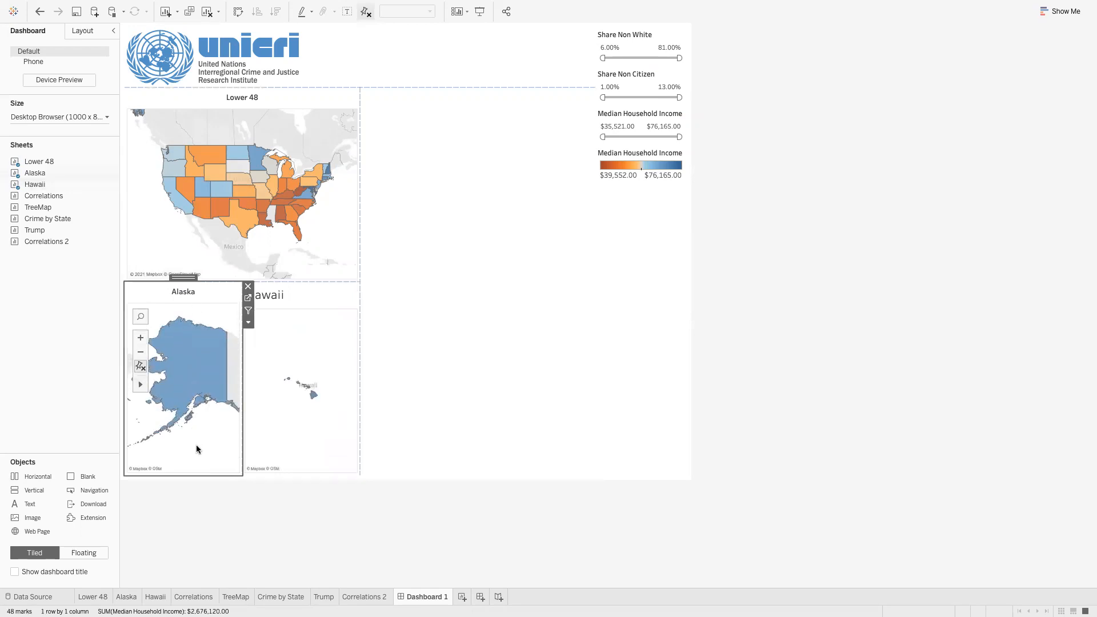
click(312, 344)
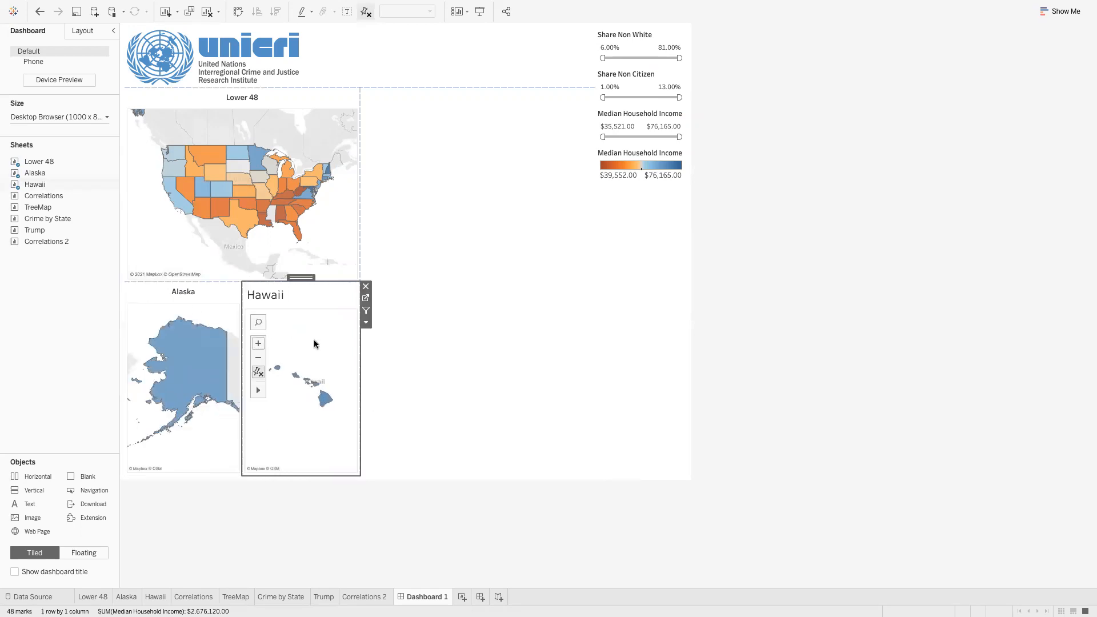
click(775, 366)
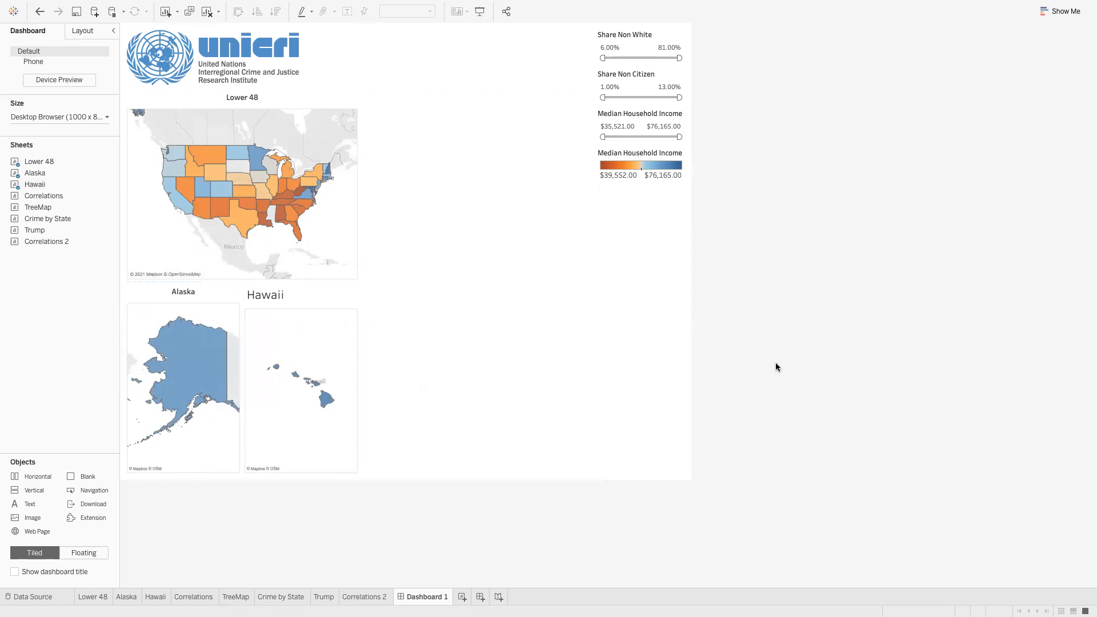
Format the Hawaii title's <Sheet Name> text as size 10, bold and centred
double_click(273, 294)
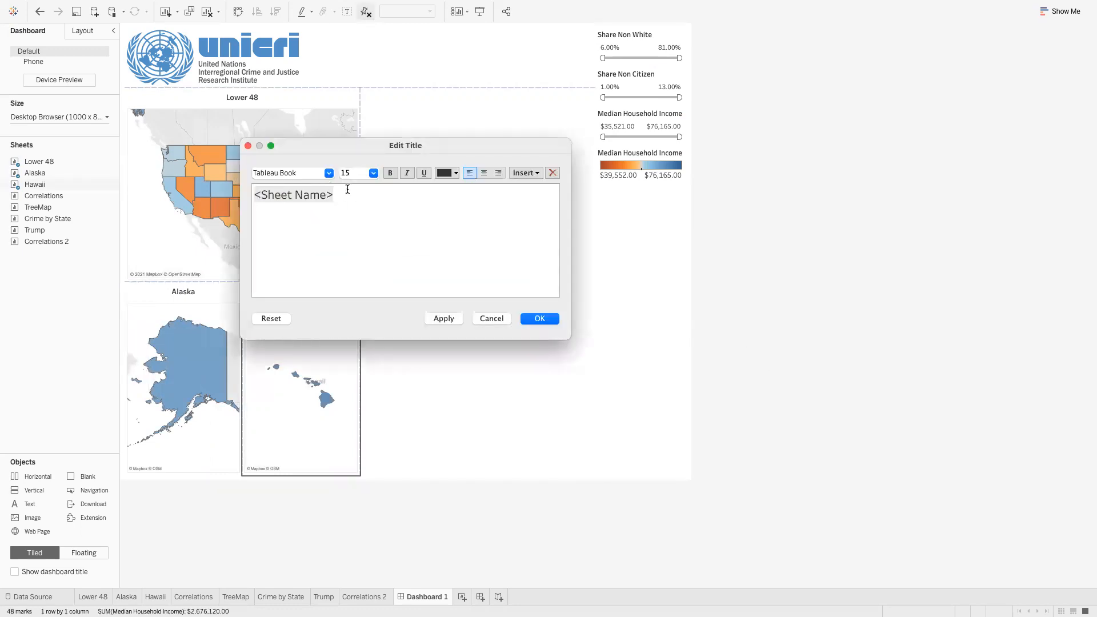
drag(347, 189, 261, 189)
click(484, 173)
click(391, 173)
click(373, 172)
click(368, 194)
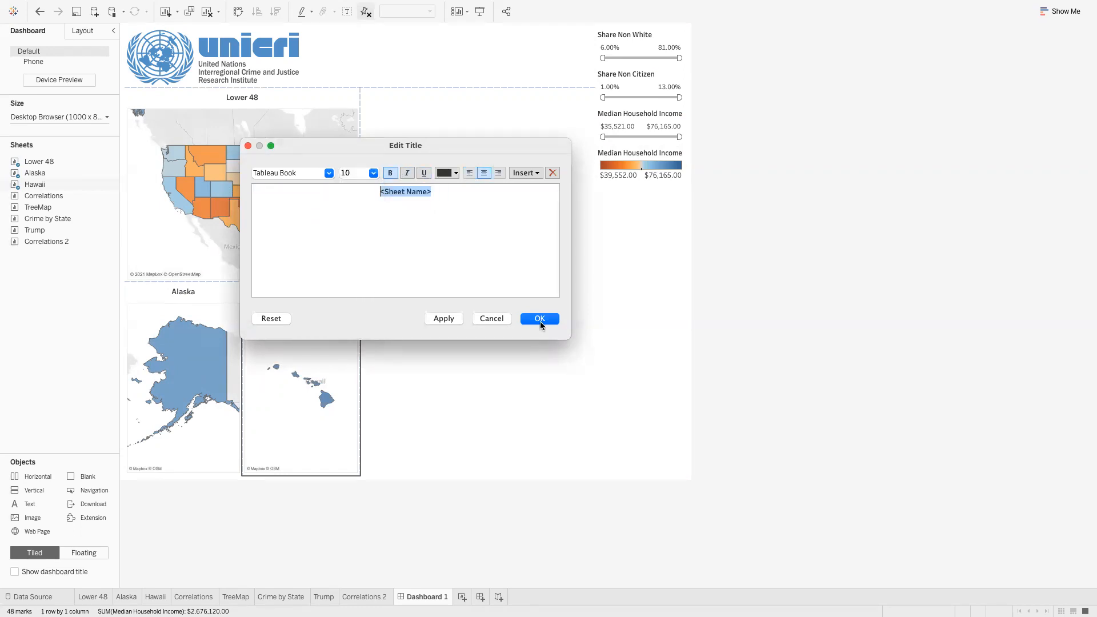
click(540, 319)
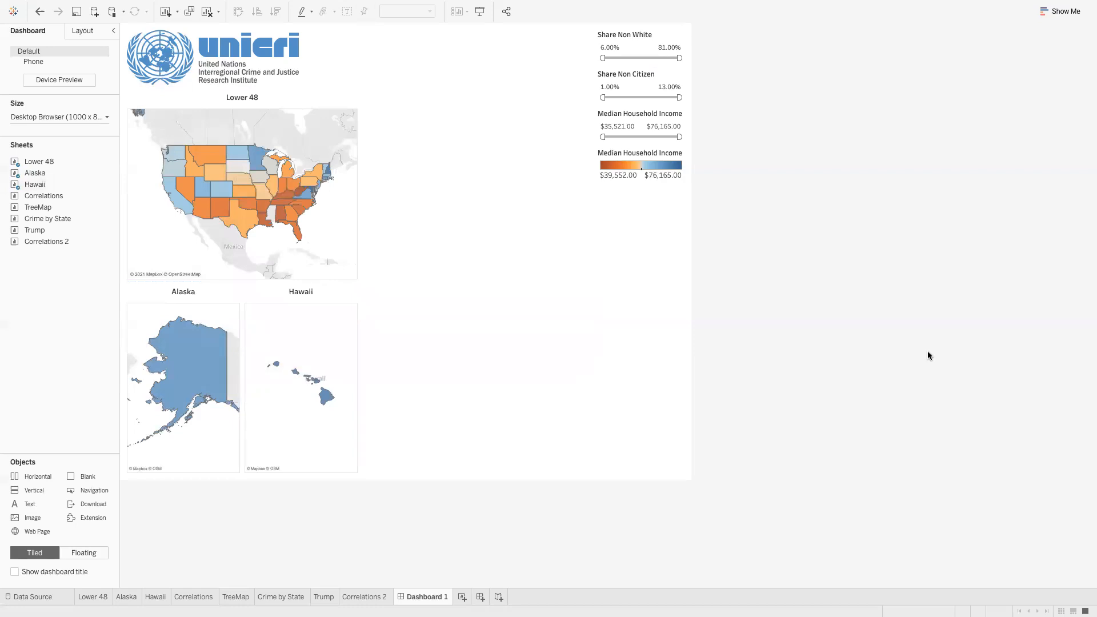
Float the Share Non White and Share Non Citizen filters and move them into the header row
click(661, 39)
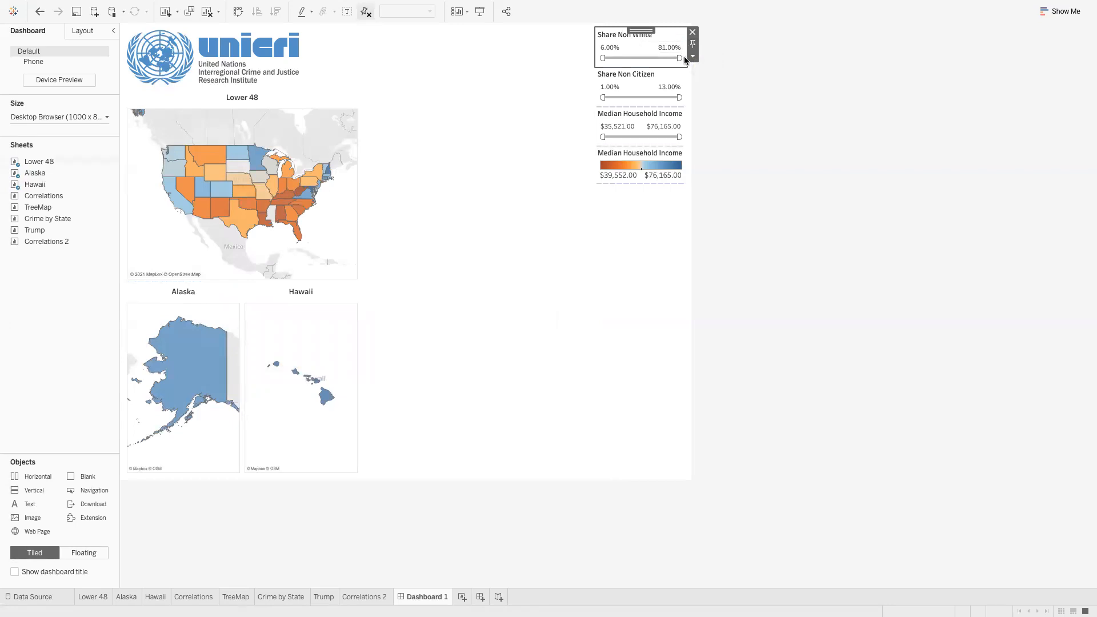
click(692, 58)
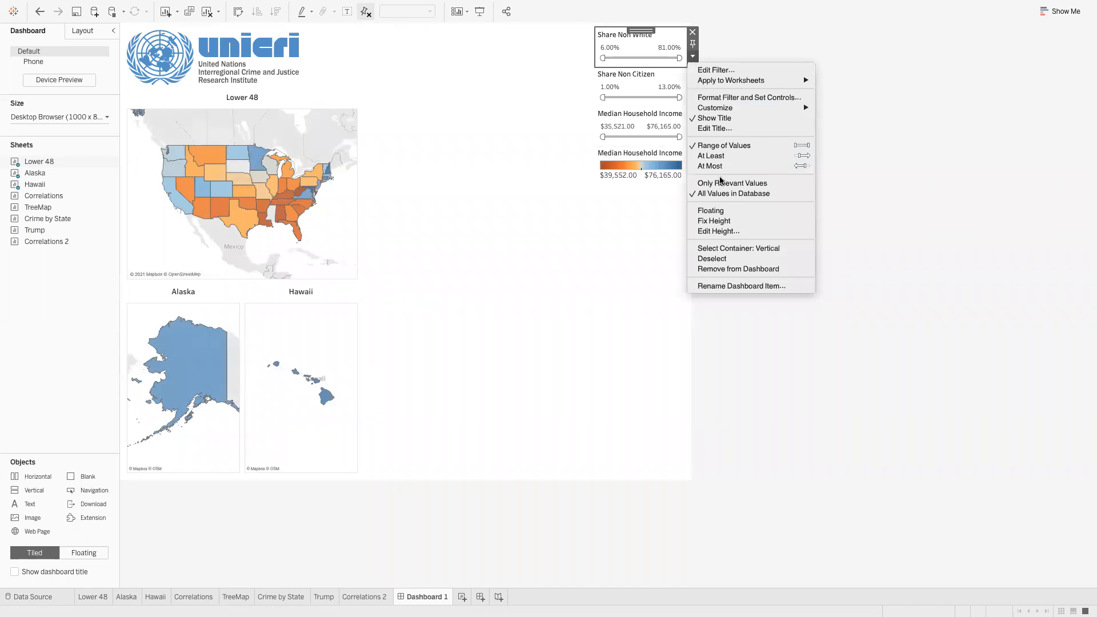
click(721, 211)
drag(640, 30, 381, 31)
click(680, 51)
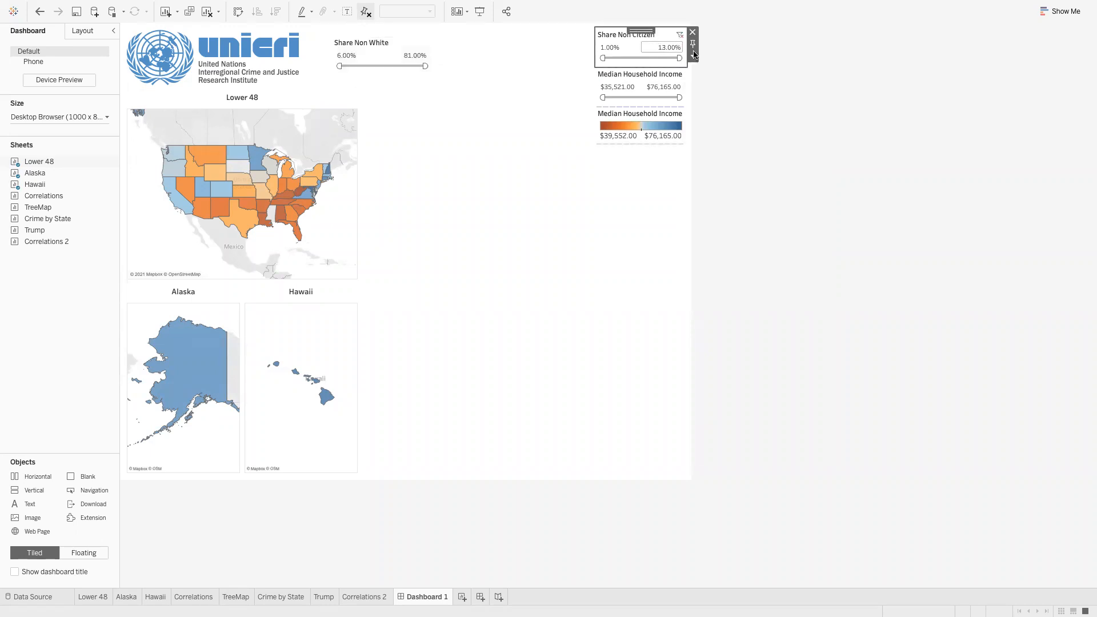
click(693, 55)
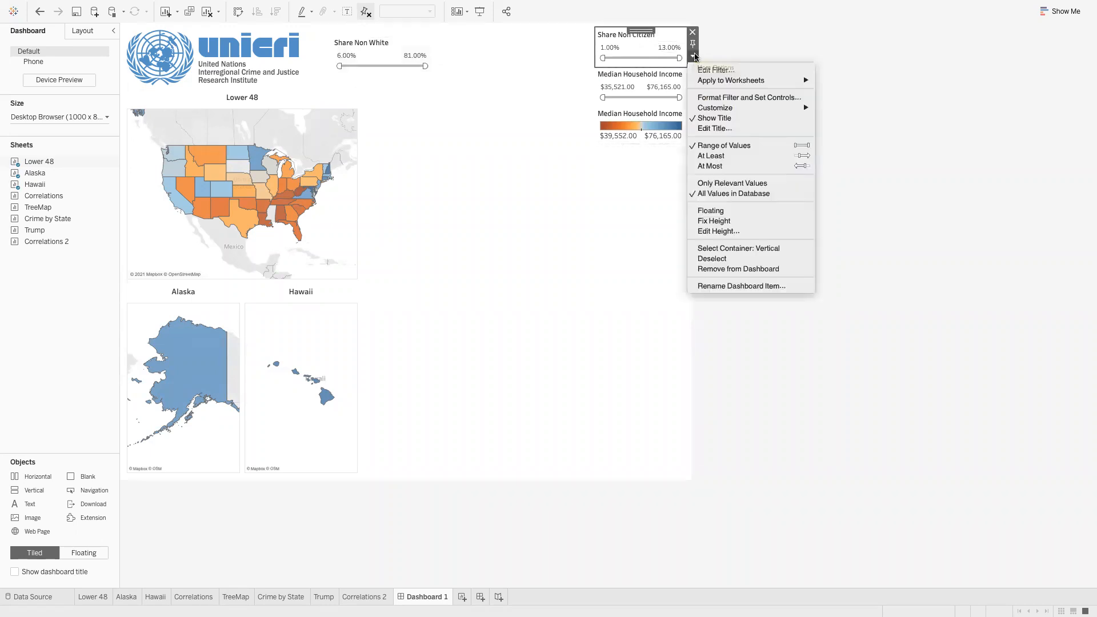
click(719, 210)
drag(639, 30, 490, 31)
Float the Median Household Income filter and colour legend and move them into the header
click(651, 35)
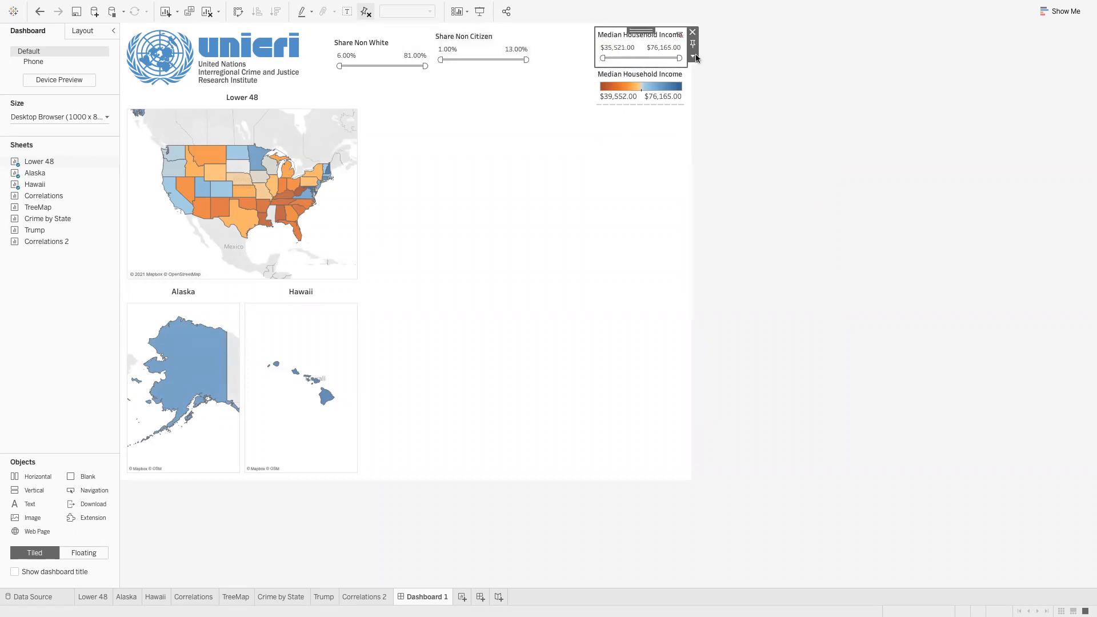
click(694, 56)
click(719, 210)
drag(664, 33, 604, 38)
click(658, 34)
click(693, 56)
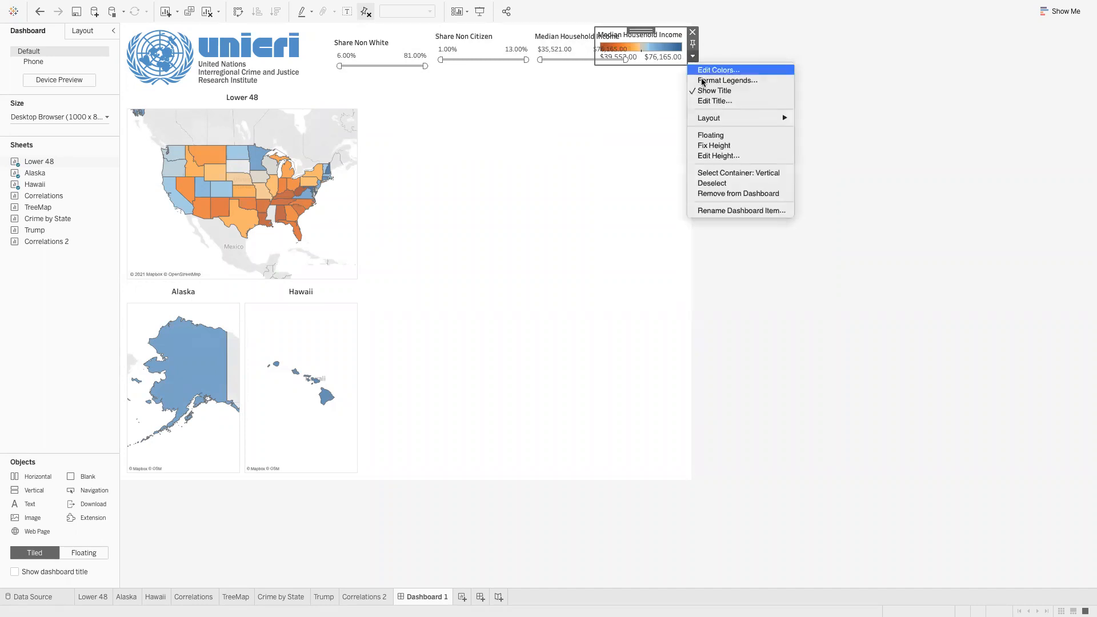
click(710, 135)
drag(625, 39, 657, 28)
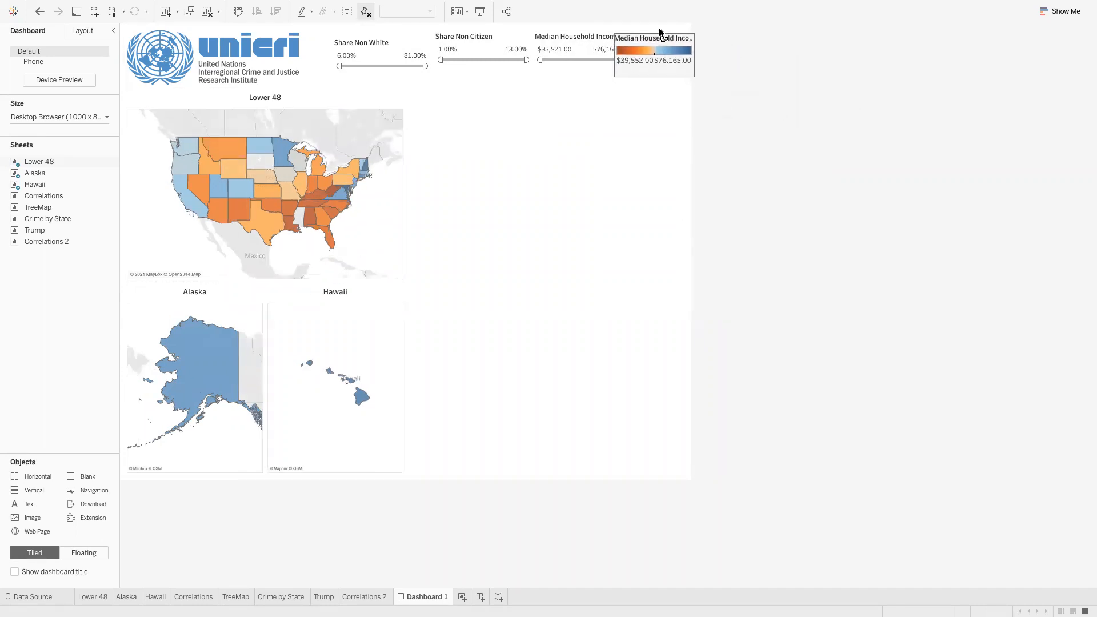
Nudge the header filters and legend toward the logo, then add the Correlations sheet beside the maps
click(387, 42)
drag(380, 34, 355, 29)
click(469, 36)
drag(478, 28, 458, 29)
click(548, 32)
drag(577, 27, 557, 30)
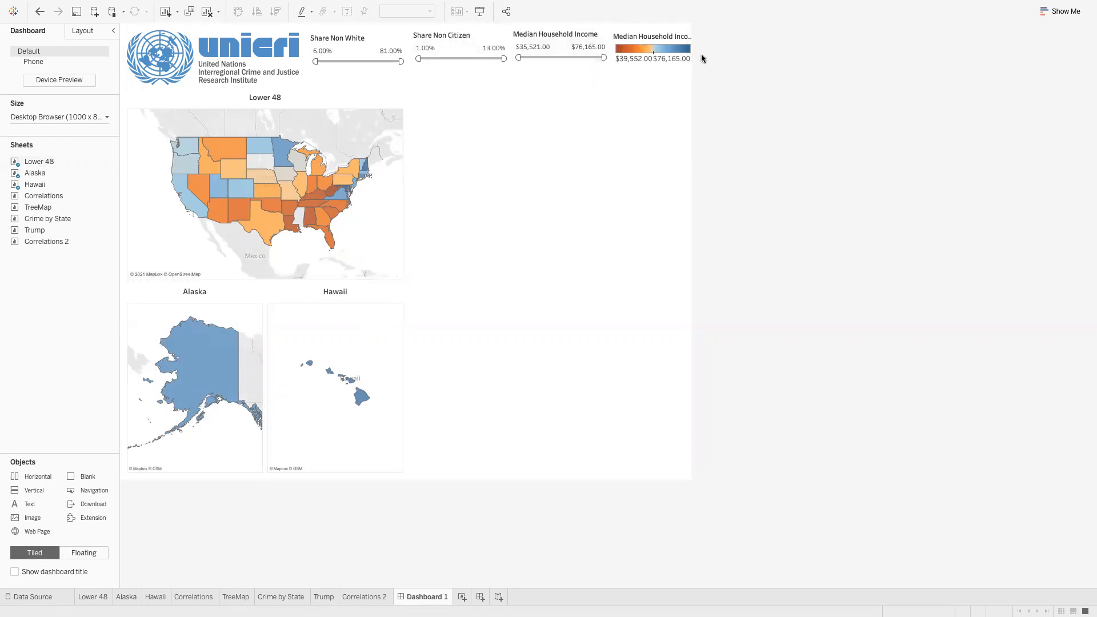
click(666, 45)
drag(654, 28, 658, 30)
click(795, 78)
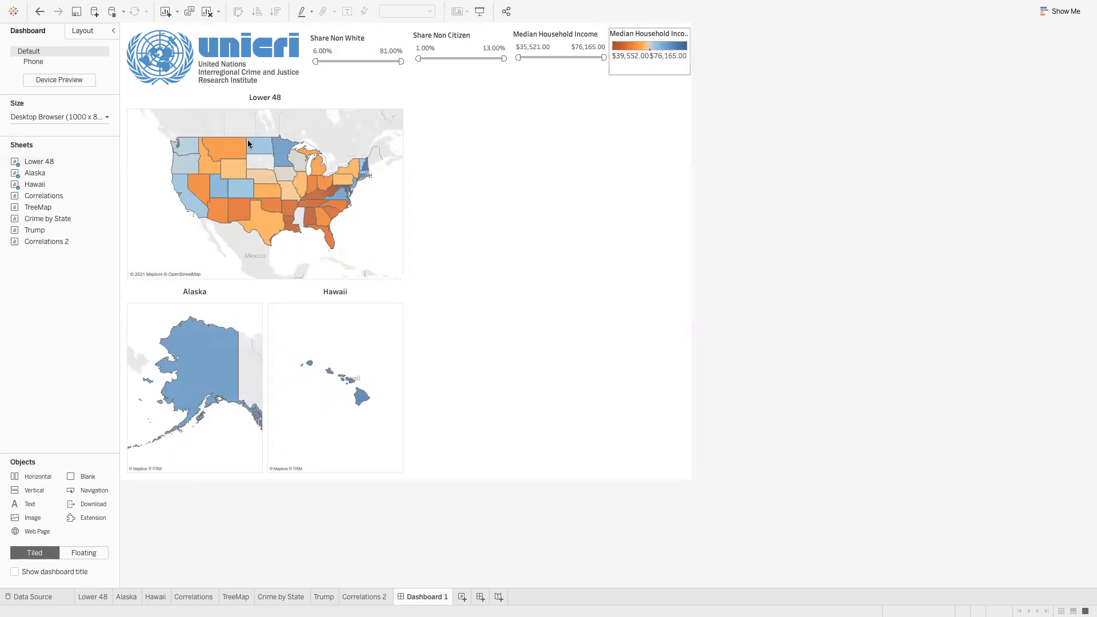
drag(44, 196, 825, 257)
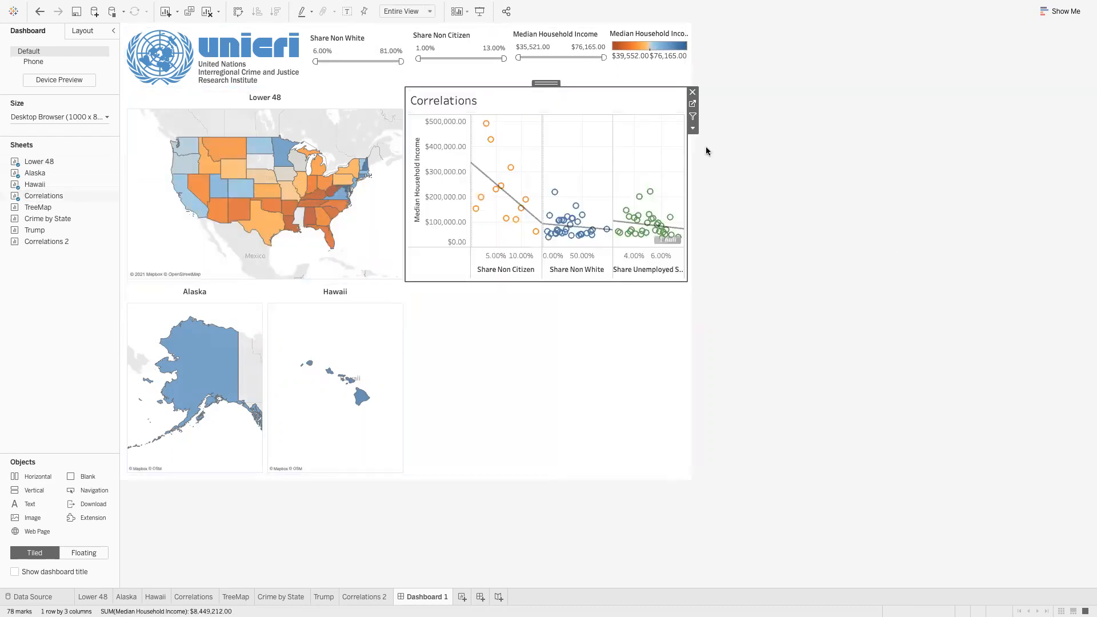
Format the Correlations title as bold, centred, size 10
double_click(478, 104)
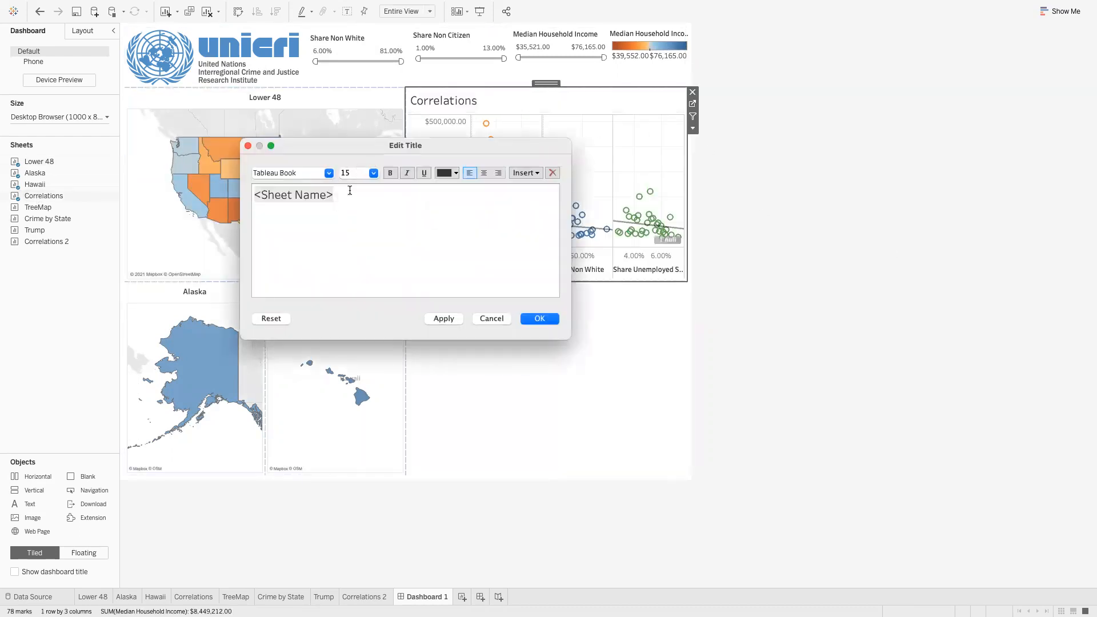
drag(350, 190, 205, 198)
click(373, 173)
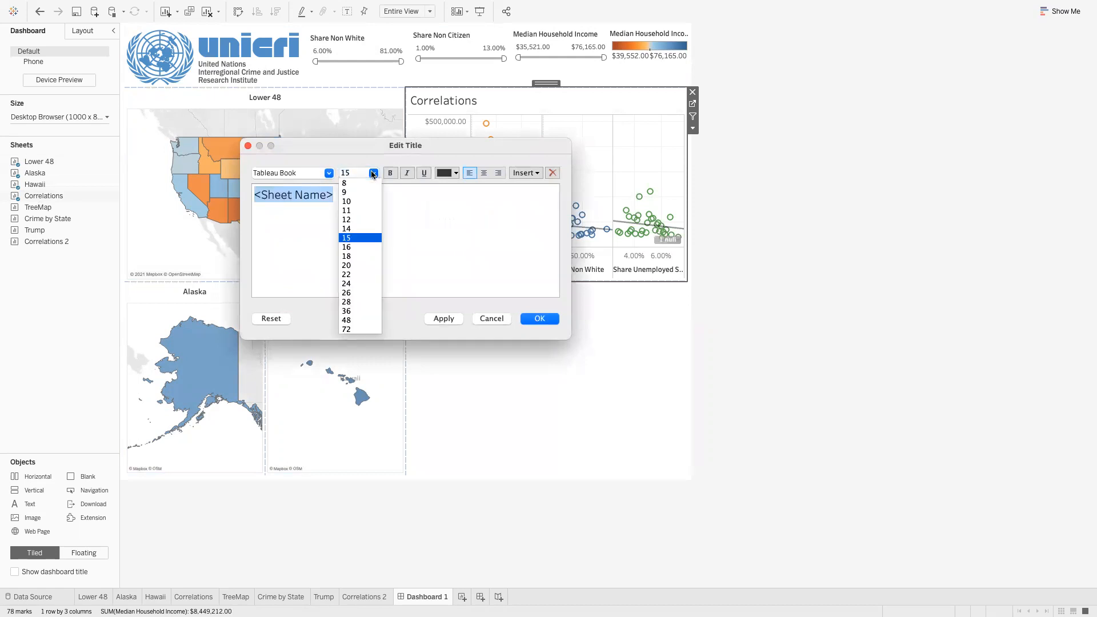
click(355, 197)
click(390, 172)
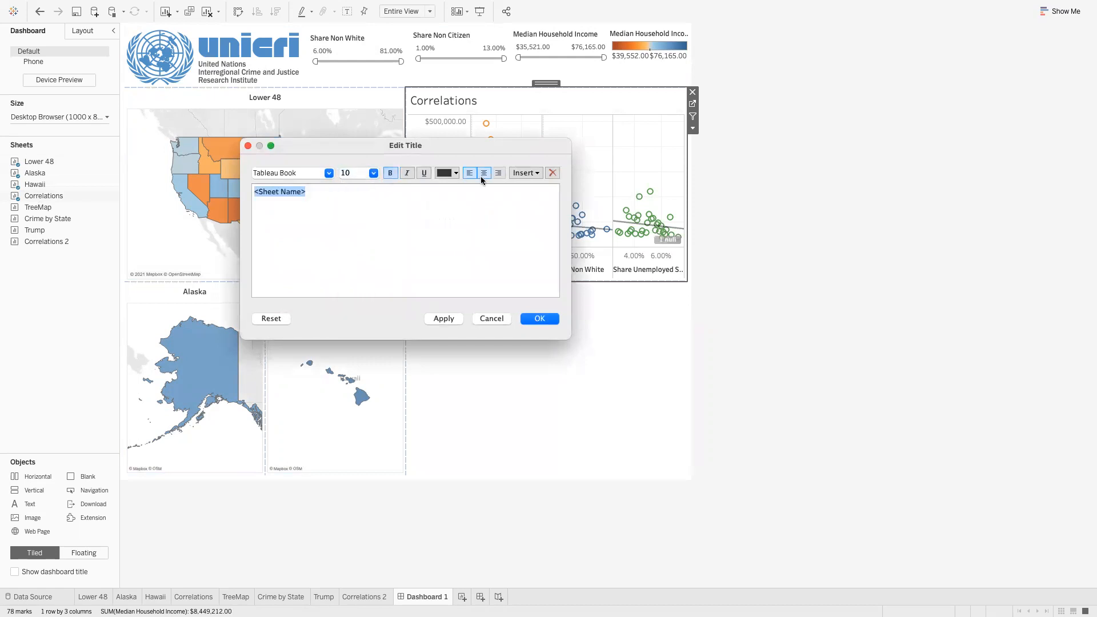
click(482, 174)
click(539, 319)
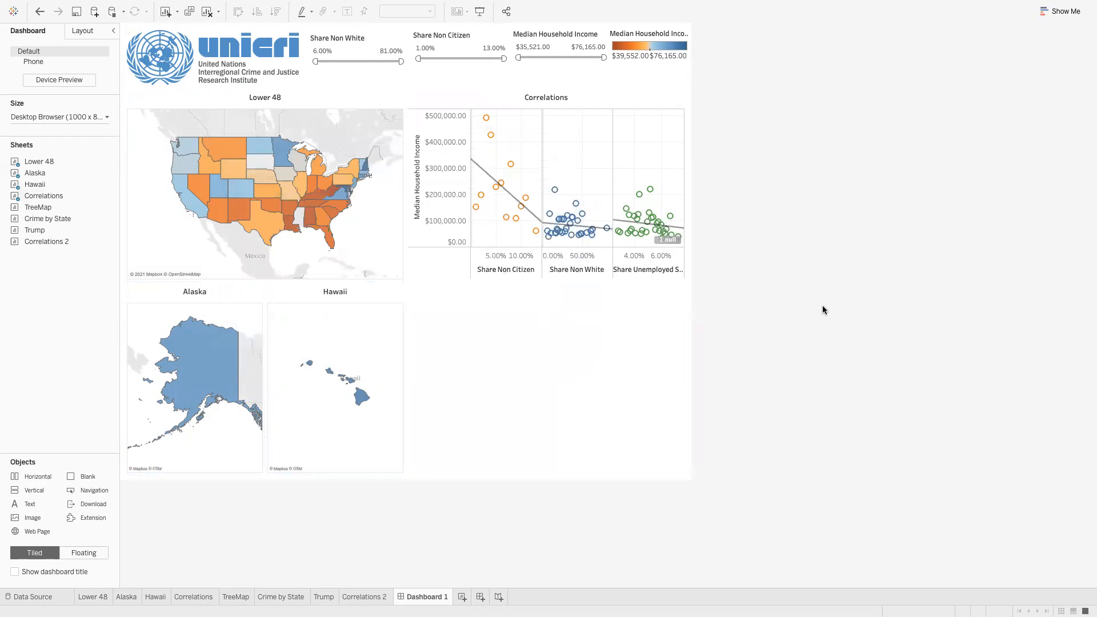
Place the TreeMap sheet below the Correlations chart
mouse_move(80, 220)
mouse_move(45, 209)
mouse_down()
mouse_move(557, 376)
mouse_move(538, 370)
mouse_up()
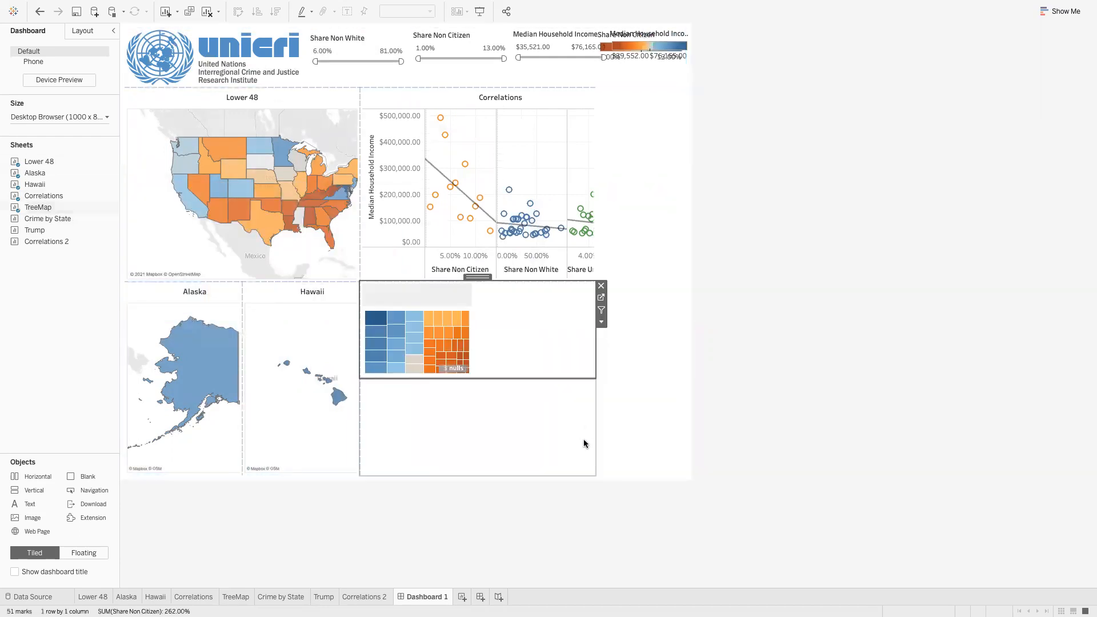
click(512, 400)
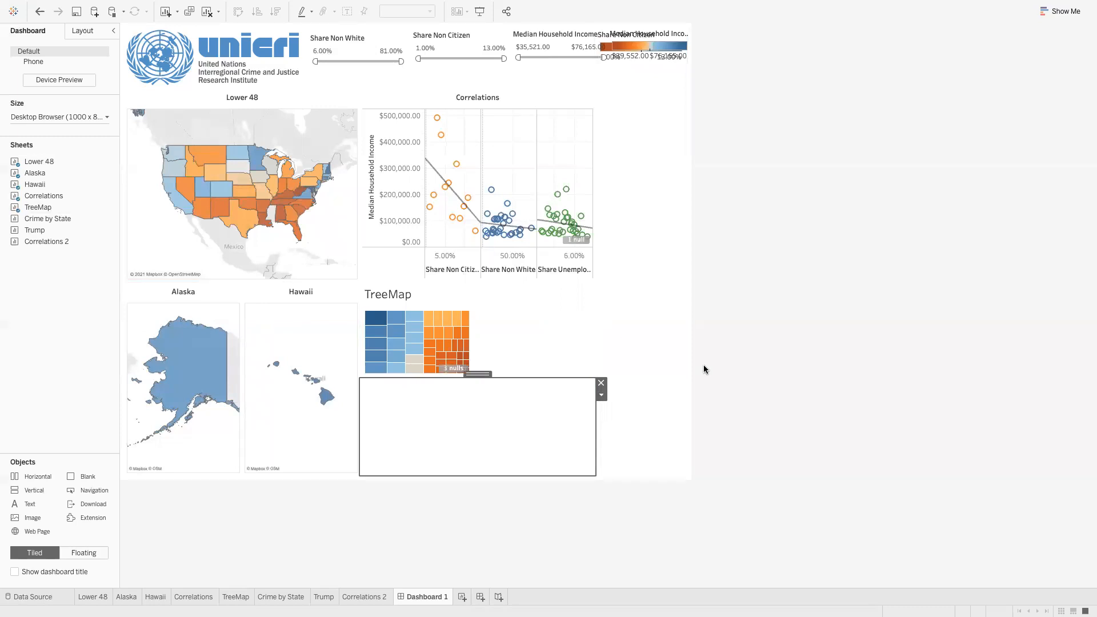
Remove the empty blank box below the TreeMap, leaving the right-hand legend container in place
click(600, 382)
click(633, 131)
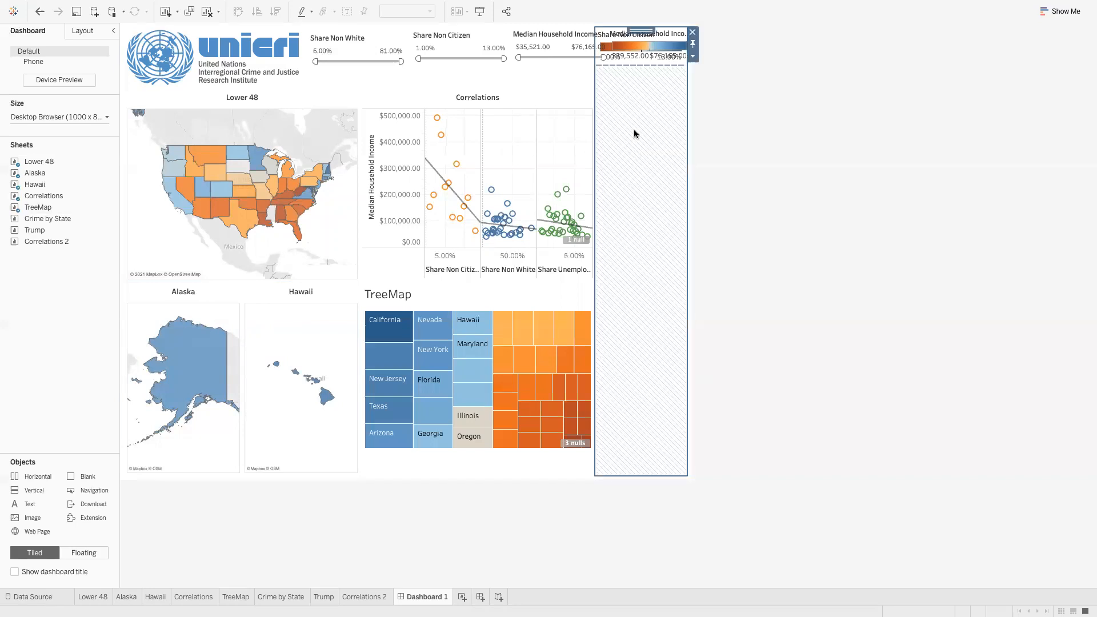
click(692, 56)
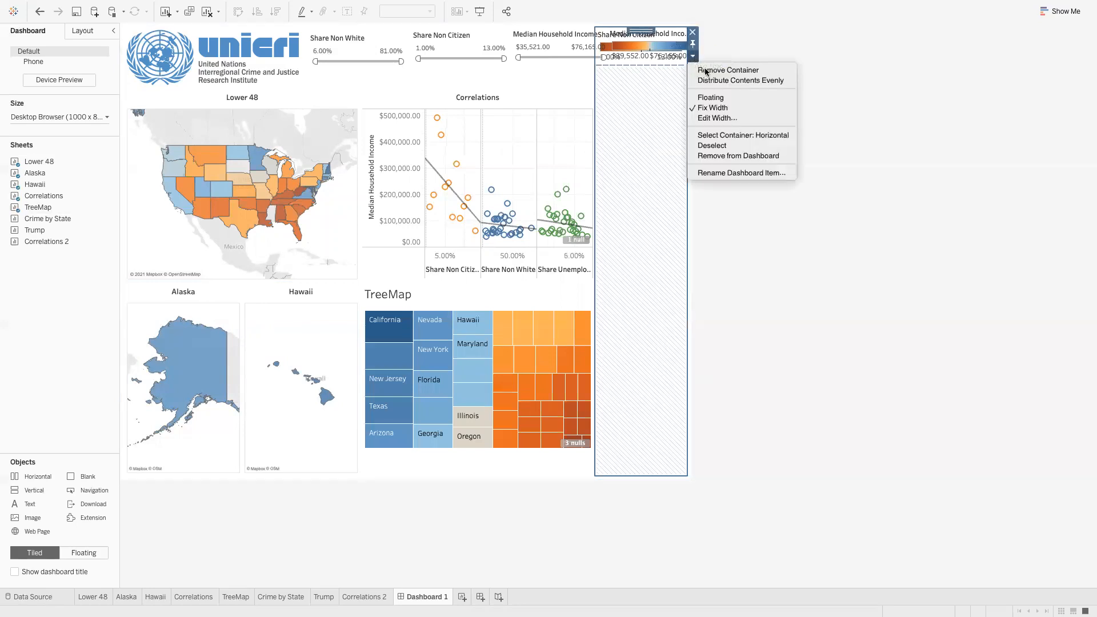
click(742, 50)
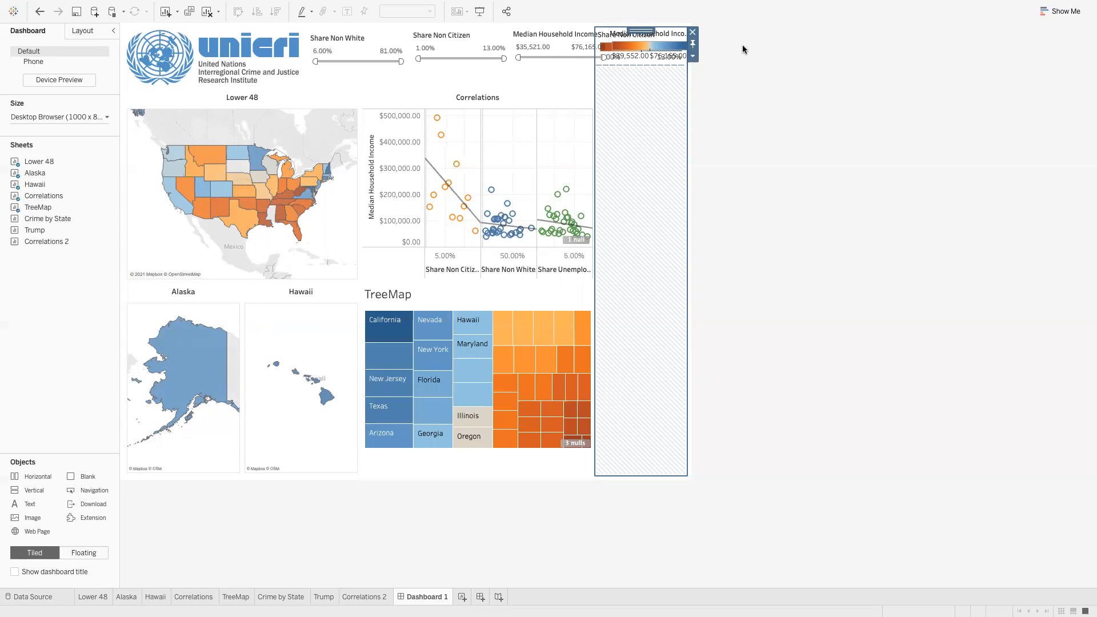
click(693, 34)
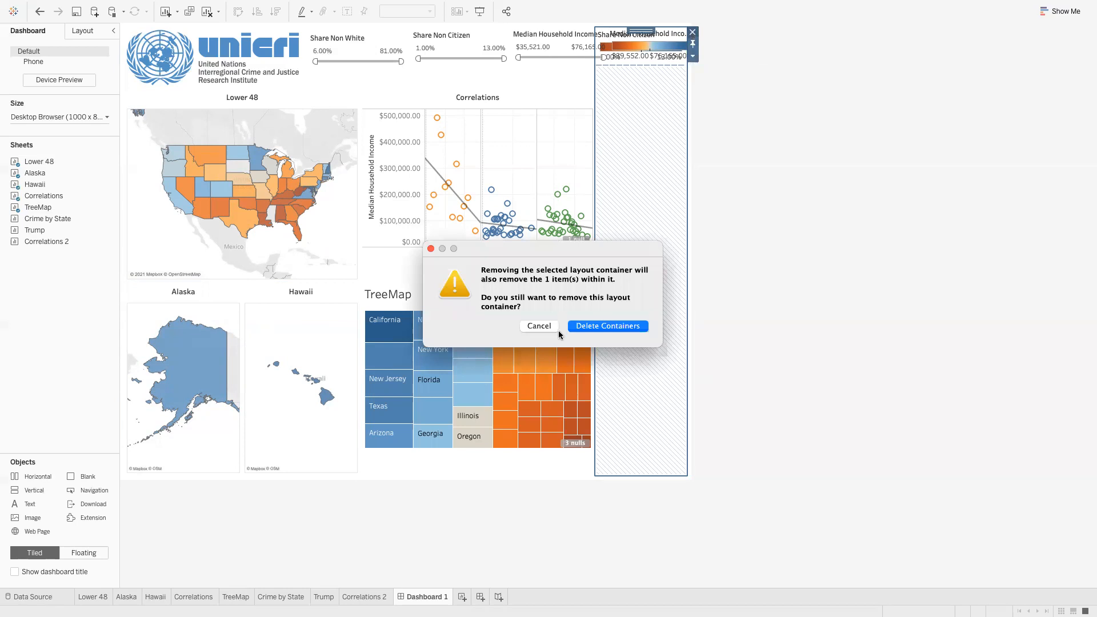
click(539, 326)
click(779, 196)
Delete the extra Share Non Citizen legend and put the income legend in the header
click(632, 35)
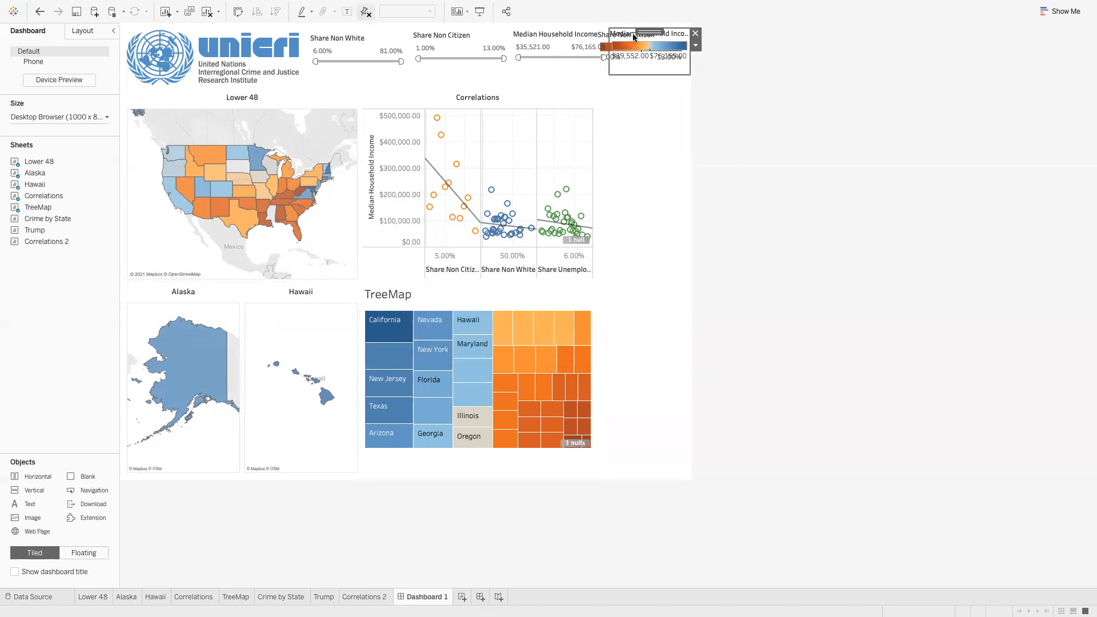
drag(649, 57, 646, 137)
click(655, 38)
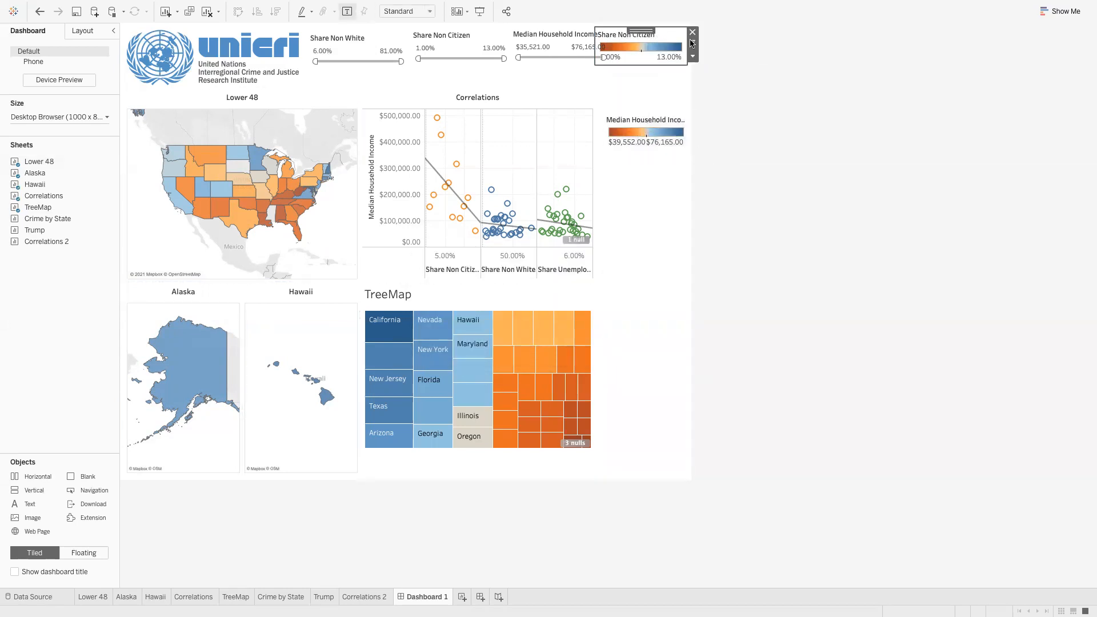
click(692, 32)
click(652, 111)
drag(651, 111, 650, 26)
click(738, 61)
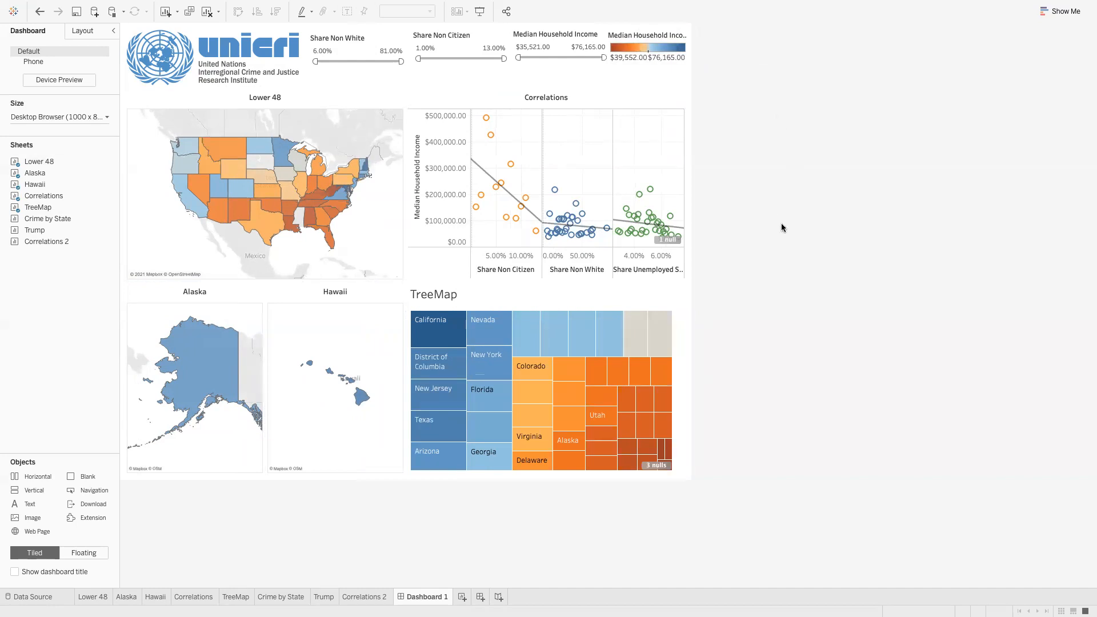
click(616, 292)
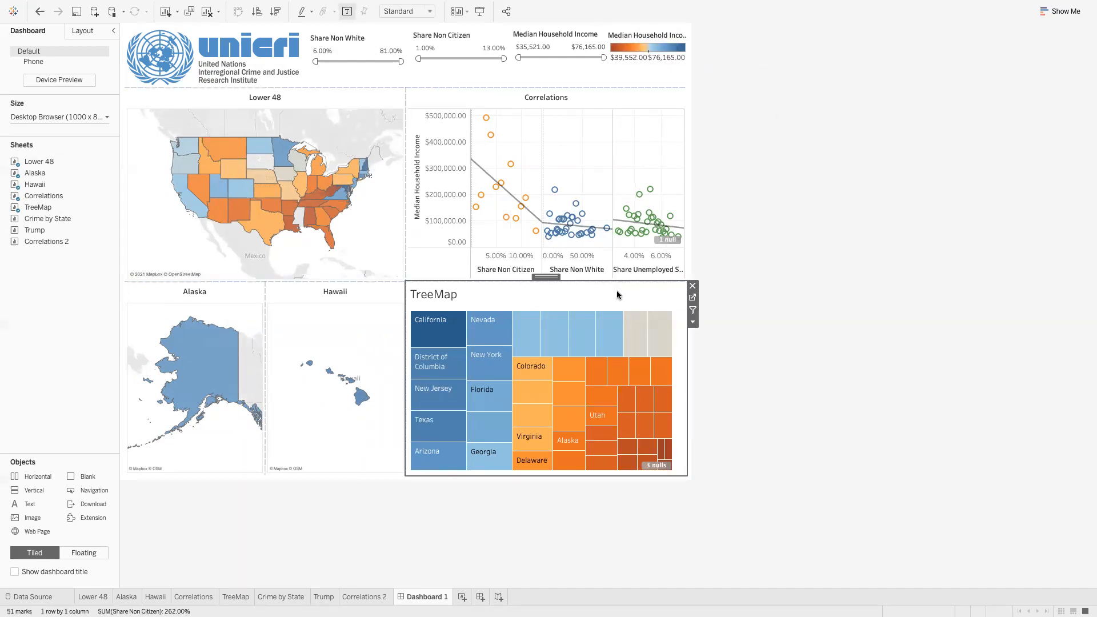
Set the TreeMap's fit to Entire View, then back to Standard
click(693, 324)
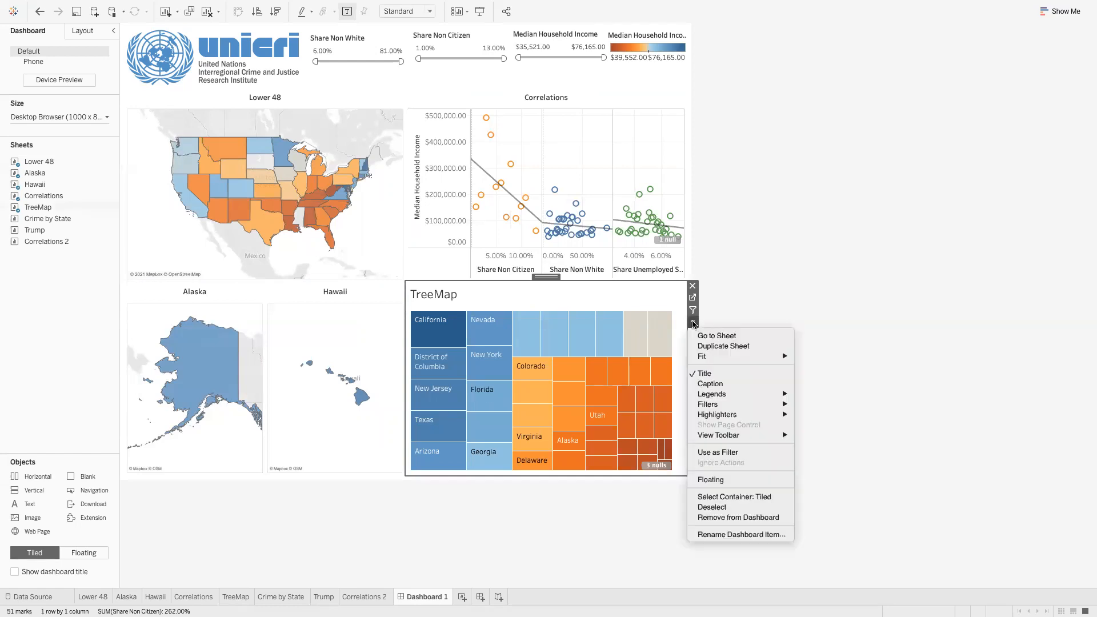
mouse_move(713, 357)
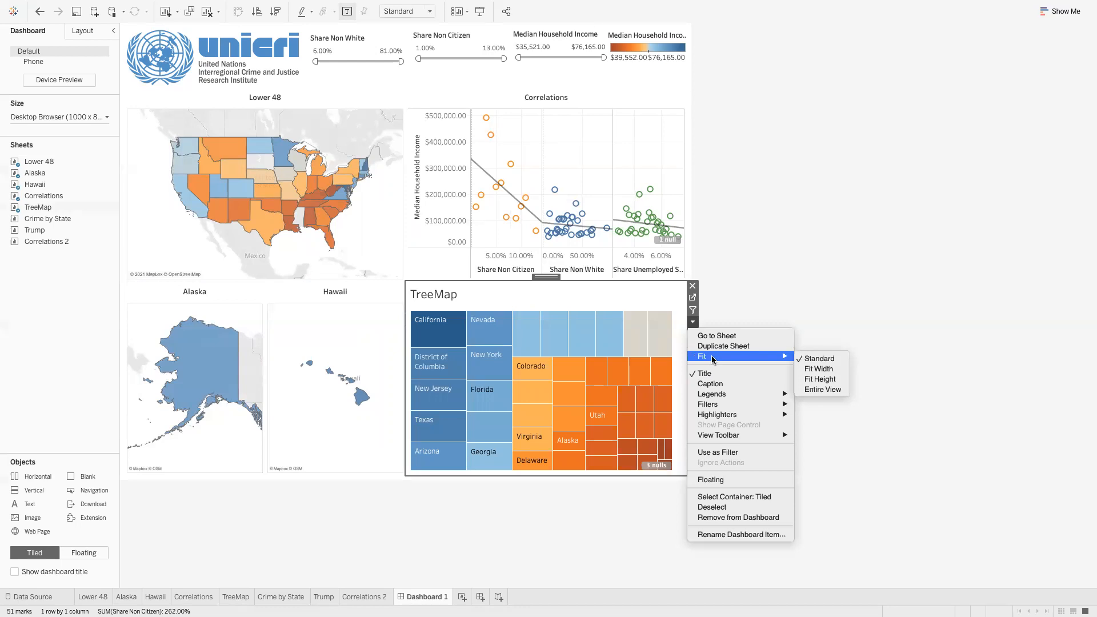
click(819, 389)
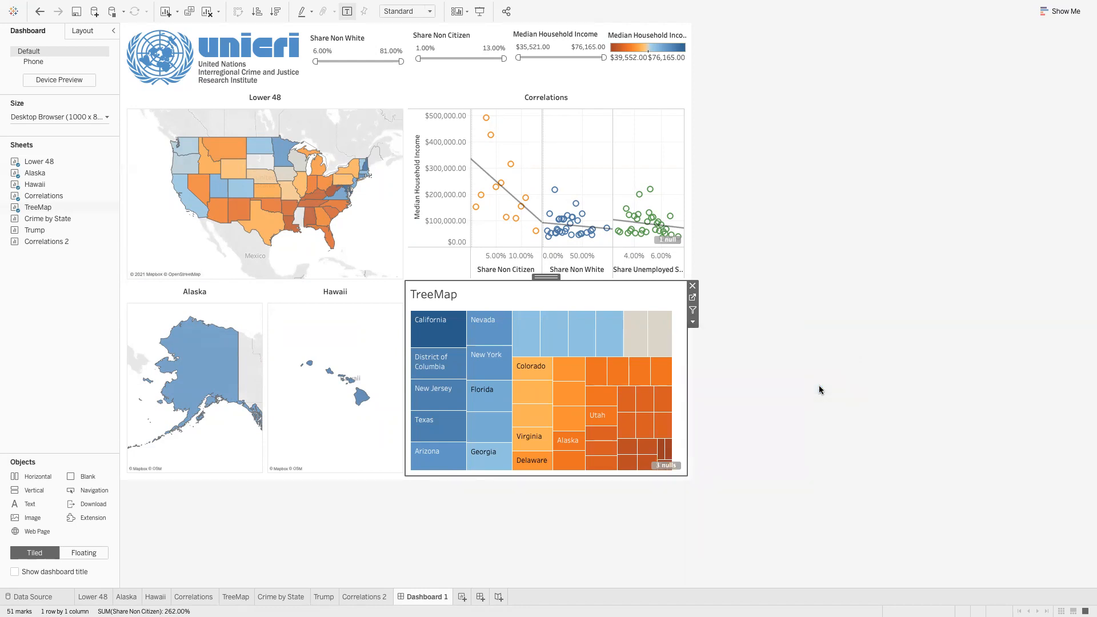
click(692, 321)
mouse_move(719, 358)
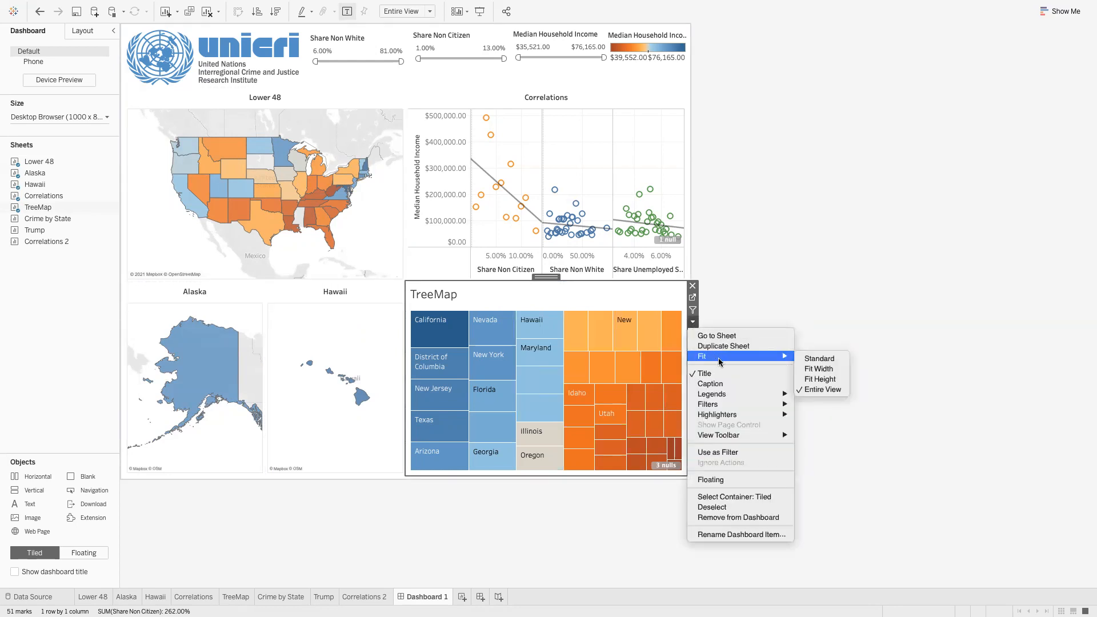
click(818, 358)
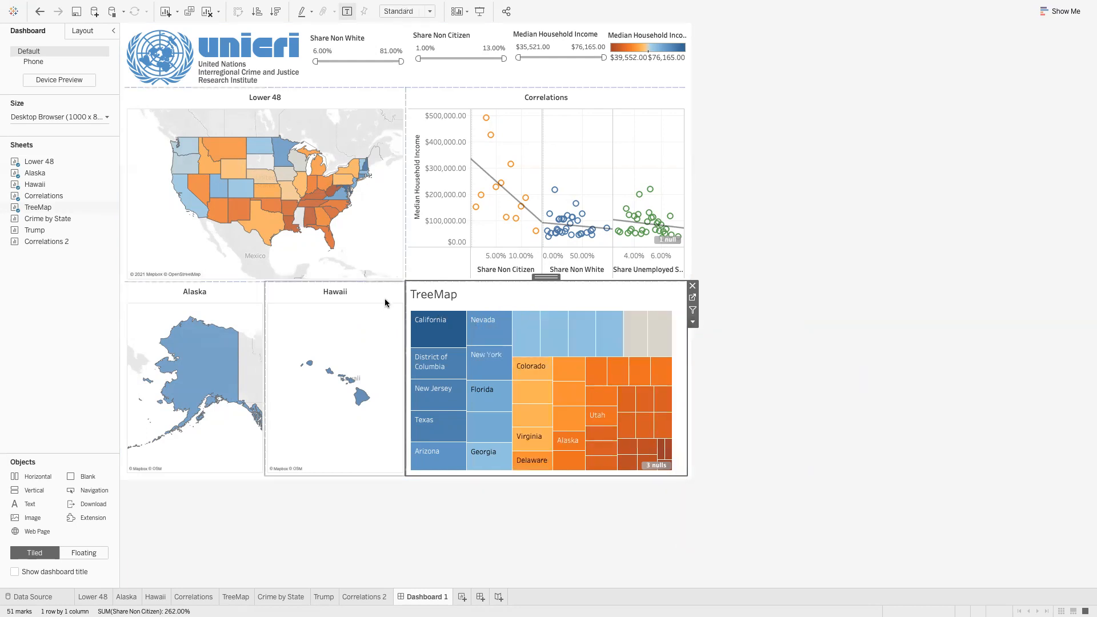
Centre the TreeMap title and reduce it to font size 10
double_click(428, 294)
key(super+a)
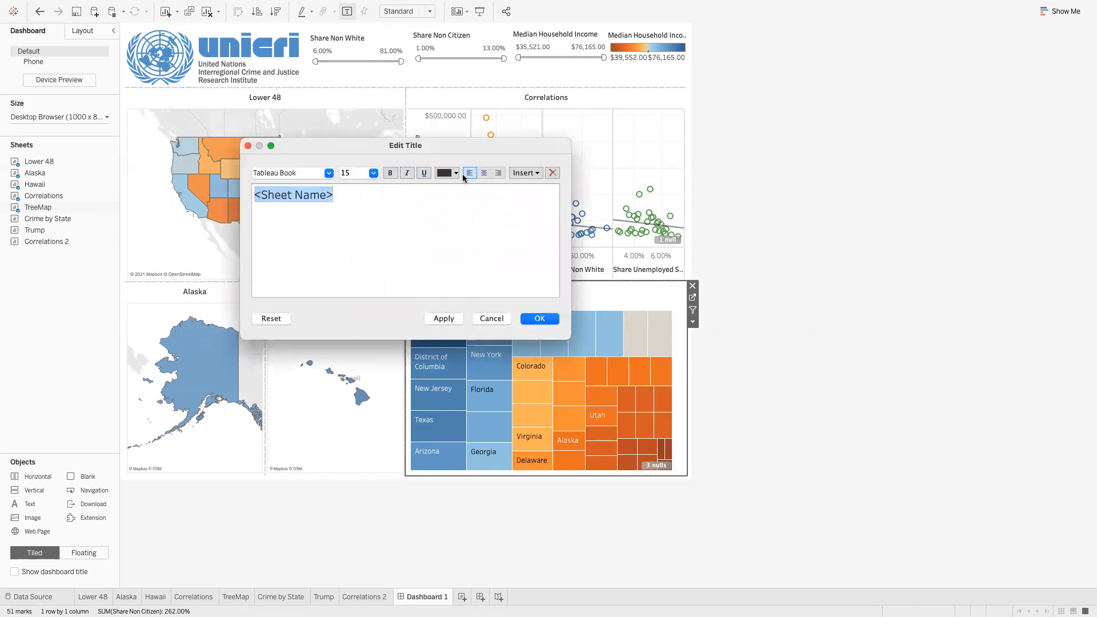
click(480, 172)
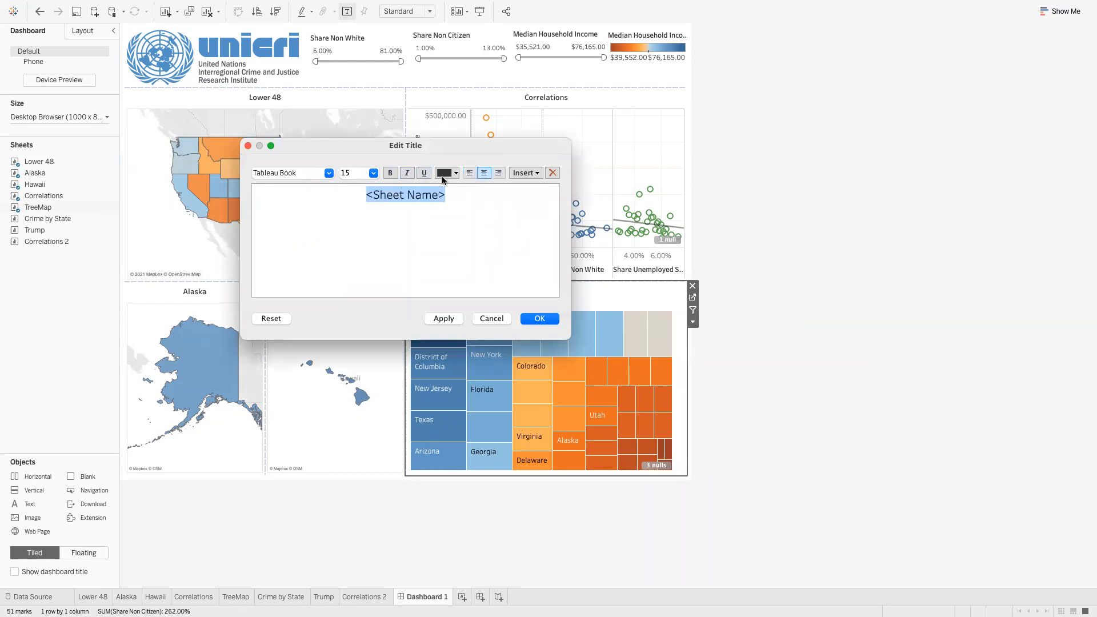
click(373, 173)
click(360, 201)
click(528, 318)
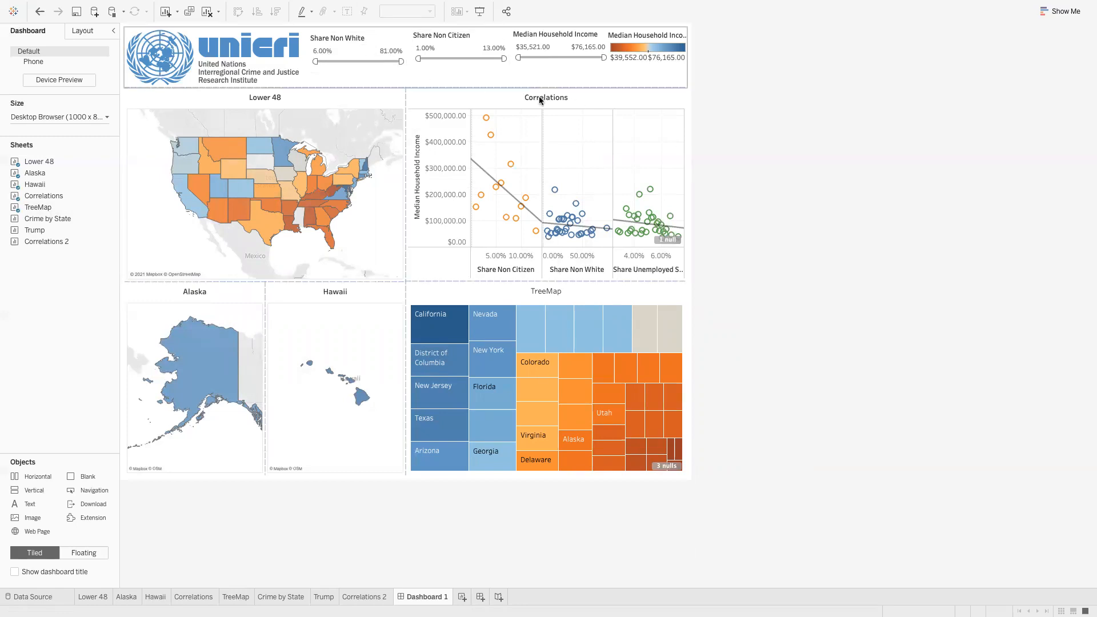
Create Dashboard 2 with a Blank object and an Image object showing crime.png
click(481, 595)
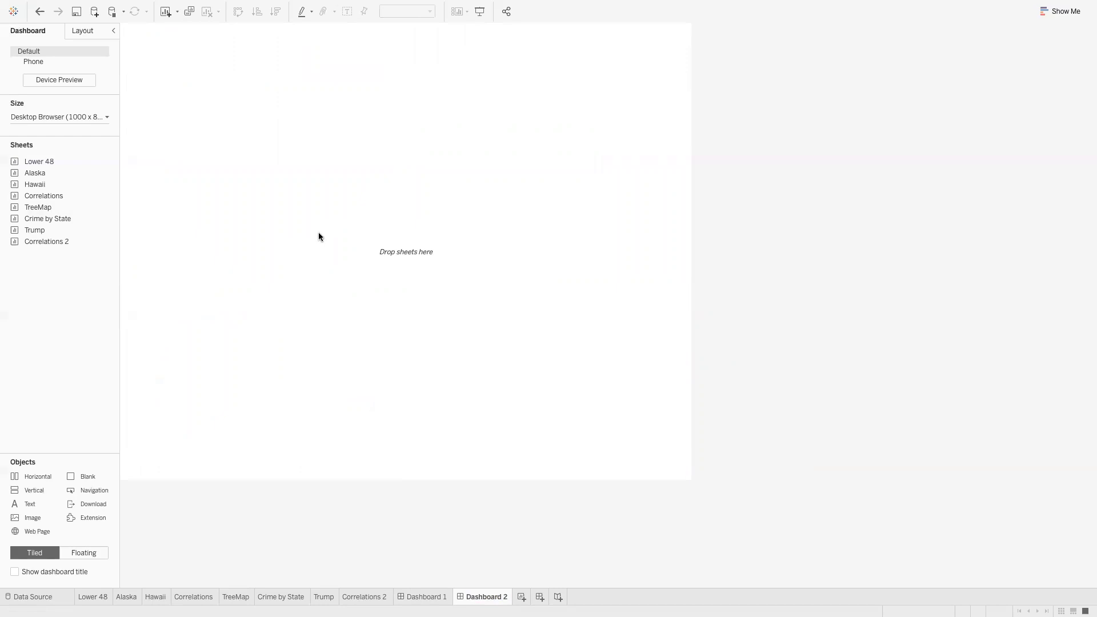
drag(77, 479, 170, 220)
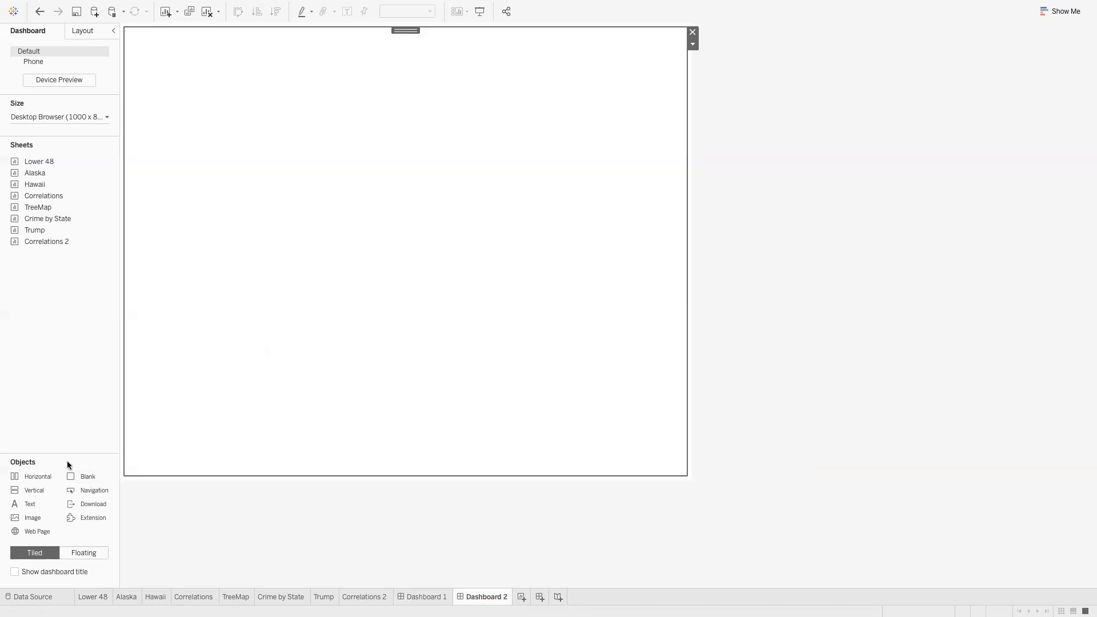
drag(242, 330, 403, 145)
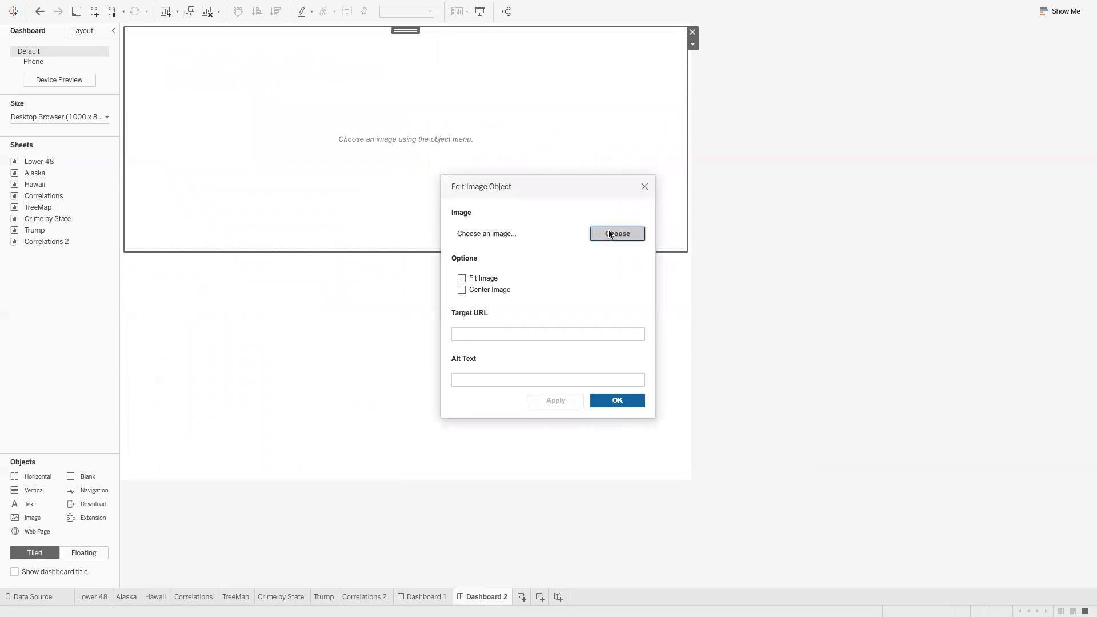
click(610, 234)
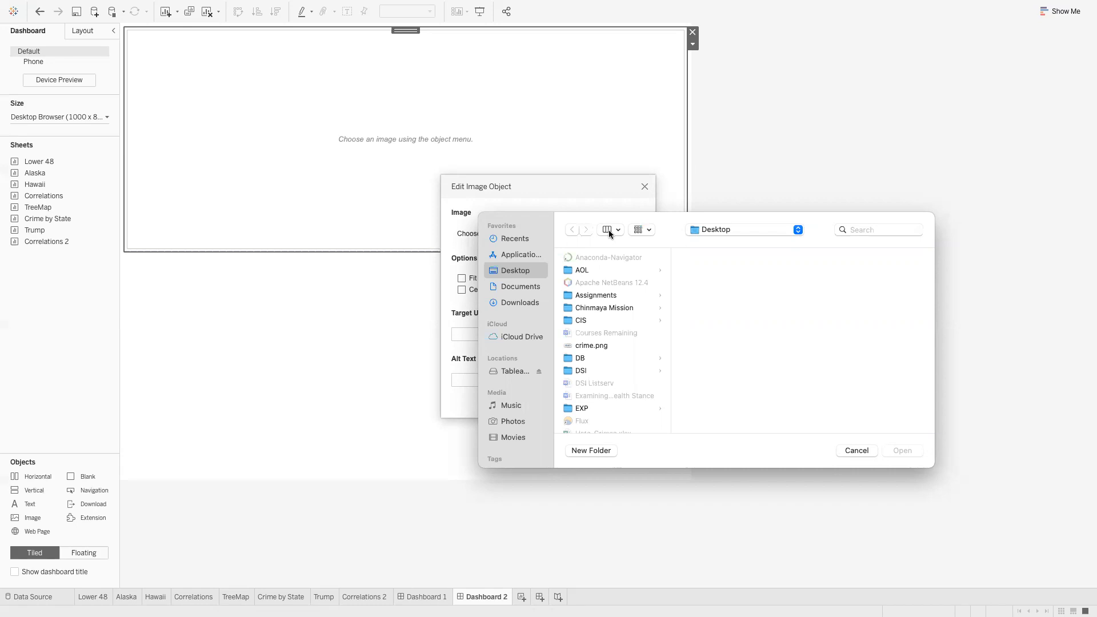
click(588, 345)
click(909, 450)
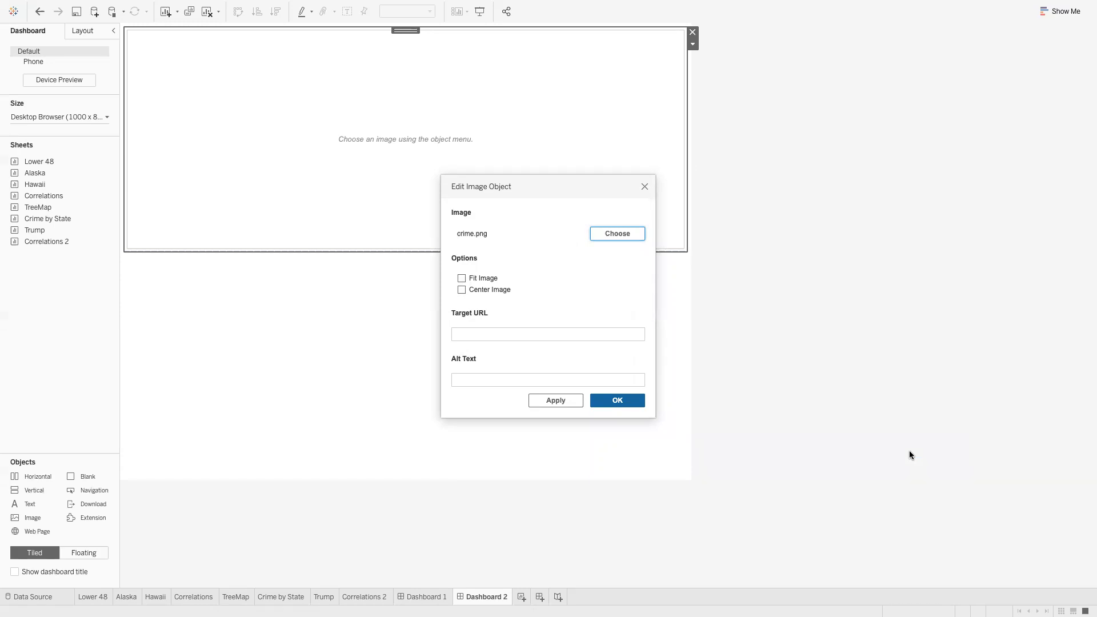
click(617, 400)
Shrink the logo to a short top banner and set it to Fit Image
click(692, 45)
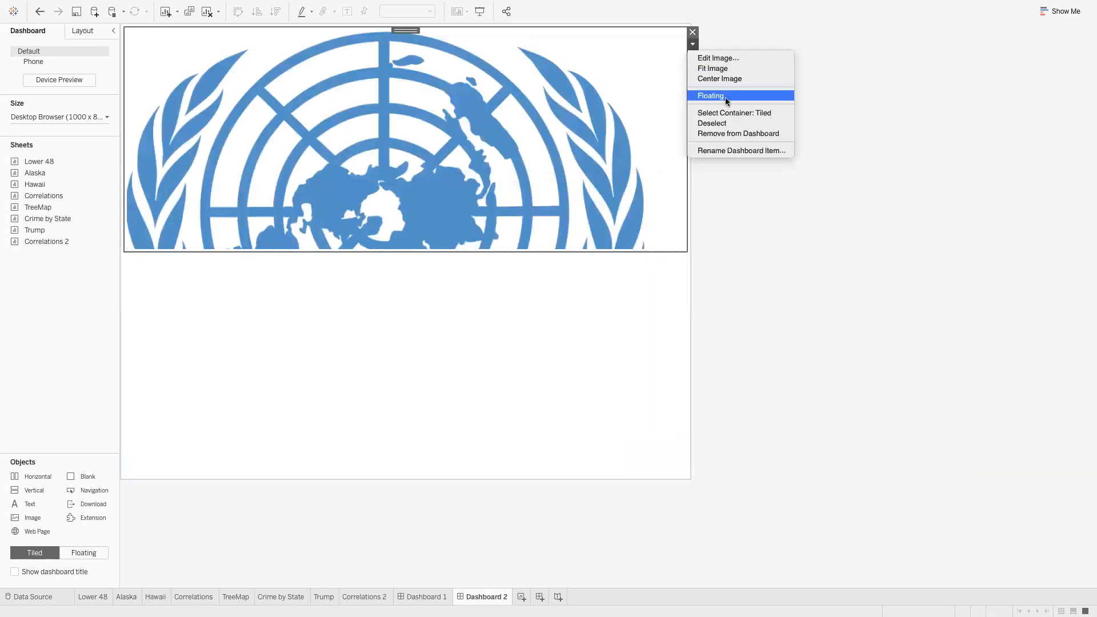
click(747, 175)
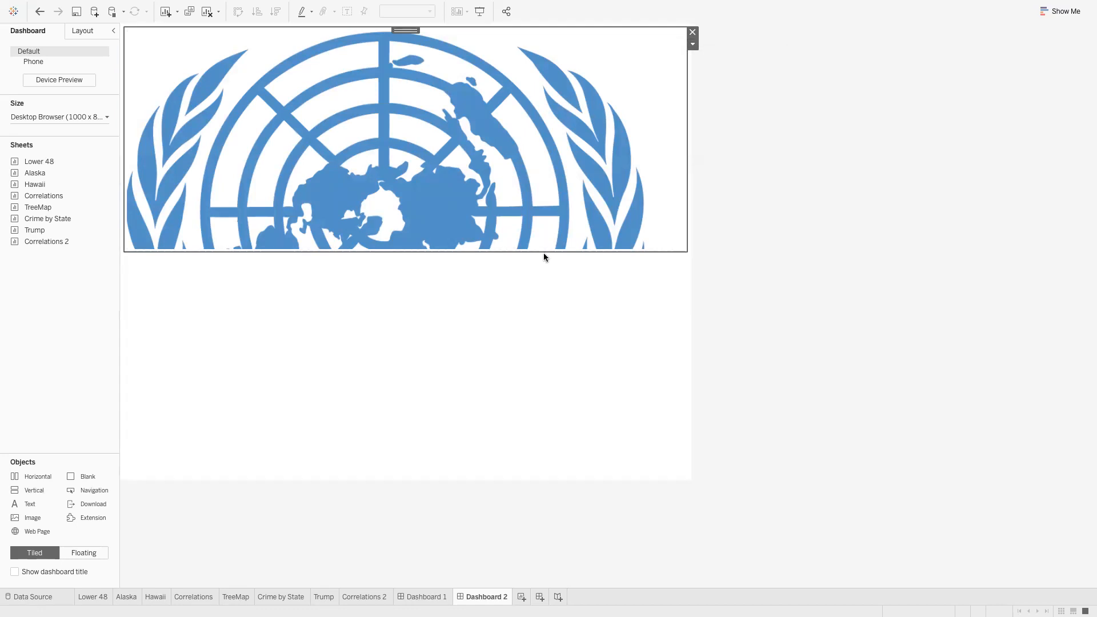
drag(526, 252, 526, 79)
click(638, 51)
click(692, 44)
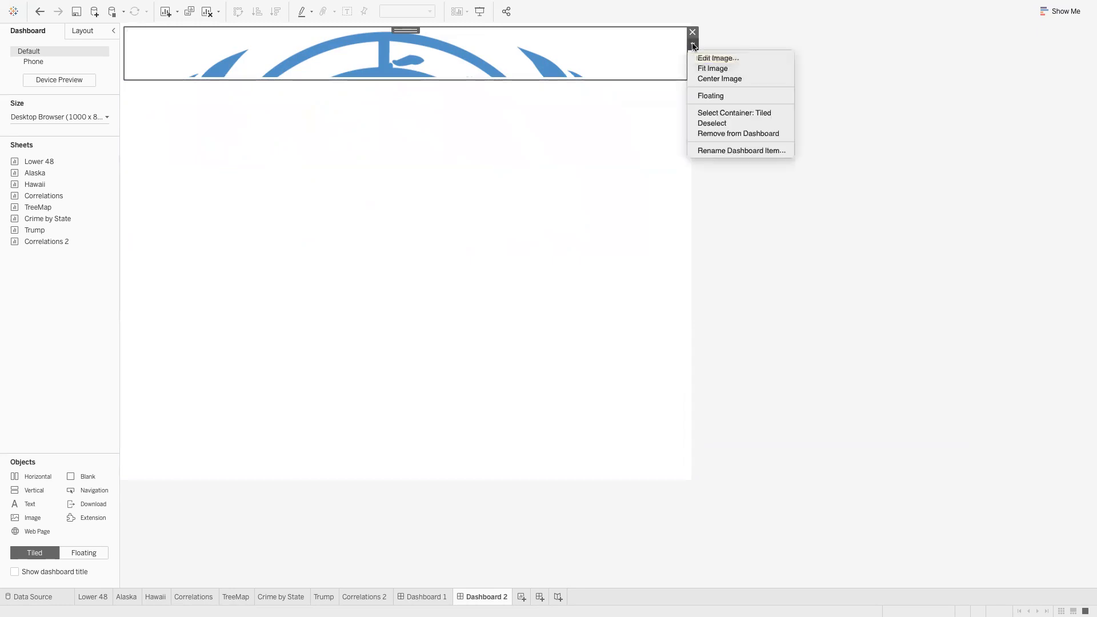
click(721, 67)
click(769, 101)
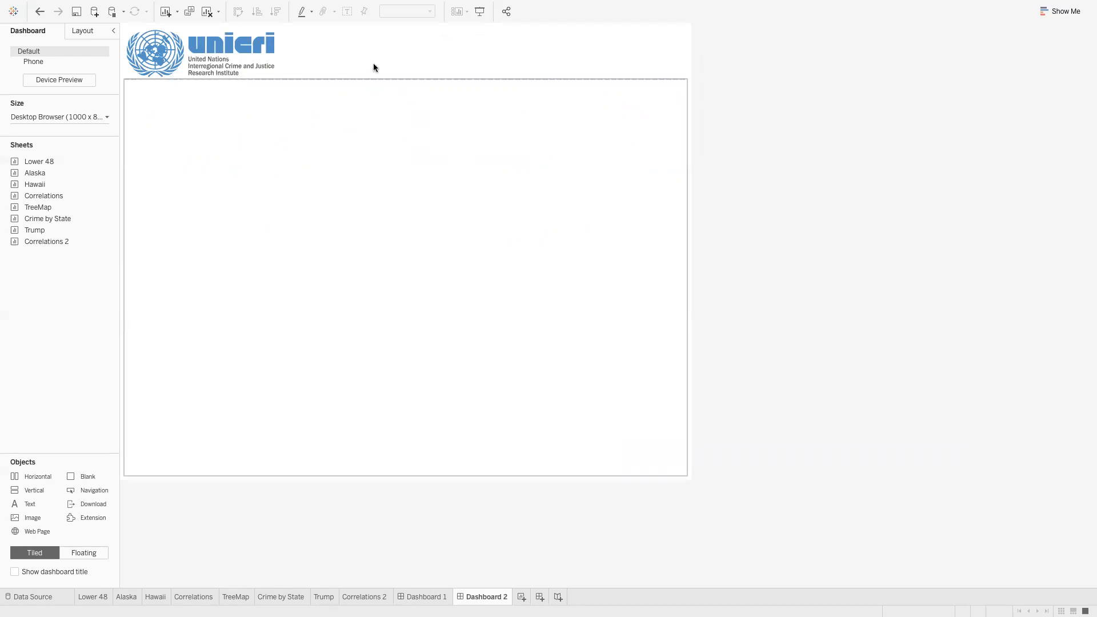
Place Crime by State on the left, Trump on the right, and Correlations 2 below Trump
drag(44, 219, 346, 214)
drag(246, 313, 232, 330)
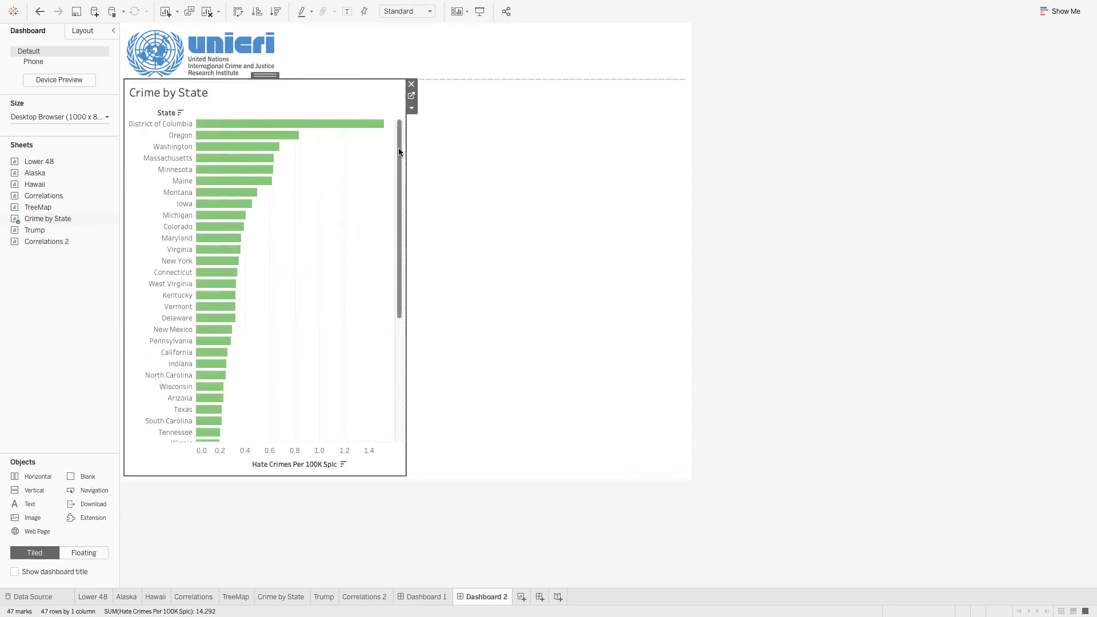
mouse_move(66, 196)
drag(47, 229, 571, 183)
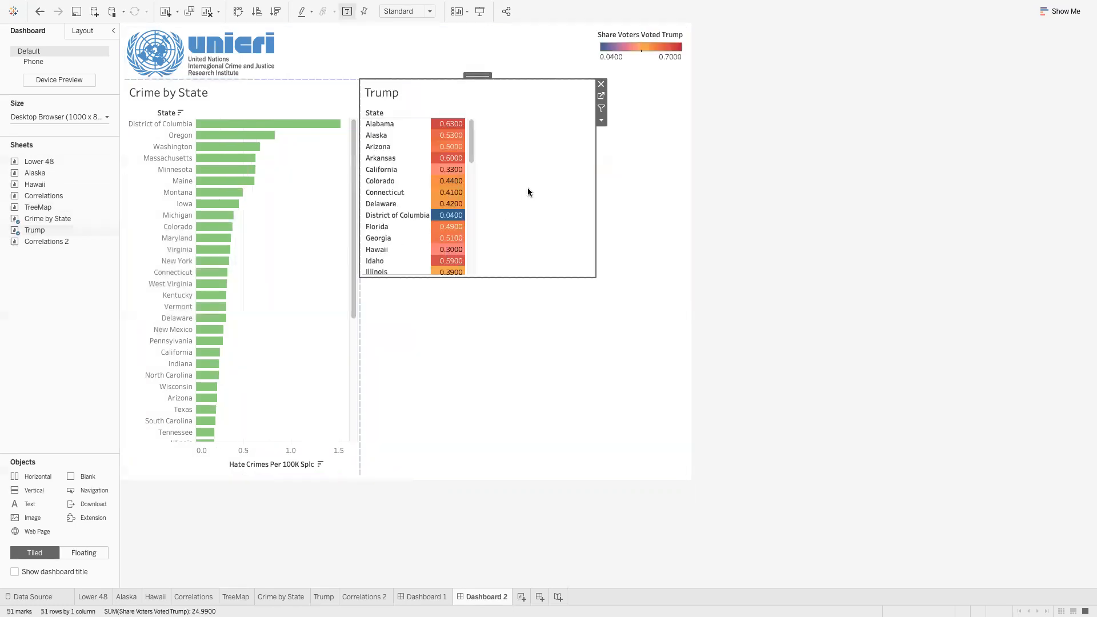
mouse_move(62, 245)
drag(62, 244, 454, 383)
Remove the empty tile and float the vote-share legend at top right beside the logo
click(542, 338)
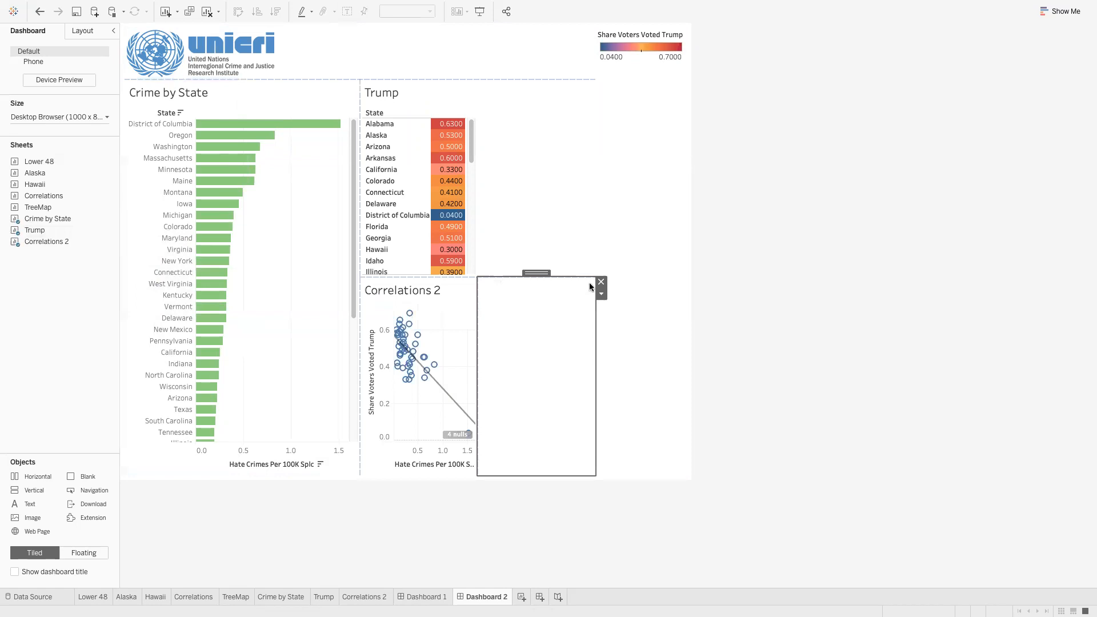
click(601, 282)
click(652, 251)
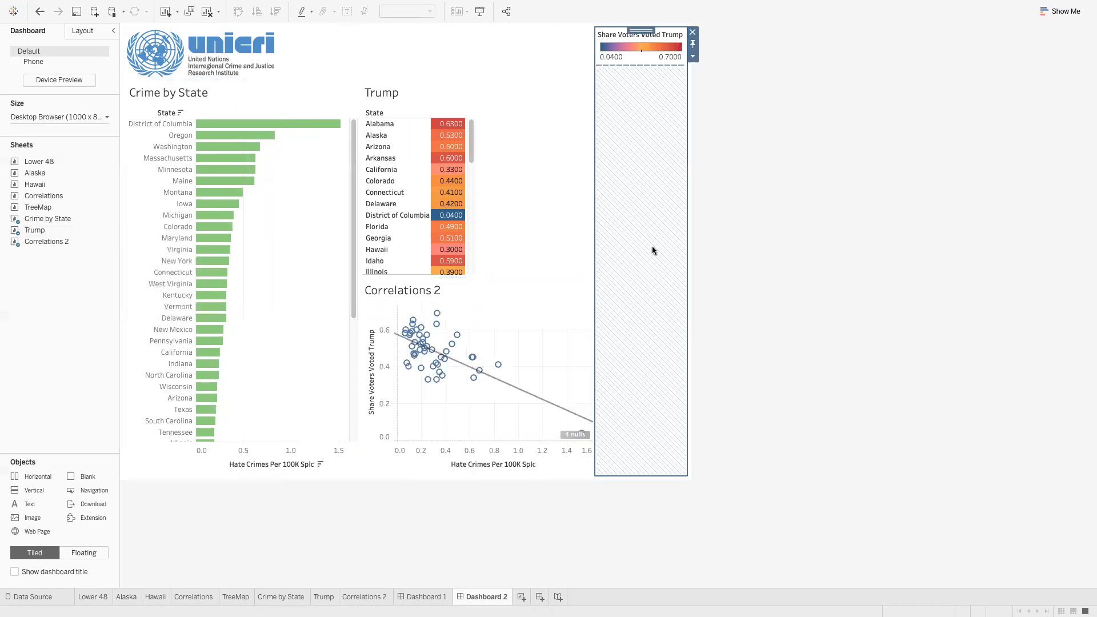
click(693, 57)
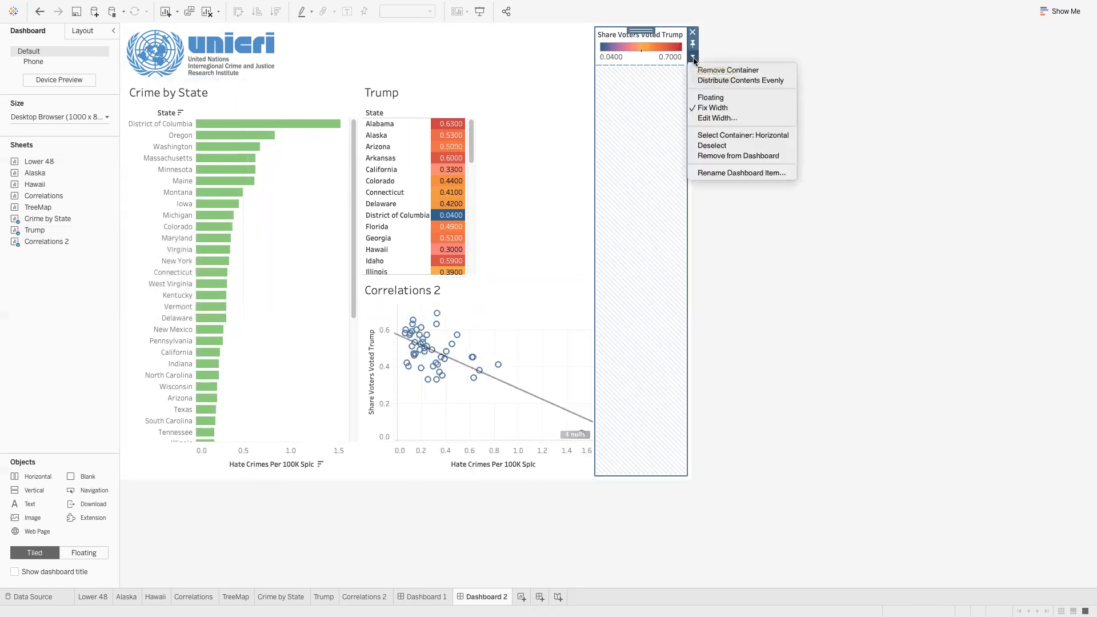
click(723, 98)
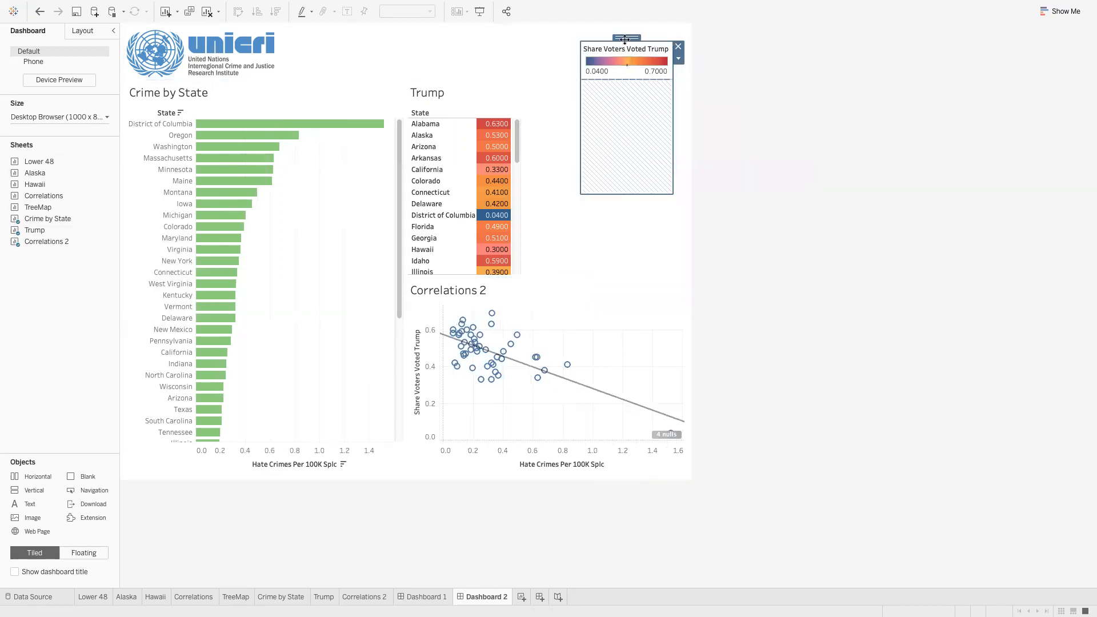
drag(624, 40, 605, 25)
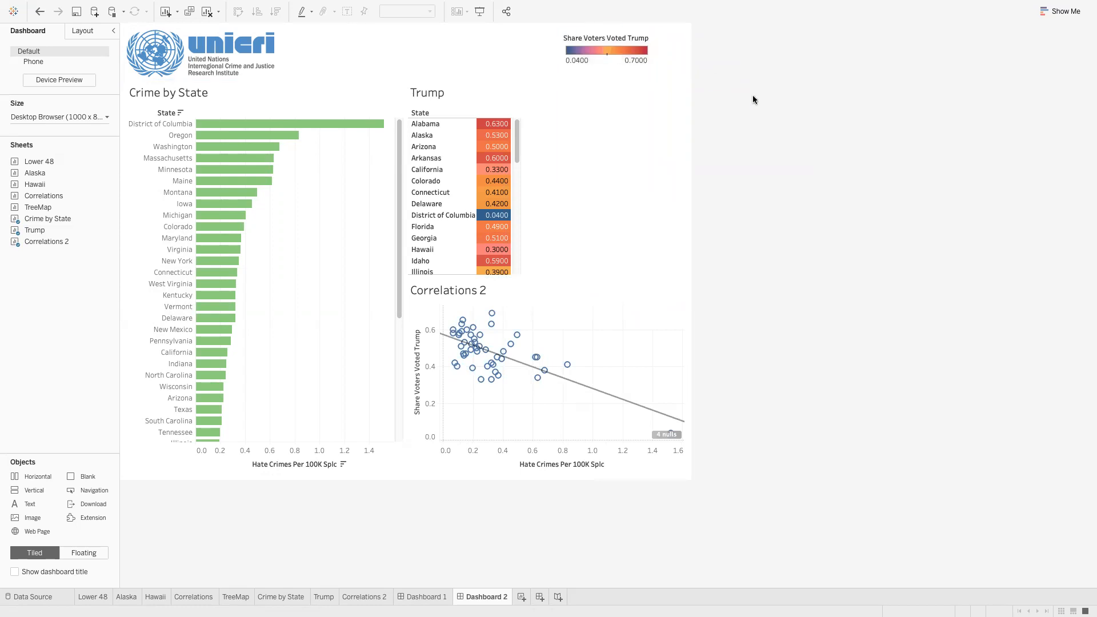
click(526, 98)
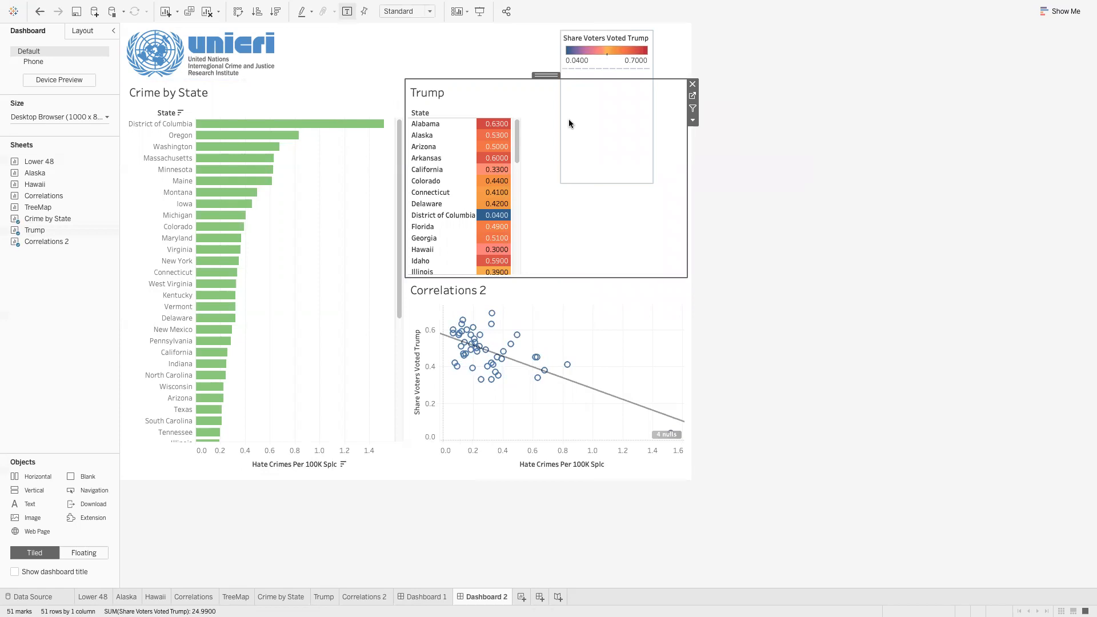
Set the Trump table's fit to Entire View, then to Fit Width
click(692, 120)
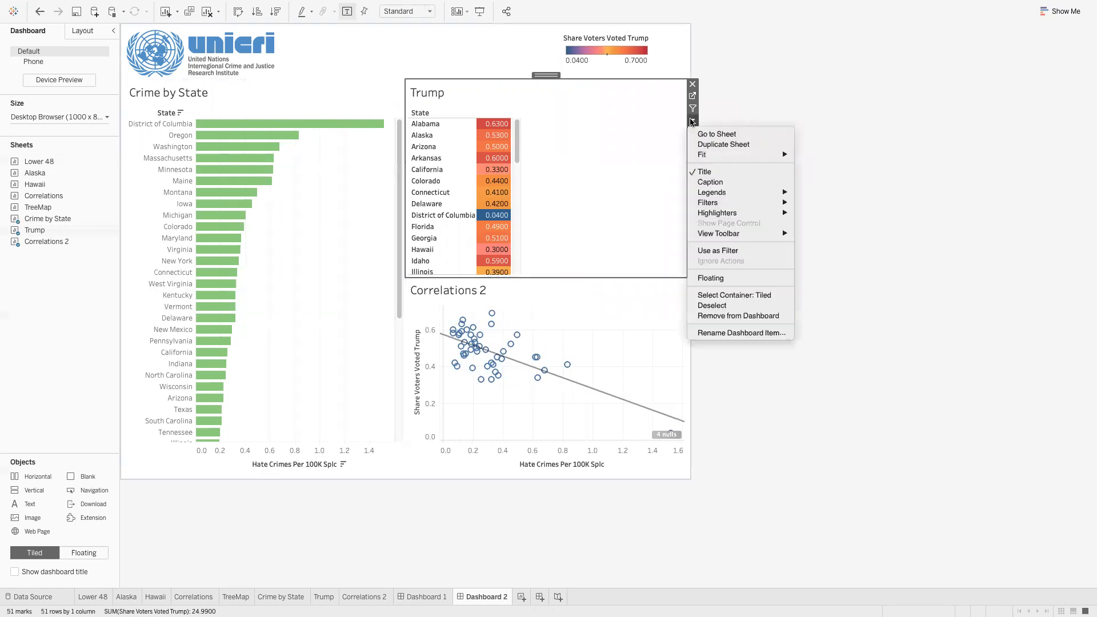
mouse_move(711, 154)
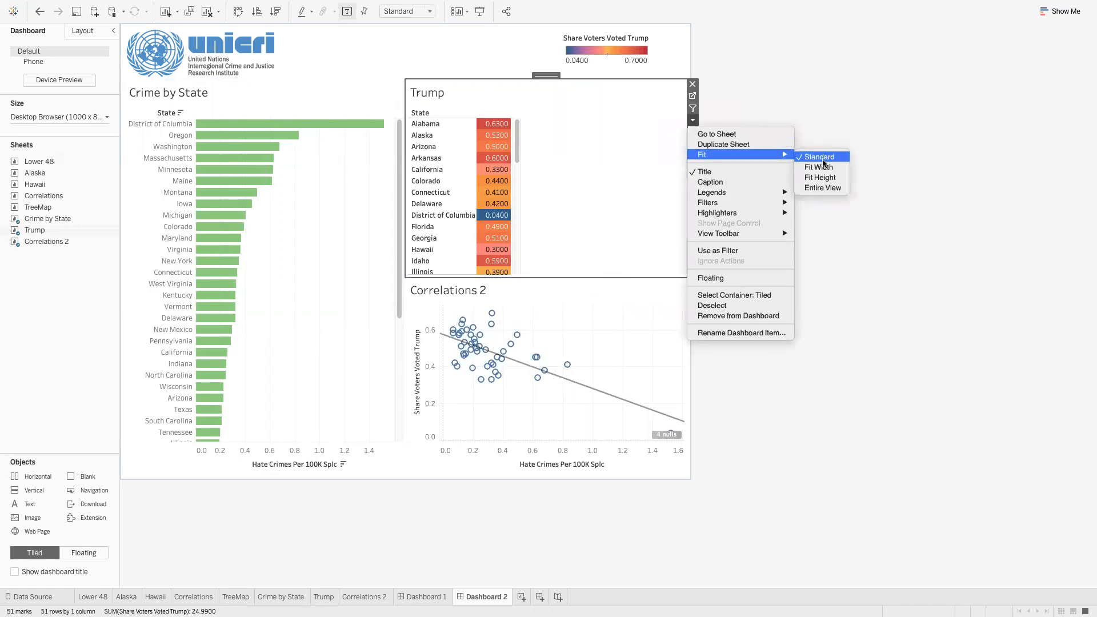
click(826, 186)
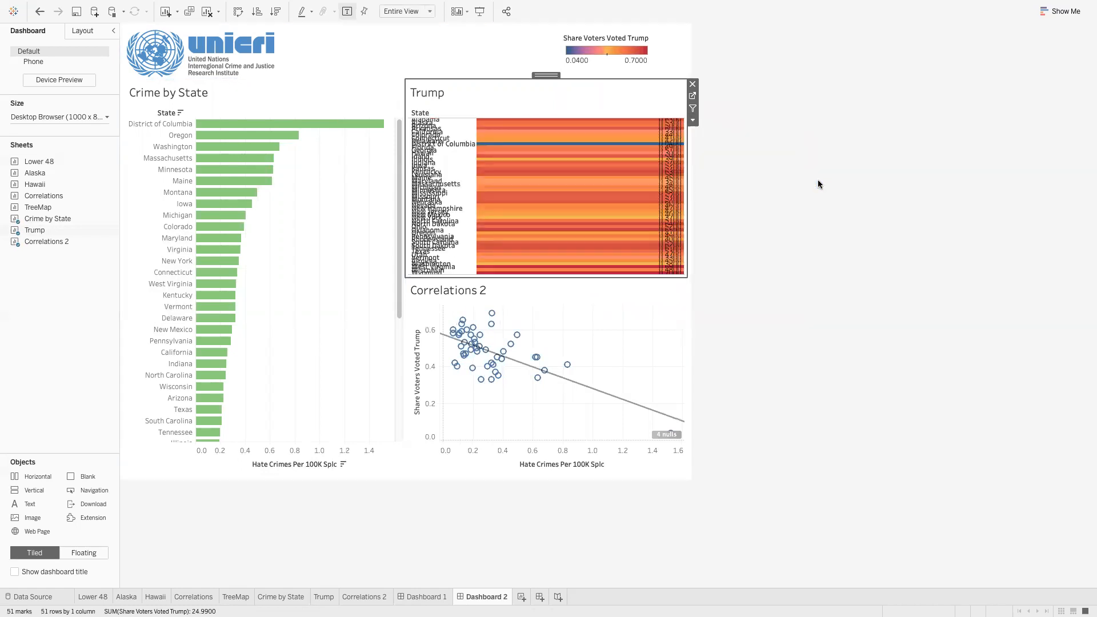
click(693, 120)
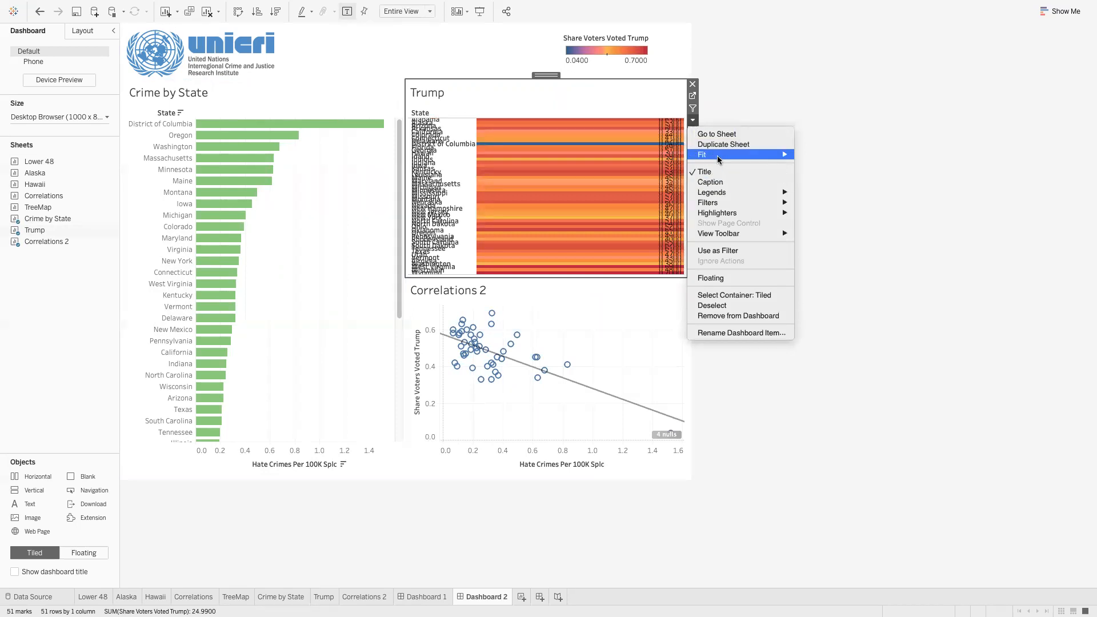
mouse_move(717, 155)
click(817, 167)
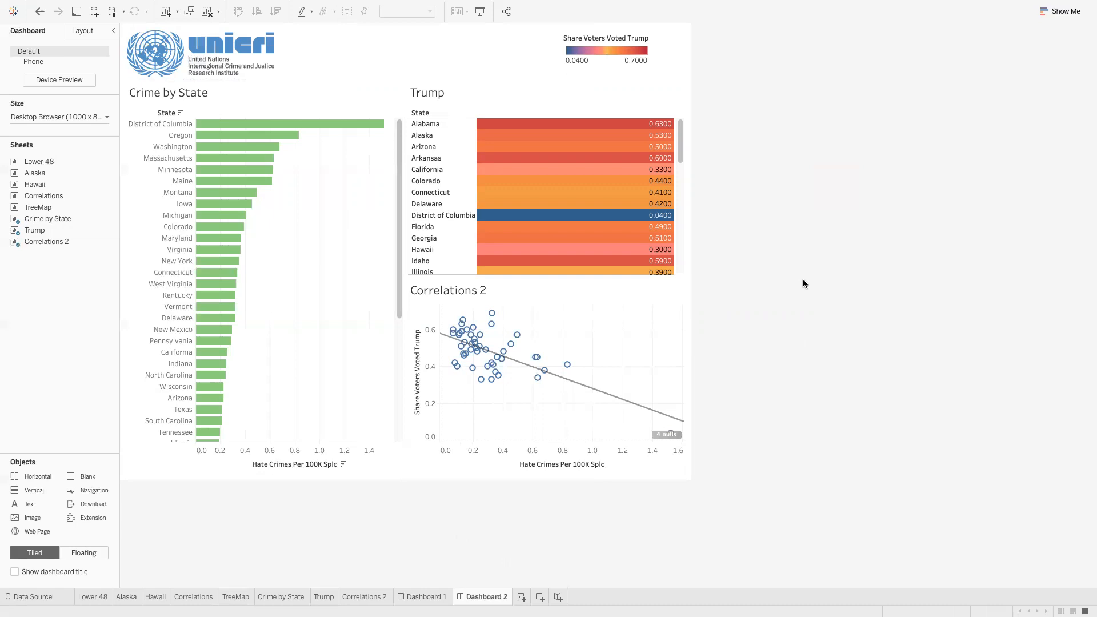
Enter Presentation Mode and flip between Dashboard 1 and Dashboard 2, ending on Dashboard 1
click(481, 13)
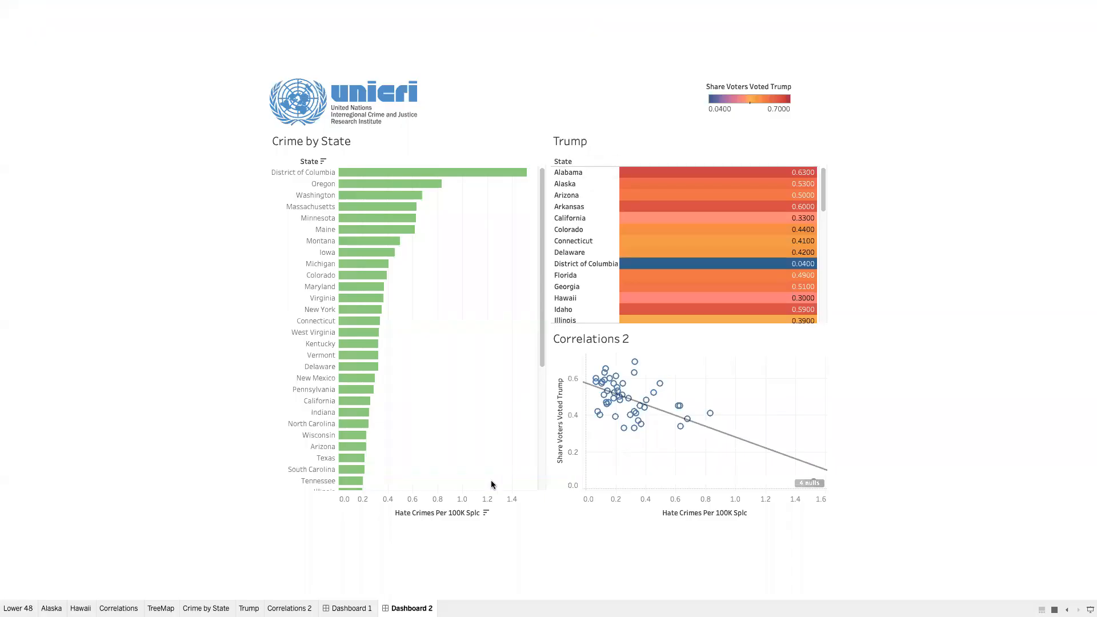
click(350, 608)
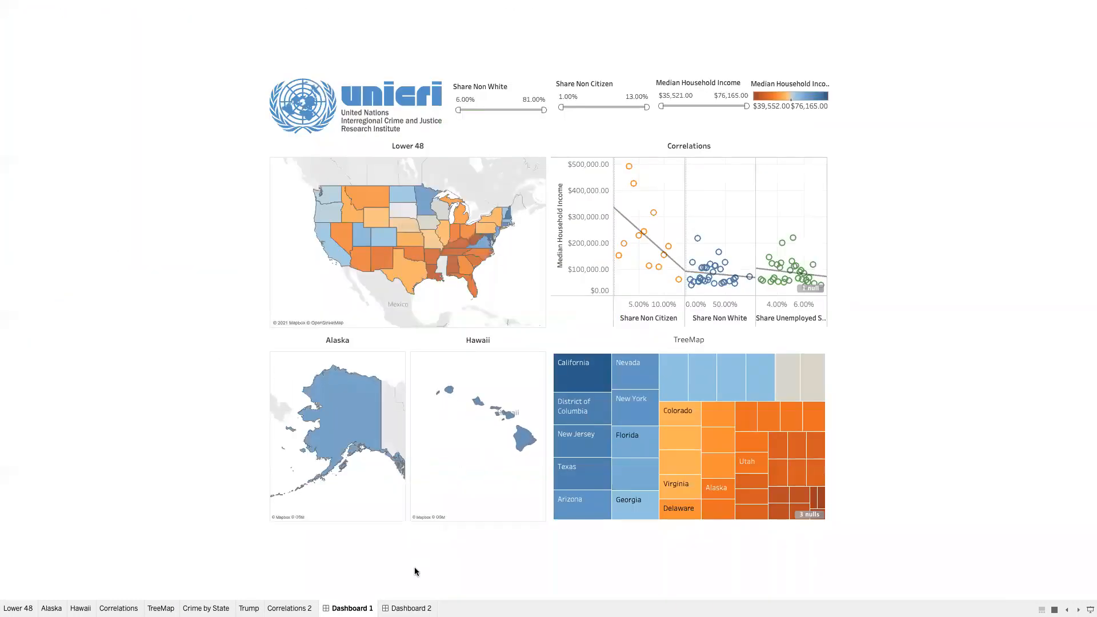
click(407, 608)
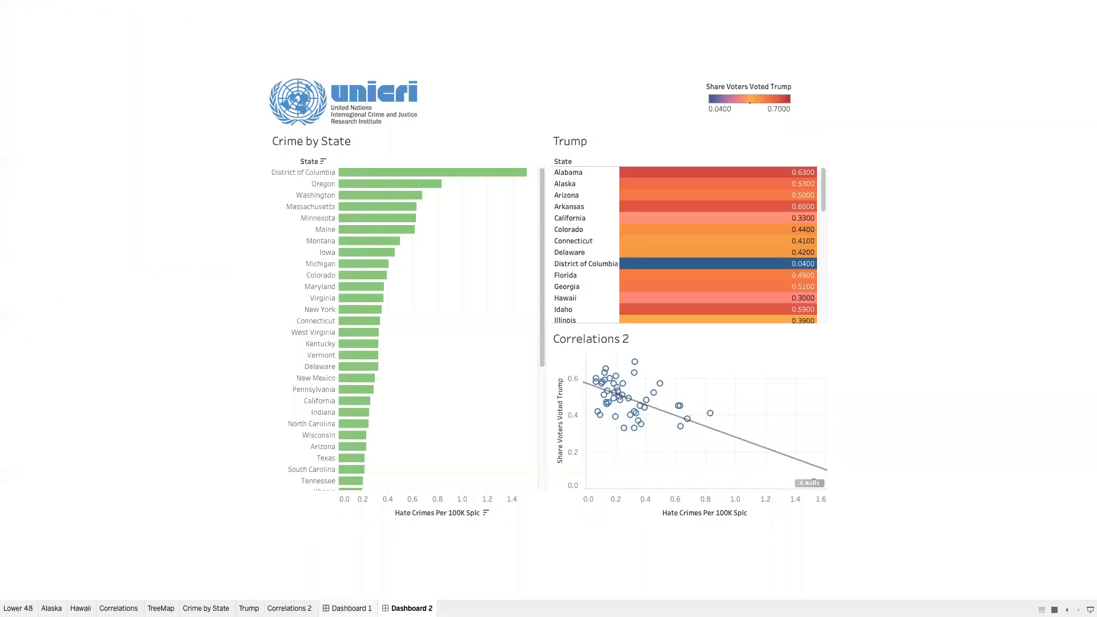
click(353, 608)
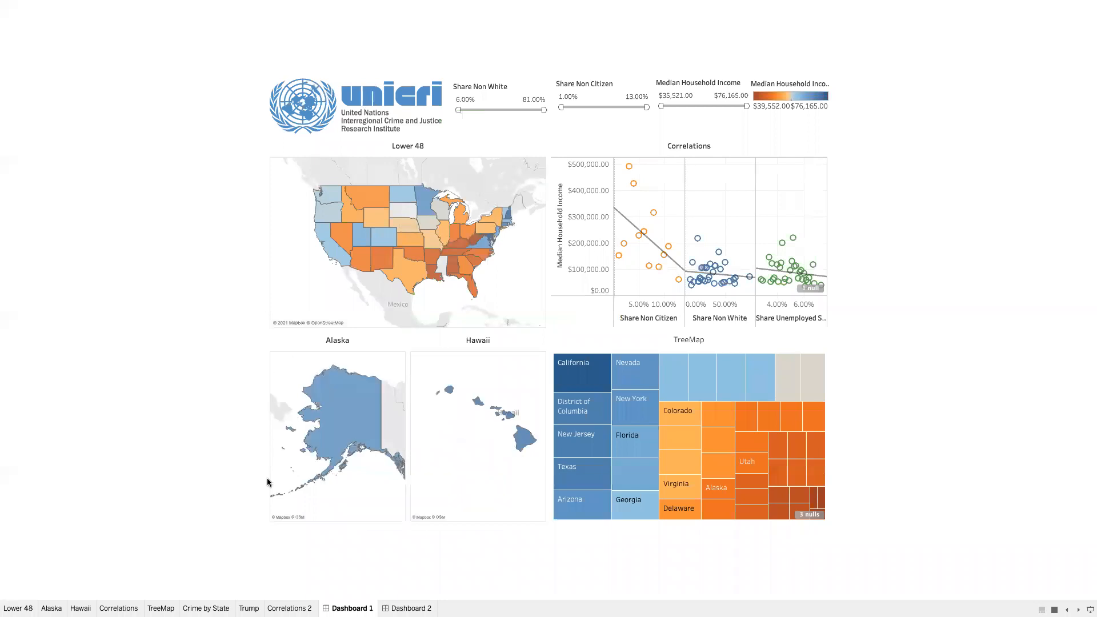